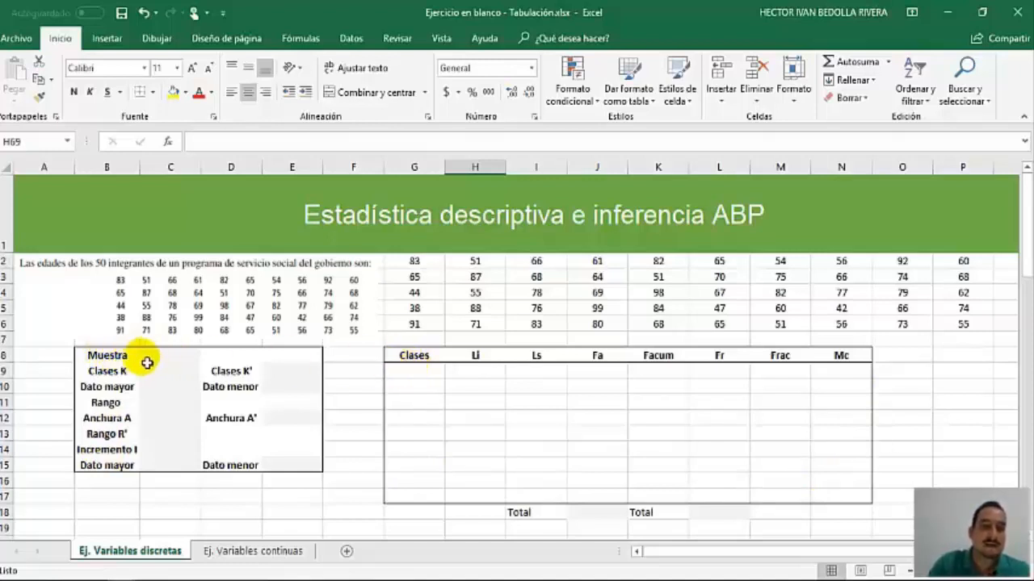
Count the age values in G2:P6 with the CONTAR function in the Muestra cell C8.
{"action": "left_click", "coordinate": [166, 357]}
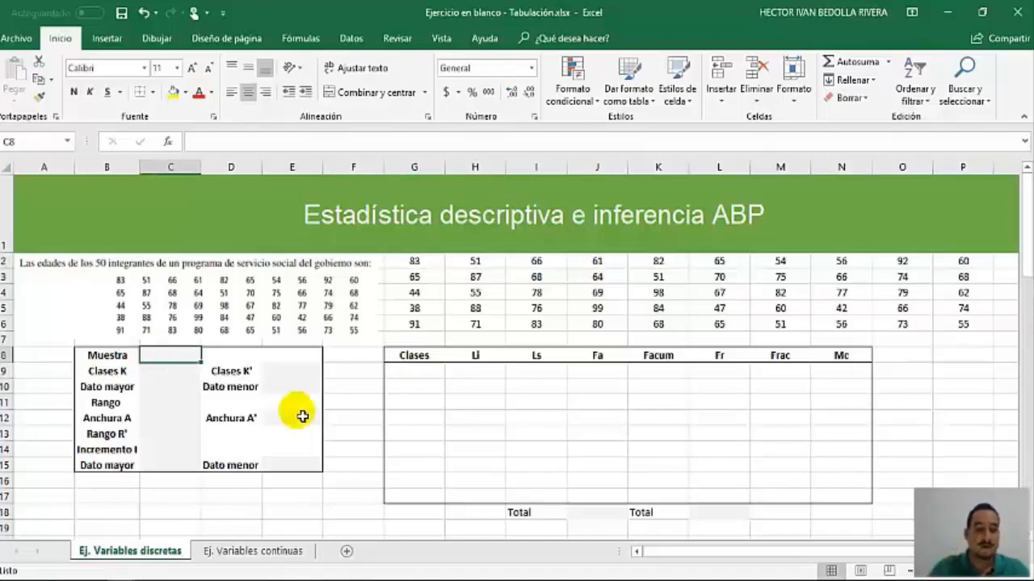
{"action": "type", "text": "="}
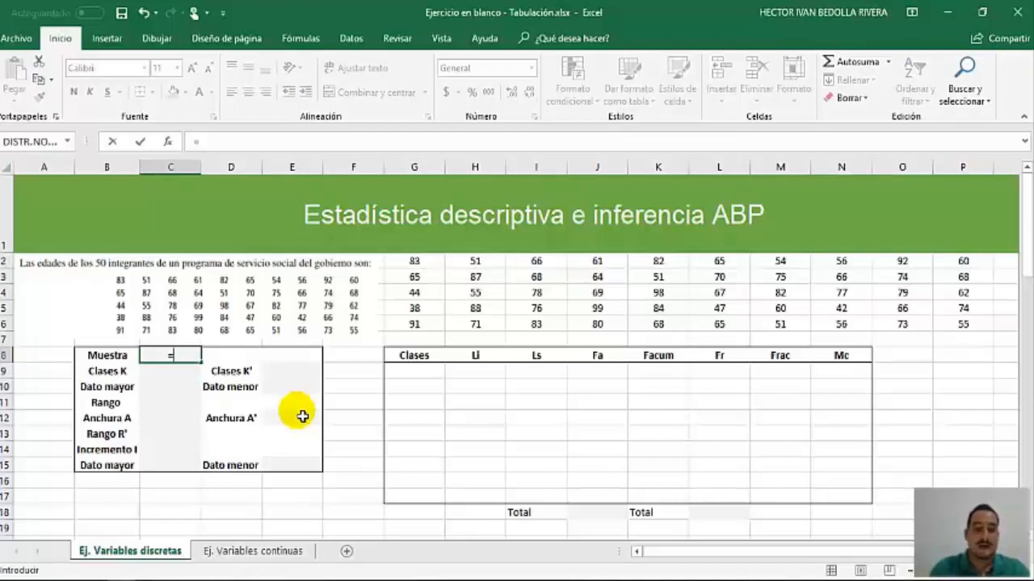
{"action": "type", "text": "cuenta"}
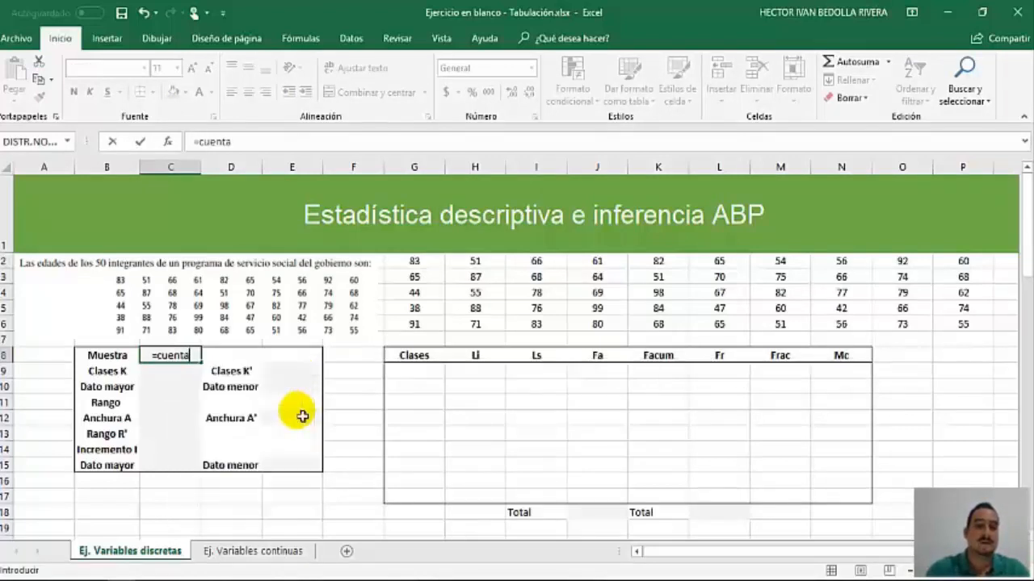
{"action": "key", "text": "BackSpace"}
{"action": "key", "text": "BackSpace"}
{"action": "key", "text": "BackSpace"}
{"action": "key", "text": "BackSpace"}
{"action": "key", "text": "BackSpace"}
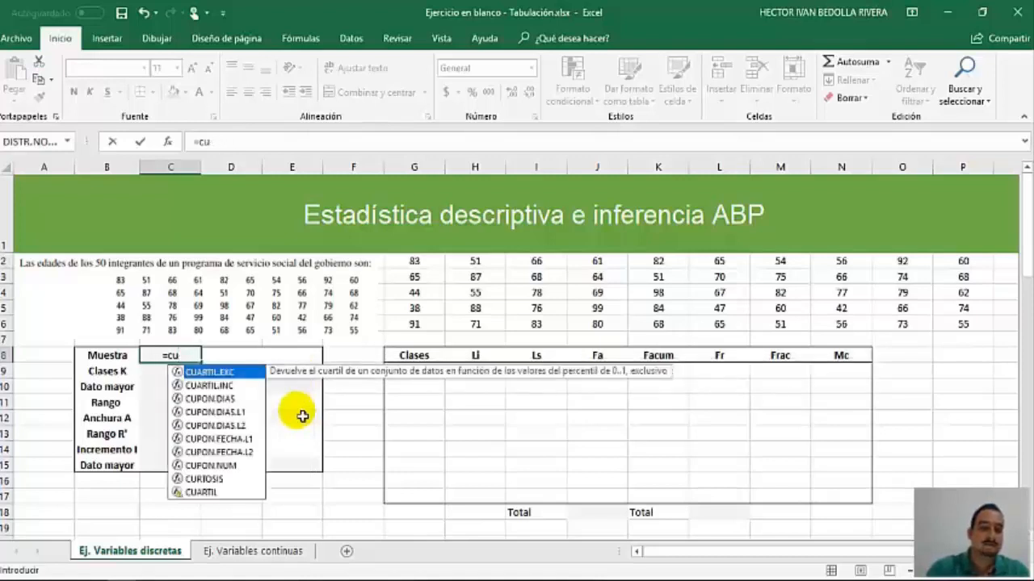
{"action": "type", "text": "ontar"}
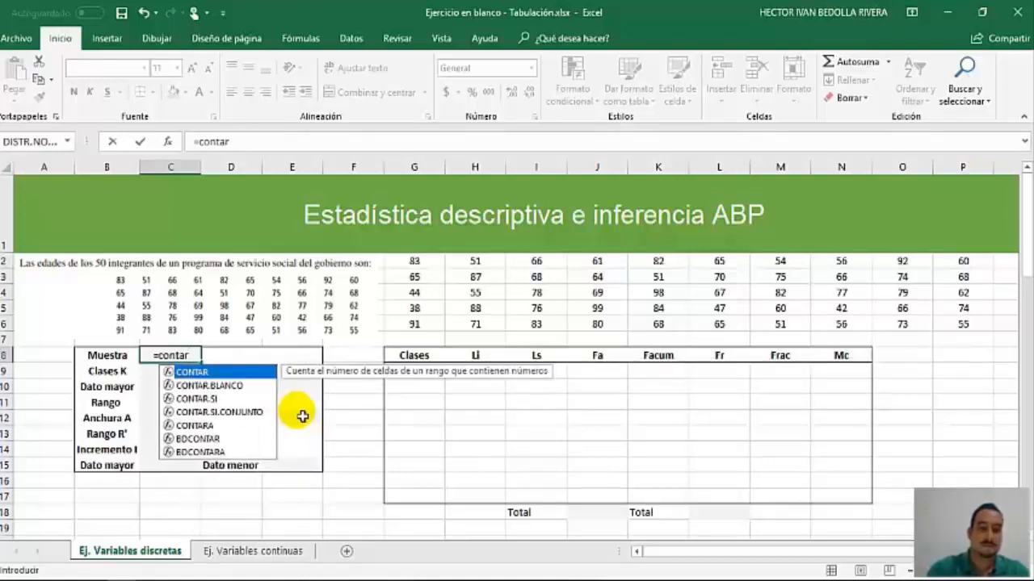
{"action": "type", "text": "("}
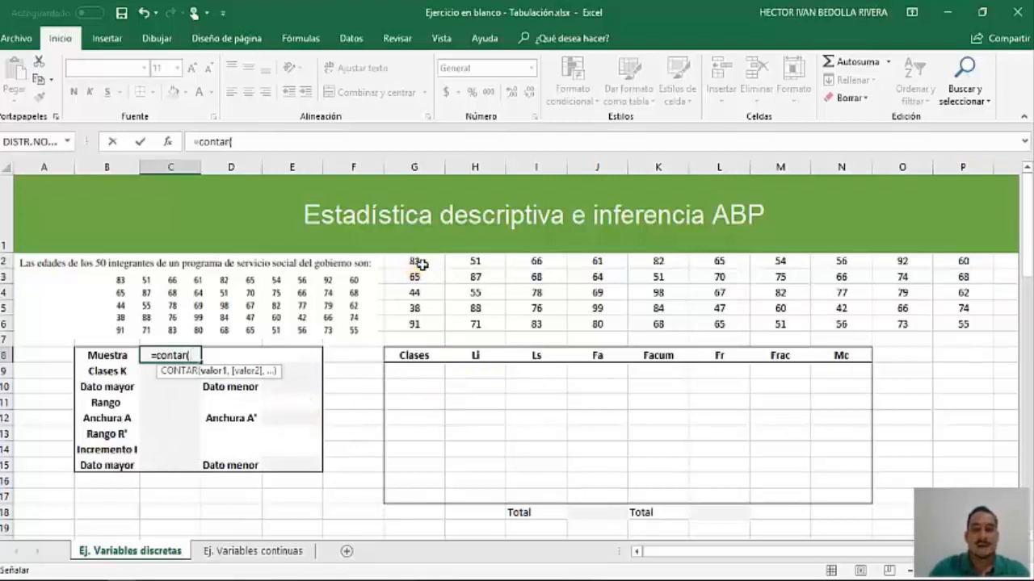
{"action": "left_click_drag", "start_coordinate": [417, 261], "coordinate": [957, 325]}
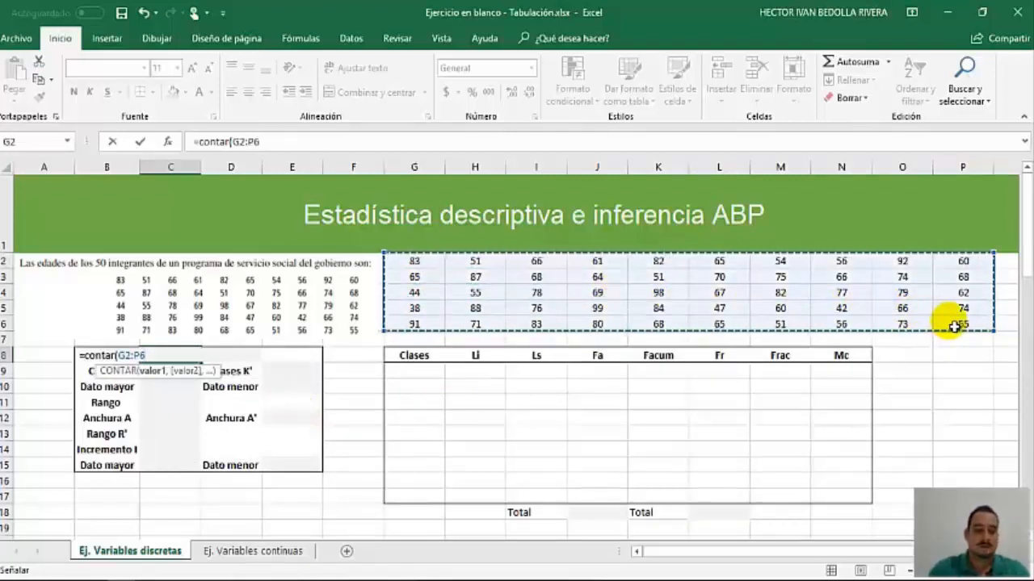
{"action": "type", "text": ")"}
{"action": "key", "text": "Return"}
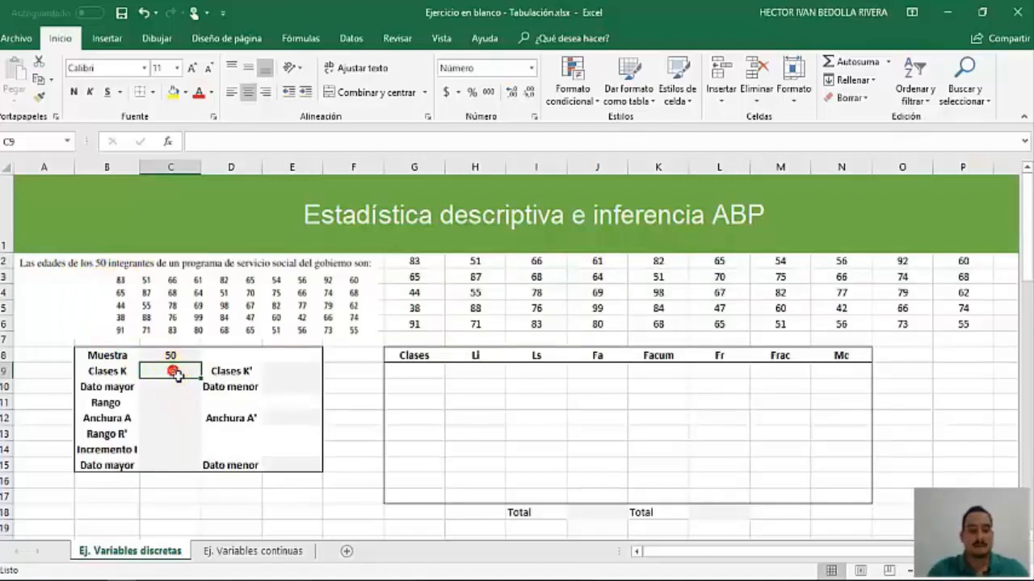
Calculate the number of classes in the Clases K cell C9 with the formula =1+3.322*log(C8).
{"action": "type", "text": "=1+3.322"}
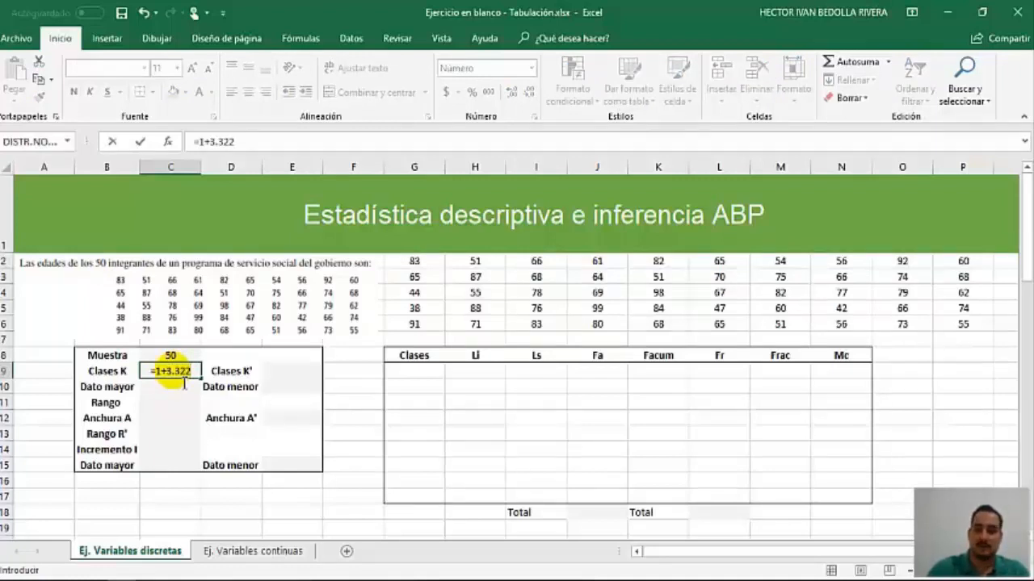
{"action": "type", "text": "*l"}
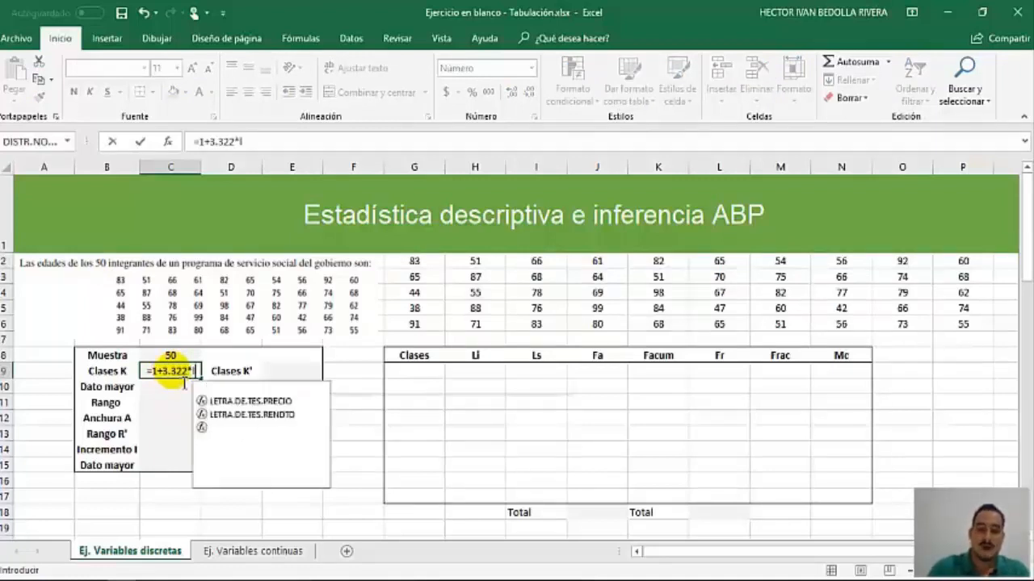
{"action": "type", "text": "og("}
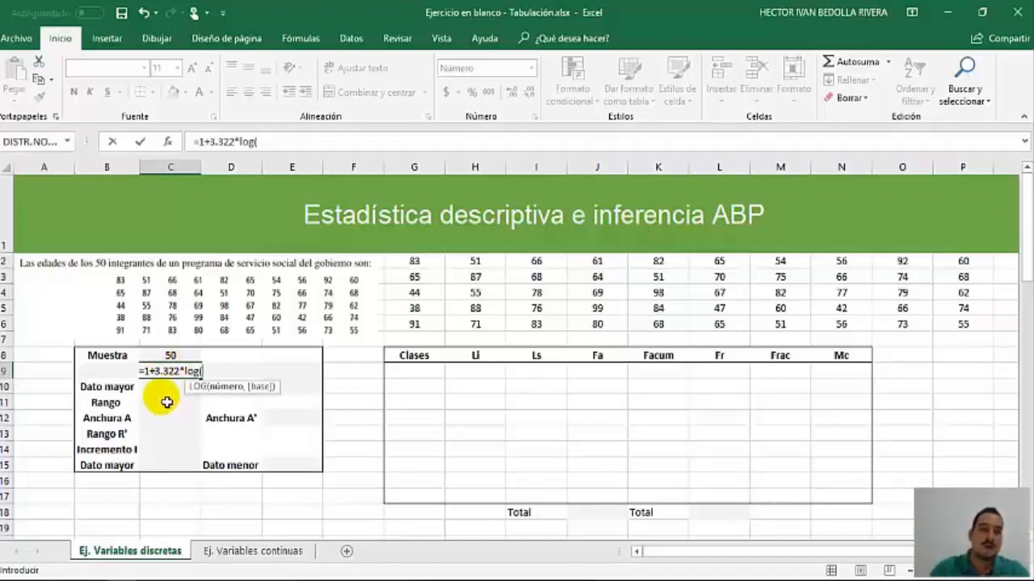
{"action": "left_click", "coordinate": [169, 357]}
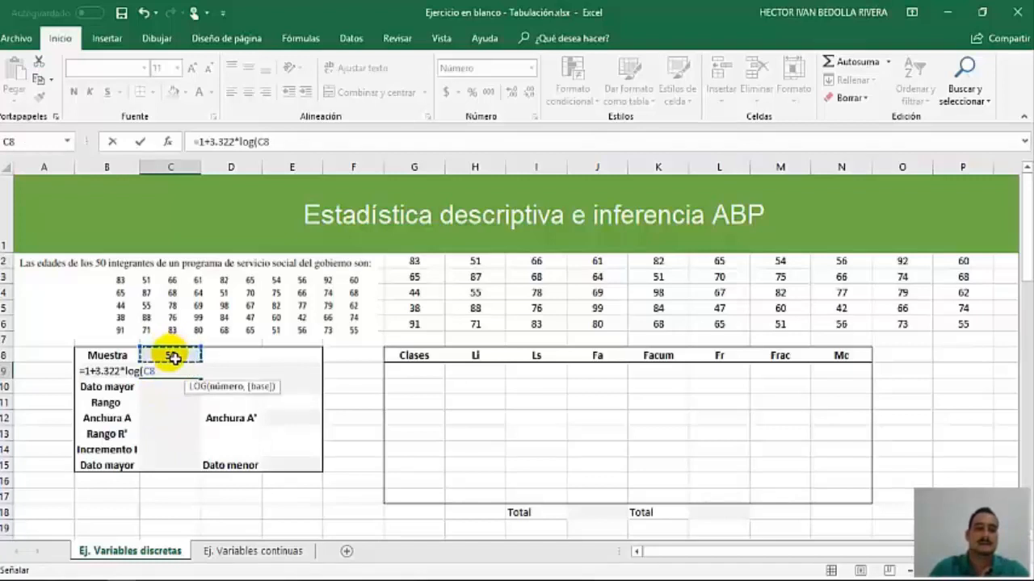
{"action": "type", "text": ")"}
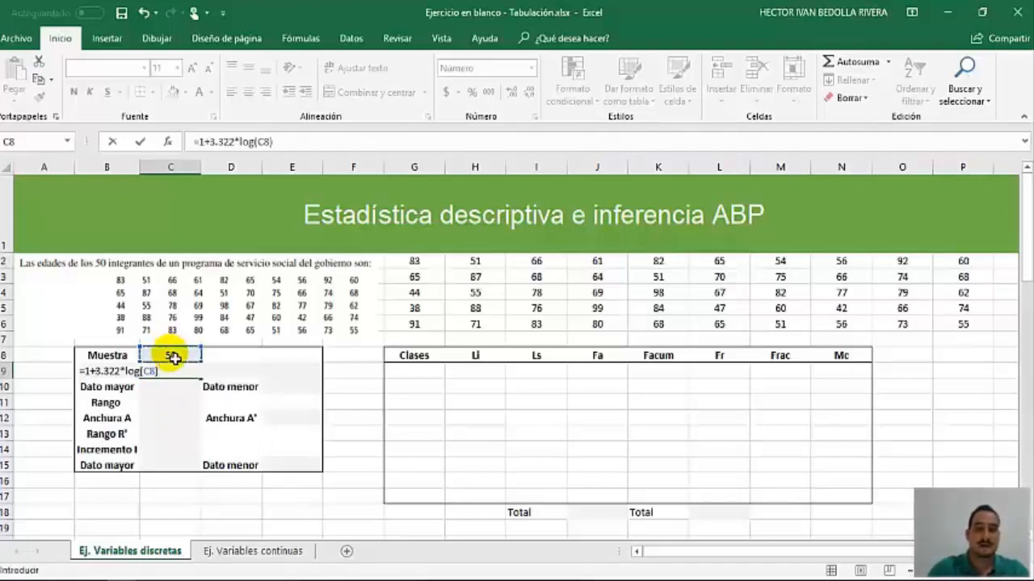
{"action": "key", "text": "Return"}
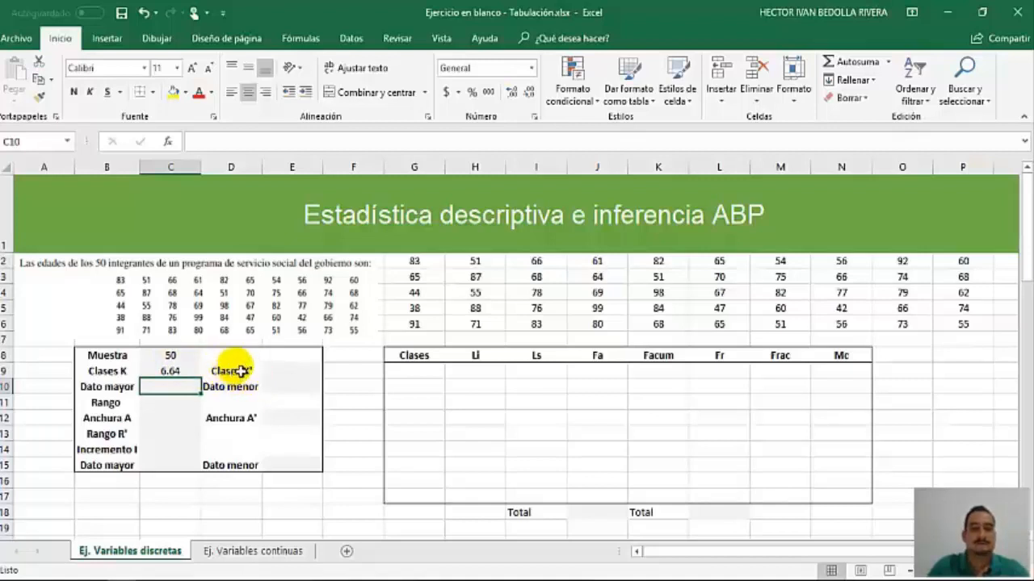
Round C9 up in the Clases K' cell E9 with =redondear.mas(C9,0) and display the value without decimals.
{"action": "left_click", "coordinate": [292, 373]}
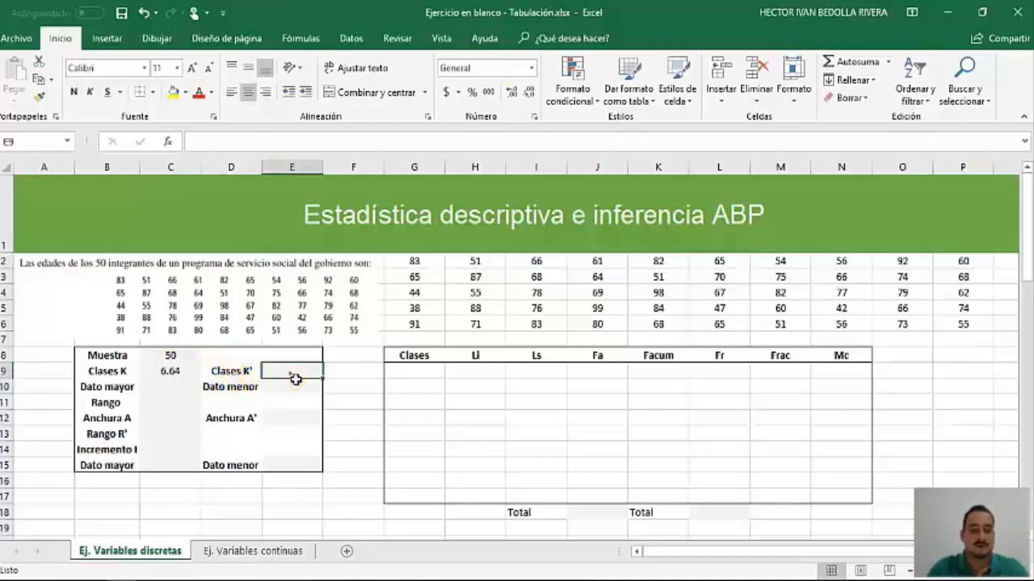
{"action": "type", "text": "="}
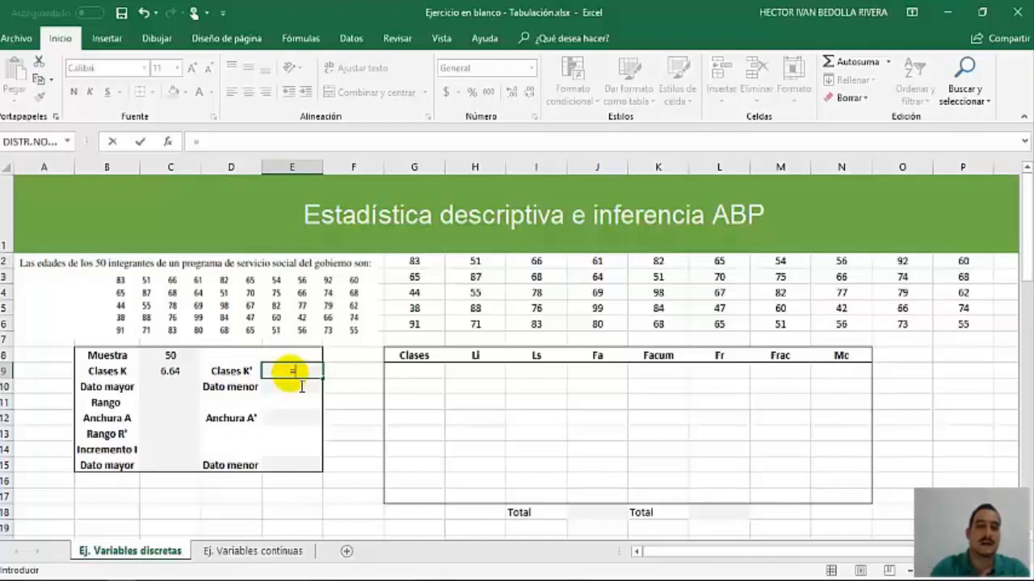
{"action": "type", "text": "ren"}
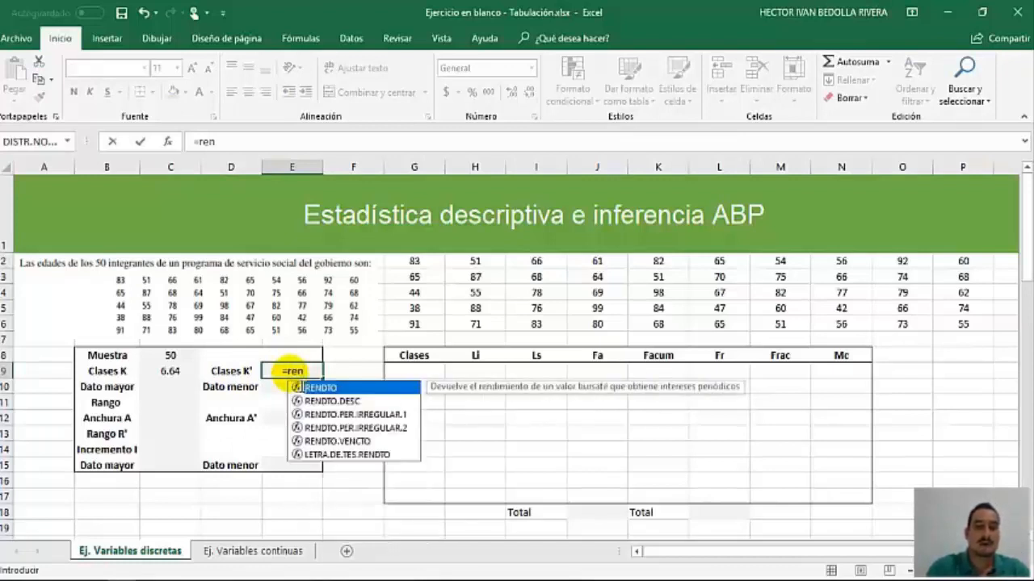
{"action": "key", "text": "BackSpace"}
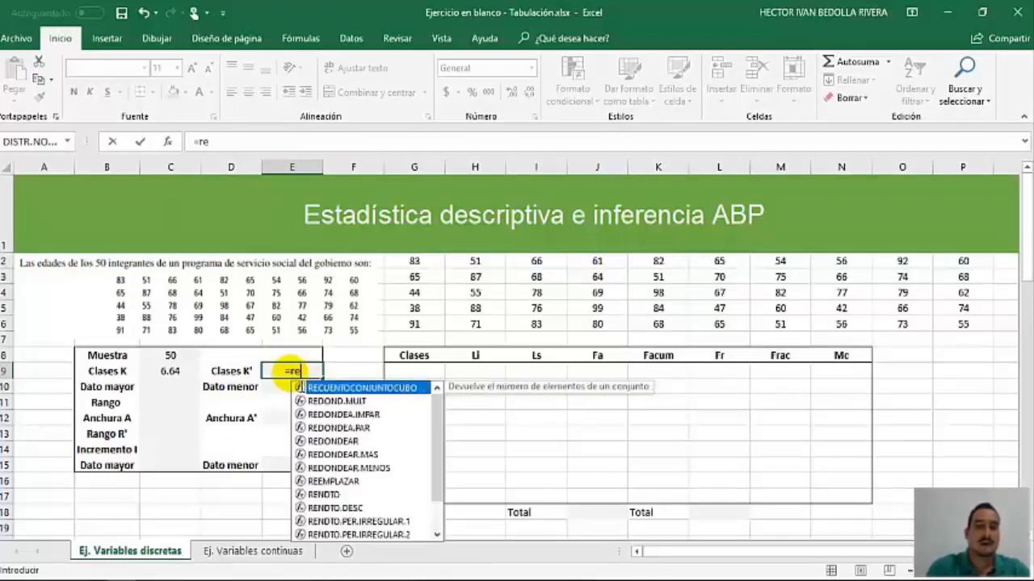
{"action": "type", "text": "dondear"}
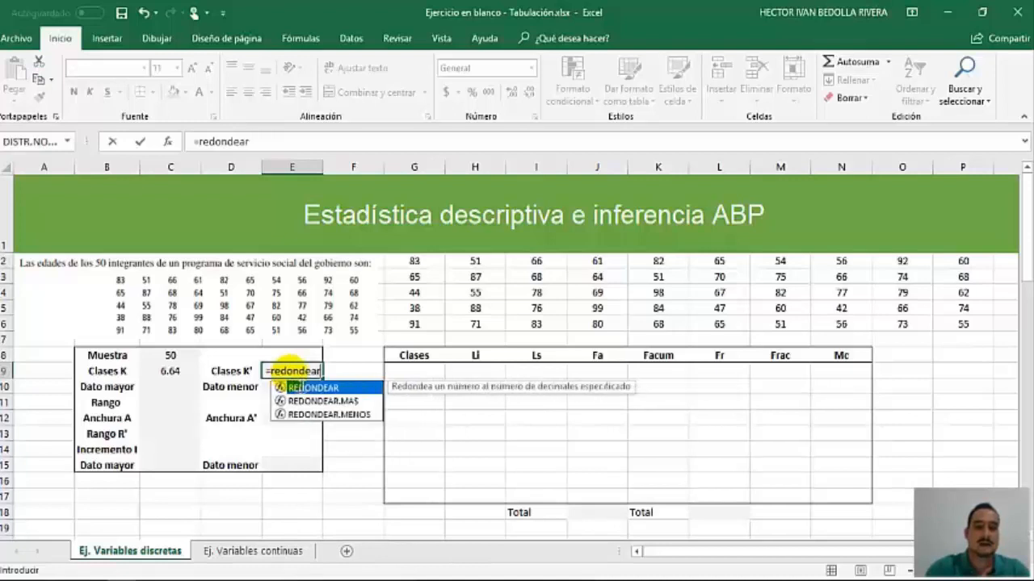
{"action": "type", "text": ".mas"}
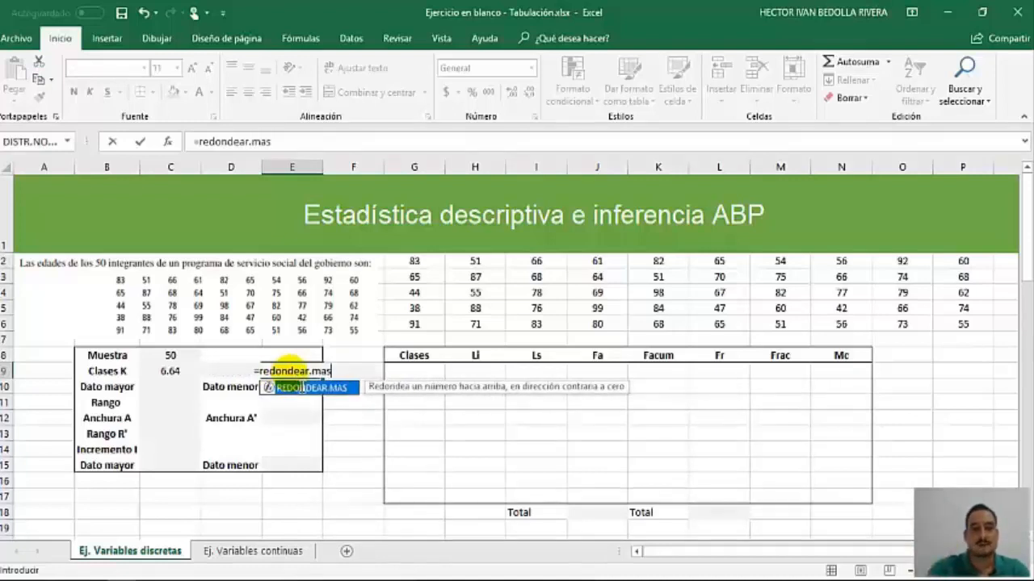
{"action": "type", "text": "("}
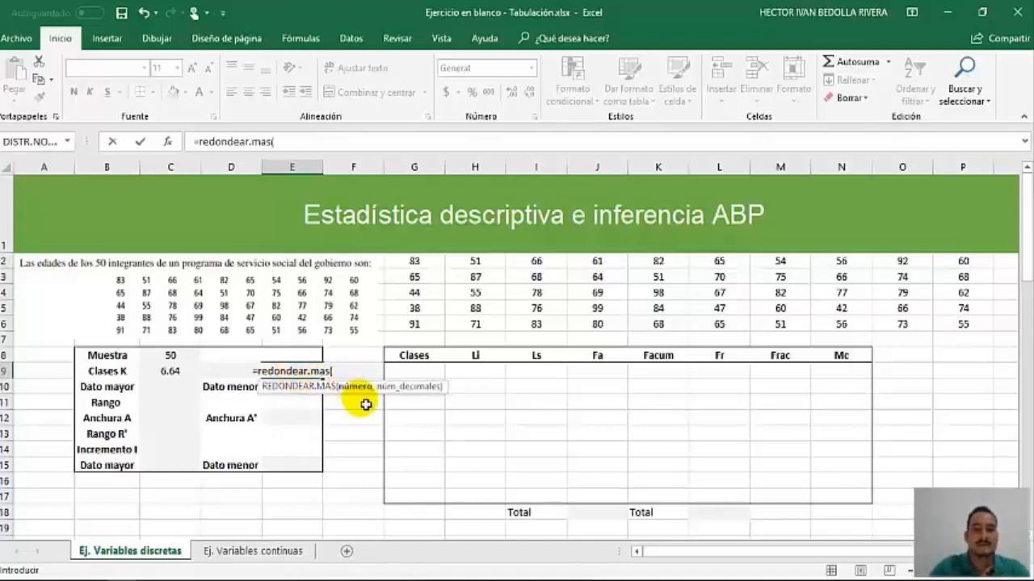
{"action": "left_click", "coordinate": [171, 373]}
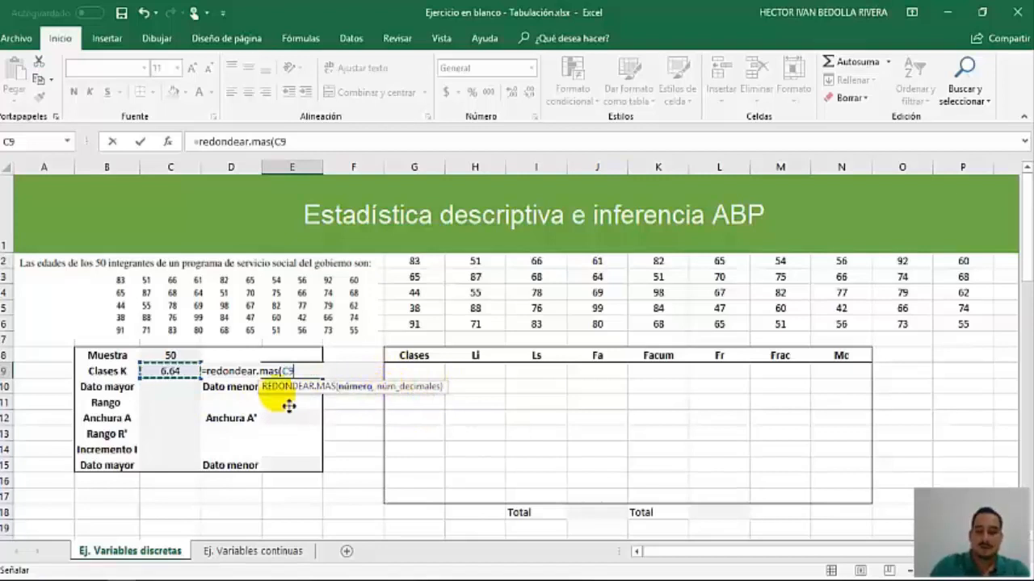
{"action": "type", "text": ","}
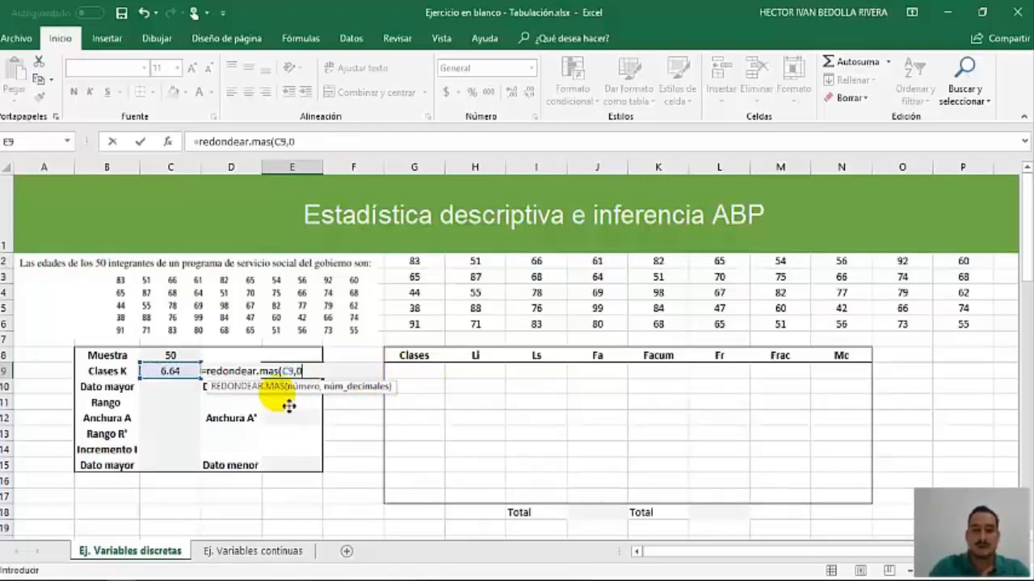
{"action": "type", "text": "0"}
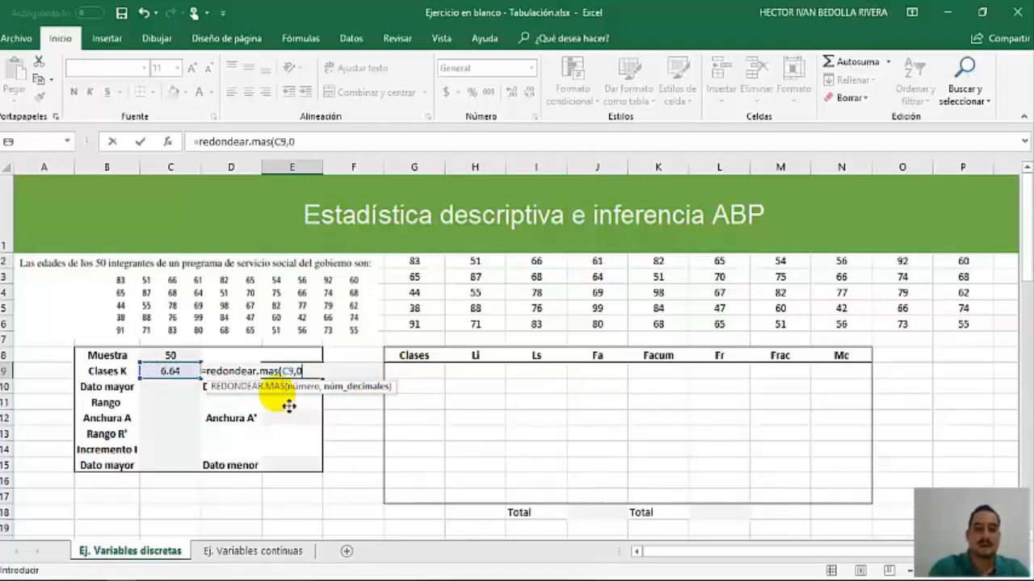
{"action": "type", "text": ")"}
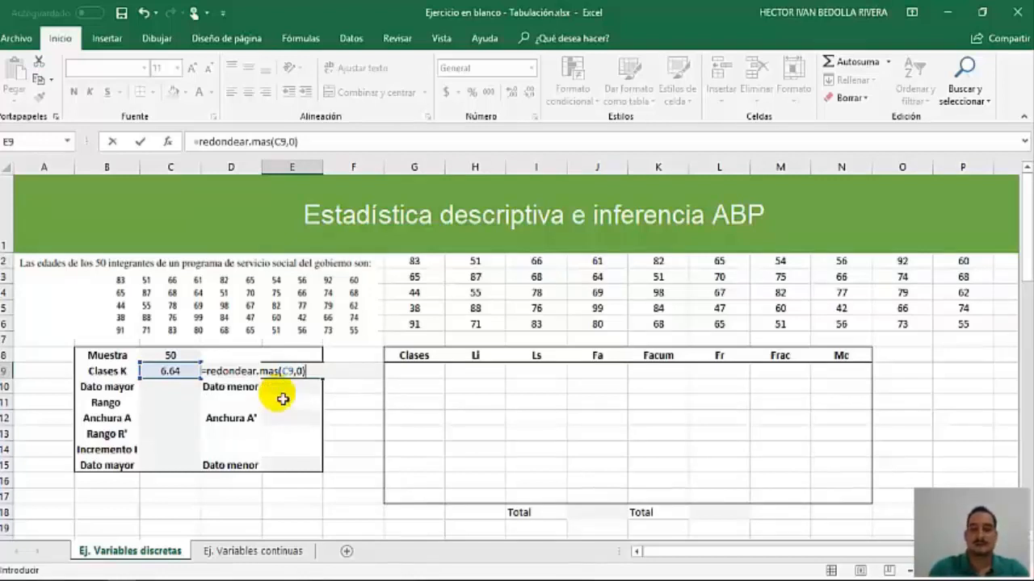
{"action": "key", "text": "Return"}
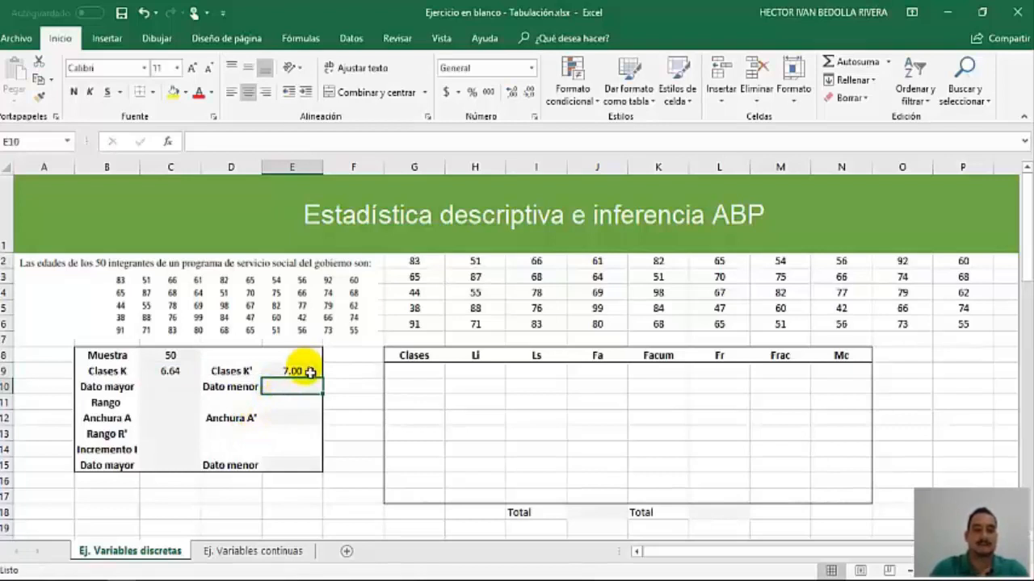
{"action": "left_click", "coordinate": [310, 372]}
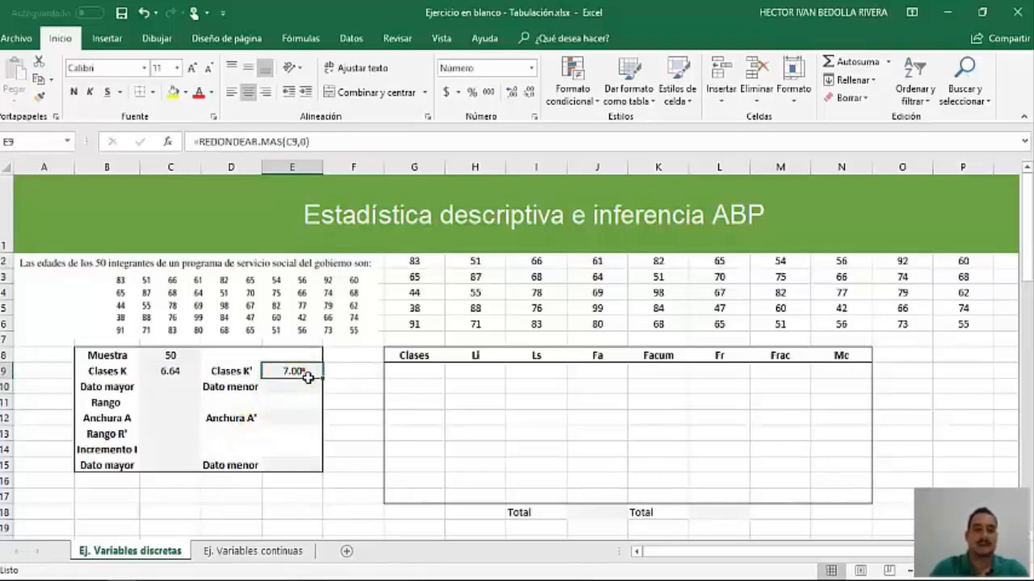
{"action": "left_click", "coordinate": [536, 100]}
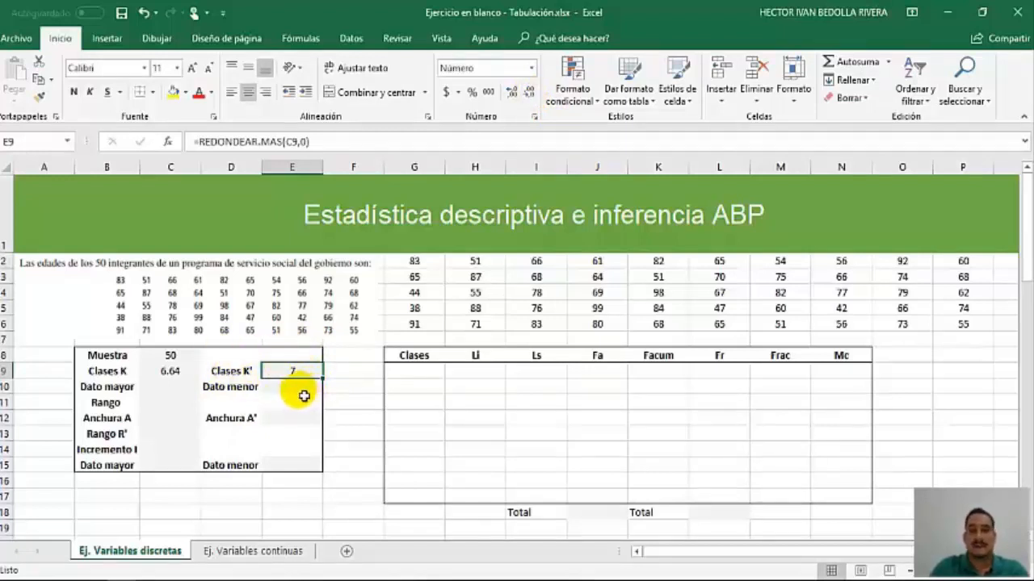
Find the largest age in the Dato mayor cell C10 with the formula =max(G2:P6).
{"action": "left_click", "coordinate": [167, 390]}
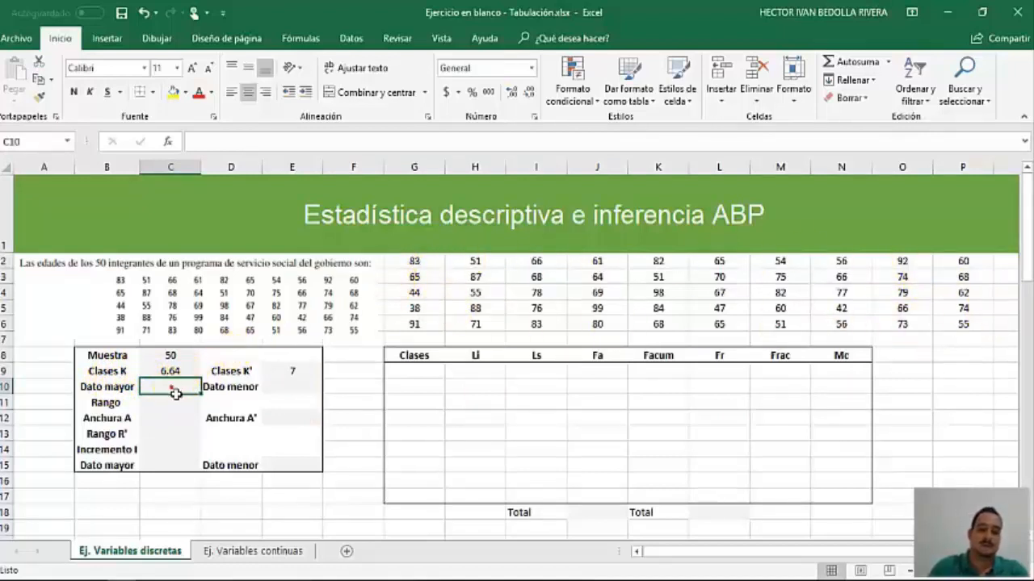
{"action": "type", "text": "="}
{"action": "left_click", "coordinate": [176, 394]}
{"action": "type", "text": "max"}
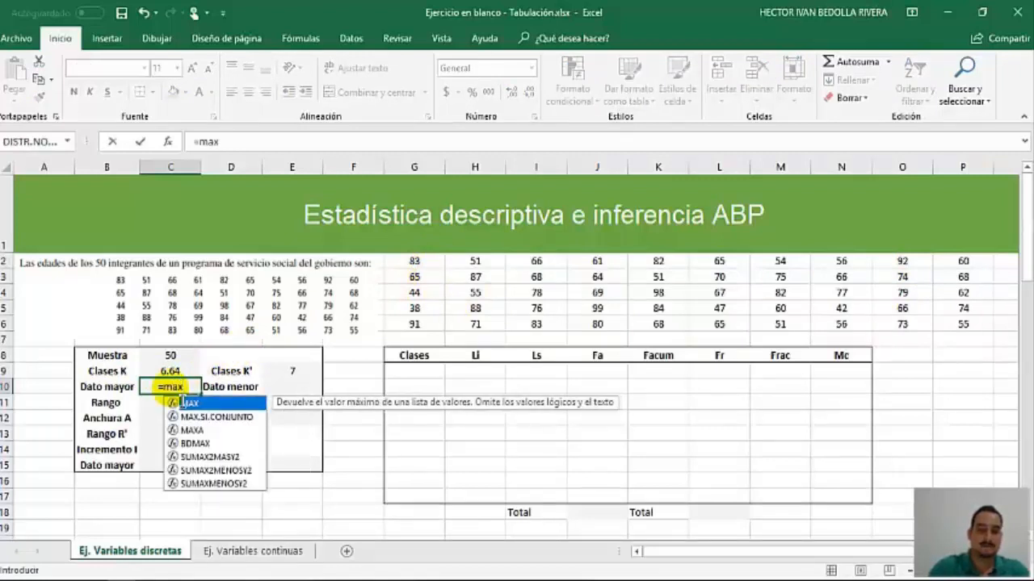
{"action": "type", "text": "("}
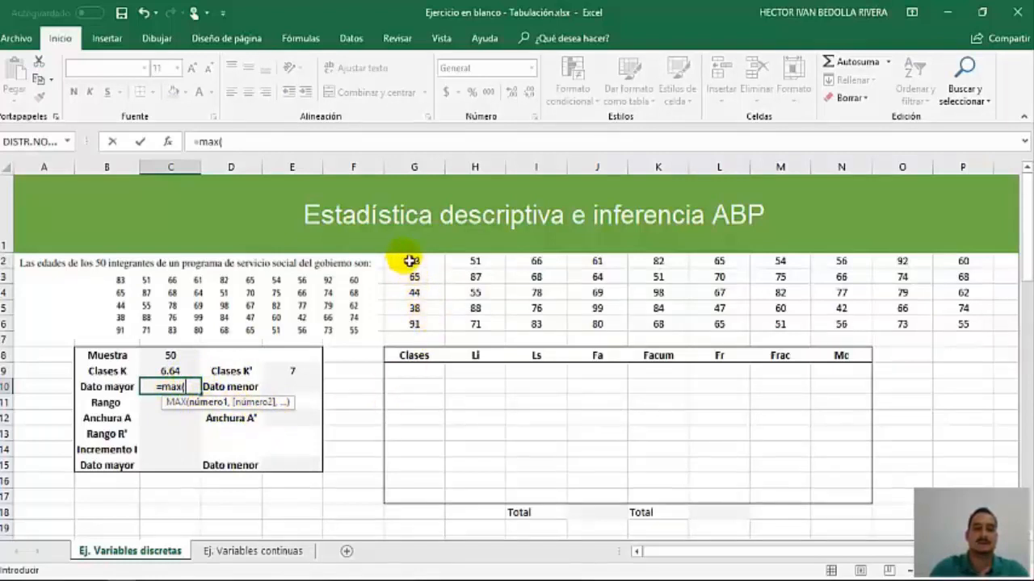
{"action": "left_click_drag", "start_coordinate": [413, 261], "coordinate": [953, 329]}
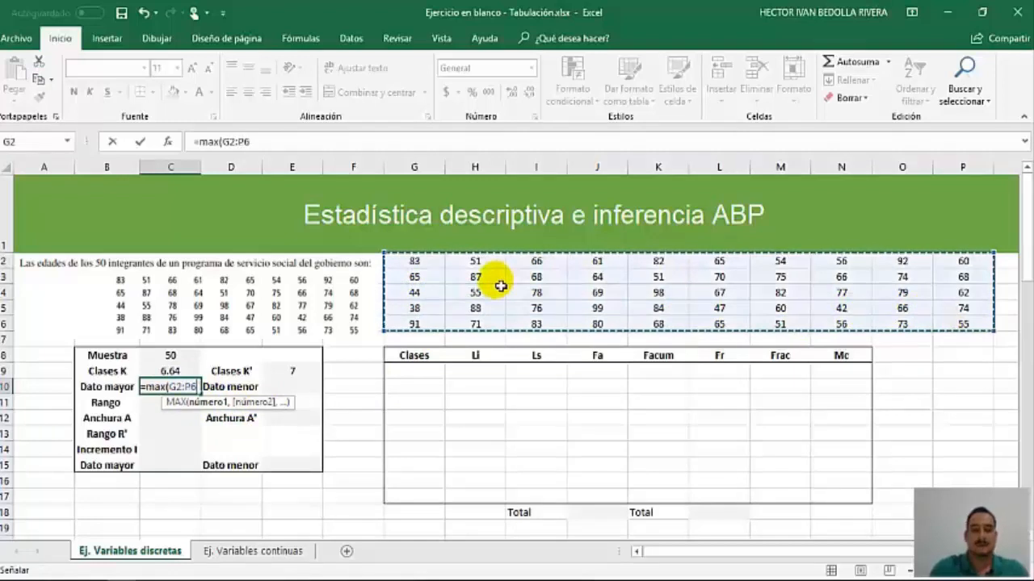
{"action": "type", "text": ")"}
{"action": "key", "text": "Return"}
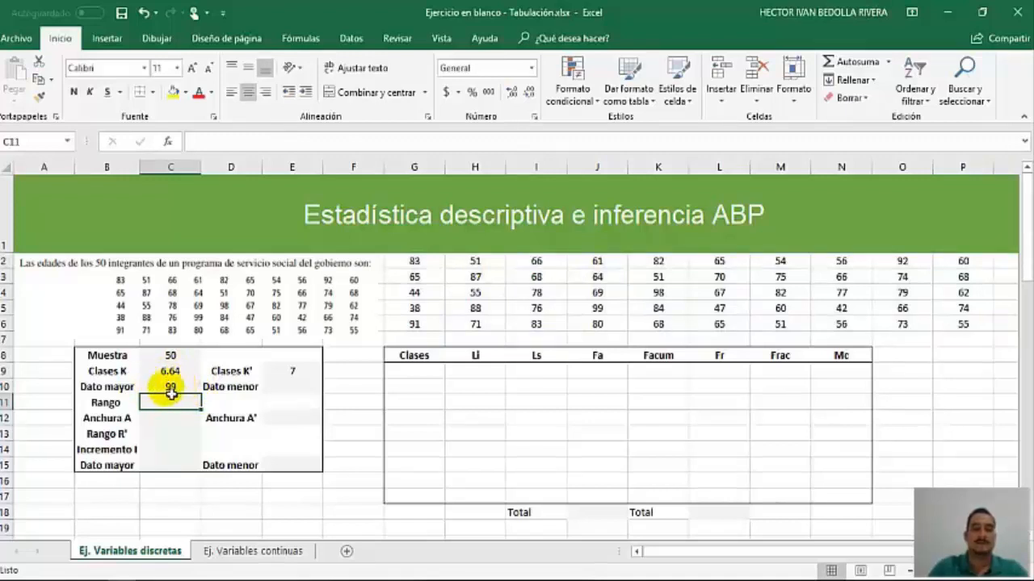
Find the smallest age in the Dato menor cell E10 with the formula =min(G2:P6).
{"action": "left_click", "coordinate": [274, 386]}
{"action": "type", "text": "="}
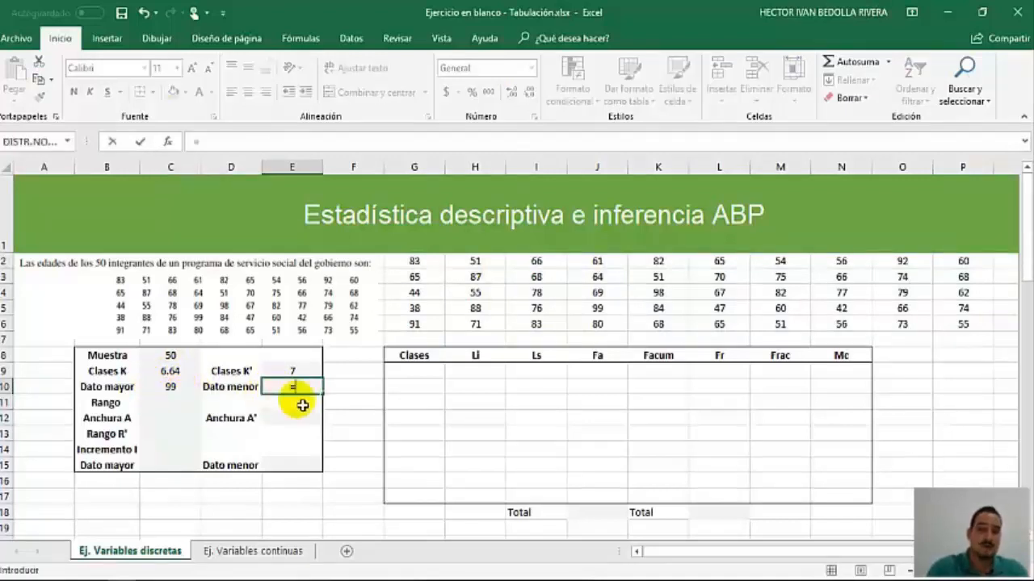
{"action": "type", "text": "mi"}
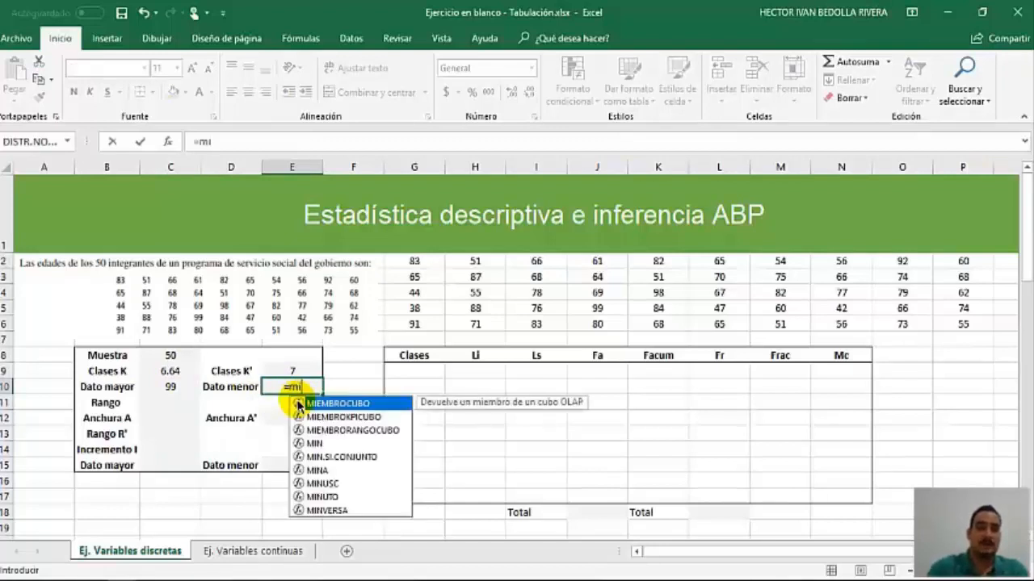
{"action": "type", "text": "n("}
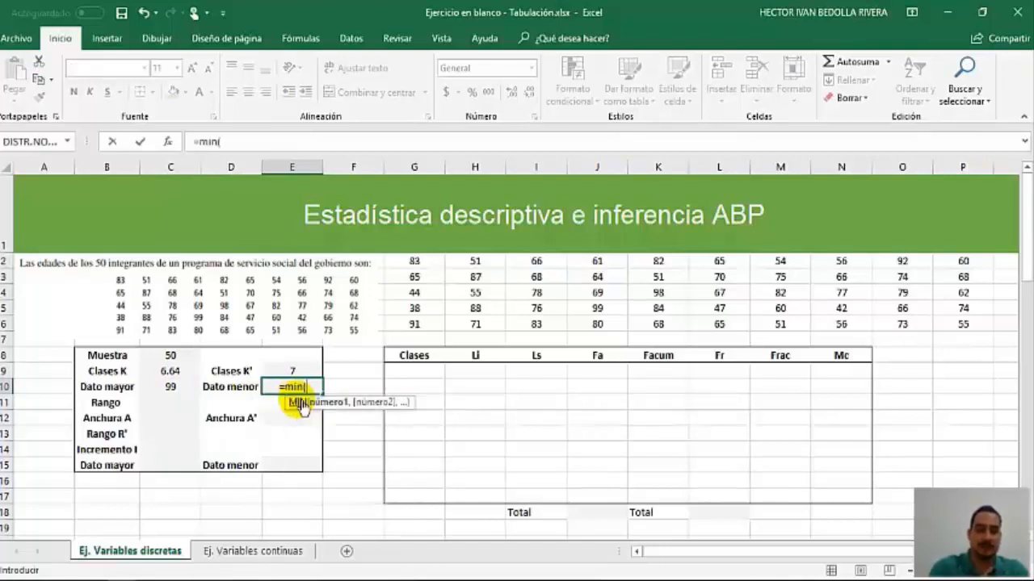
{"action": "left_click_drag", "start_coordinate": [403, 261], "coordinate": [944, 326]}
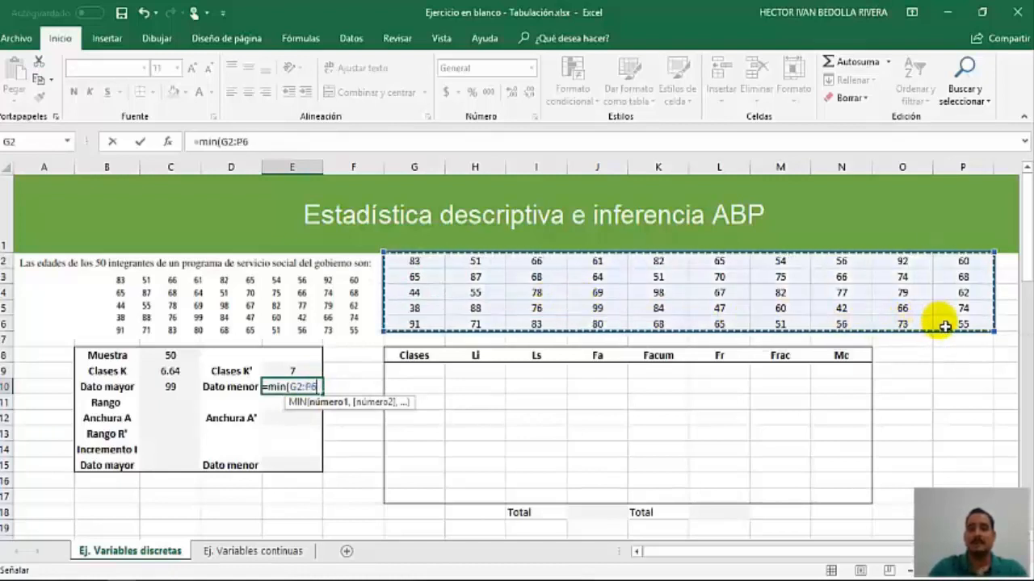
{"action": "type", "text": ")"}
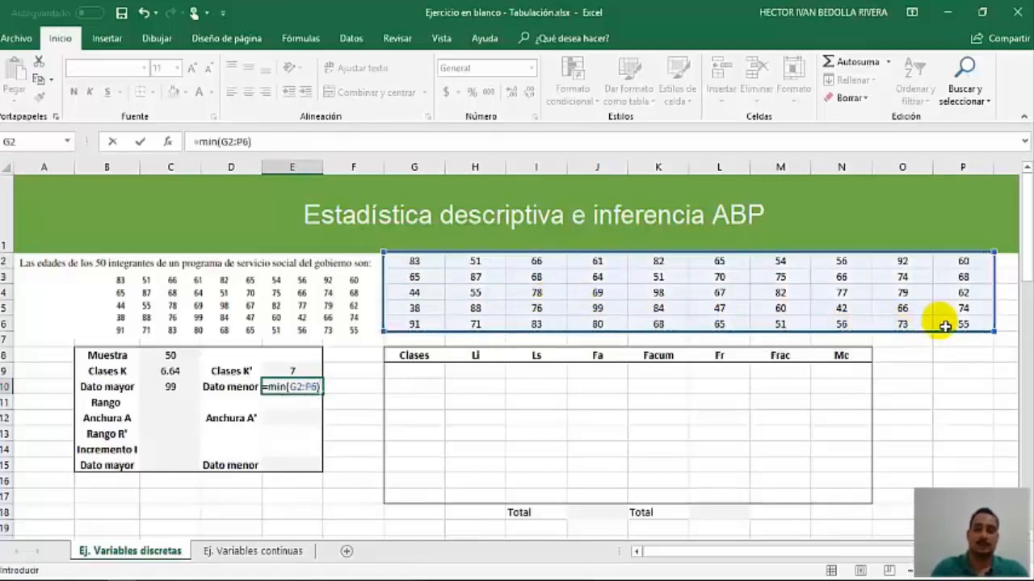
{"action": "key", "text": "Return"}
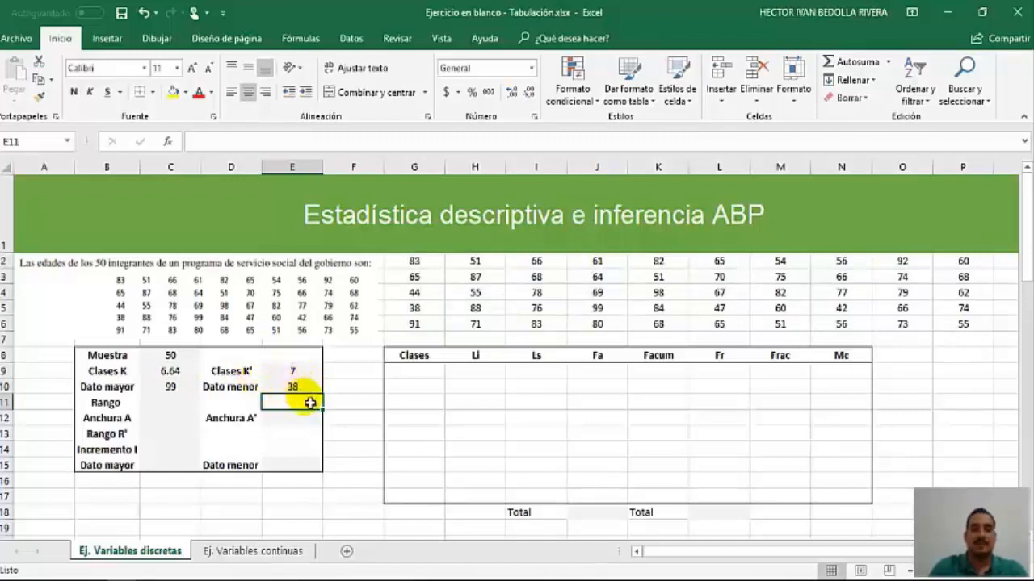
Calculate the range in the Rango cell C11 with the formula =C10-E10.
{"action": "left_click", "coordinate": [182, 406]}
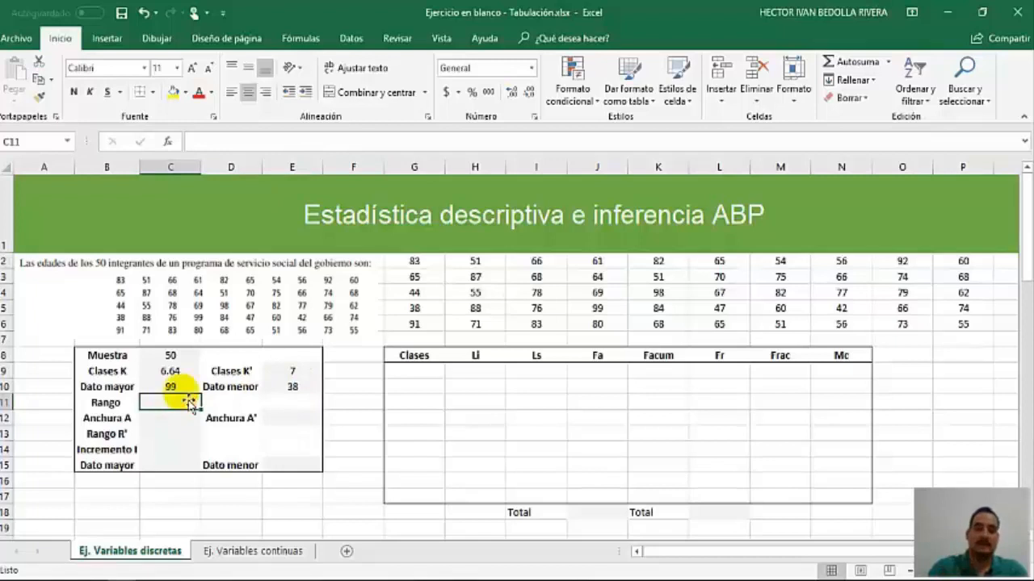
{"action": "type", "text": "="}
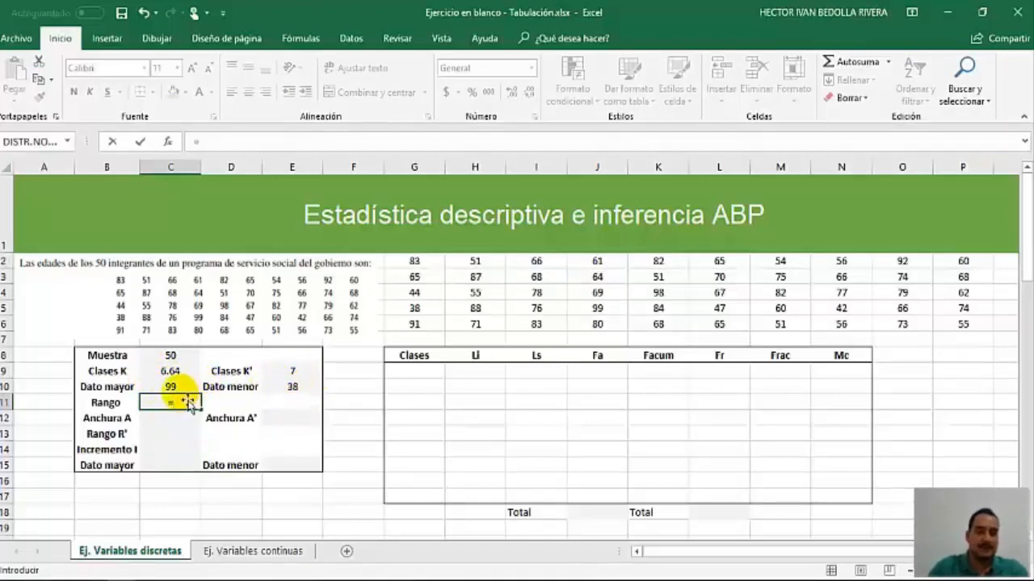
{"action": "left_click", "coordinate": [170, 387]}
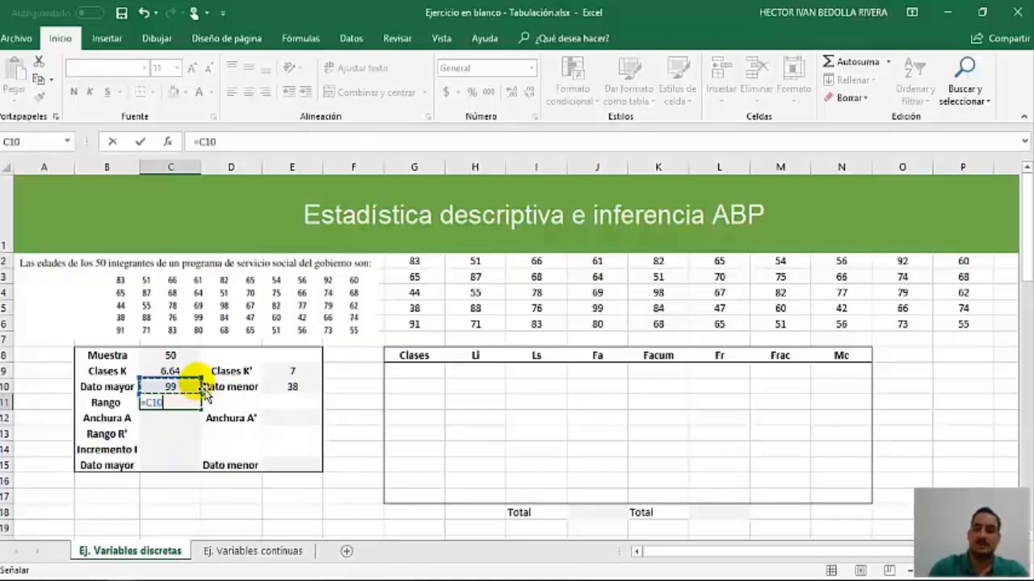
{"action": "type", "text": "-"}
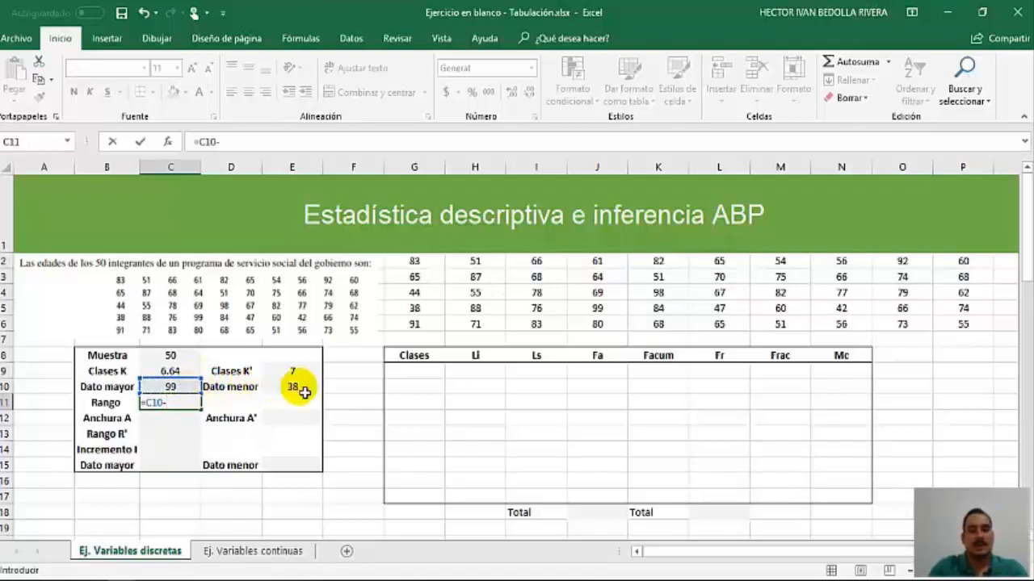
{"action": "left_click", "coordinate": [294, 387]}
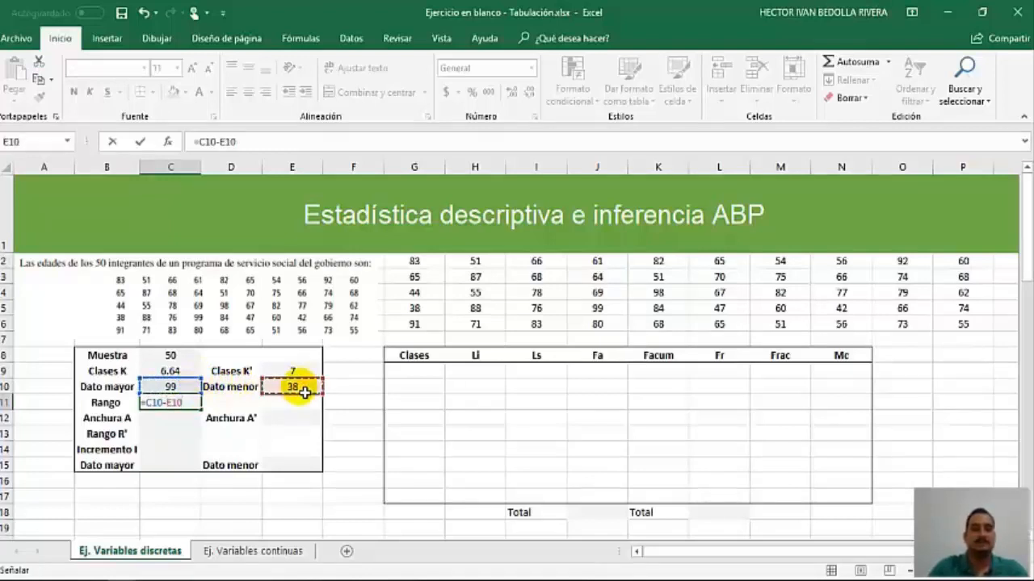
{"action": "key", "text": "Return"}
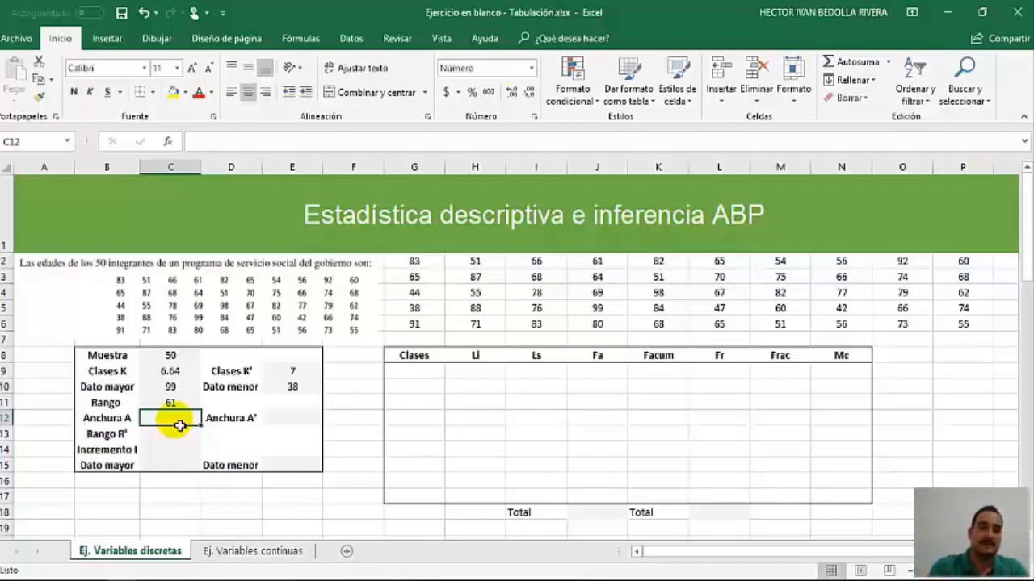
Calculate the class width in the Anchura A cell C12 with the formula =C11/E9.
{"action": "type", "text": "="}
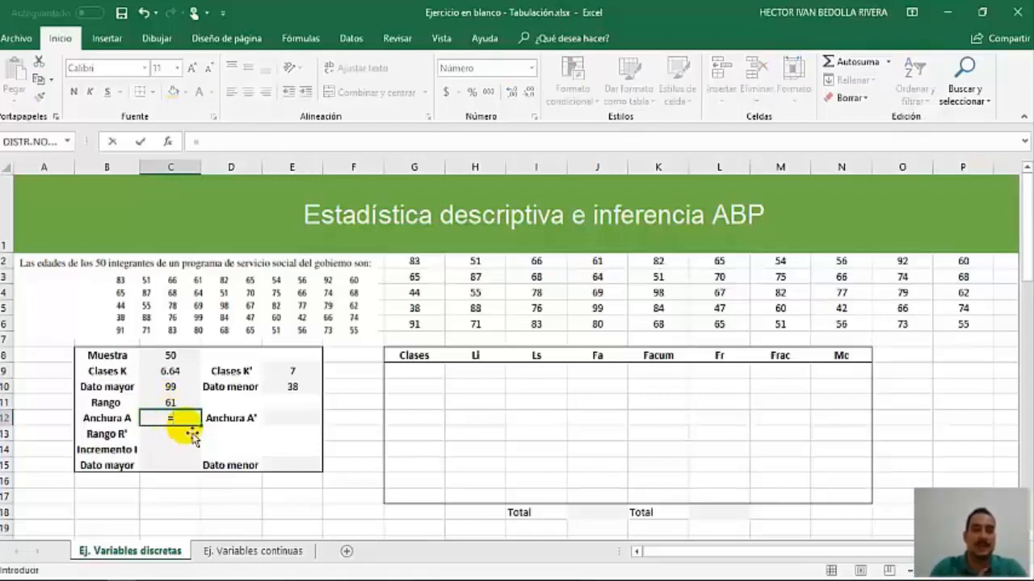
{"action": "left_click", "coordinate": [175, 404]}
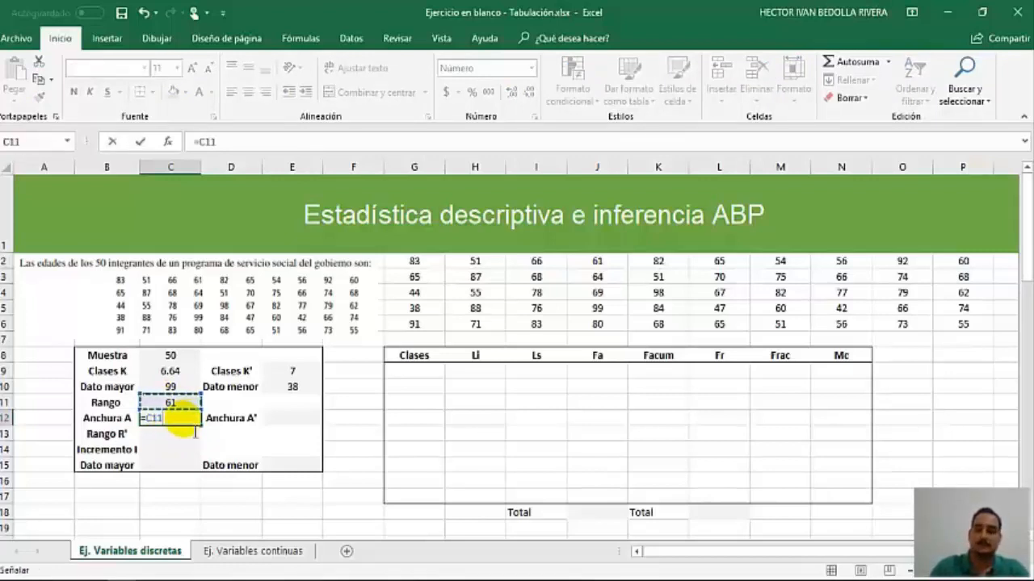
{"action": "type", "text": "/"}
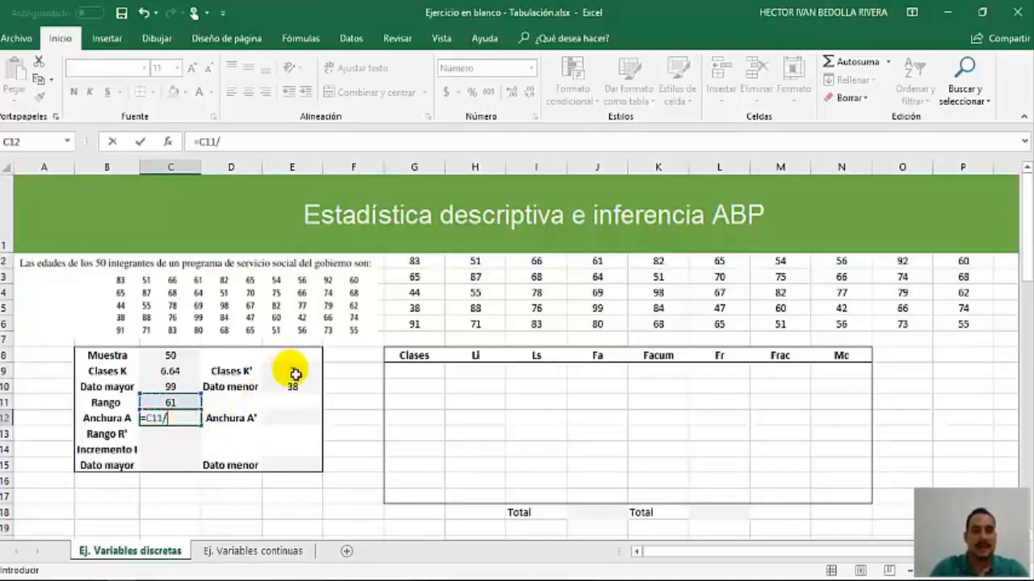
{"action": "left_click", "coordinate": [296, 373]}
{"action": "key", "text": "Return"}
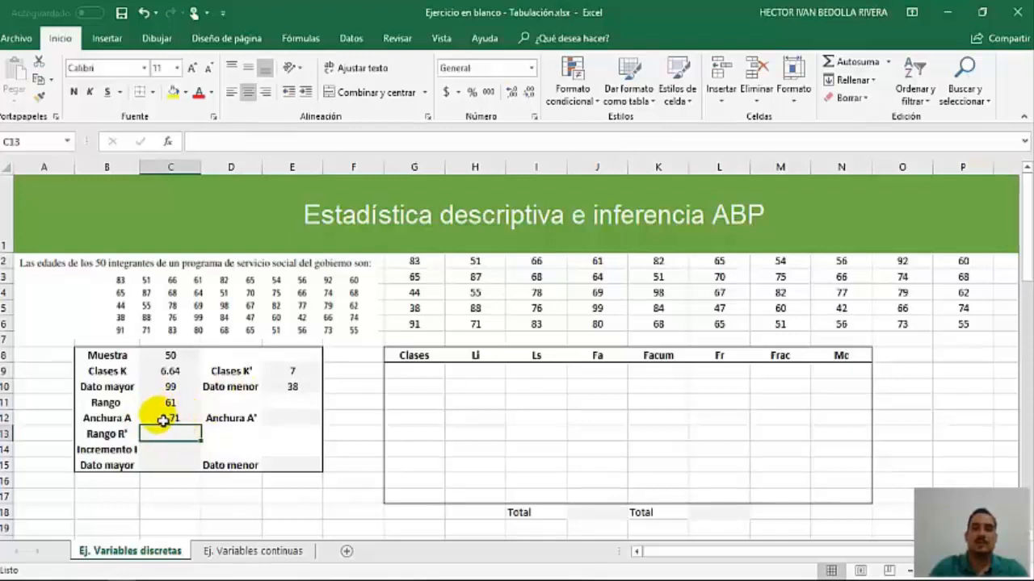
{"action": "left_click", "coordinate": [196, 422]}
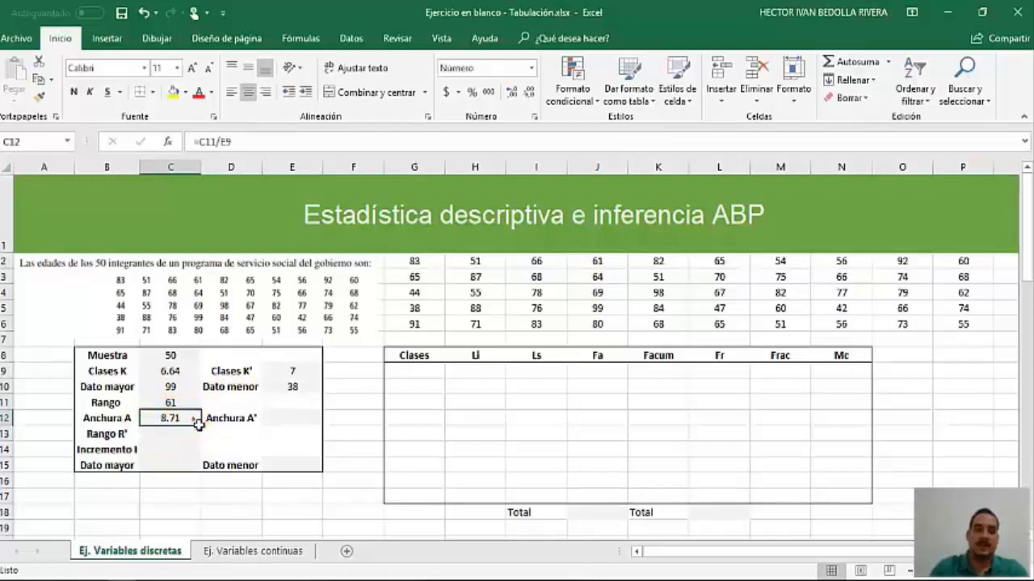
{"action": "left_click", "coordinate": [197, 422]}
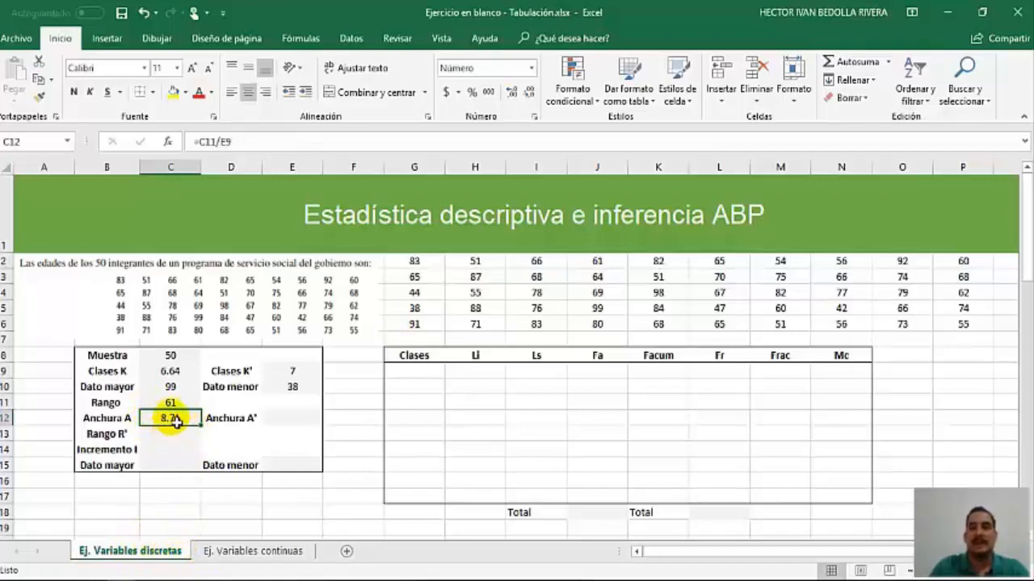
Round C12 up to a whole number in the Anchura A' cell E12 with =redondear.mas(C12,0).
{"action": "left_click", "coordinate": [278, 421]}
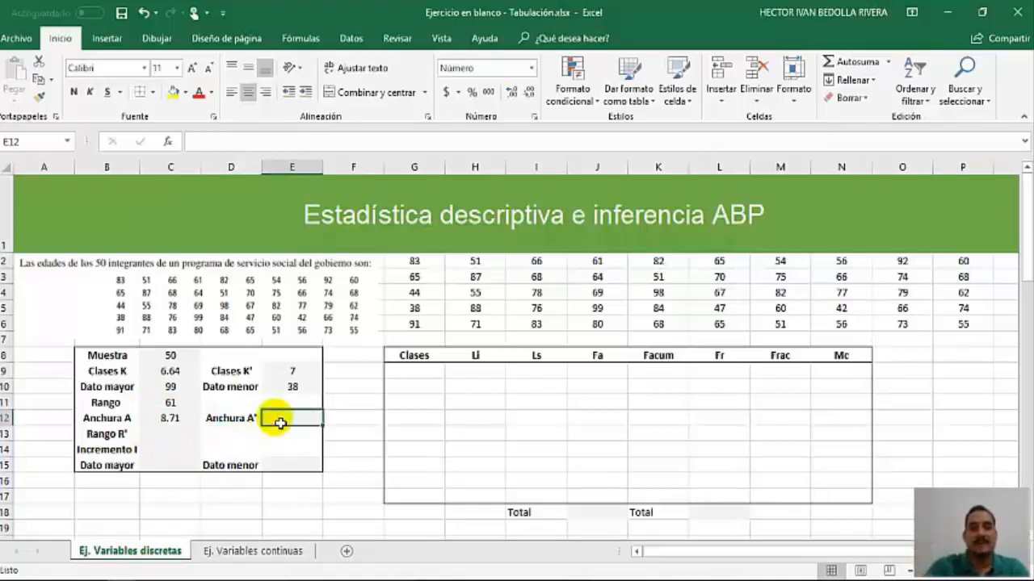
{"action": "type", "text": "="}
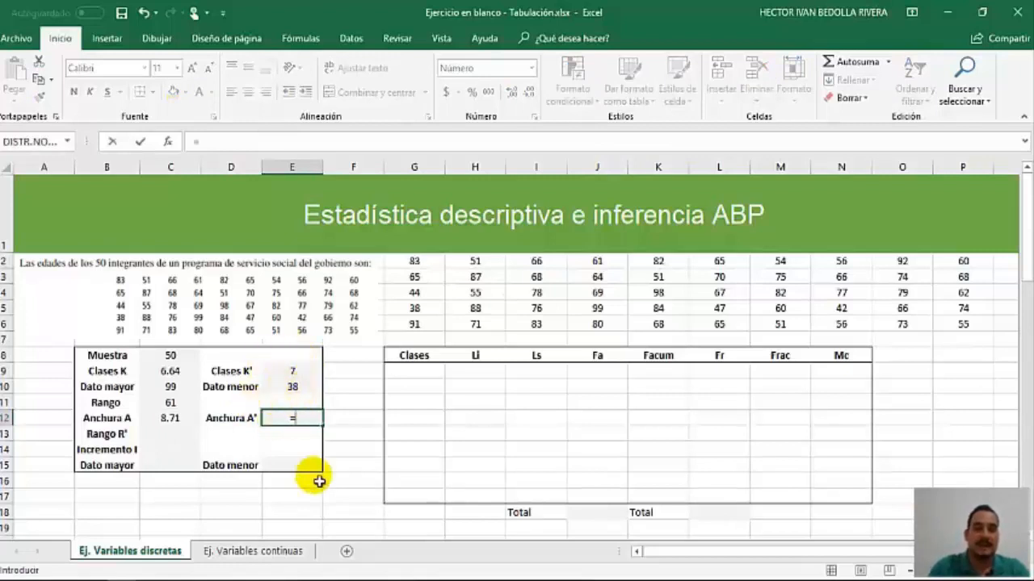
{"action": "type", "text": "redonde"}
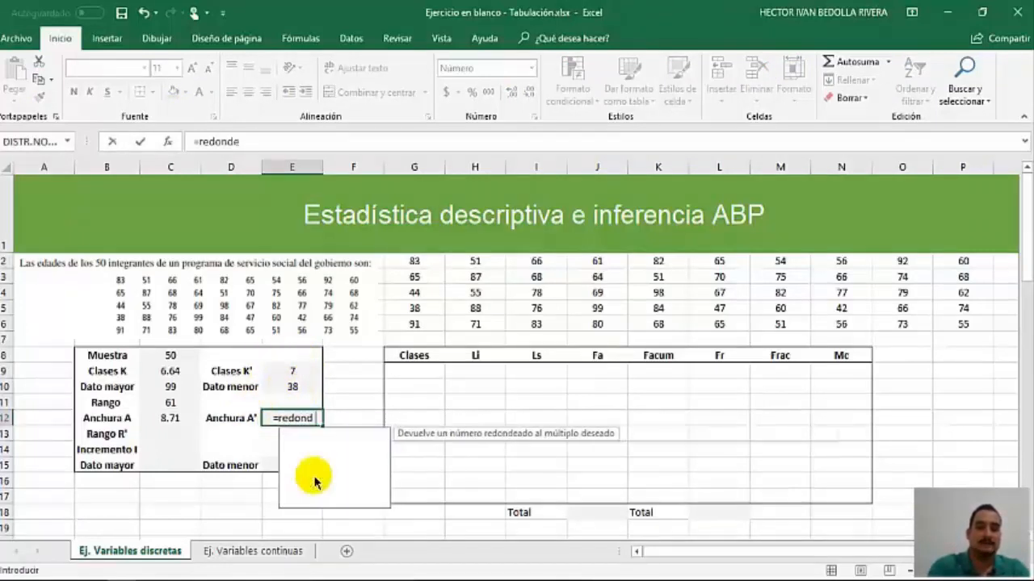
{"action": "type", "text": "ar.m"}
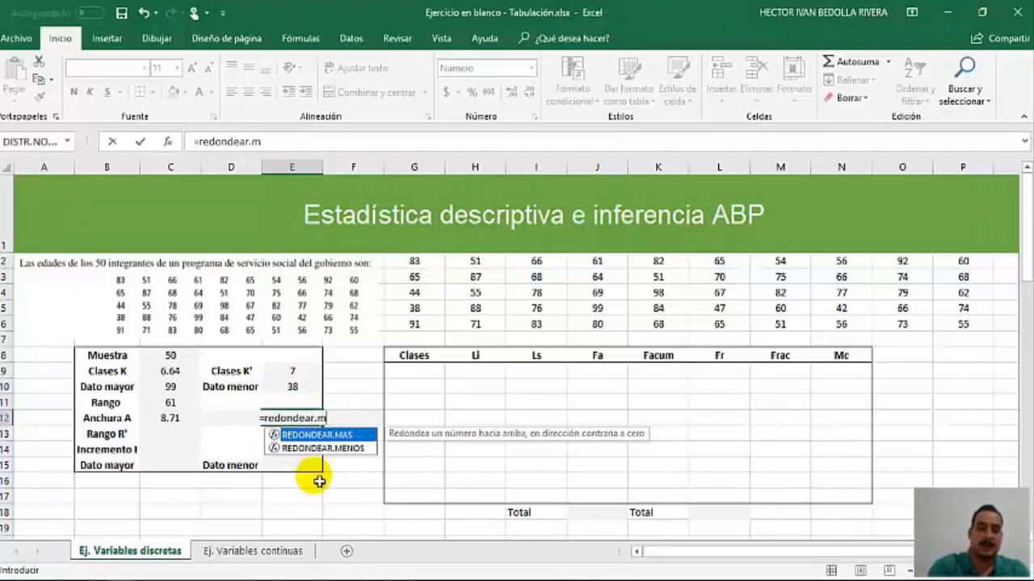
{"action": "type", "text": "as("}
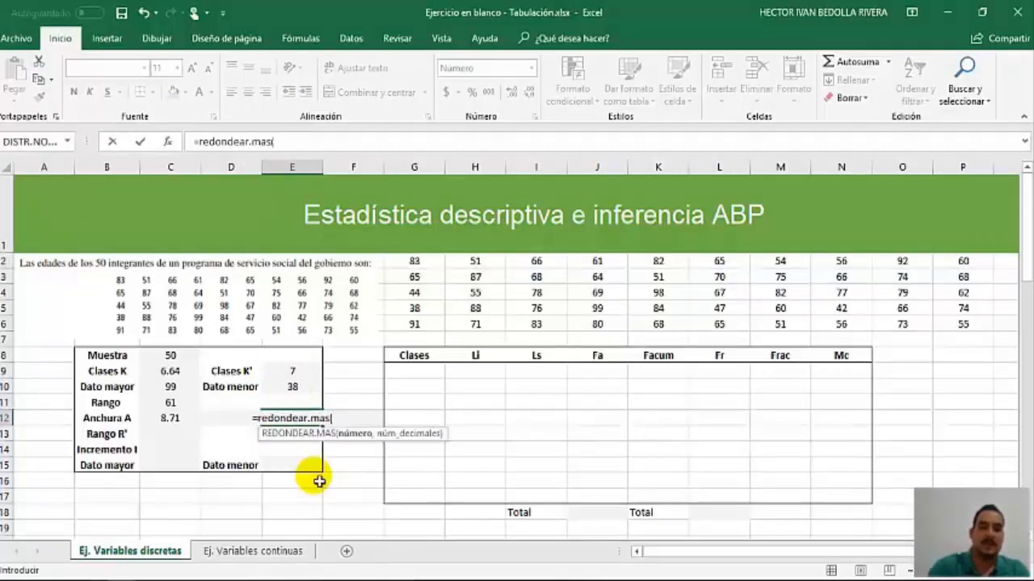
{"action": "left_click", "coordinate": [170, 418]}
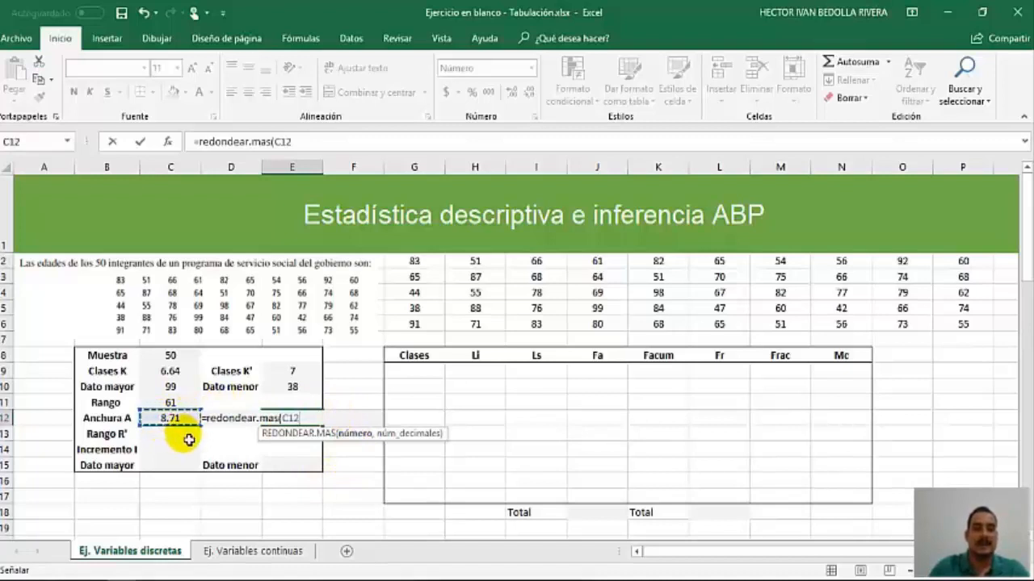
{"action": "type", "text": ","}
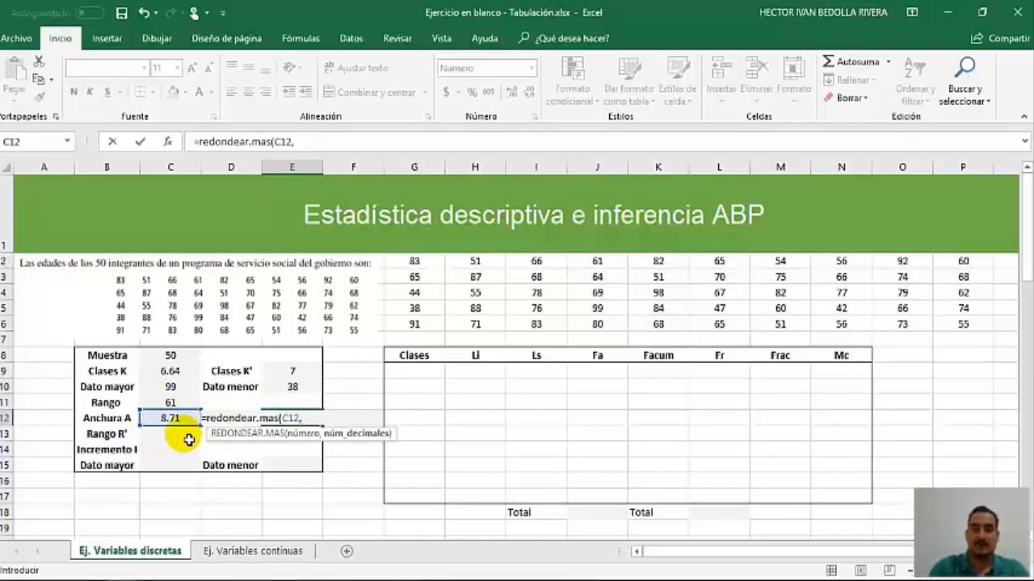
{"action": "type", "text": "0)"}
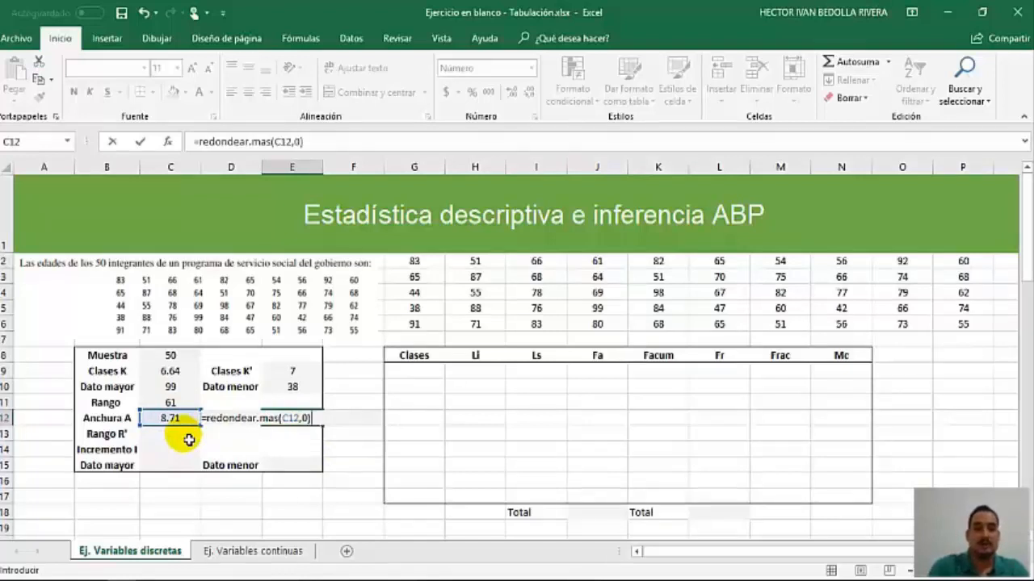
{"action": "key", "text": "Return"}
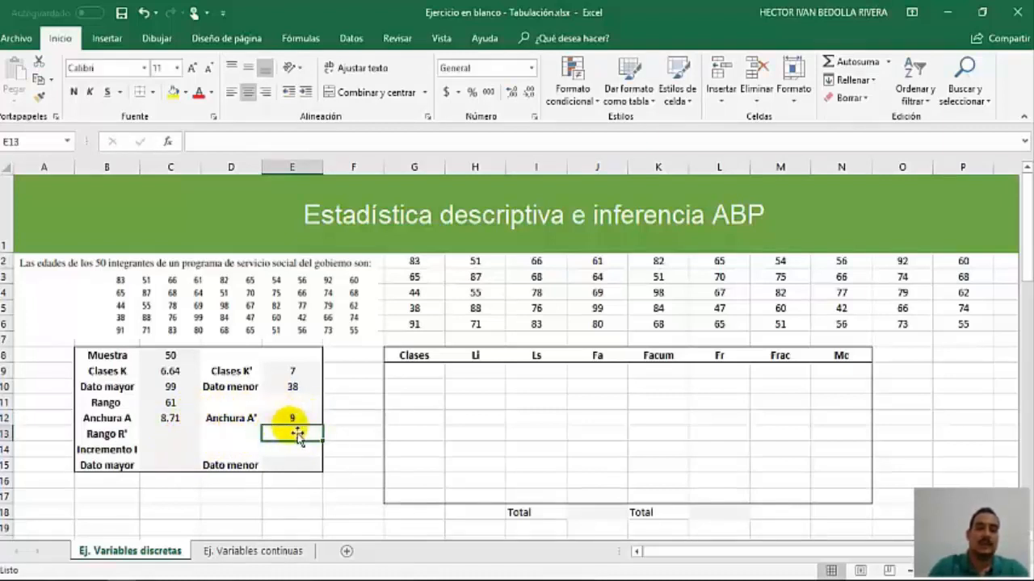
Calculate the adjusted range in the Rango R' cell C13 with the formula =E9*E12.
{"action": "left_click", "coordinate": [177, 440]}
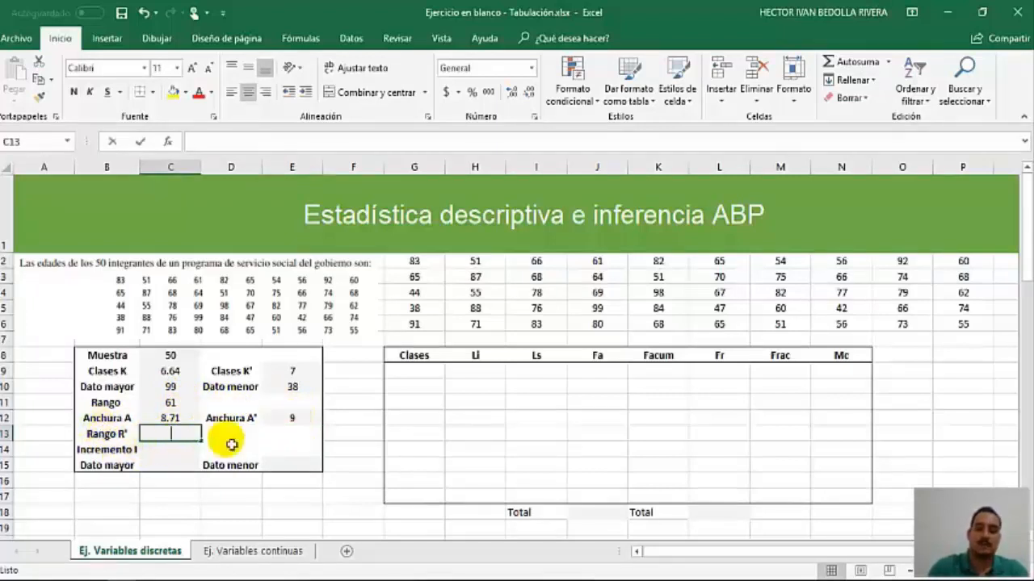
{"action": "type", "text": "="}
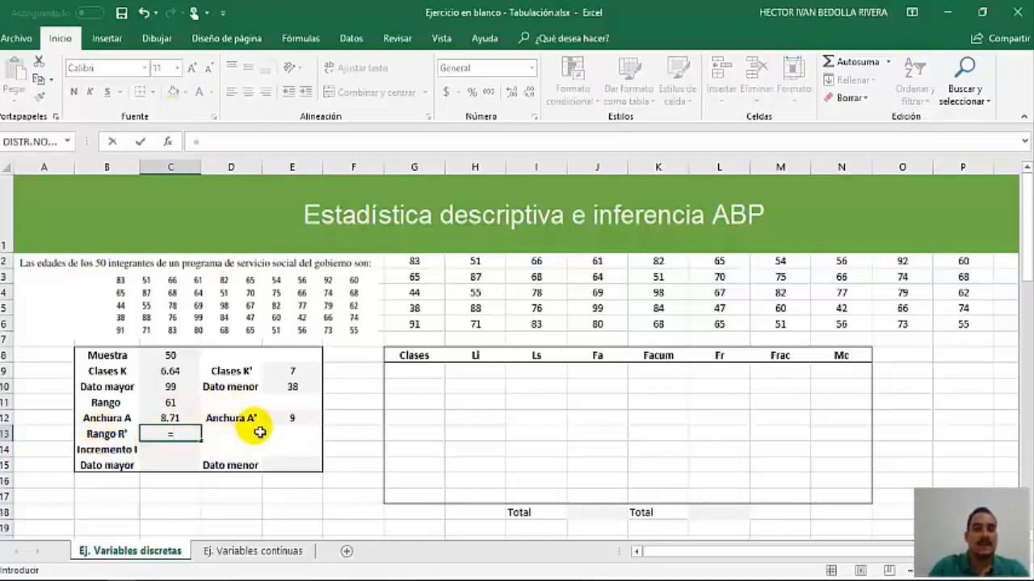
{"action": "left_click", "coordinate": [292, 371]}
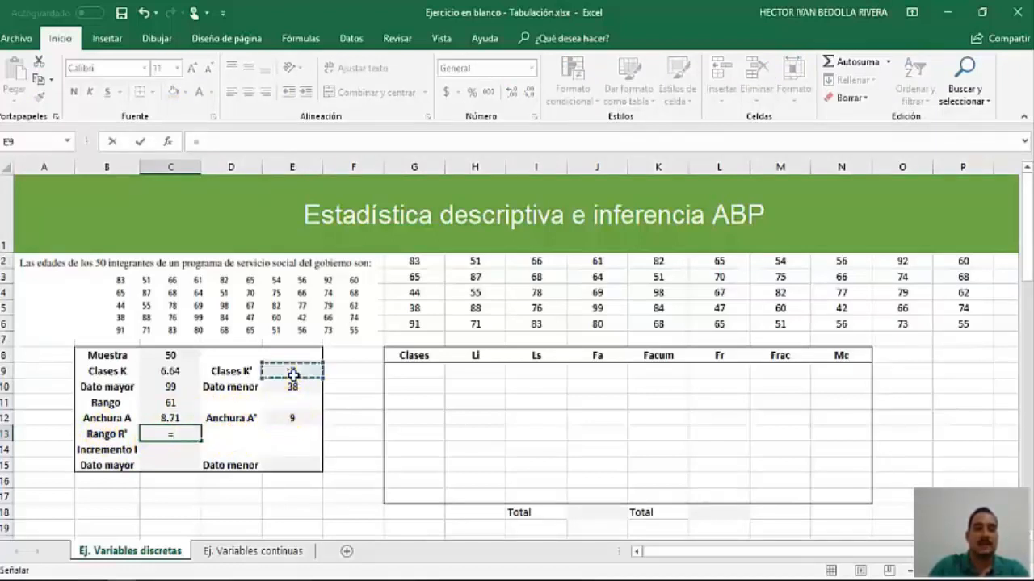
{"action": "type", "text": "*"}
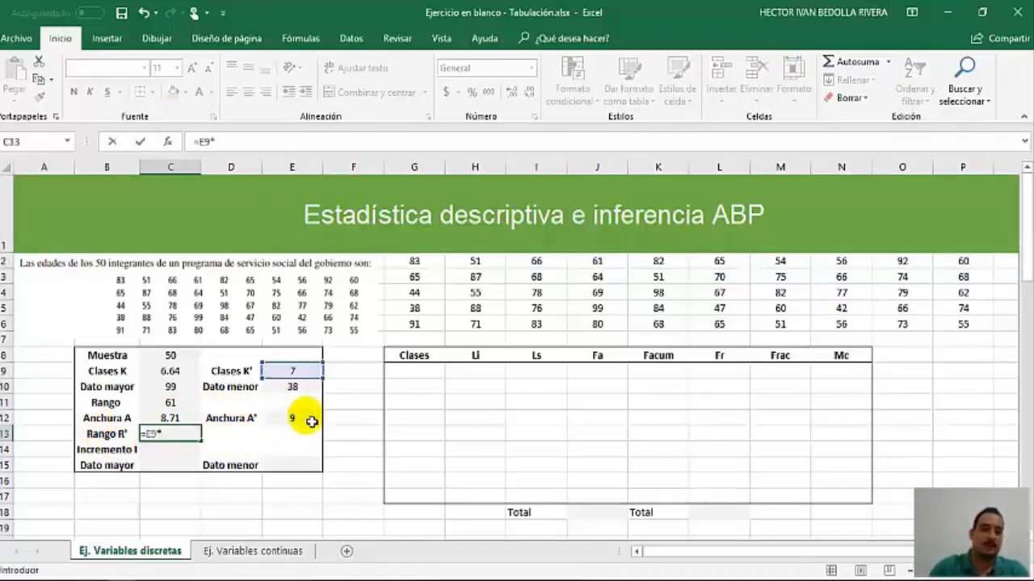
{"action": "left_click", "coordinate": [309, 420]}
{"action": "key", "text": "Return"}
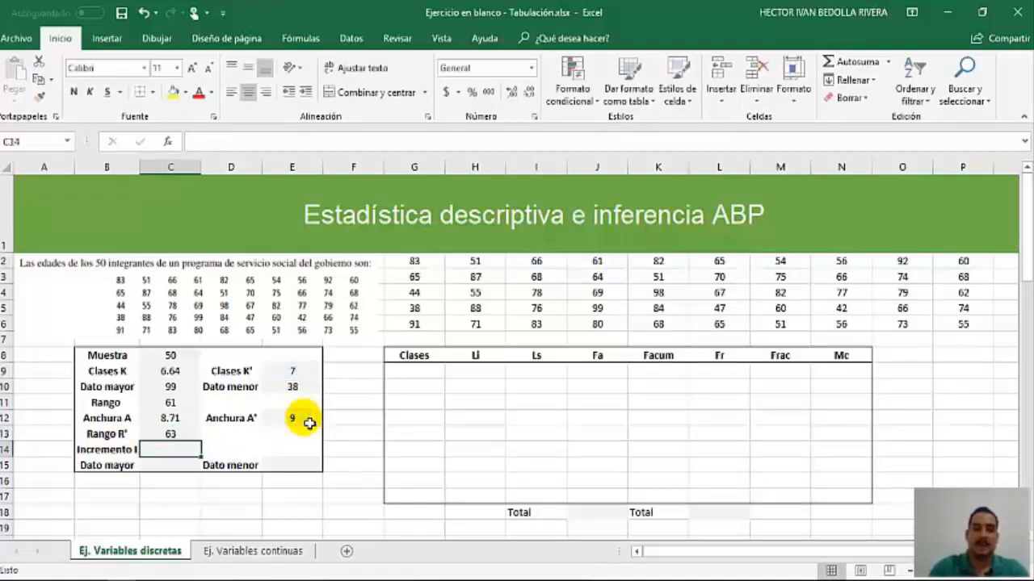
{"action": "left_click", "coordinate": [185, 438]}
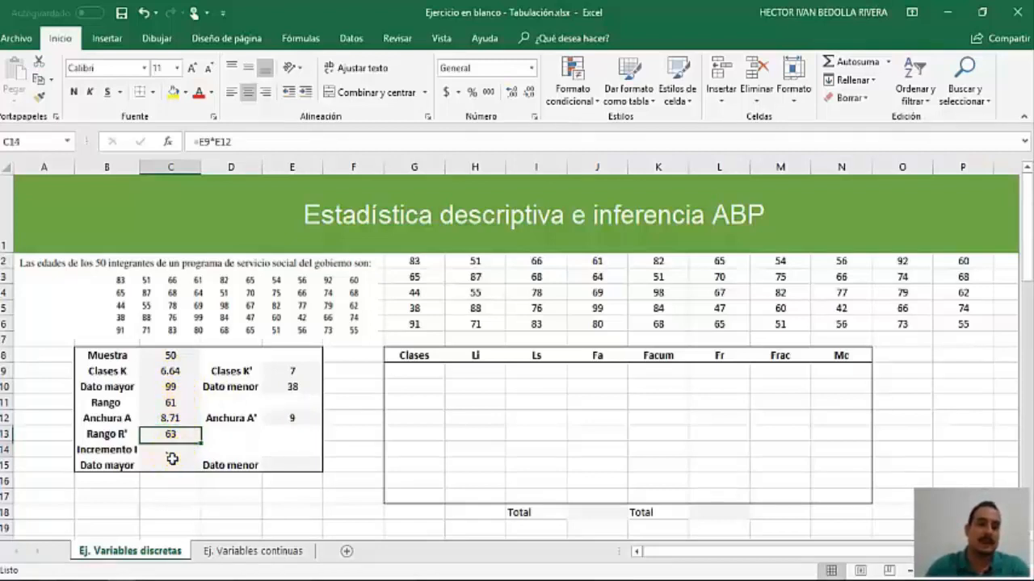
Calculate the increment in the Incremento I cell C14 with the formula =C13-C11.
{"action": "left_click", "coordinate": [168, 451]}
{"action": "type", "text": "="}
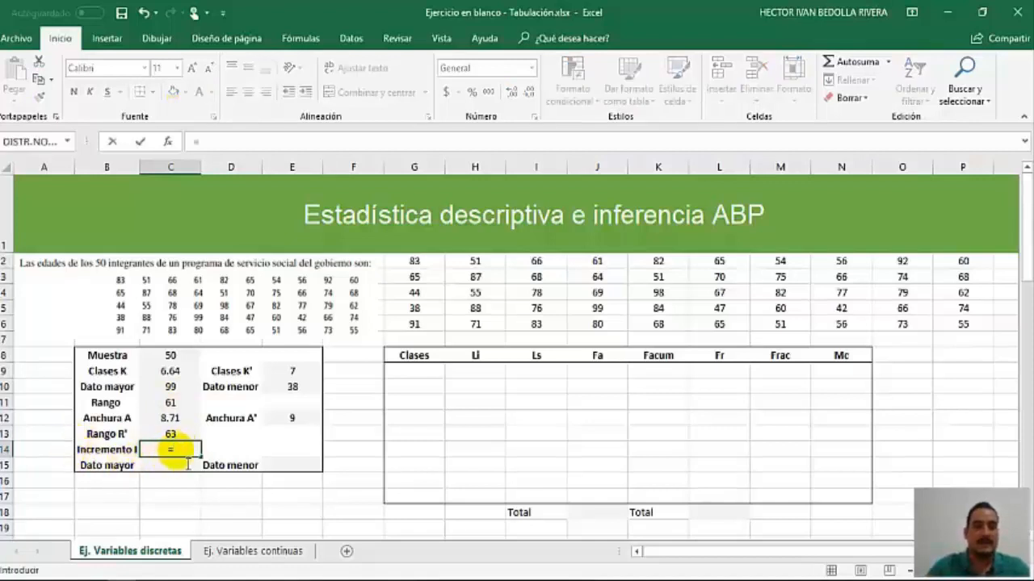
{"action": "left_click", "coordinate": [185, 437]}
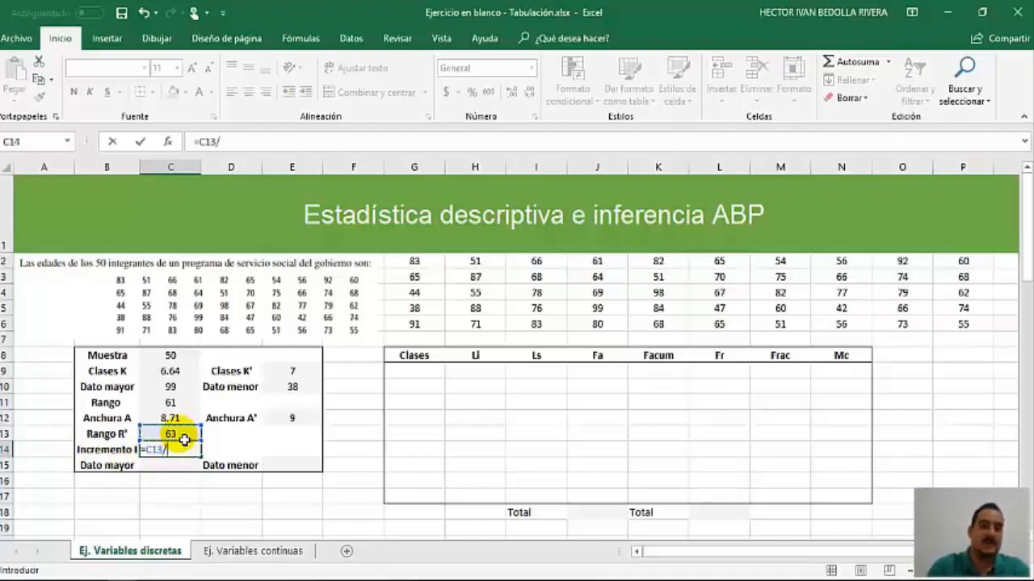
{"action": "type", "text": "-"}
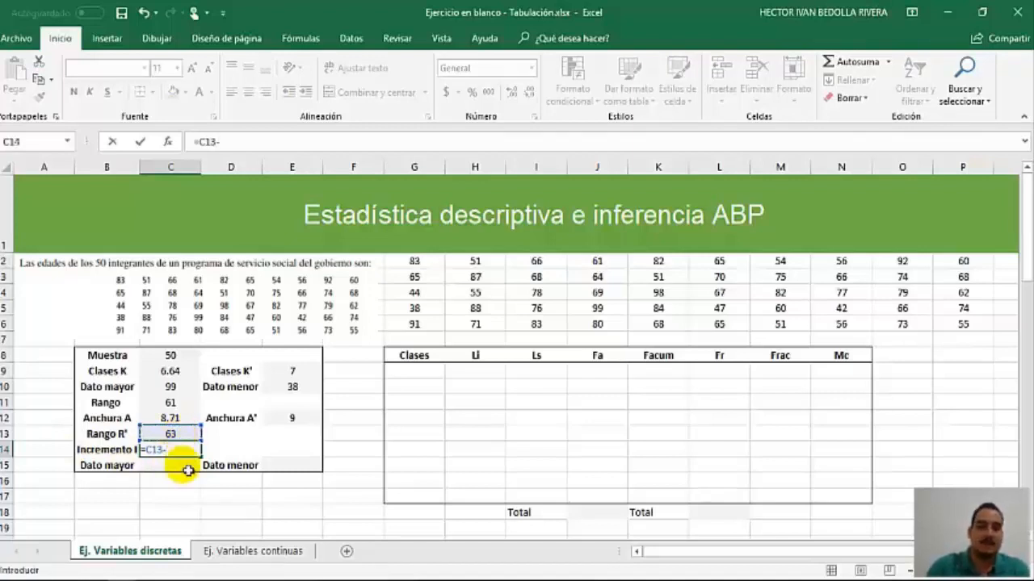
{"action": "left_click", "coordinate": [171, 404]}
{"action": "key", "text": "Return"}
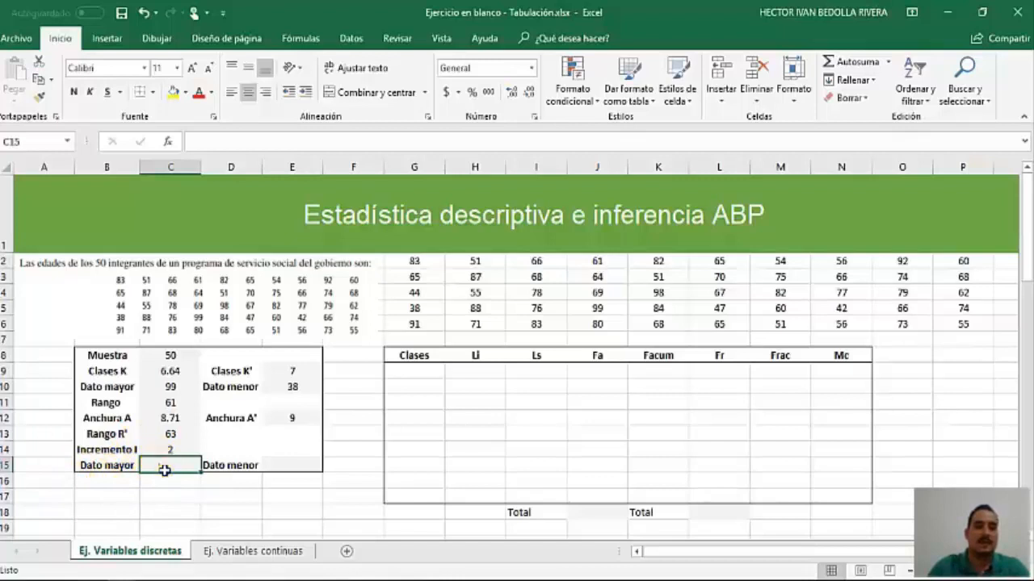
Calculate the adjusted maximum in the lower Dato mayor cell C15 with the formula =C10+C14/2.
{"action": "type", "text": "="}
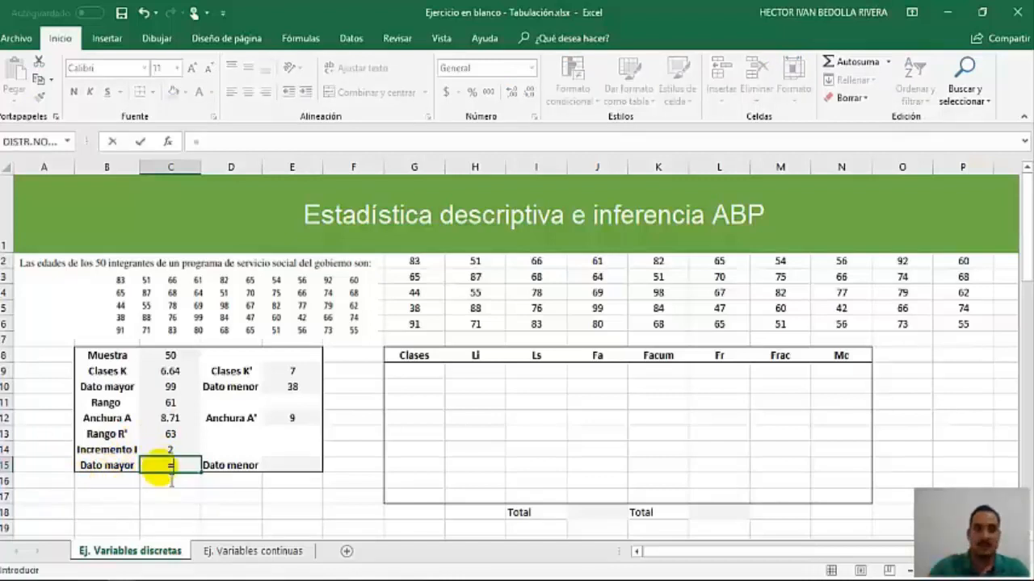
{"action": "left_click", "coordinate": [170, 386]}
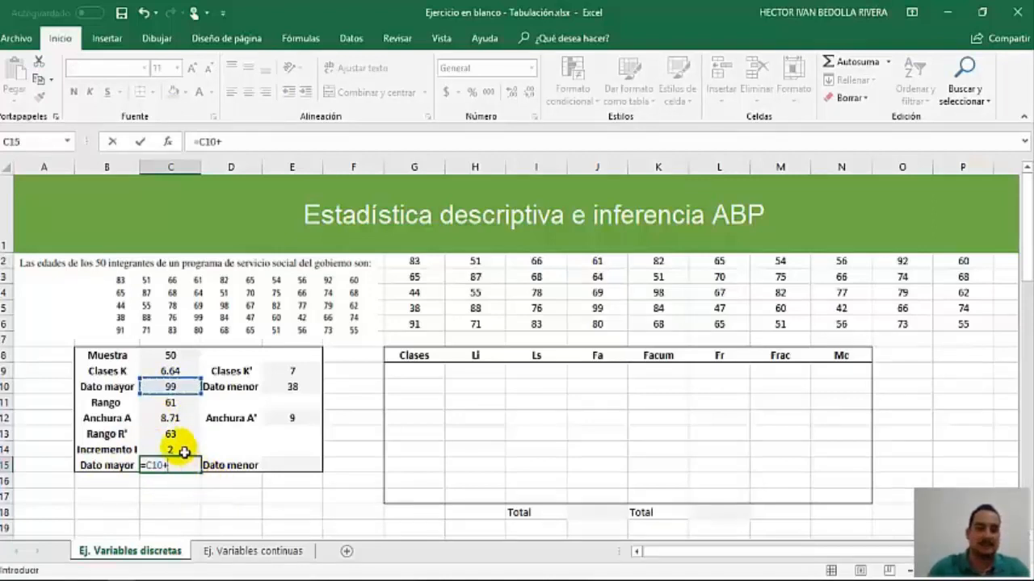
{"action": "left_click", "coordinate": [169, 449]}
{"action": "type", "text": "/"}
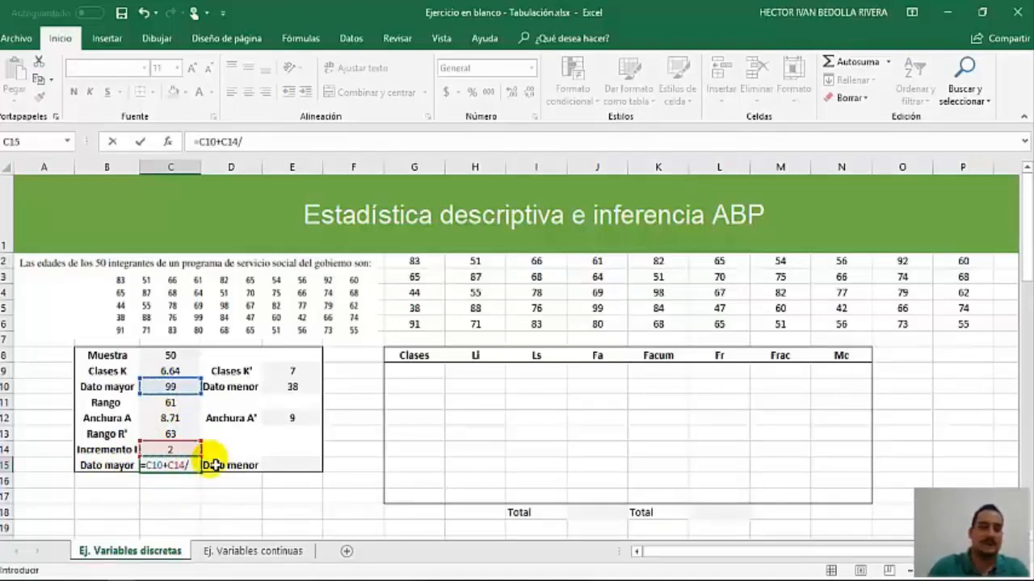
{"action": "type", "text": "2"}
{"action": "key", "text": "Return"}
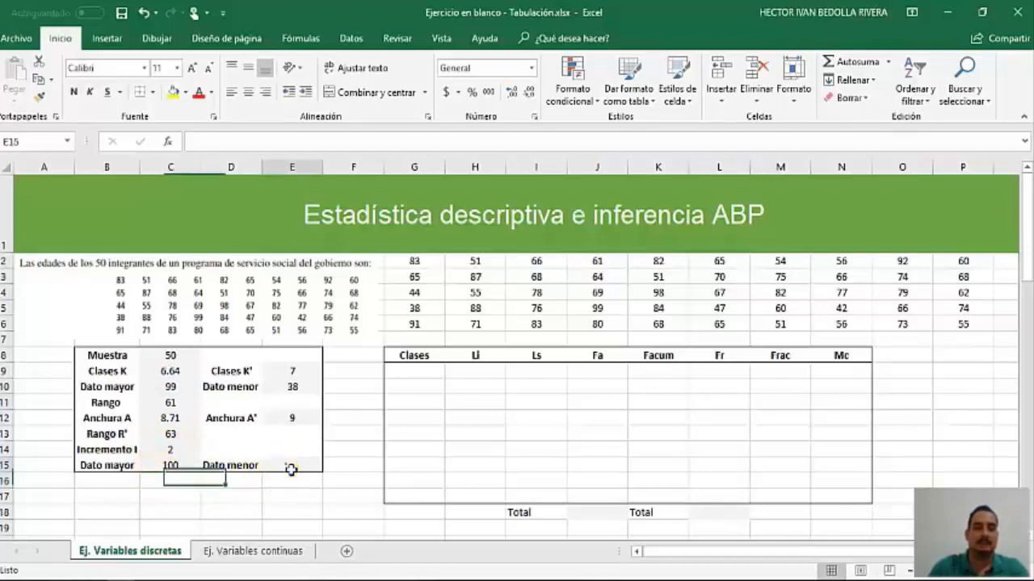
Calculate the adjusted minimum in the lower Dato menor cell E15 with the formula =E10-C14/2.
{"action": "left_click", "coordinate": [290, 468]}
{"action": "type", "text": "="}
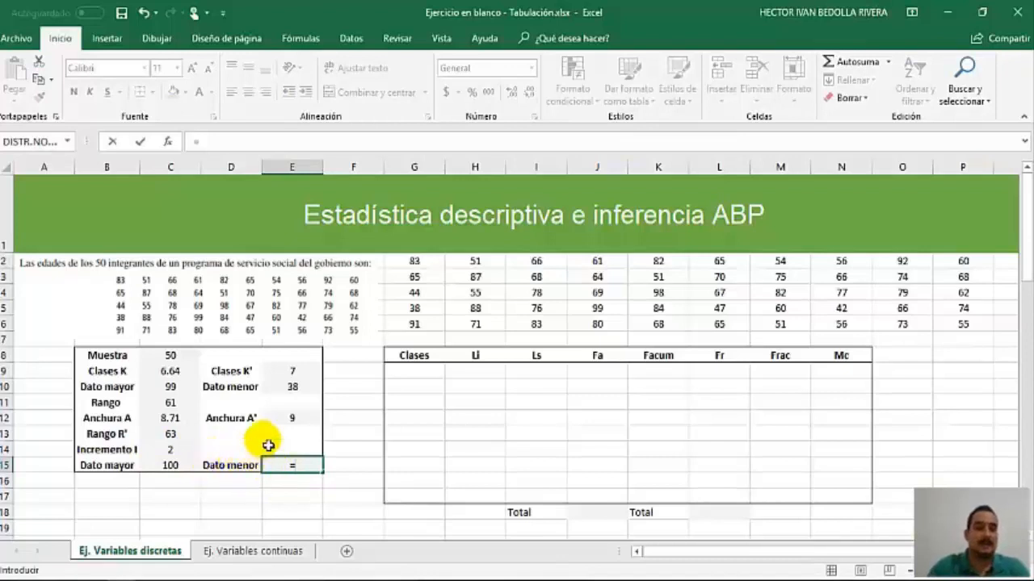
{"action": "left_click", "coordinate": [293, 390]}
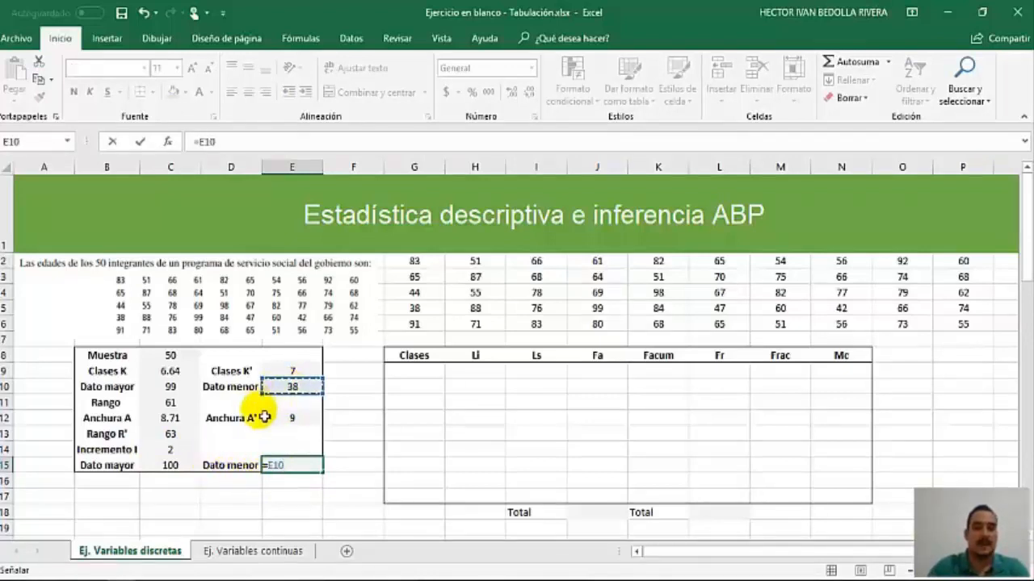
{"action": "type", "text": "-"}
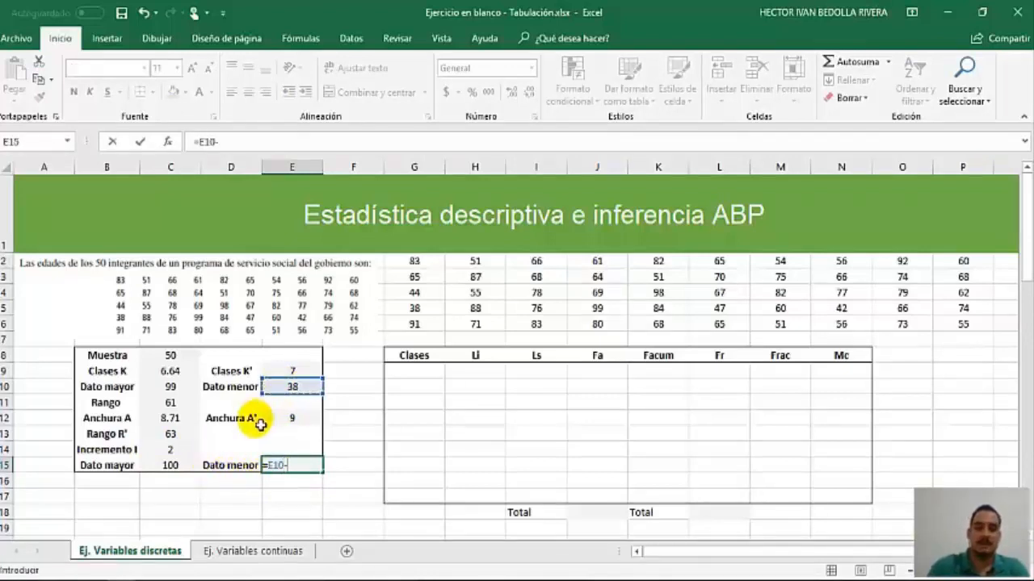
{"action": "left_click", "coordinate": [161, 451]}
{"action": "type", "text": "/2"}
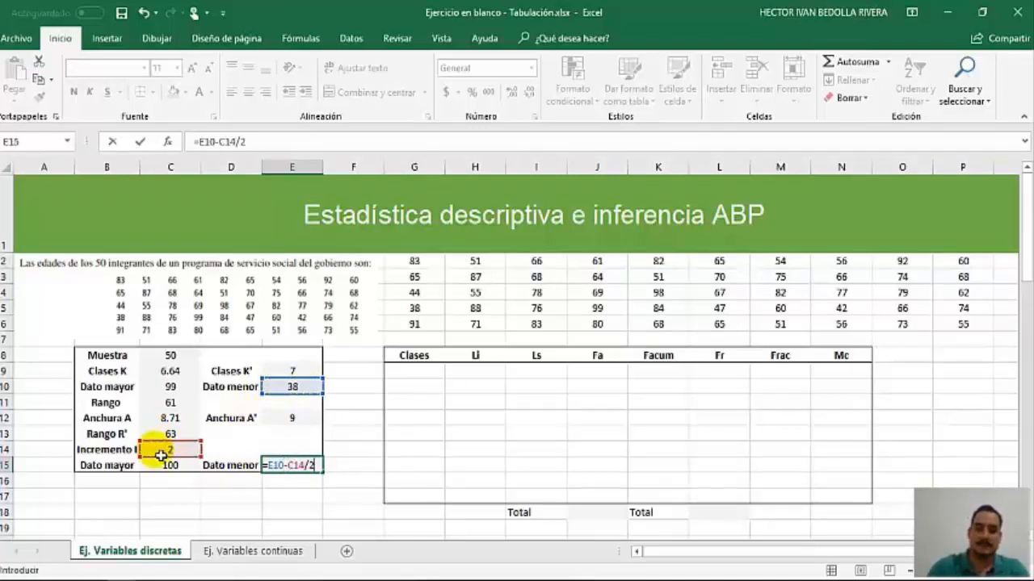
{"action": "key", "text": "Return"}
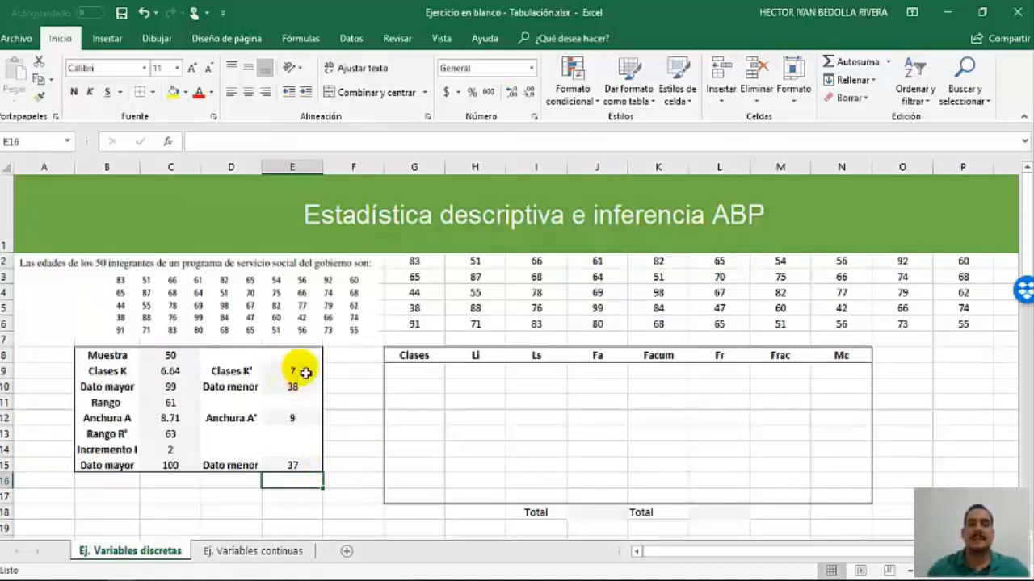
Number the classes 1 to 7 in the Clases column, entering 1, 2 and 3 from G10 and filling the series down to G16.
{"action": "left_click", "coordinate": [412, 389]}
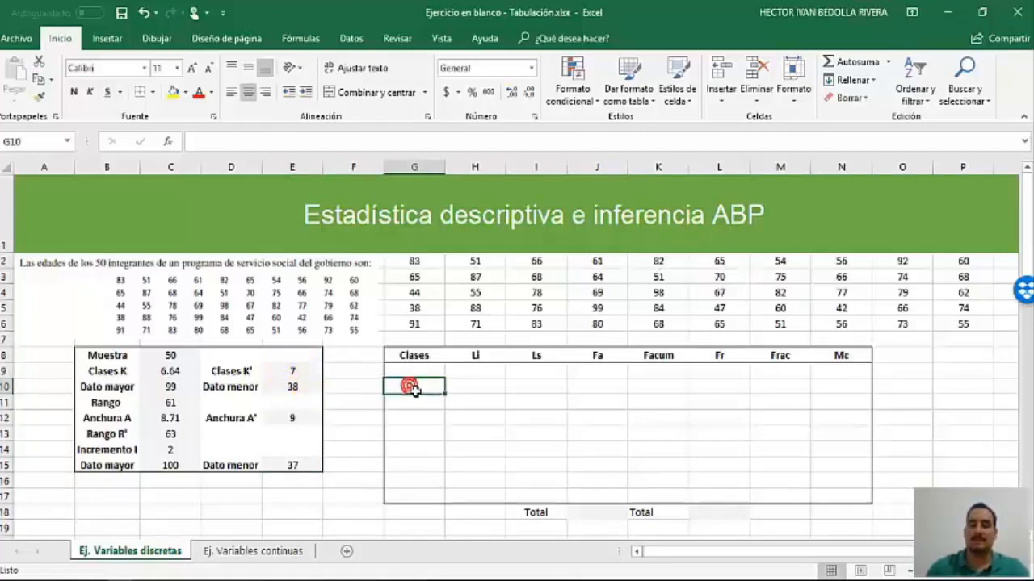
{"action": "type", "text": "1"}
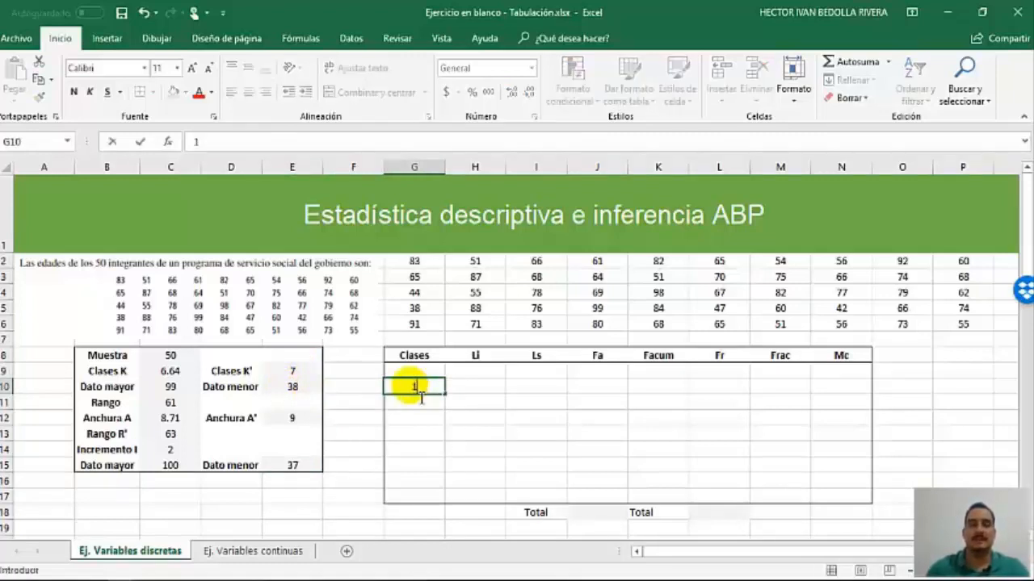
{"action": "key", "text": "Return"}
{"action": "type", "text": "2"}
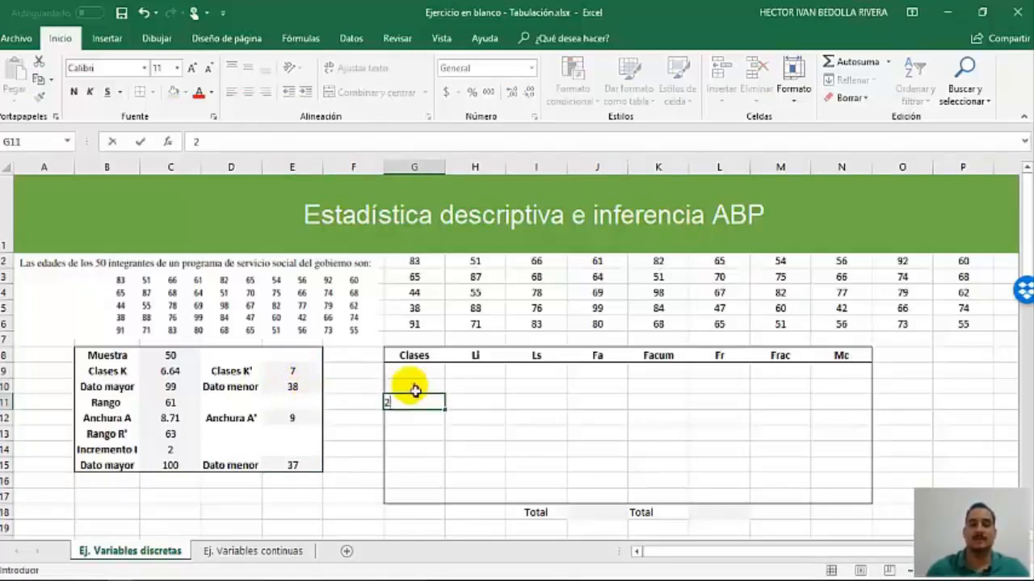
{"action": "key", "text": "Return"}
{"action": "type", "text": "3"}
{"action": "key", "text": "Return"}
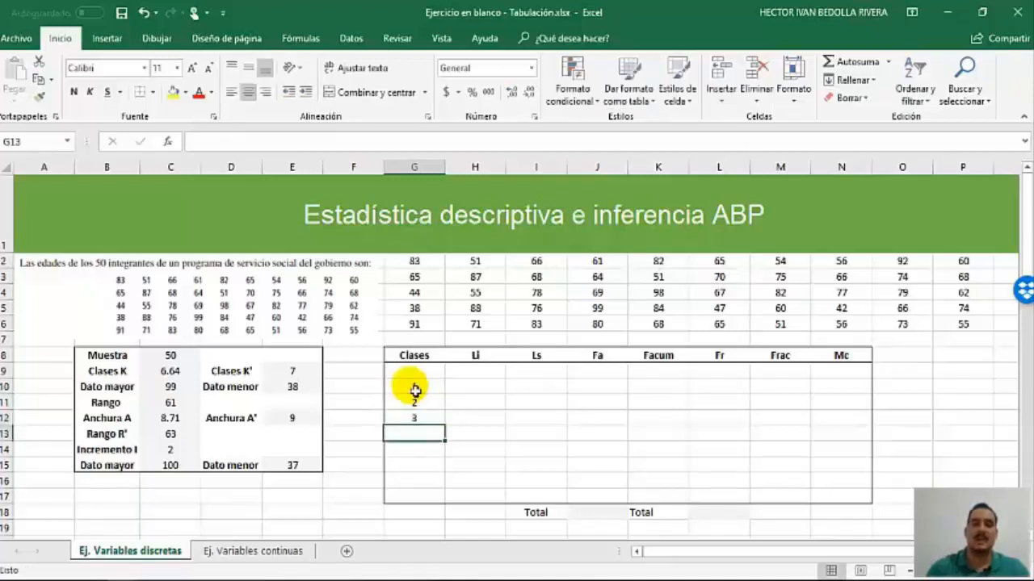
{"action": "left_click_drag", "start_coordinate": [420, 390], "coordinate": [444, 489]}
{"action": "left_click", "coordinate": [422, 434]}
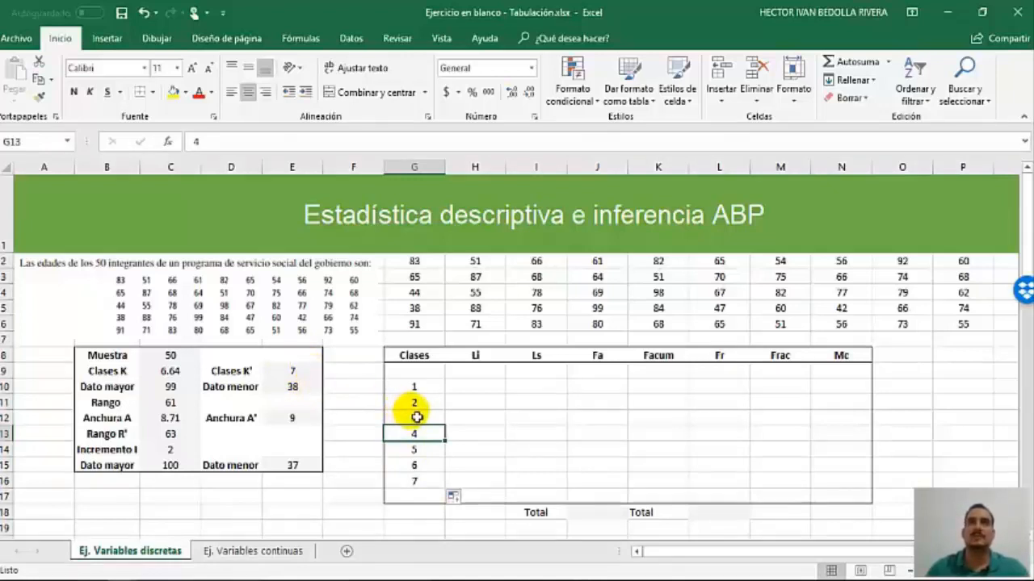
Add class 0 in G9 above the numbered classes and class 8 in G17 below them.
{"action": "left_click", "coordinate": [411, 372]}
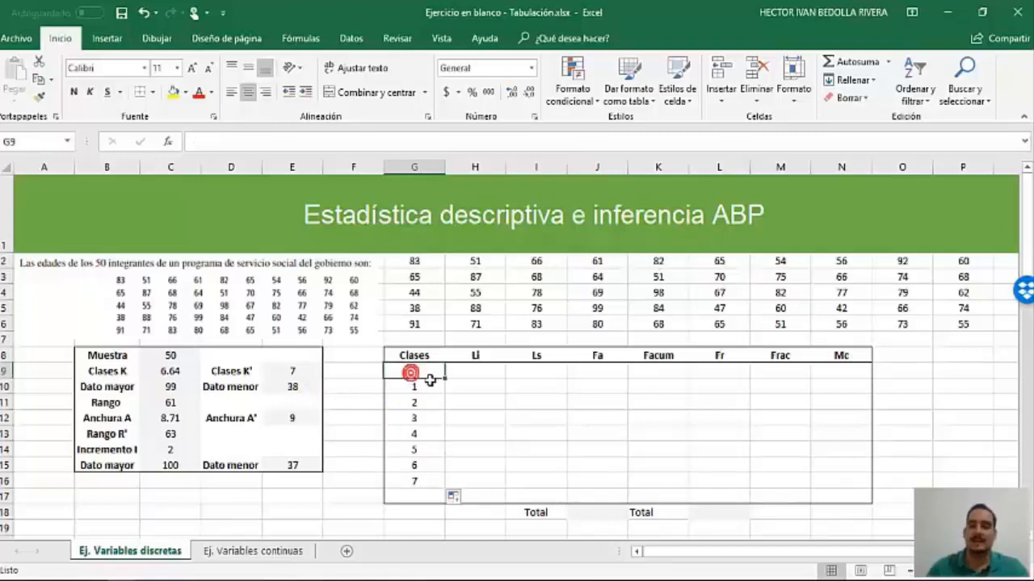
{"action": "type", "text": "0"}
{"action": "left_click", "coordinate": [421, 424]}
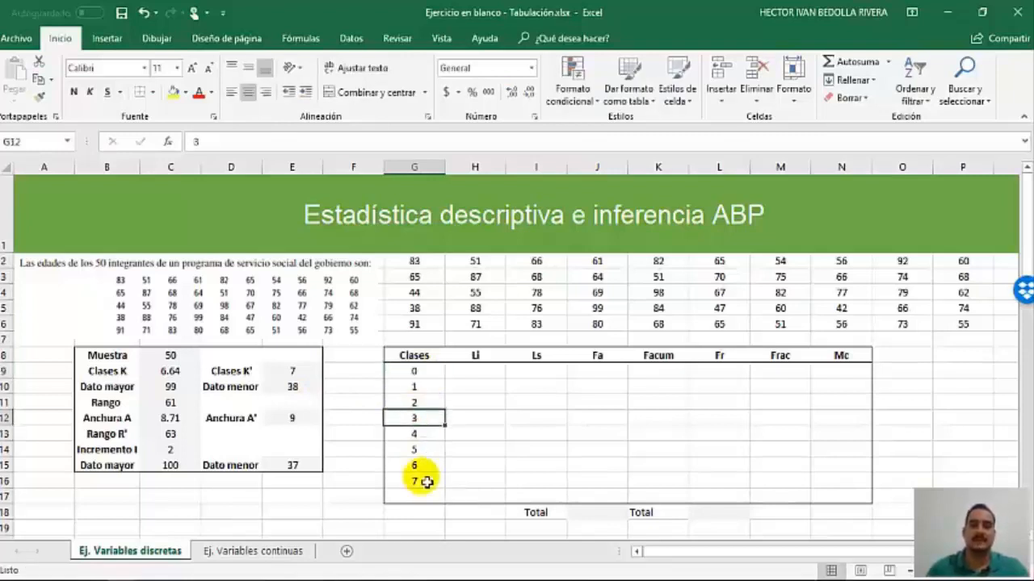
{"action": "left_click", "coordinate": [428, 497]}
{"action": "type", "text": "8"}
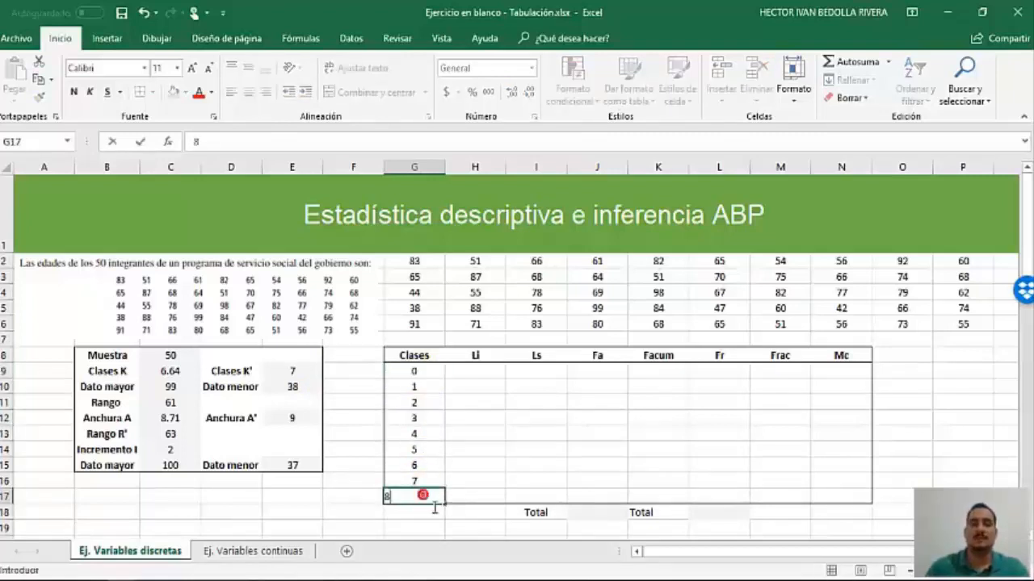
{"action": "left_click", "coordinate": [458, 466]}
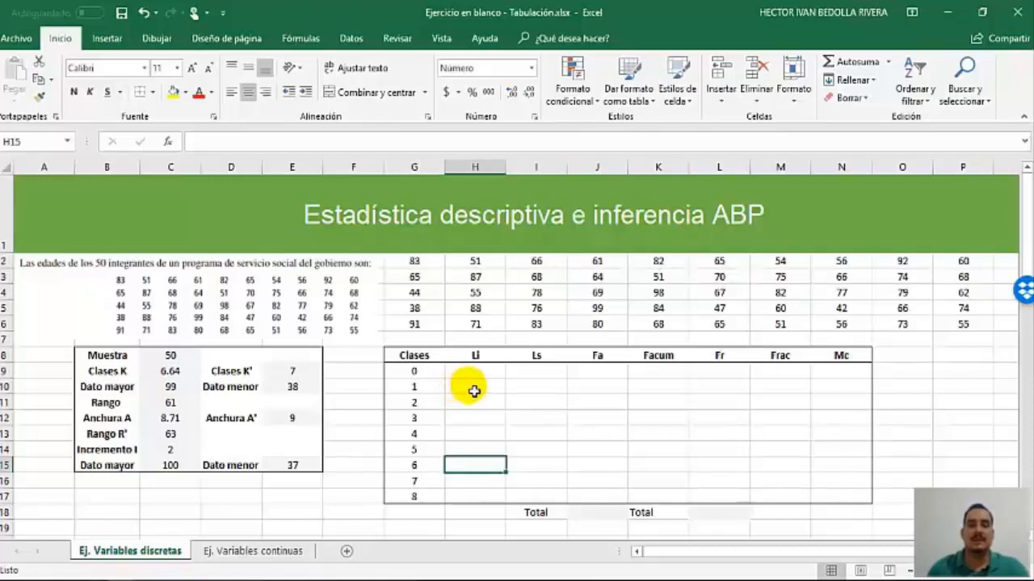
Set the lower limit Li of class 1 in H10 to the adjusted minimum with the formula =E15.
{"action": "left_click", "coordinate": [473, 389]}
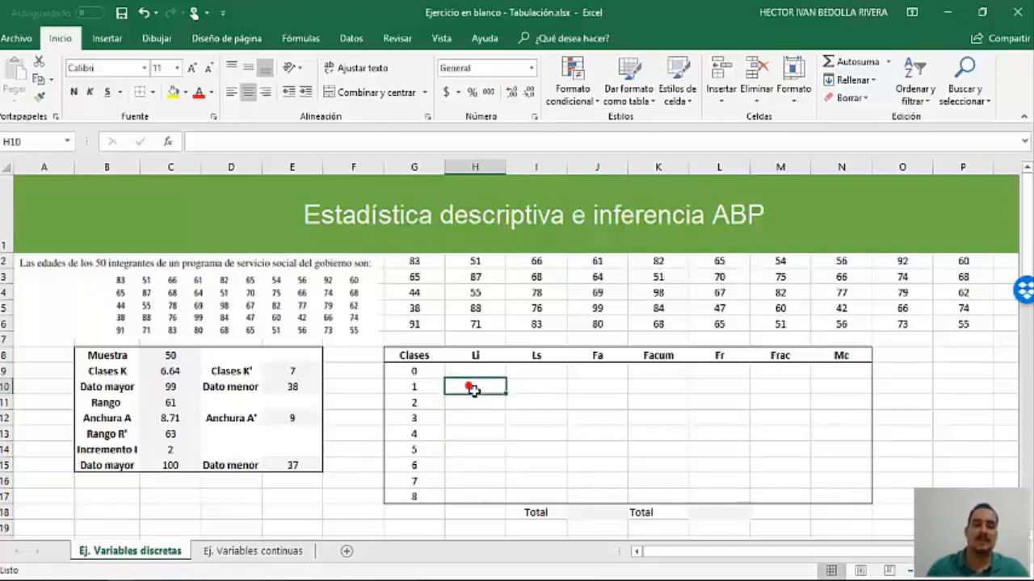
{"action": "type", "text": "="}
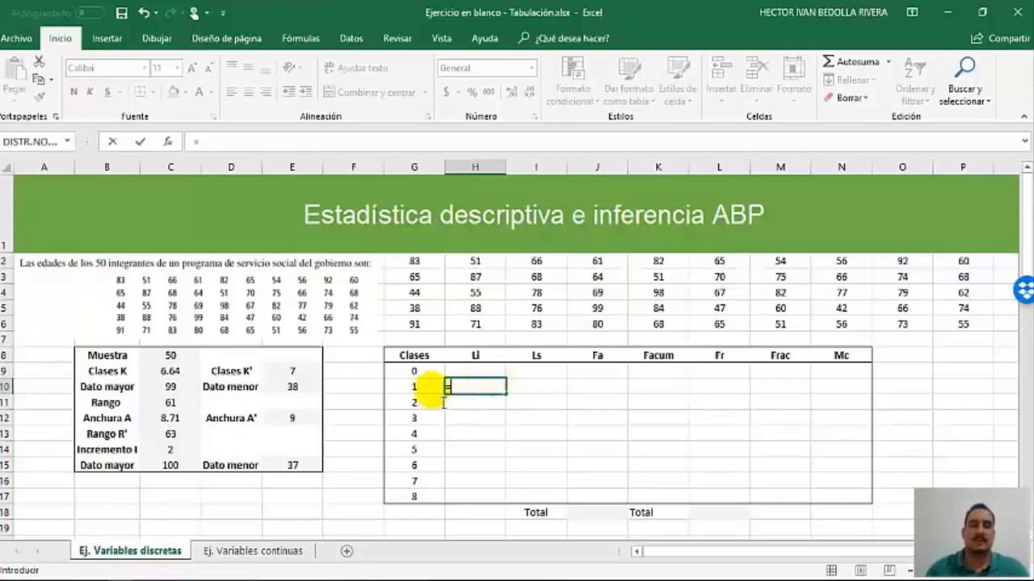
{"action": "left_click", "coordinate": [292, 466]}
{"action": "left_click", "coordinate": [294, 468]}
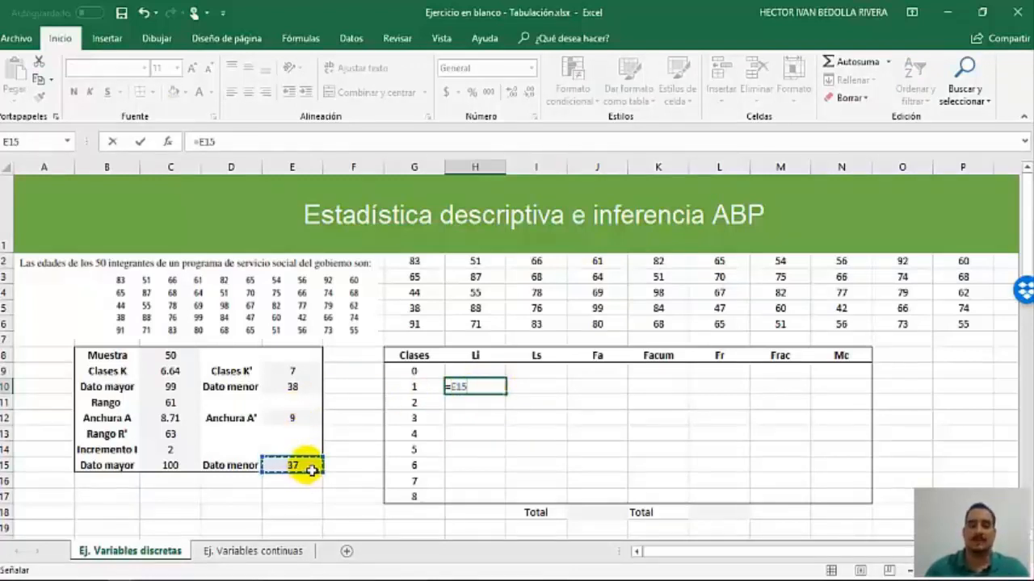
{"action": "key", "text": "Return"}
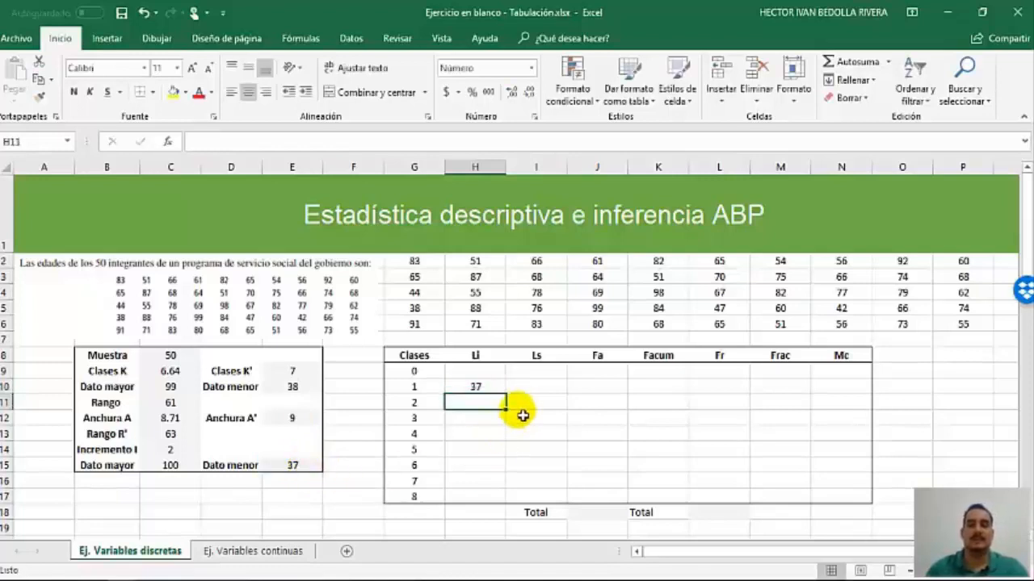
Calculate the upper limit Ls of class 1 in I10 with =H10+E$12, locking the row of the class width reference.
{"action": "left_click", "coordinate": [544, 391]}
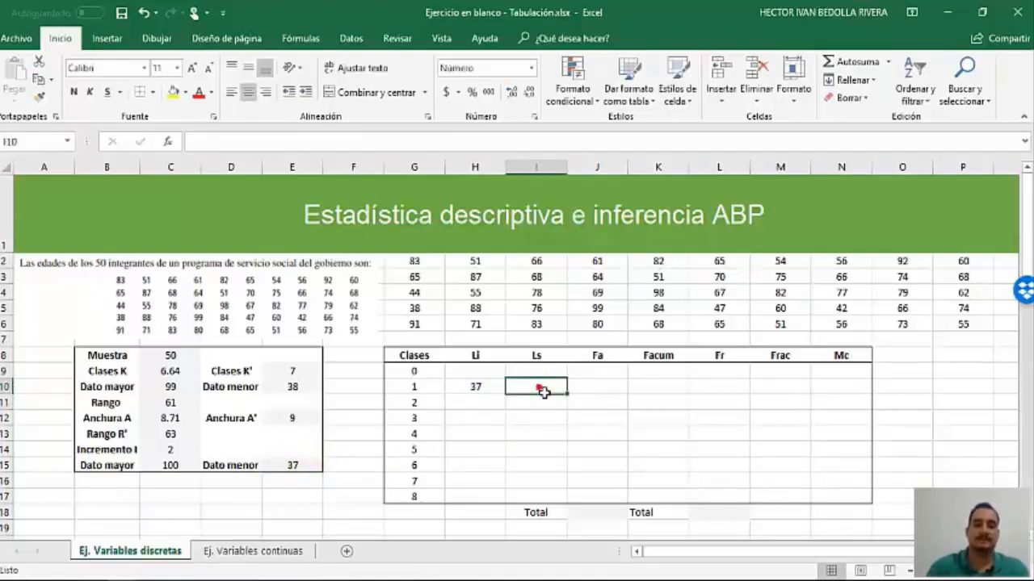
{"action": "type", "text": "="}
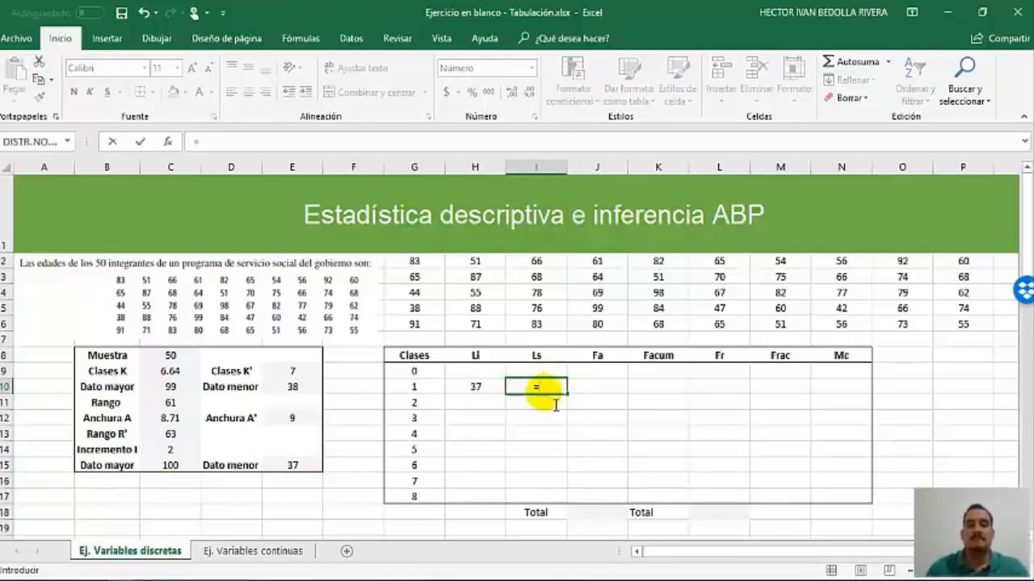
{"action": "left_click", "coordinate": [476, 388]}
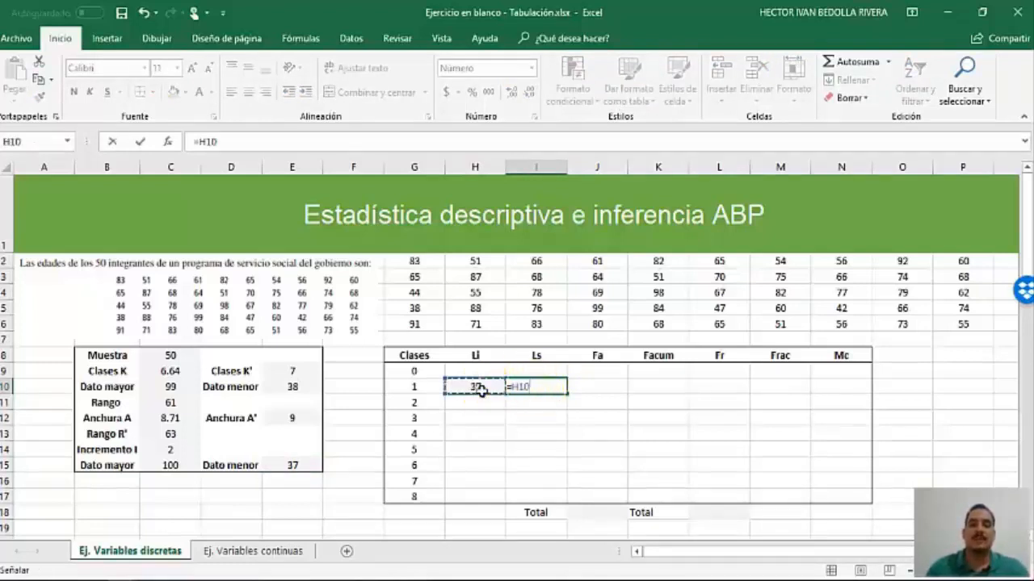
{"action": "type", "text": "+"}
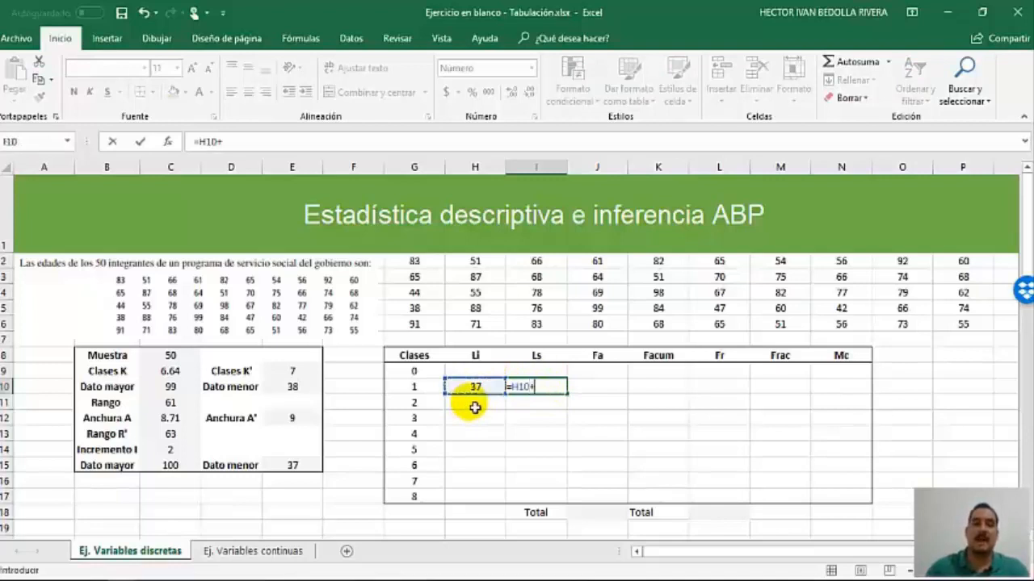
{"action": "left_click", "coordinate": [282, 417]}
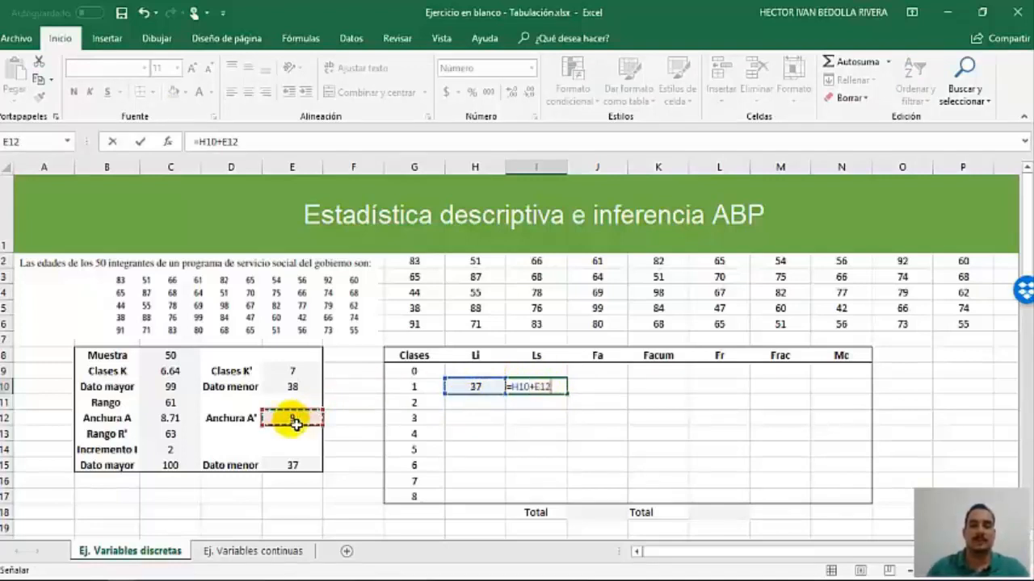
{"action": "left_click", "coordinate": [554, 402]}
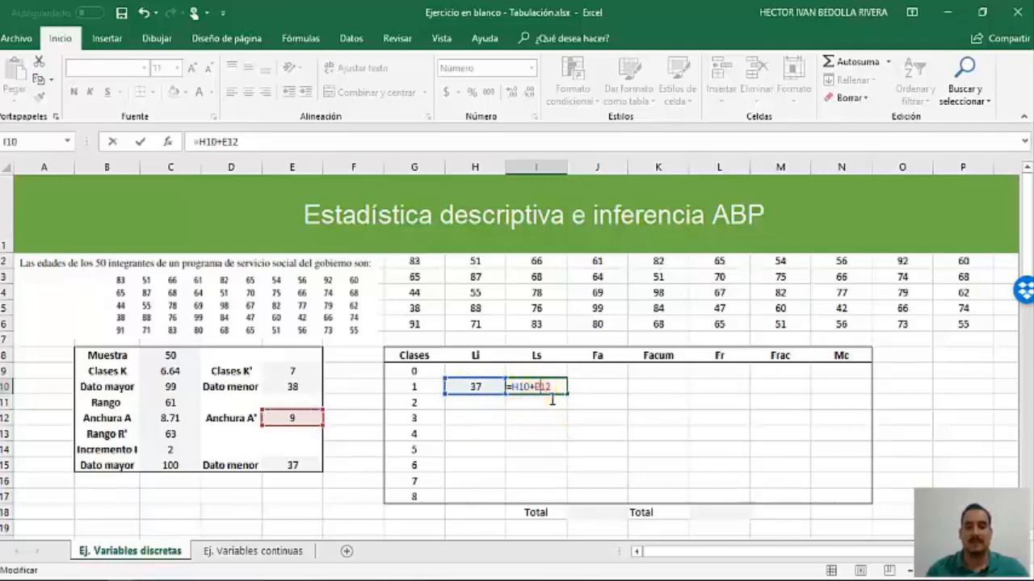
{"action": "type", "text": "$"}
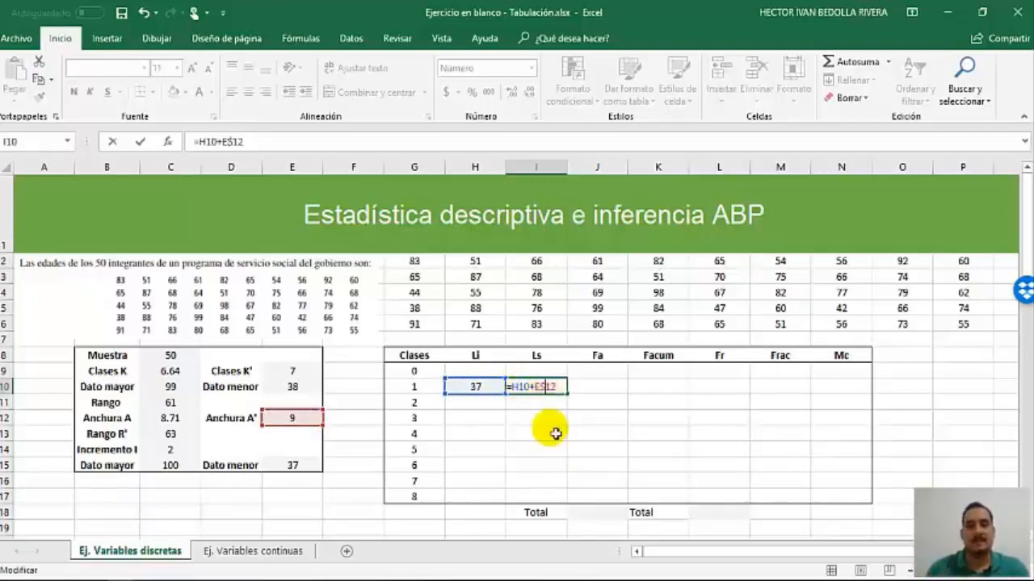
{"action": "key", "text": "Return"}
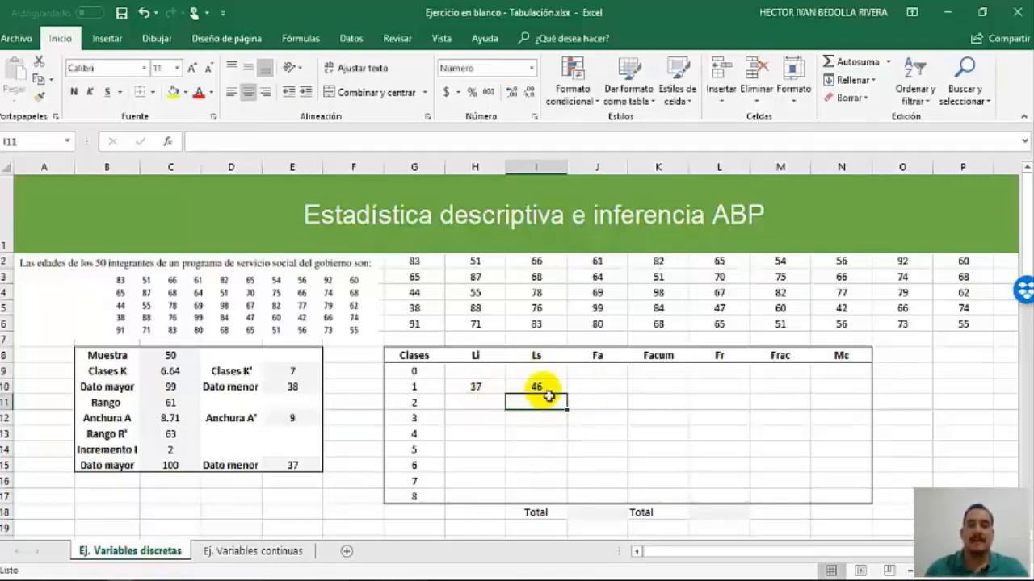
Set the lower limit Li of class 2 in H11 to the upper limit of class 1 with the formula =I10.
{"action": "left_click", "coordinate": [479, 404]}
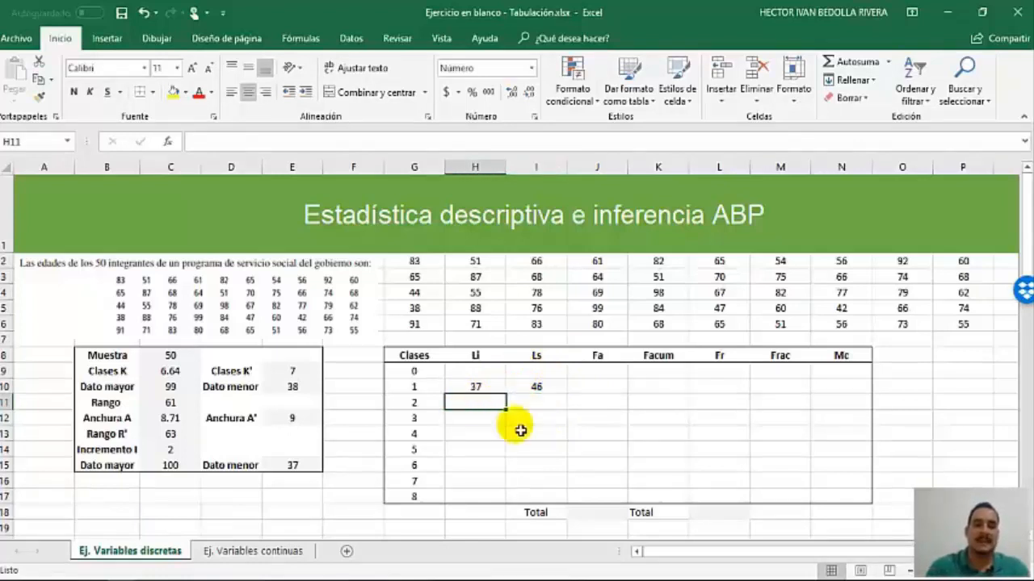
{"action": "type", "text": "="}
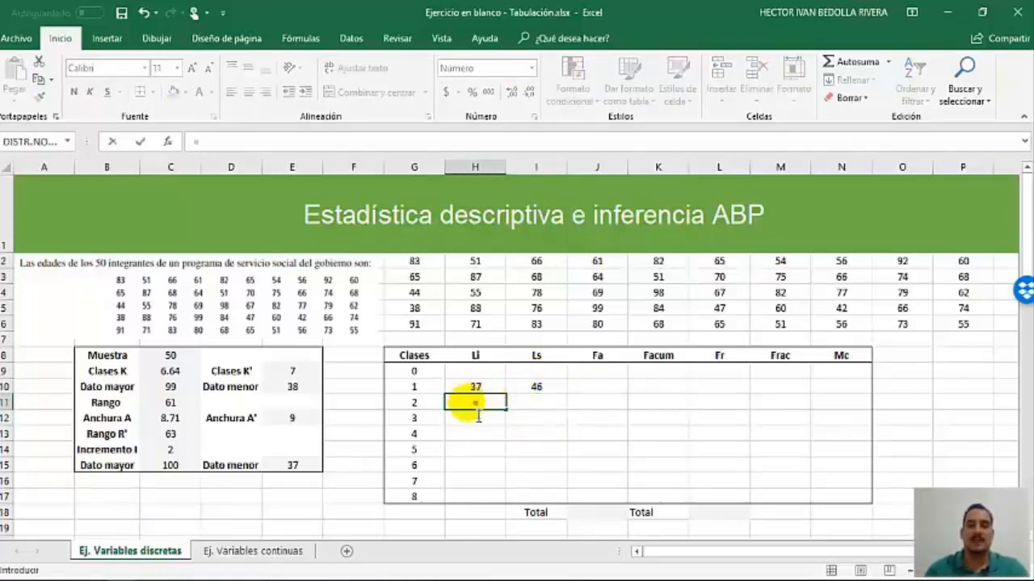
{"action": "left_click", "coordinate": [538, 388]}
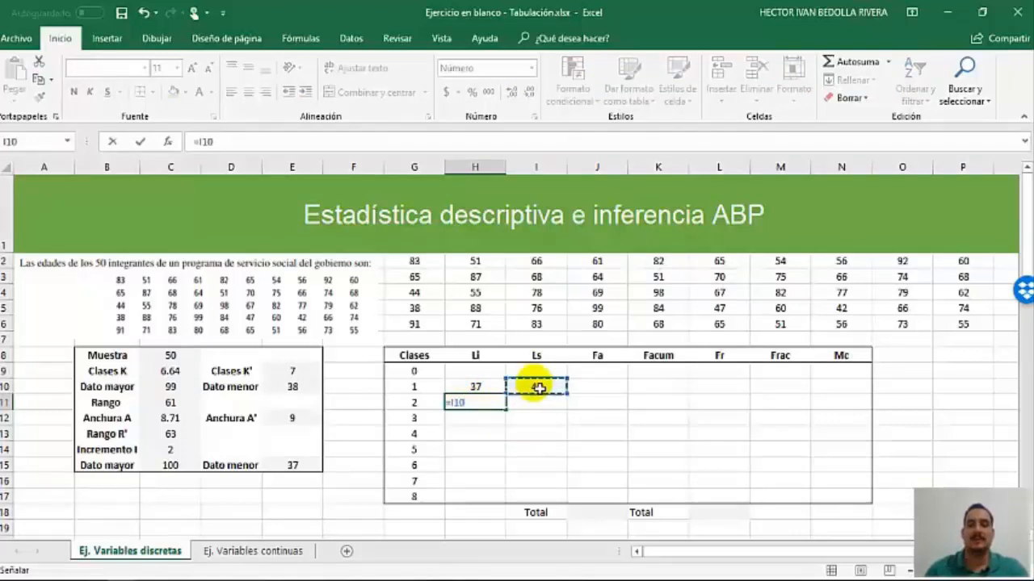
{"action": "key", "text": "Return"}
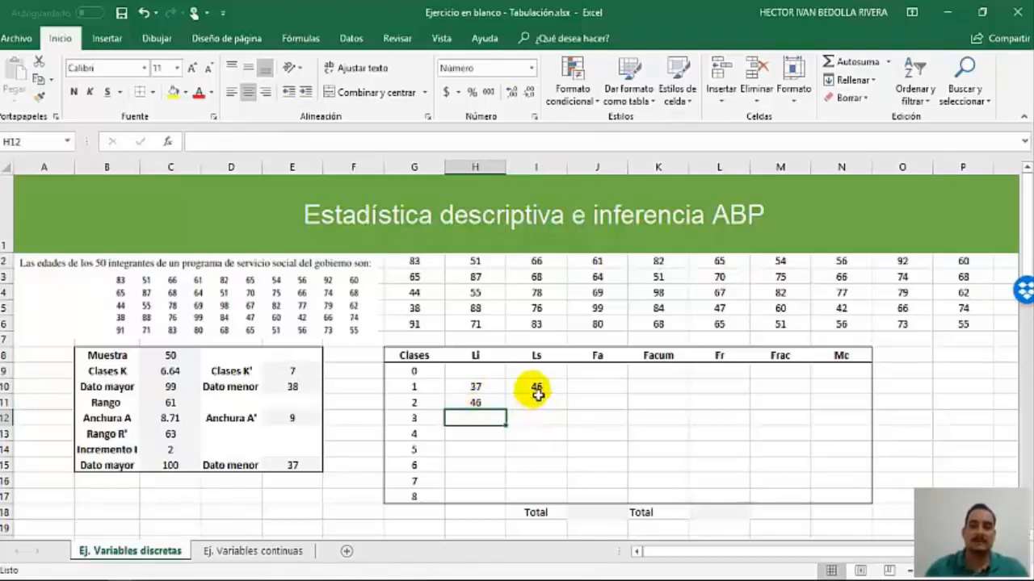
Fill the upper limit formula from I10 into I11 for class 2 and check its references, =H11+E$12.
{"action": "left_click", "coordinate": [537, 391]}
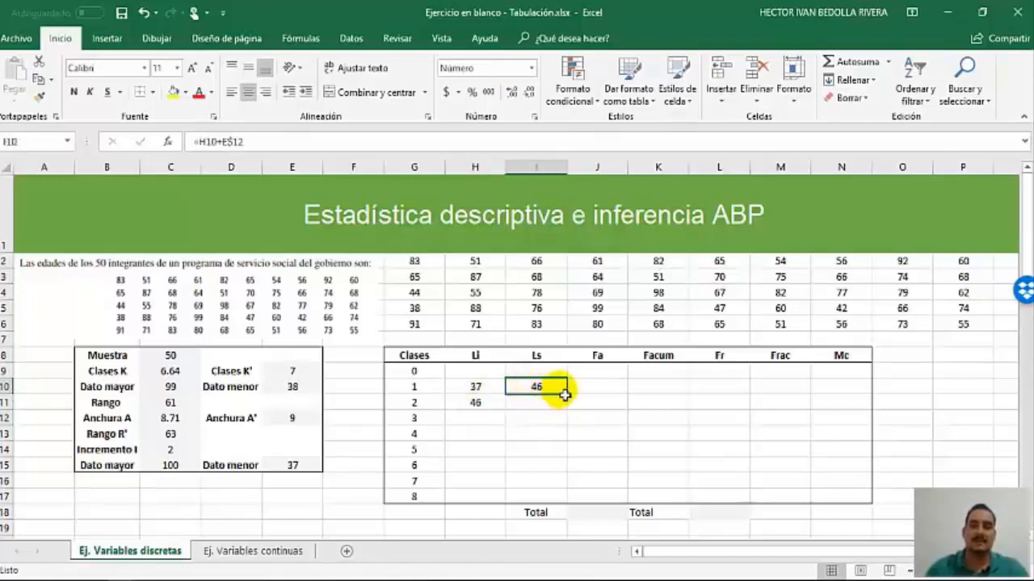
{"action": "mouse_move", "coordinate": [572, 397]}
{"action": "left_mouse_down"}
{"action": "mouse_move", "coordinate": [571, 415]}
{"action": "mouse_move", "coordinate": [577, 404]}
{"action": "left_mouse_up"}
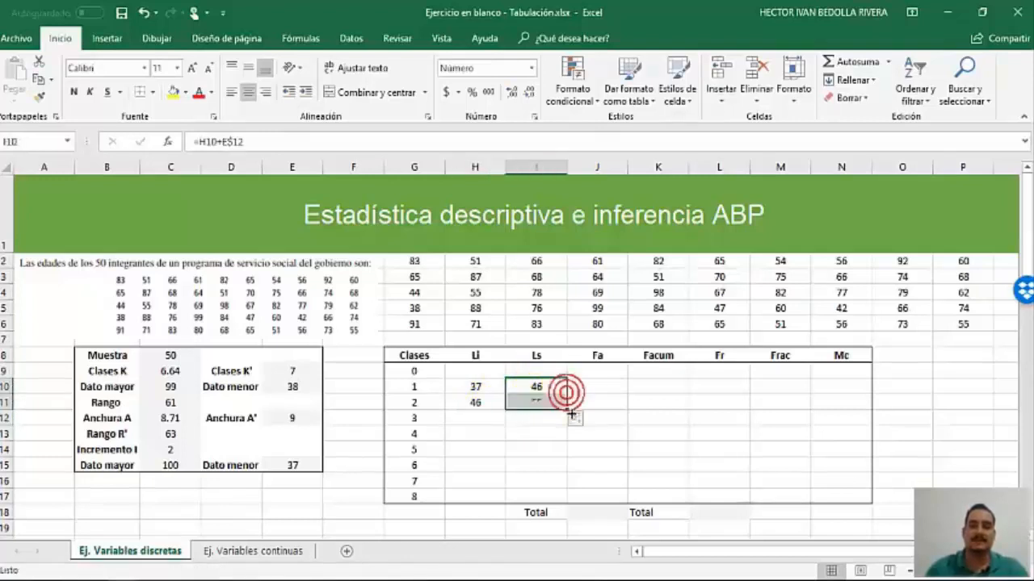
{"action": "left_click", "coordinate": [622, 386]}
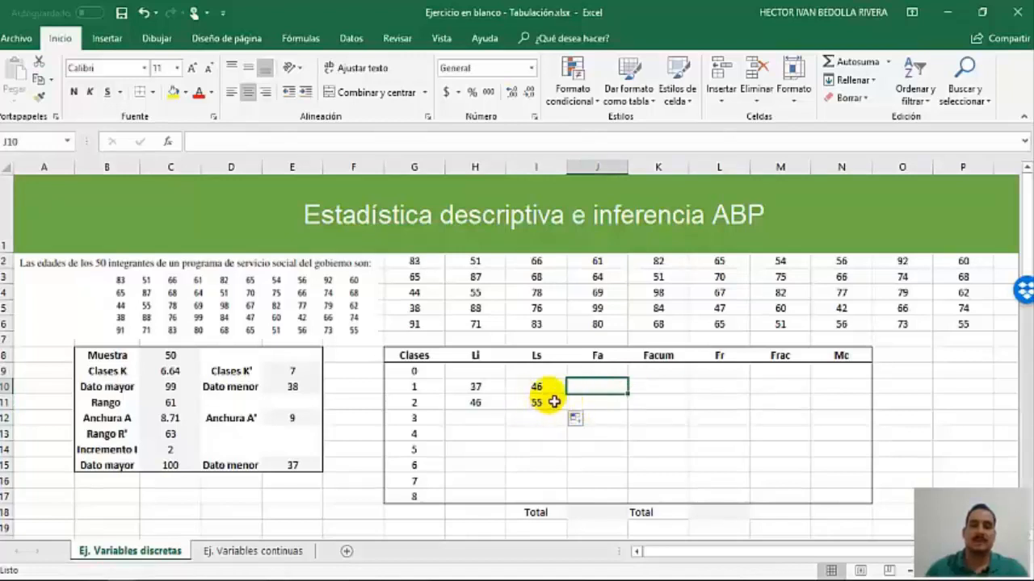
{"action": "left_click", "coordinate": [554, 401]}
{"action": "double_click", "coordinate": [549, 404]}
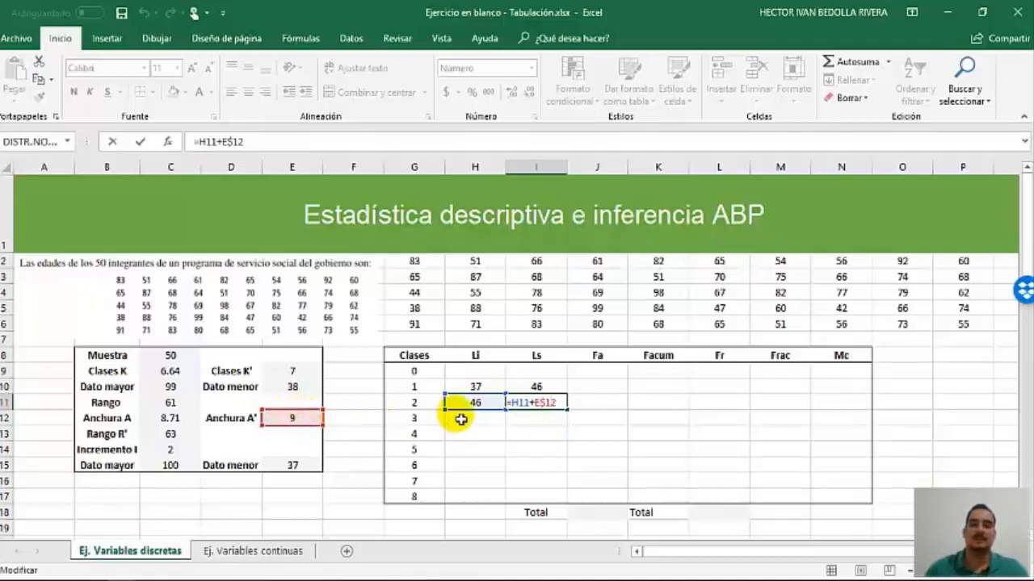
{"action": "key", "text": "Return"}
Fill the class 2 limits in H11:I11 down to class 7 in row 16 and compare the extremes with the adjusted data limits.
{"action": "left_click", "coordinate": [478, 402]}
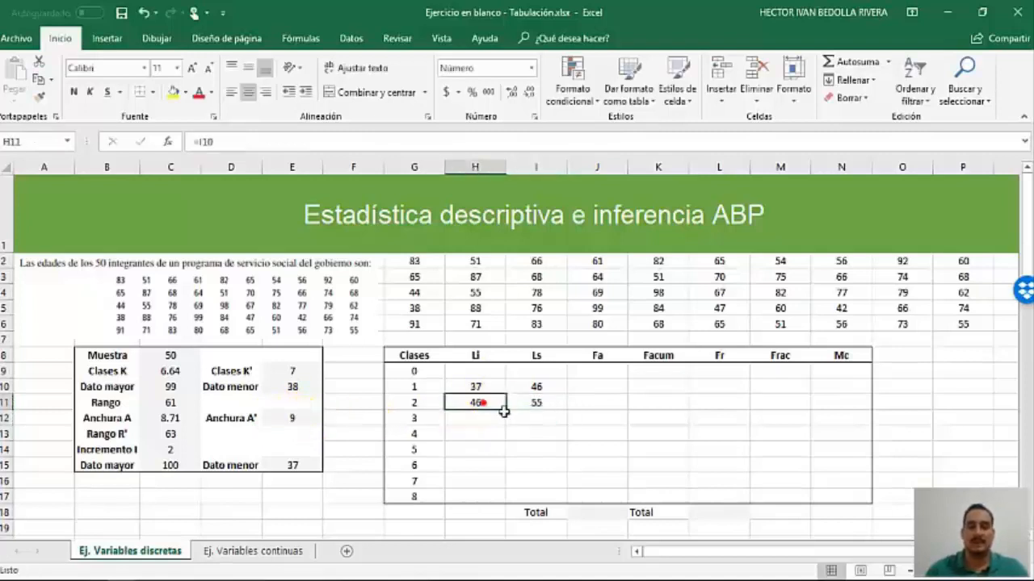
{"action": "left_click_drag", "start_coordinate": [502, 411], "coordinate": [554, 481]}
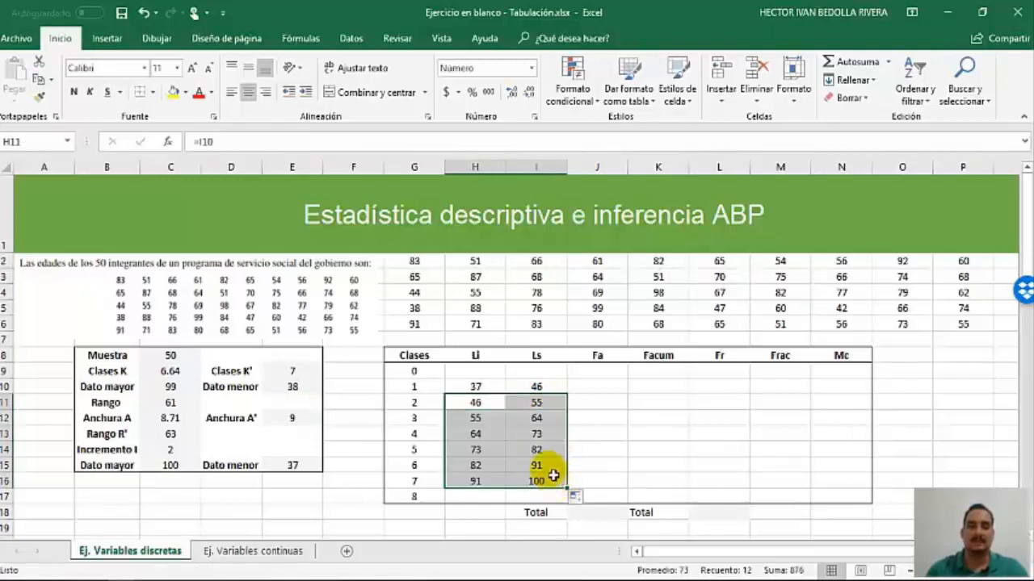
{"action": "left_click", "coordinate": [549, 469]}
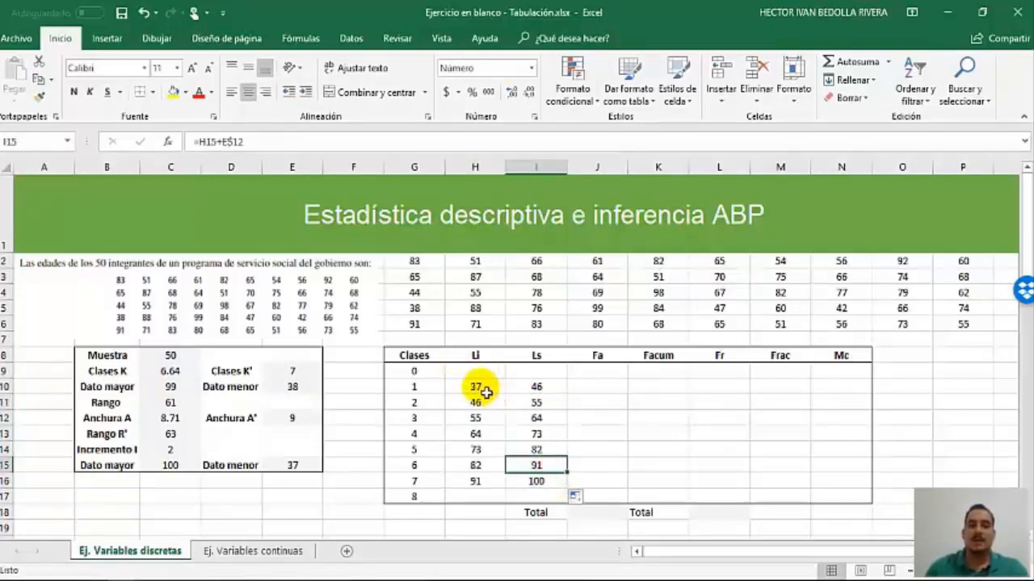
{"action": "left_click", "coordinate": [492, 391]}
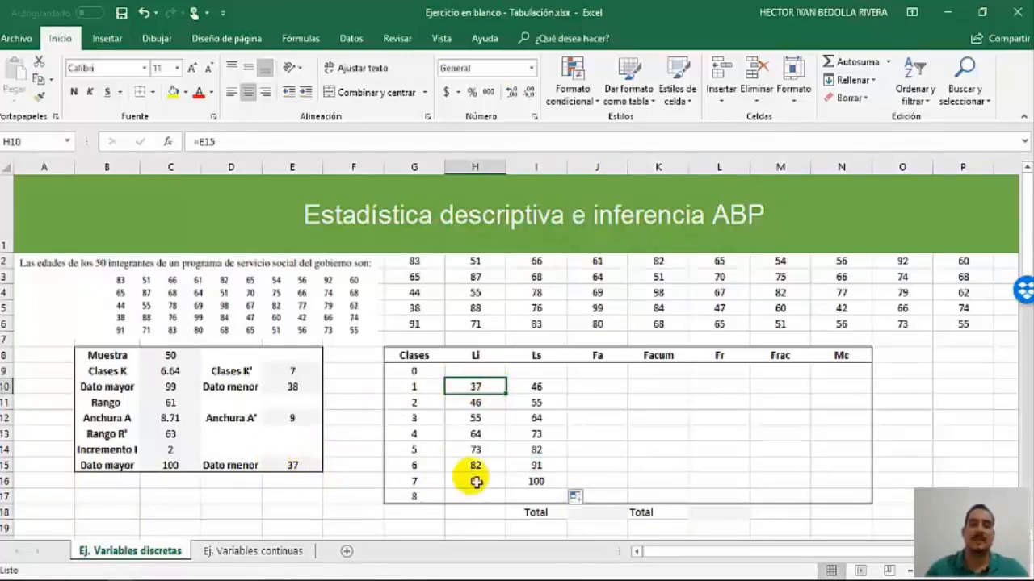
{"action": "left_click", "coordinate": [536, 484]}
{"action": "left_click", "coordinate": [539, 480]}
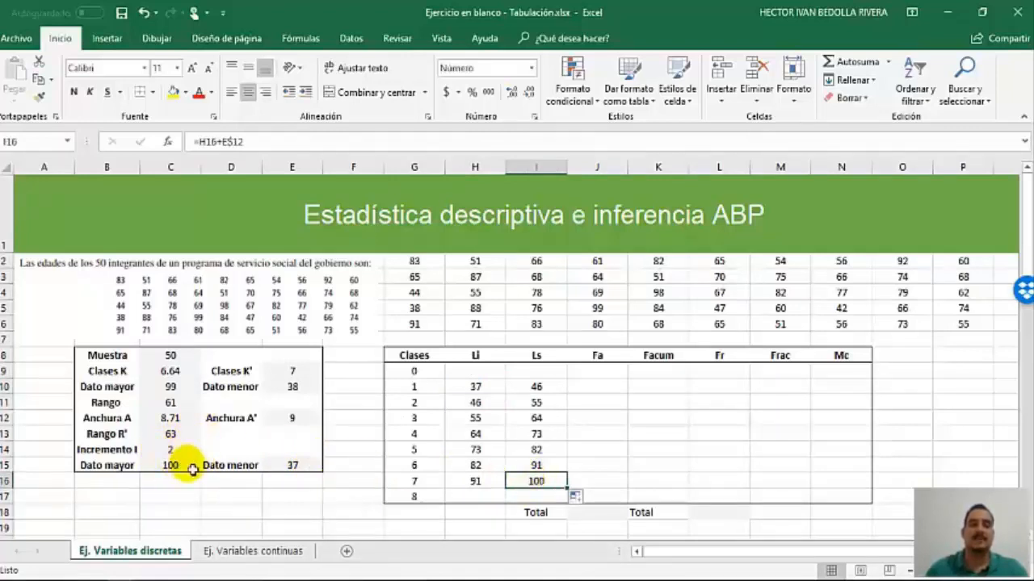
Extend the Li and Ls formulas from class 7 in H16:I16 to class 8 in row 17.
{"action": "left_click", "coordinate": [476, 480]}
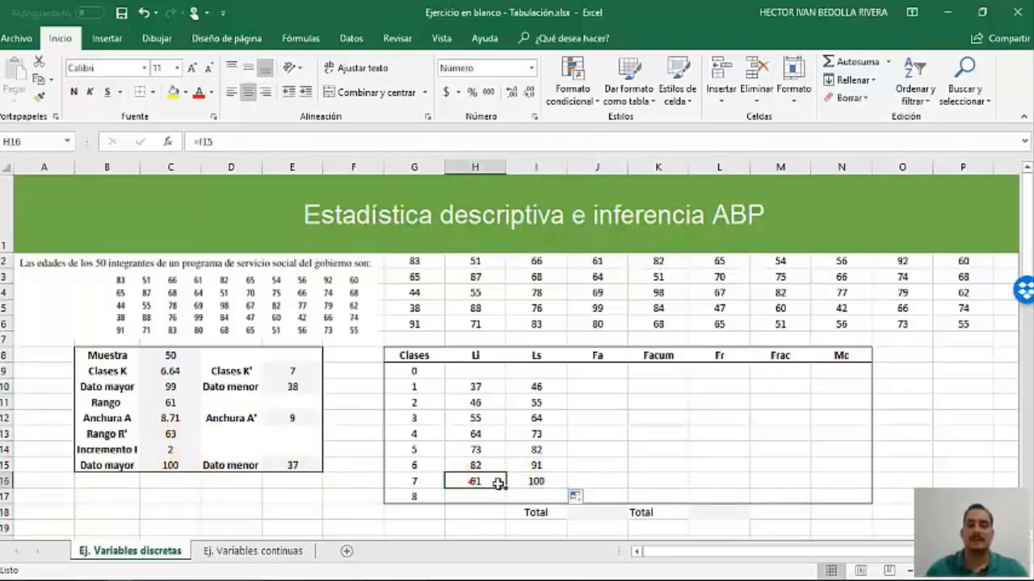
{"action": "left_click_drag", "start_coordinate": [498, 483], "coordinate": [575, 509]}
{"action": "left_click", "coordinate": [500, 499]}
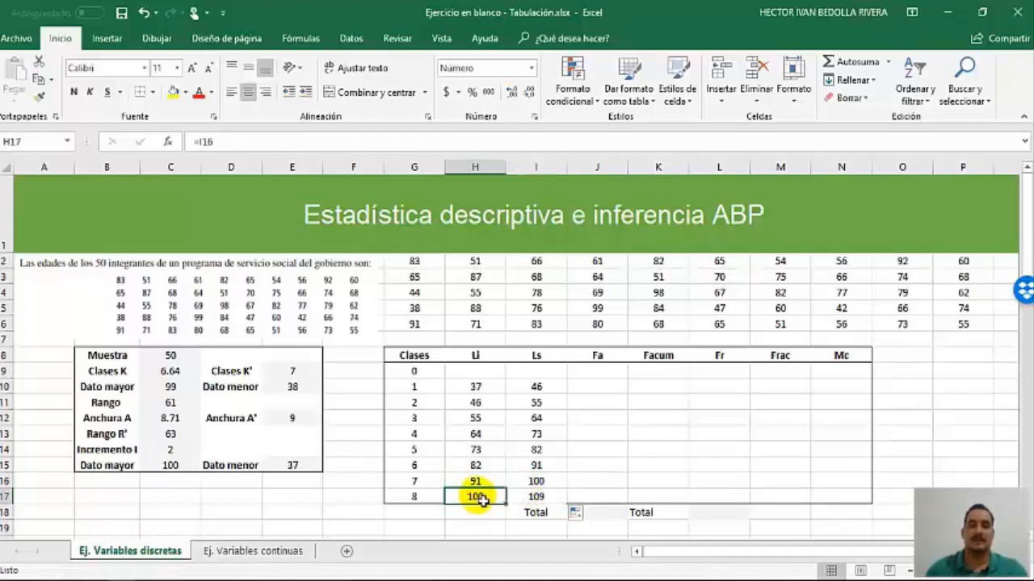
{"action": "left_click", "coordinate": [520, 499]}
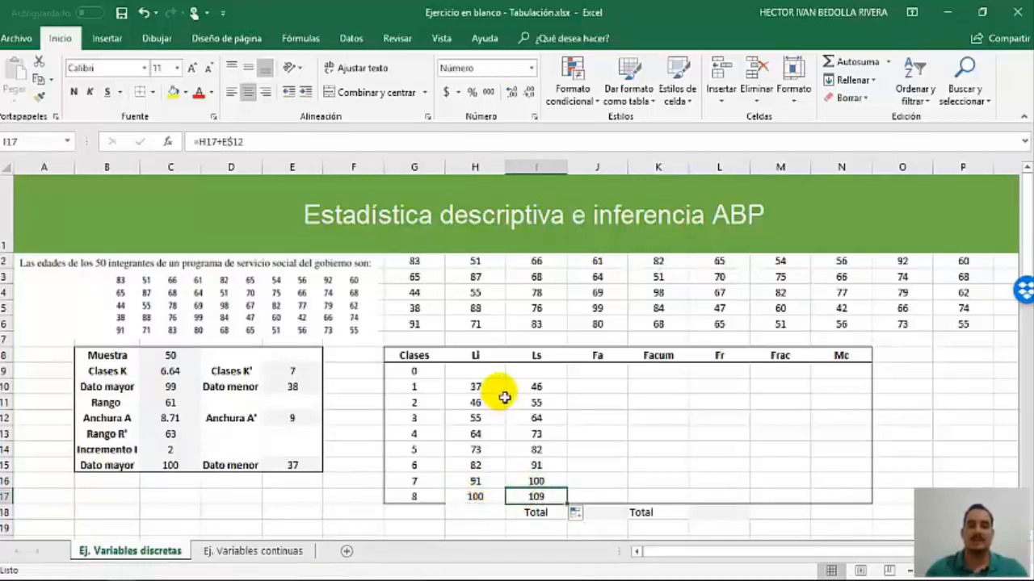
{"action": "left_click_drag", "start_coordinate": [478, 498], "coordinate": [531, 498]}
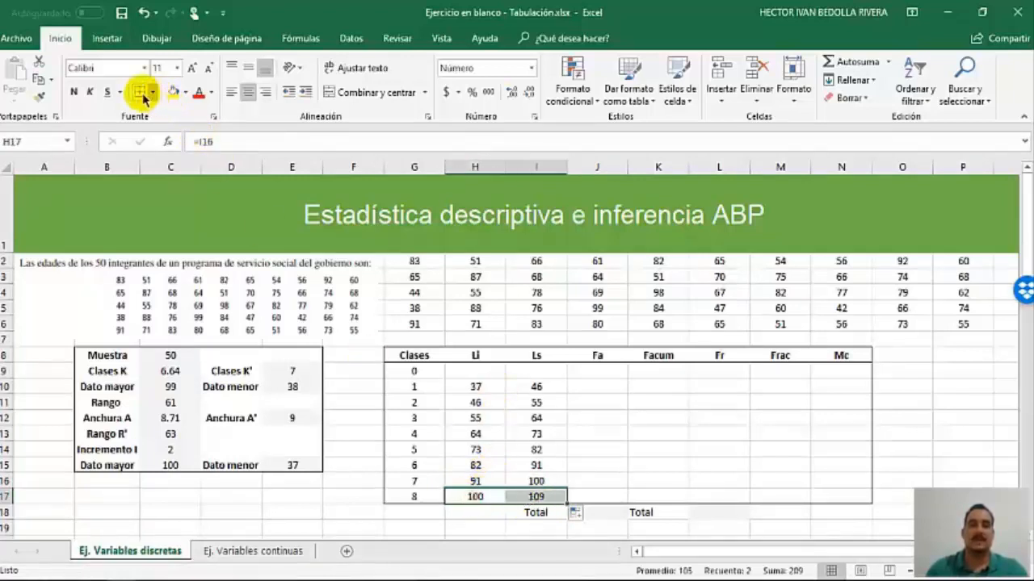
{"action": "left_click", "coordinate": [436, 387]}
Set the upper limit Ls of class 0 in I9 to the lower limit of class 1 with the formula =H10.
{"action": "left_click", "coordinate": [476, 371]}
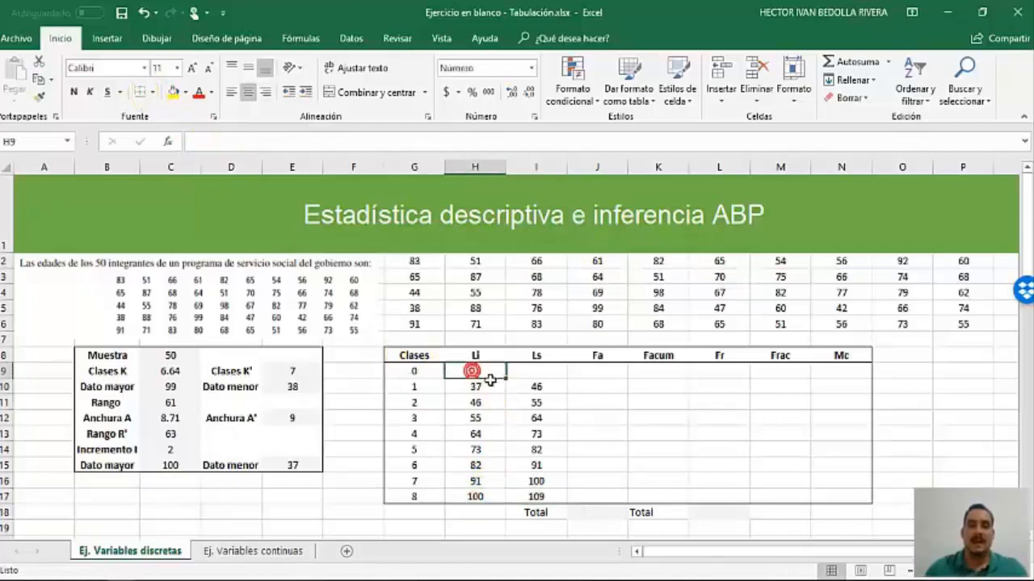
{"action": "left_click", "coordinate": [528, 376]}
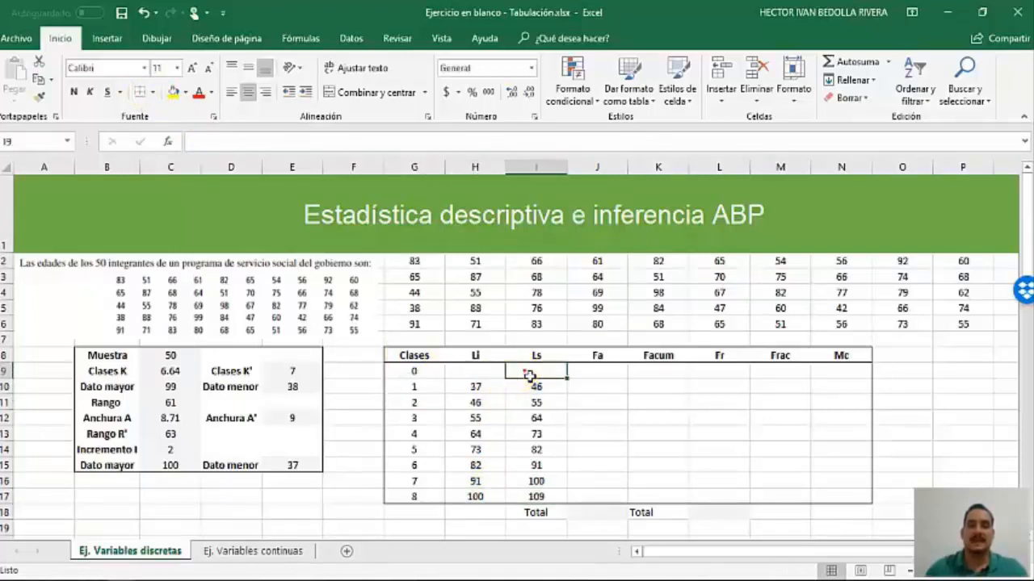
{"action": "type", "text": "="}
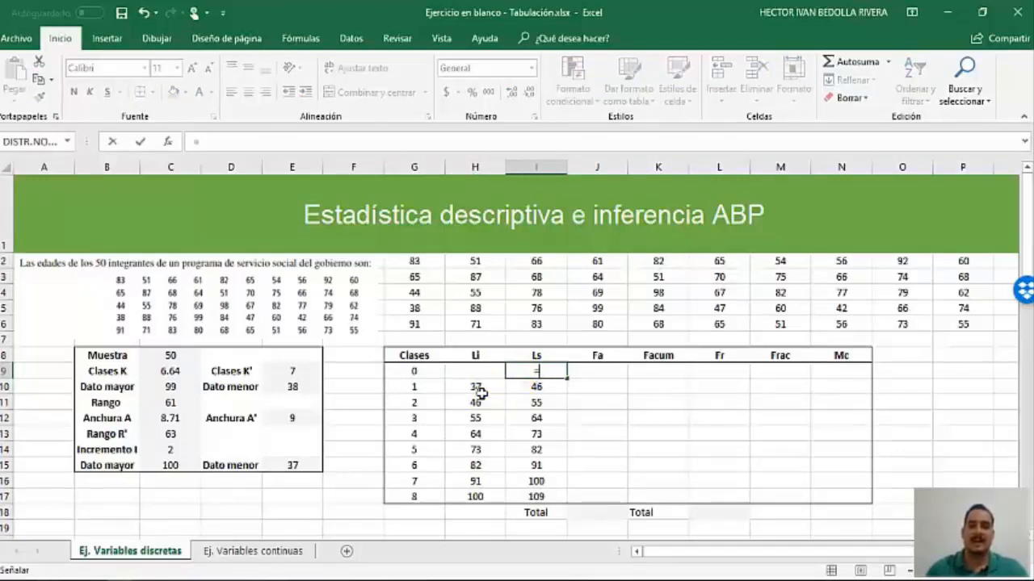
{"action": "left_click", "coordinate": [473, 385]}
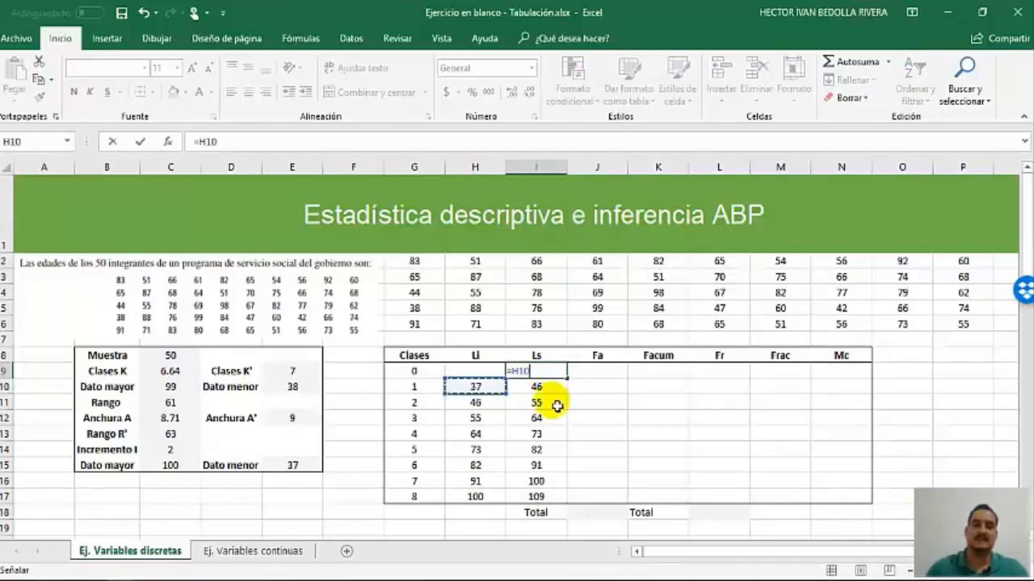
{"action": "key", "text": "Return"}
Calculate the lower limit Li of class 0 in H9 by subtracting the class width from its upper limit with =I9-E12.
{"action": "left_click", "coordinate": [494, 372]}
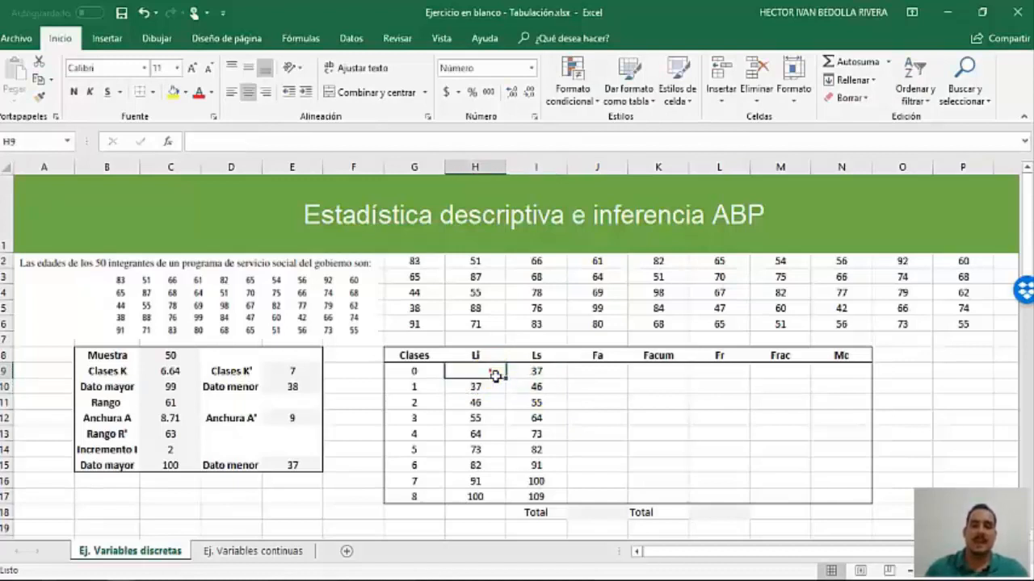
{"action": "type", "text": "="}
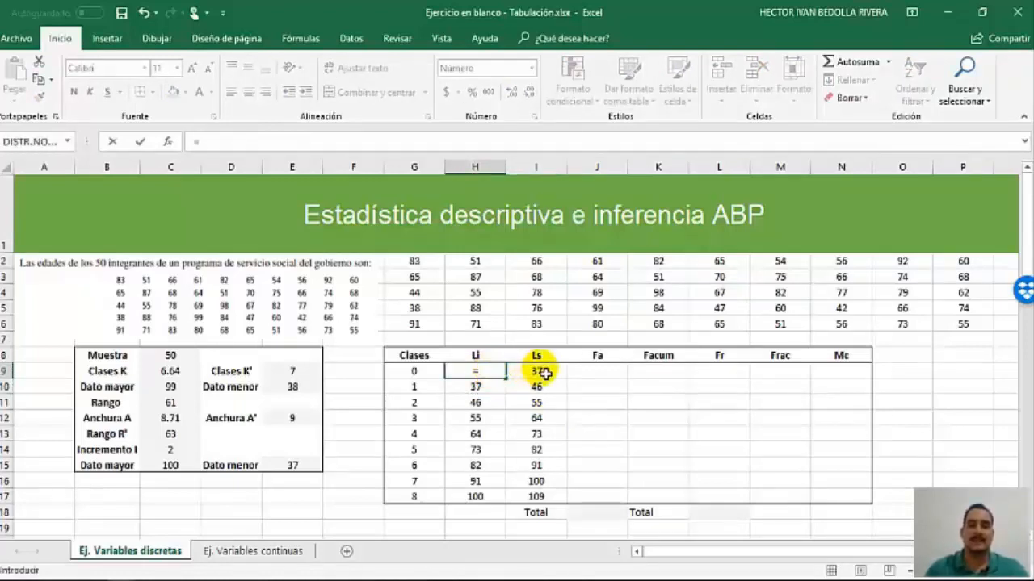
{"action": "left_click", "coordinate": [543, 373]}
{"action": "type", "text": "-"}
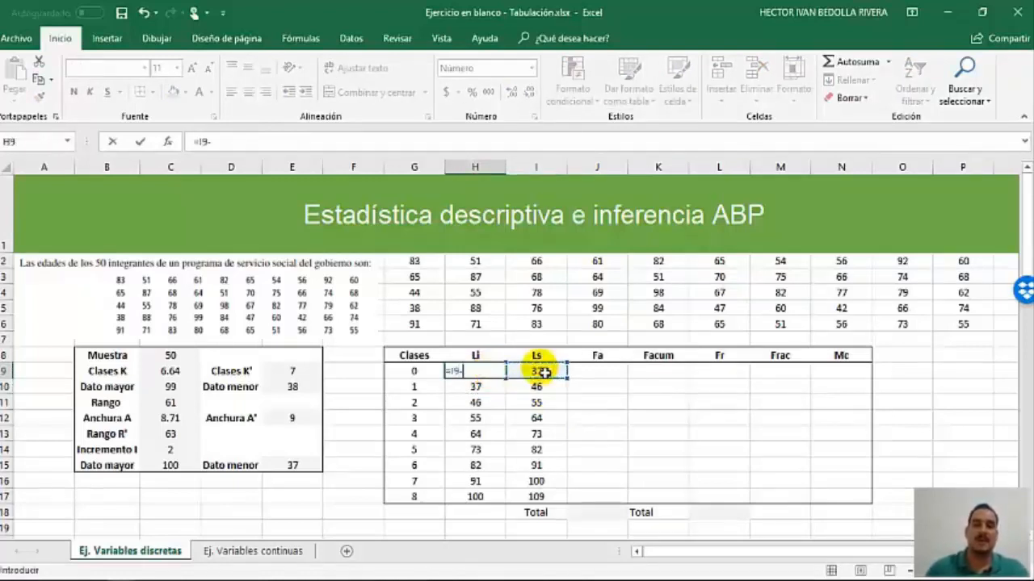
{"action": "left_click", "coordinate": [295, 418]}
{"action": "key", "text": "Return"}
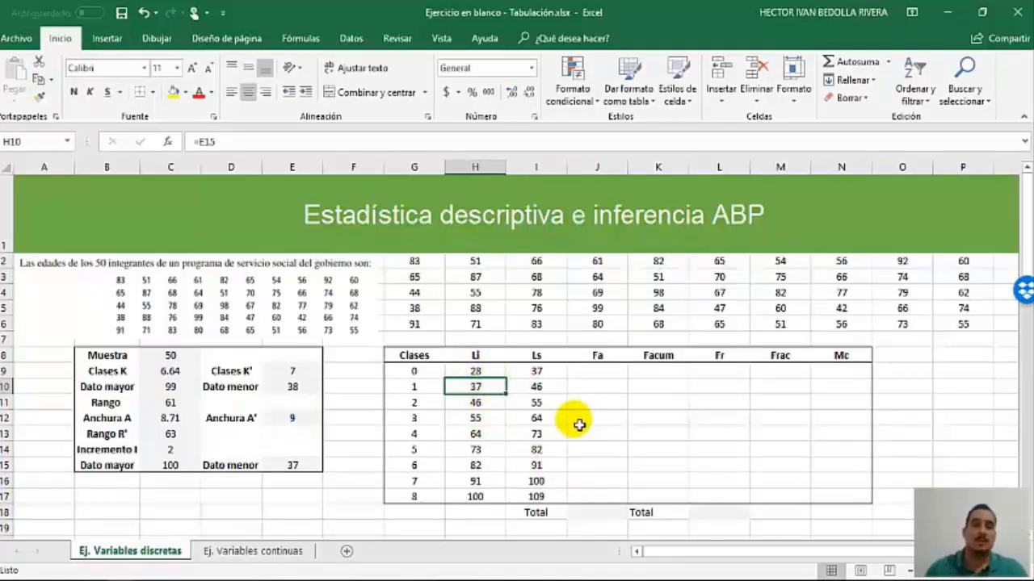
Calculate the class mark Mc of class 0 in N9 as the average of its limits with =(H9+I9)/2.
{"action": "left_click", "coordinate": [830, 376]}
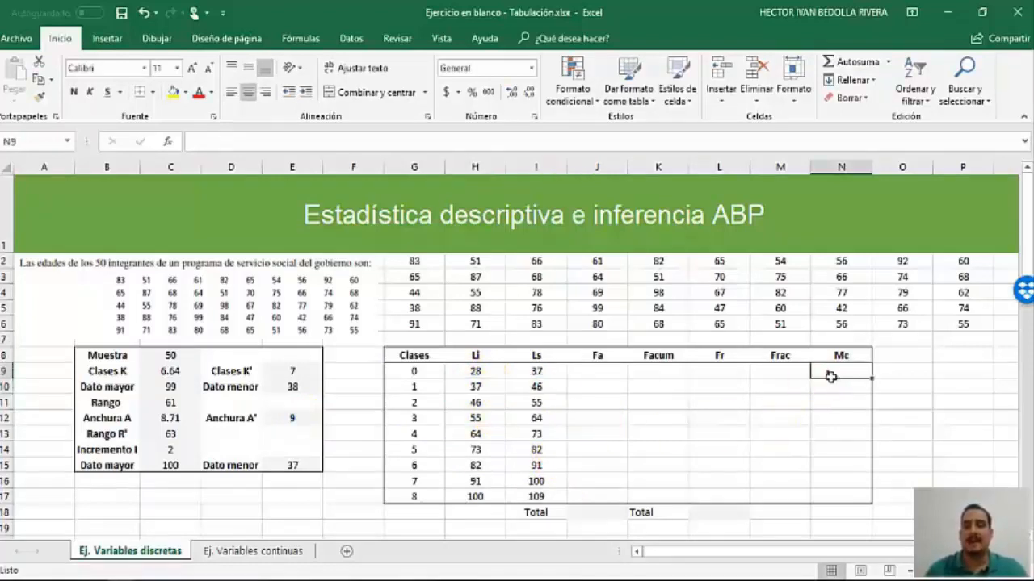
{"action": "type", "text": "=("}
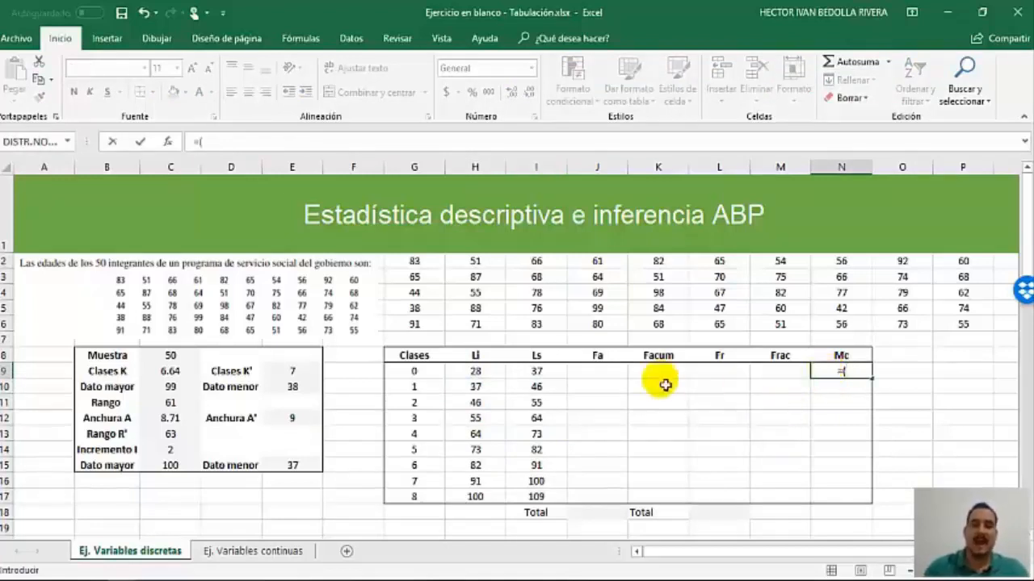
{"action": "left_click", "coordinate": [484, 371]}
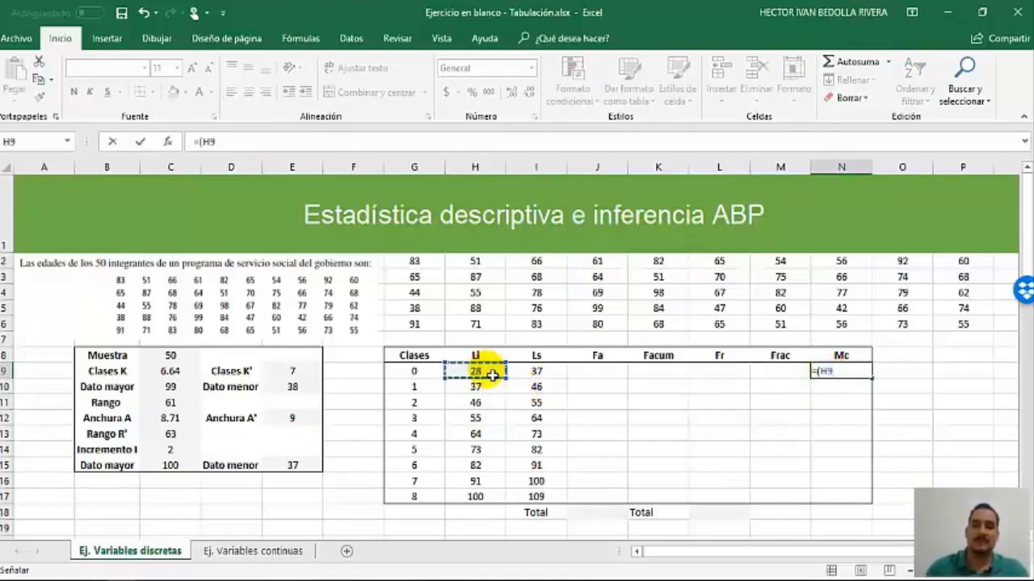
{"action": "type", "text": "+"}
{"action": "left_click", "coordinate": [533, 373]}
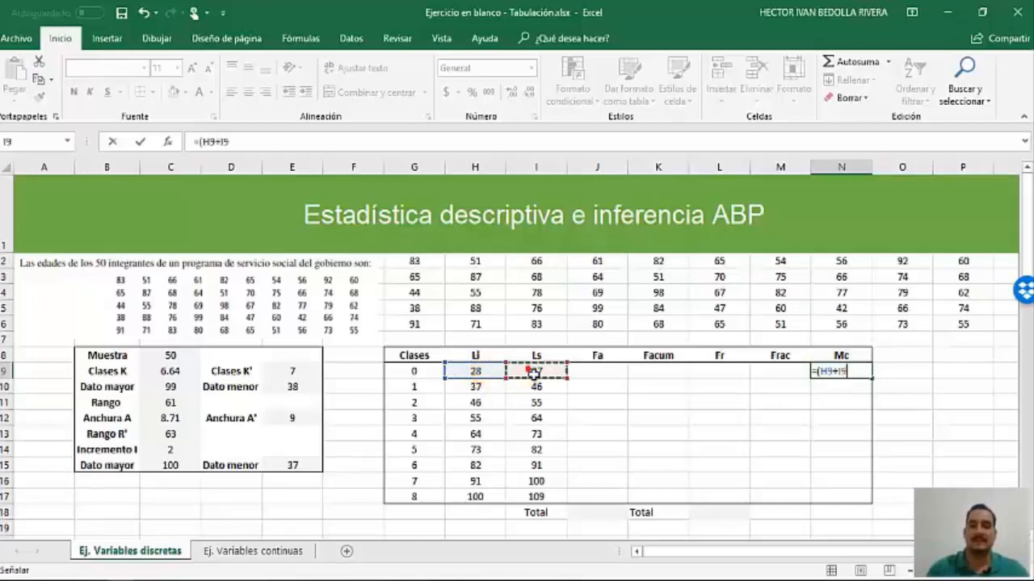
{"action": "type", "text": ")/"}
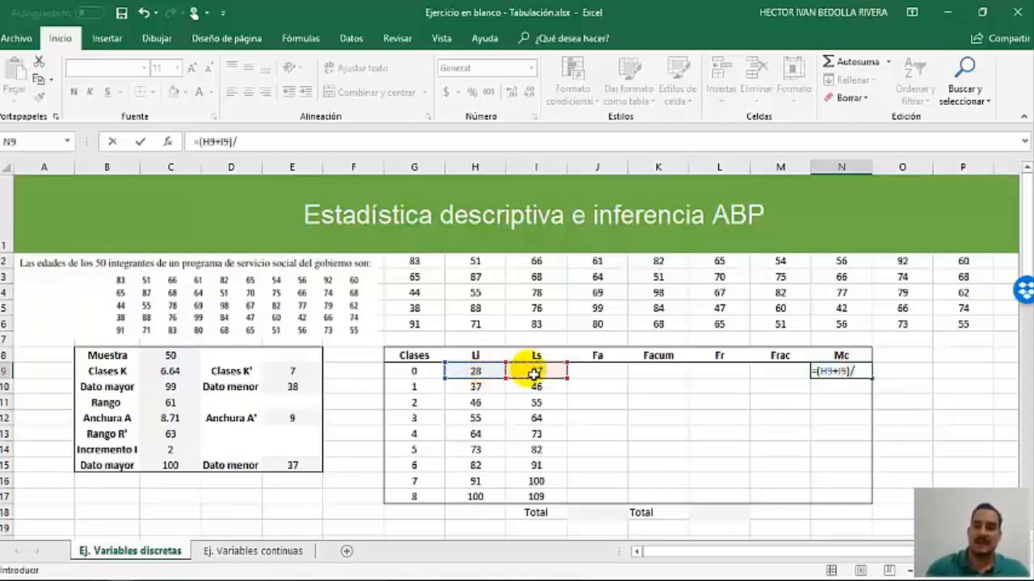
{"action": "type", "text": "2"}
{"action": "key", "text": "Return"}
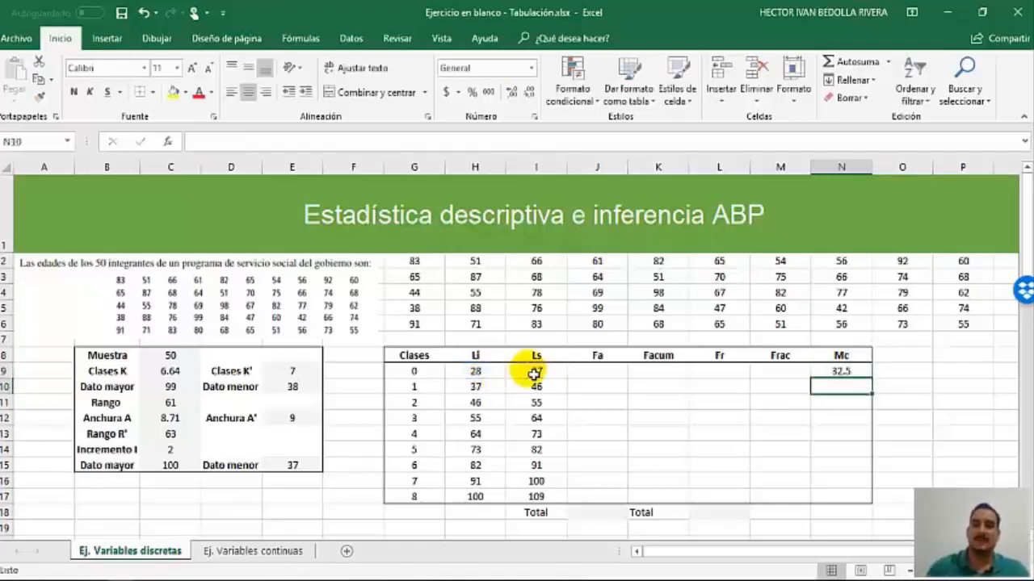
Fill the class mark formula from N9 down to N17 for all the classes.
{"action": "left_click", "coordinate": [840, 373]}
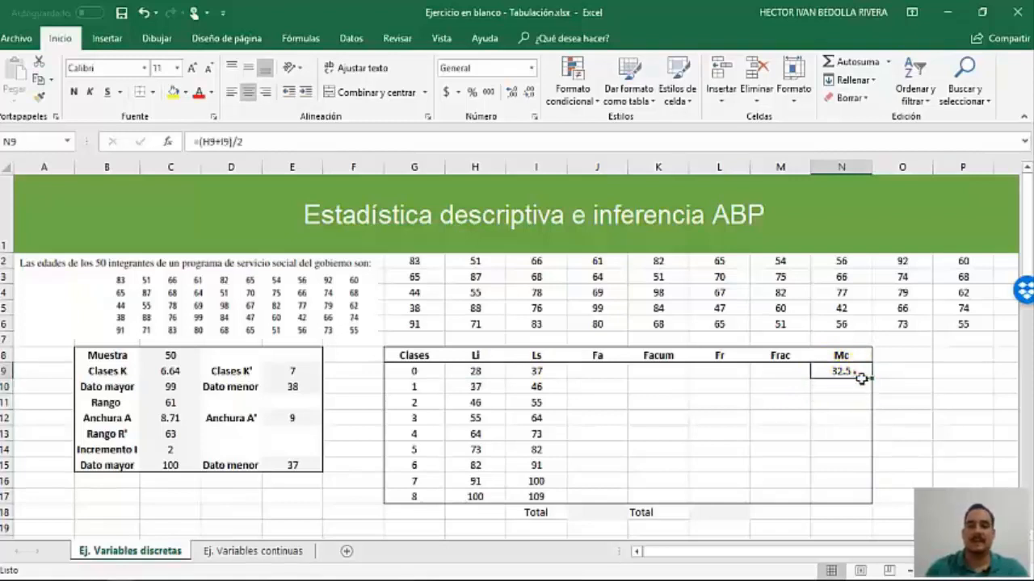
{"action": "left_click_drag", "start_coordinate": [876, 385], "coordinate": [860, 494]}
{"action": "left_click", "coordinate": [836, 496]}
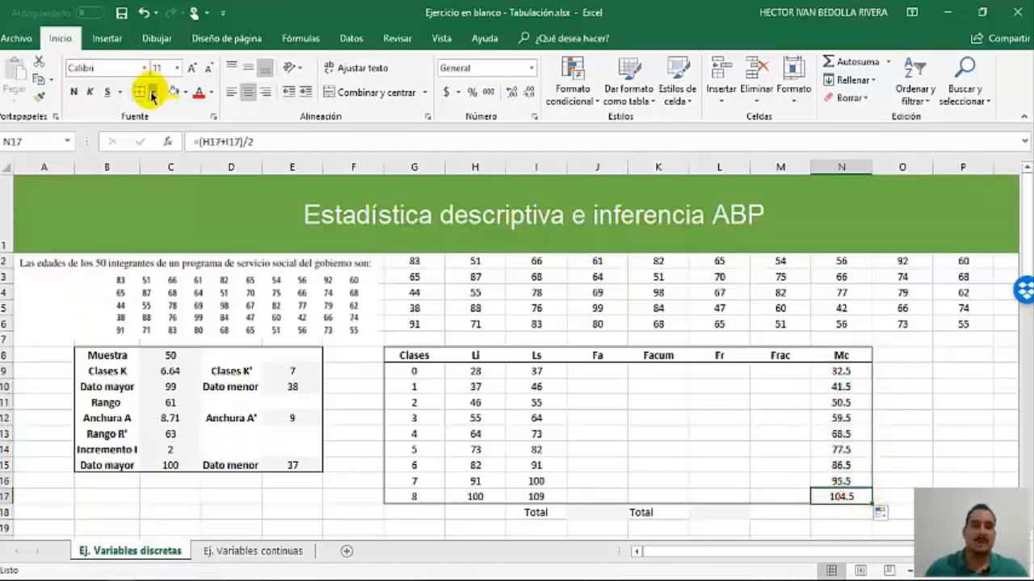
{"action": "left_click", "coordinate": [780, 433]}
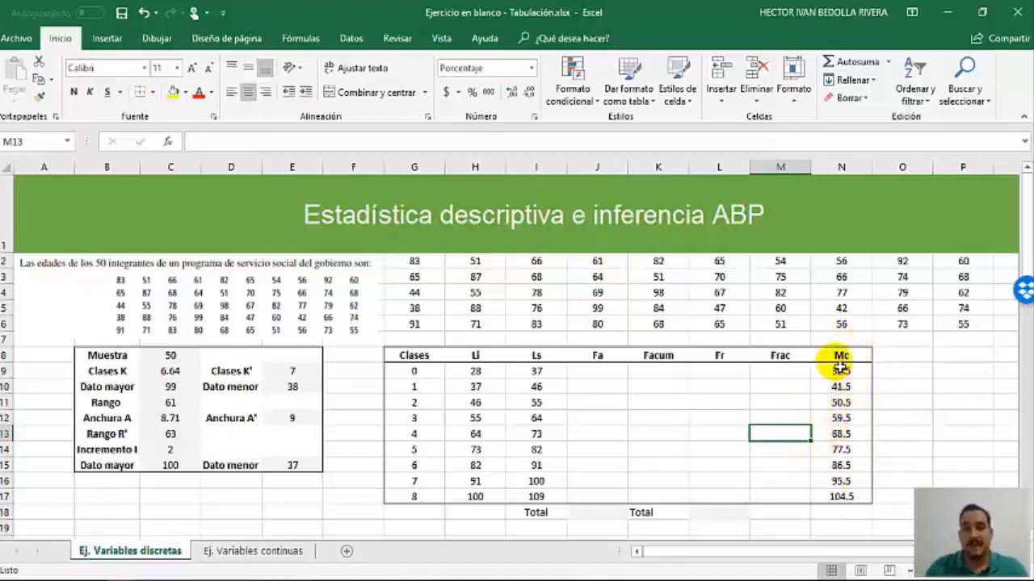
{"action": "left_click", "coordinate": [598, 372]}
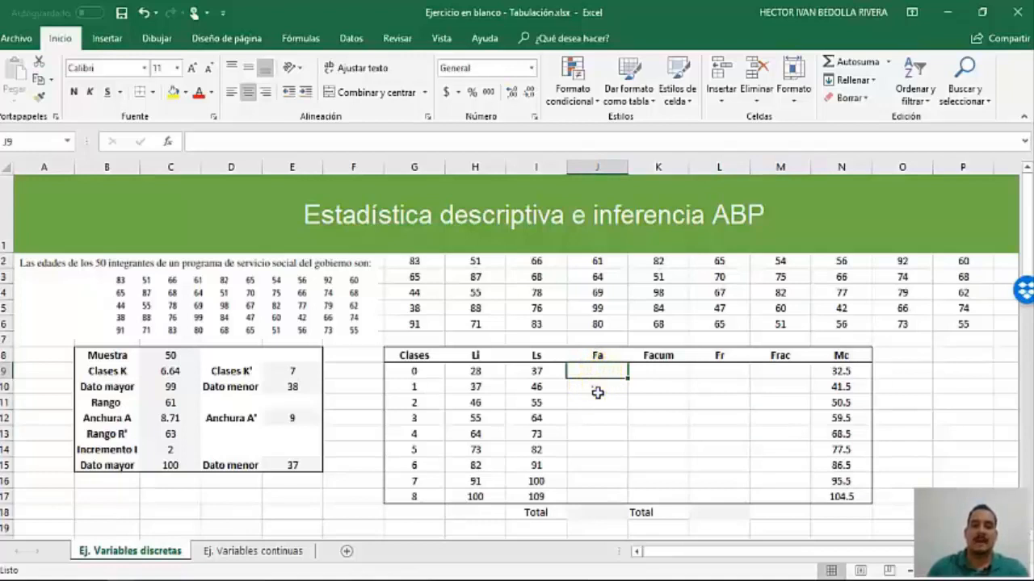
Enter an absolute frequency Fa of 0 for class 0 in J9 and for class 8 in J17.
{"action": "left_click", "coordinate": [593, 389]}
{"action": "left_click", "coordinate": [593, 372]}
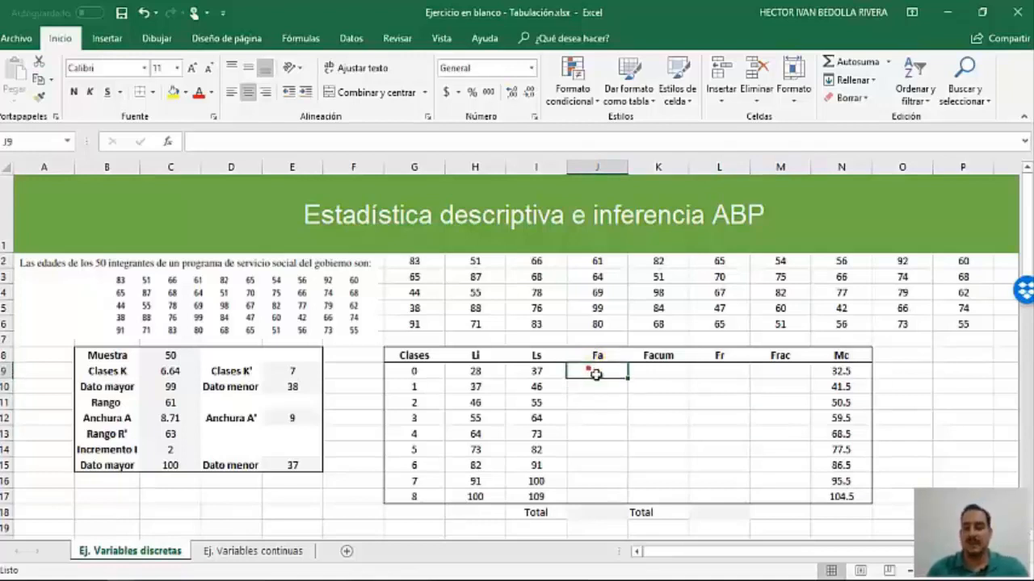
{"action": "left_click", "coordinate": [600, 496]}
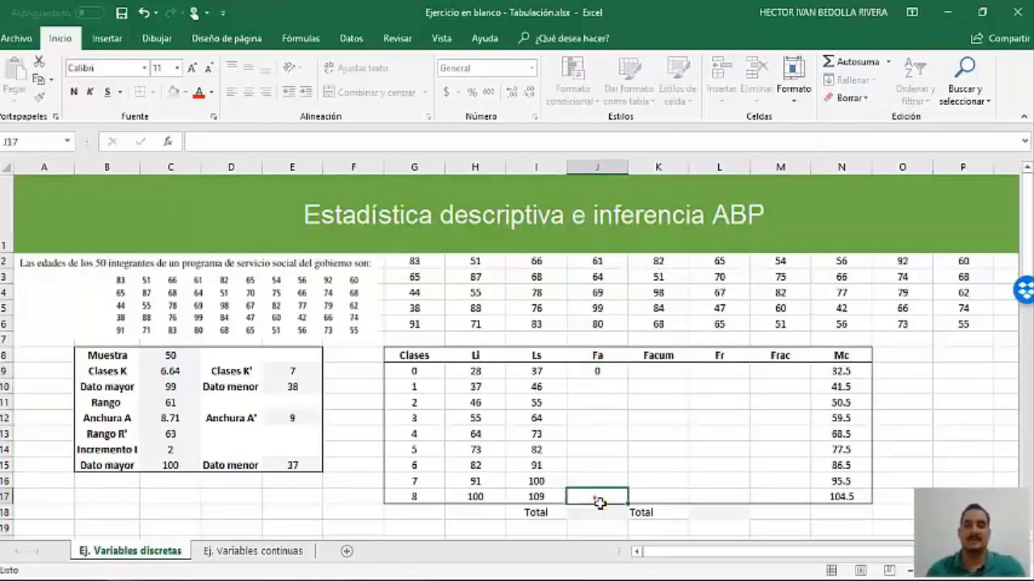
{"action": "type", "text": "0"}
{"action": "left_click", "coordinate": [614, 449]}
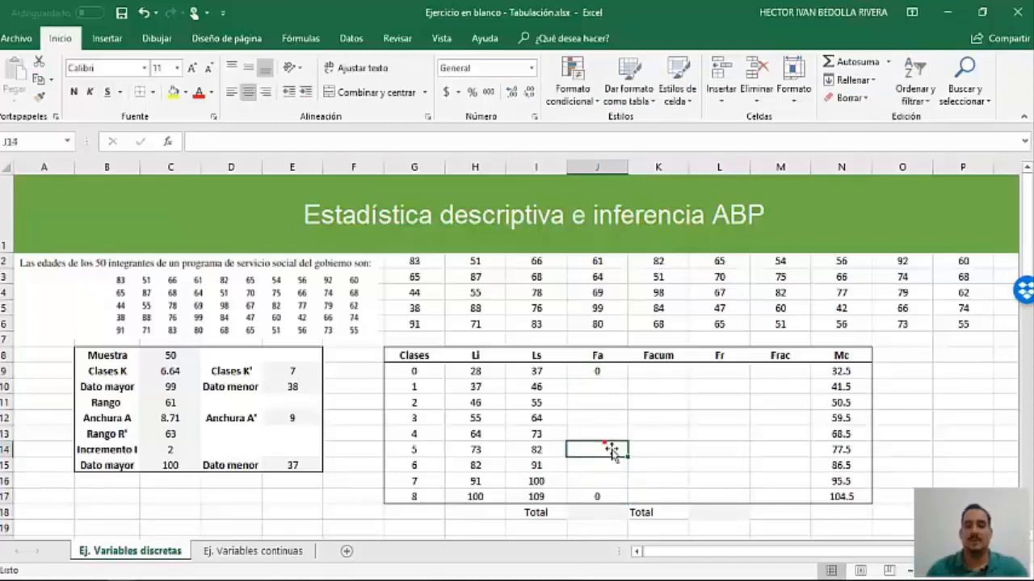
Write the class 1 frequency formula in J10 as =contar.si.conjunto(G2:P6,">=37",G2:P6,"<46").
{"action": "left_click", "coordinate": [598, 388]}
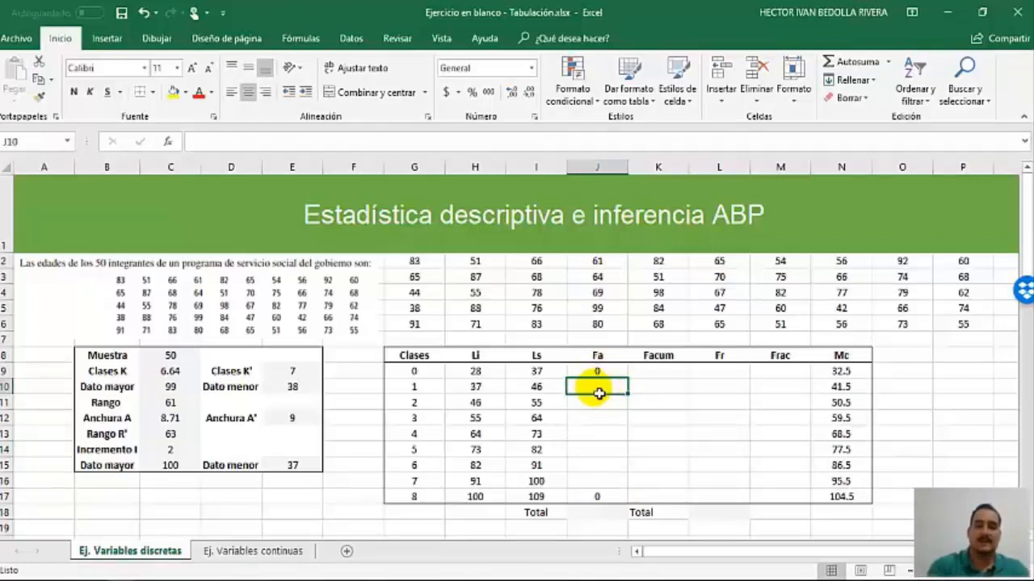
{"action": "type", "text": "="}
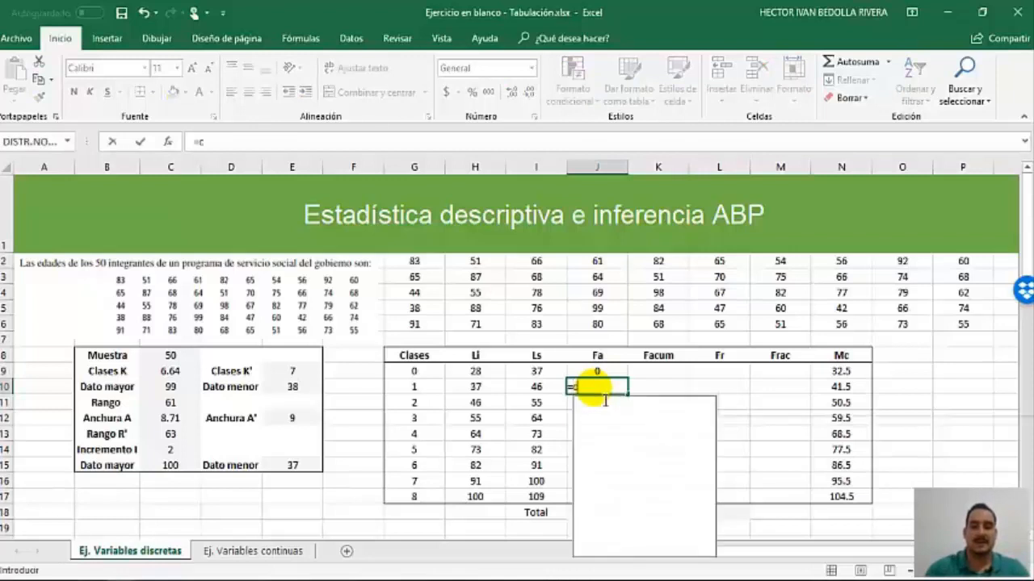
{"action": "type", "text": "contar.si"}
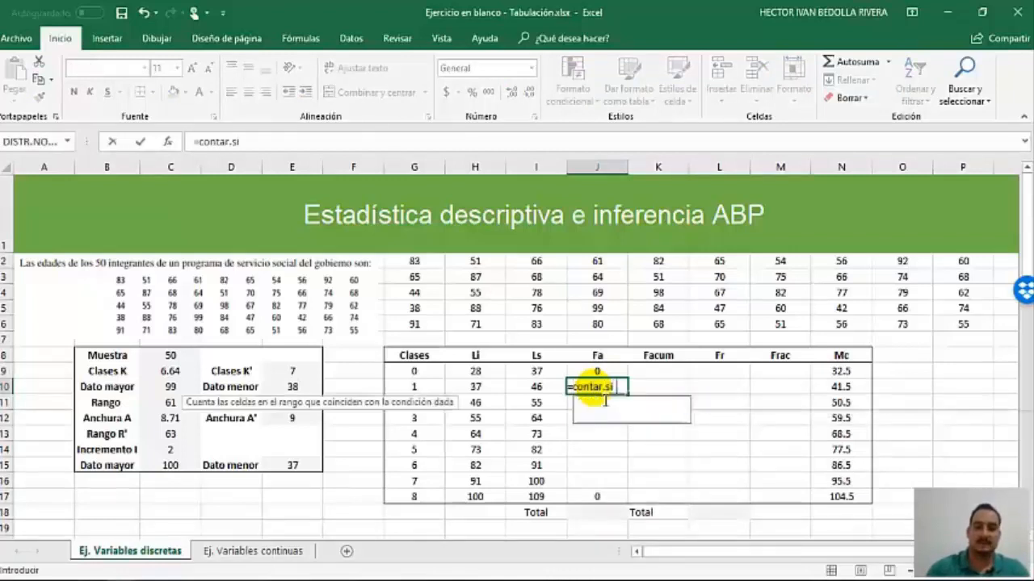
{"action": "type", "text": ".con"}
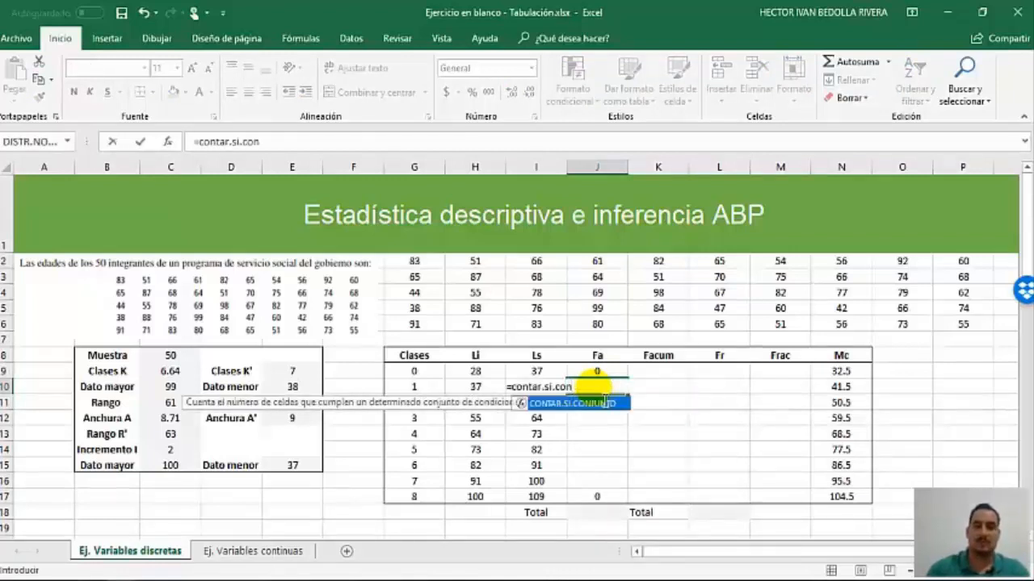
{"action": "type", "text": "junto"}
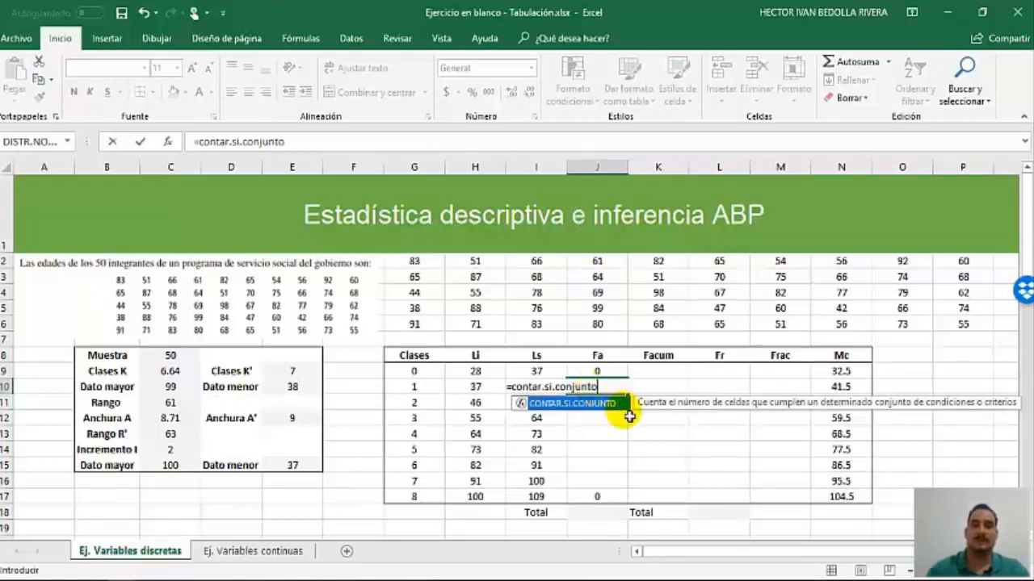
{"action": "type", "text": "("}
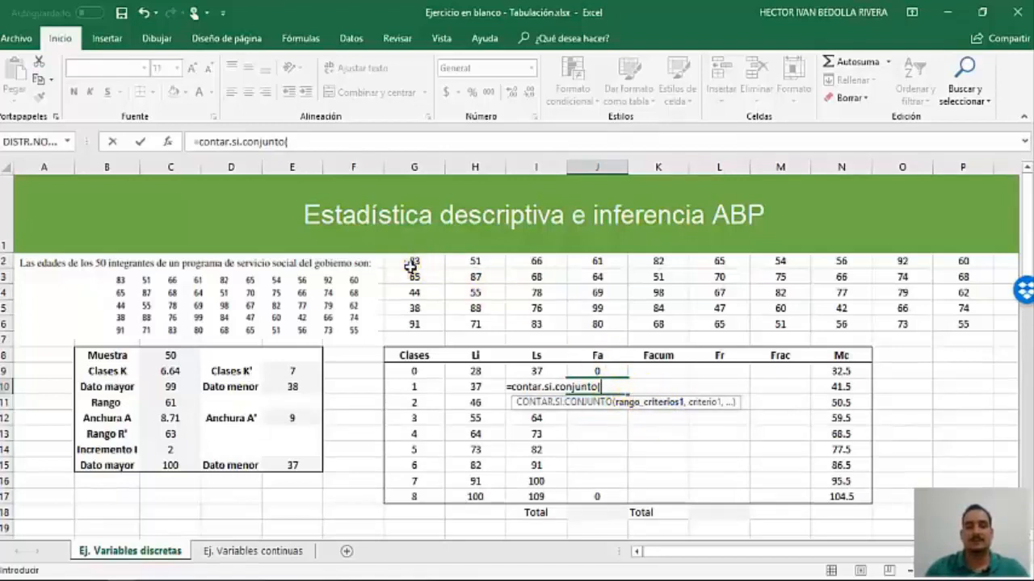
{"action": "left_click_drag", "start_coordinate": [404, 261], "coordinate": [946, 323]}
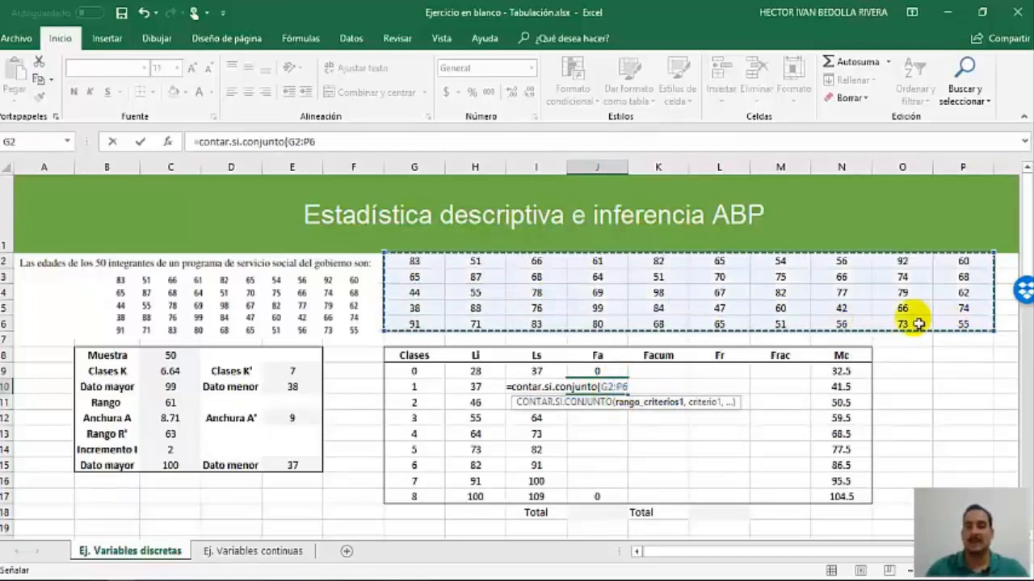
{"action": "type", "text": ",\">=37"}
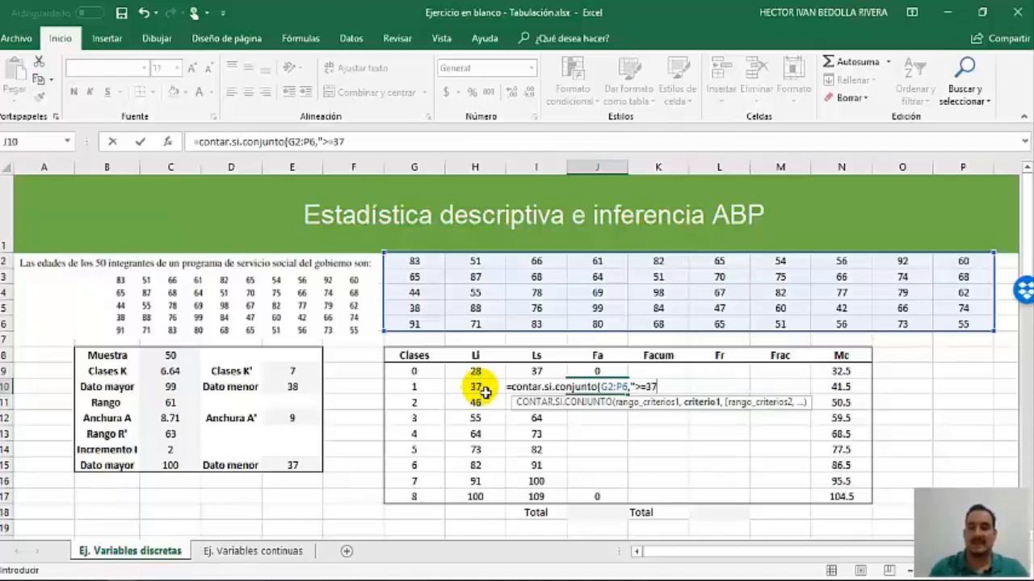
{"action": "type", "text": "\","}
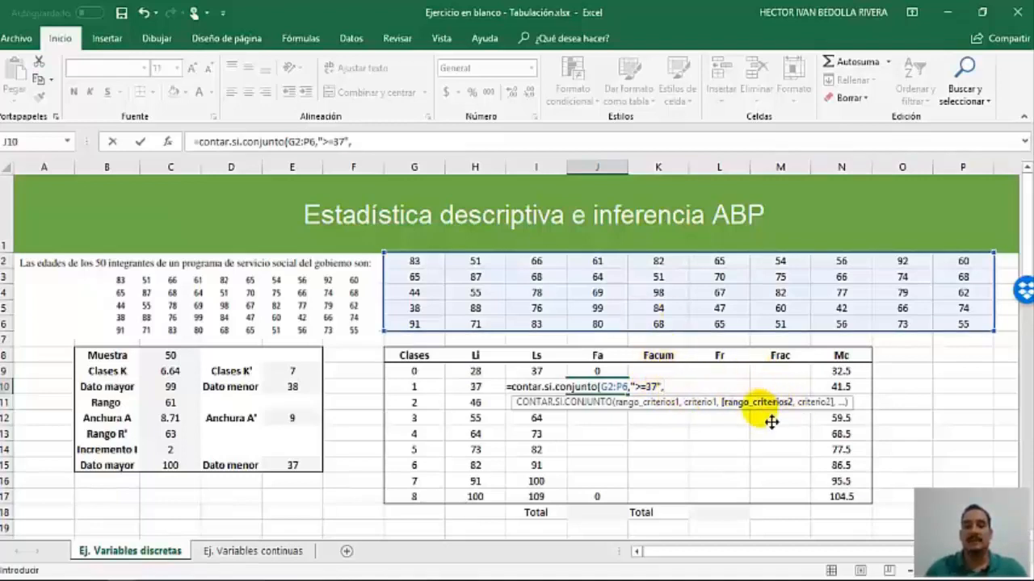
{"action": "left_click_drag", "start_coordinate": [414, 261], "coordinate": [948, 323]}
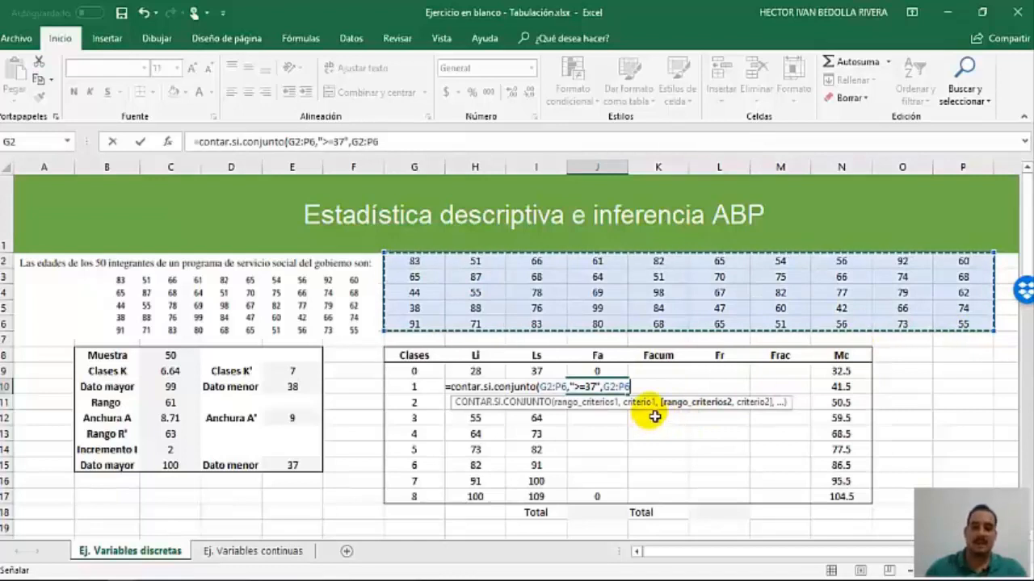
{"action": "type", "text": ",\"<46"}
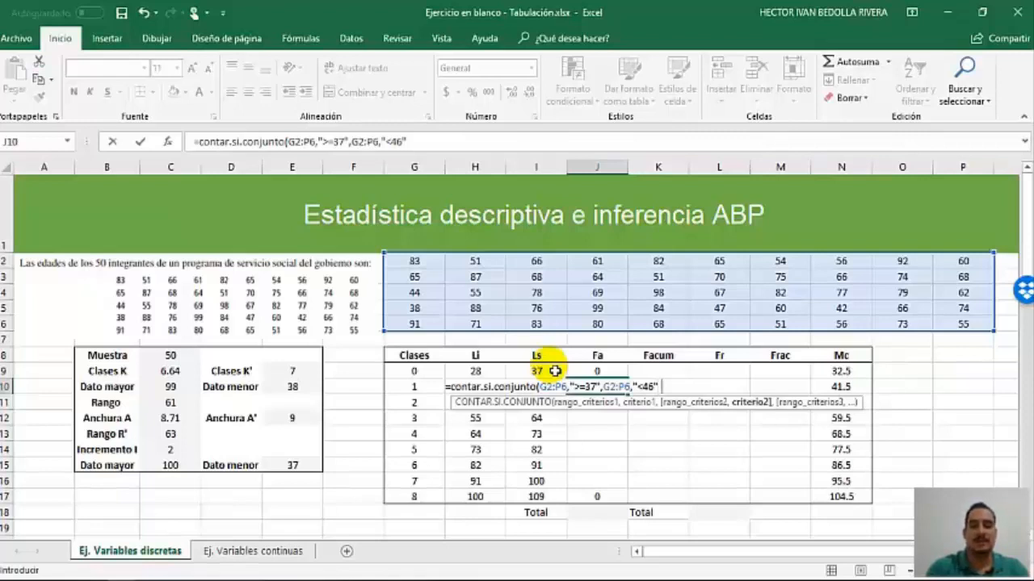
{"action": "type", "text": ")"}
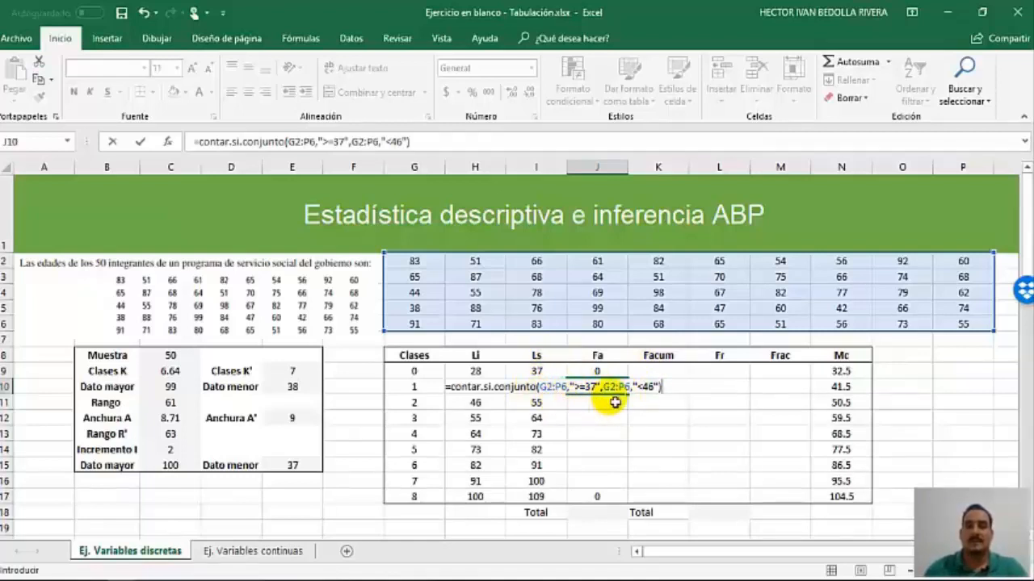
Fix the rows of both data ranges in the J10 formula as G$2:P$6 and enter the formula.
{"action": "left_click", "coordinate": [557, 391]}
{"action": "key", "text": "Left"}
{"action": "type", "text": "$2:P"}
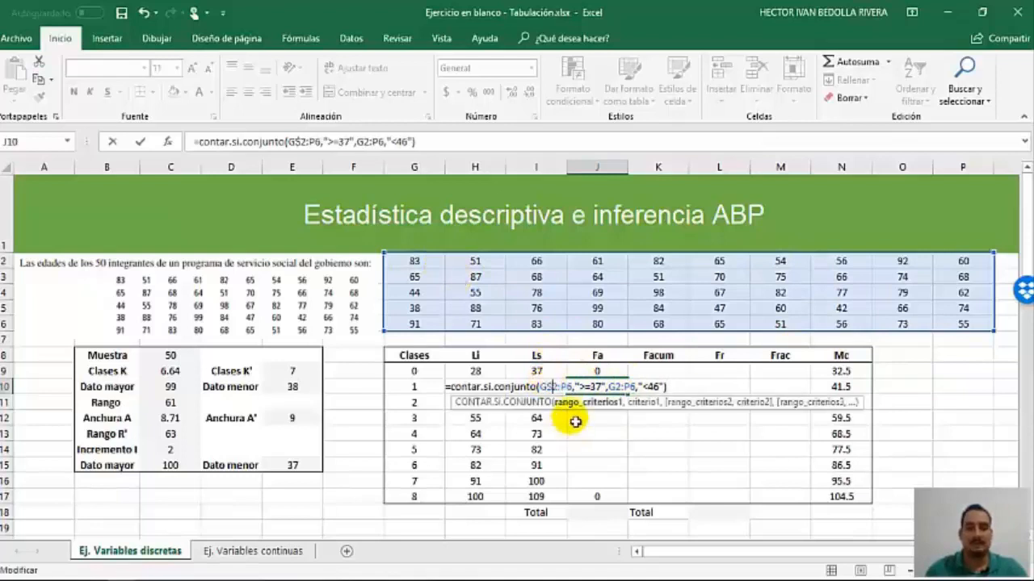
{"action": "type", "text": "$"}
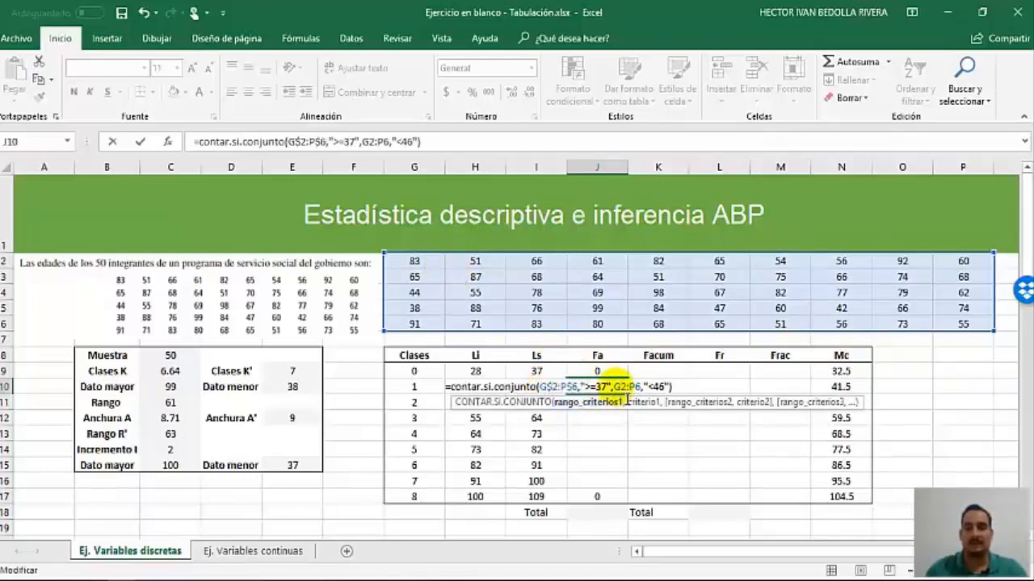
{"action": "left_click", "coordinate": [620, 386]}
{"action": "type", "text": "$"}
{"action": "left_click", "coordinate": [640, 387]}
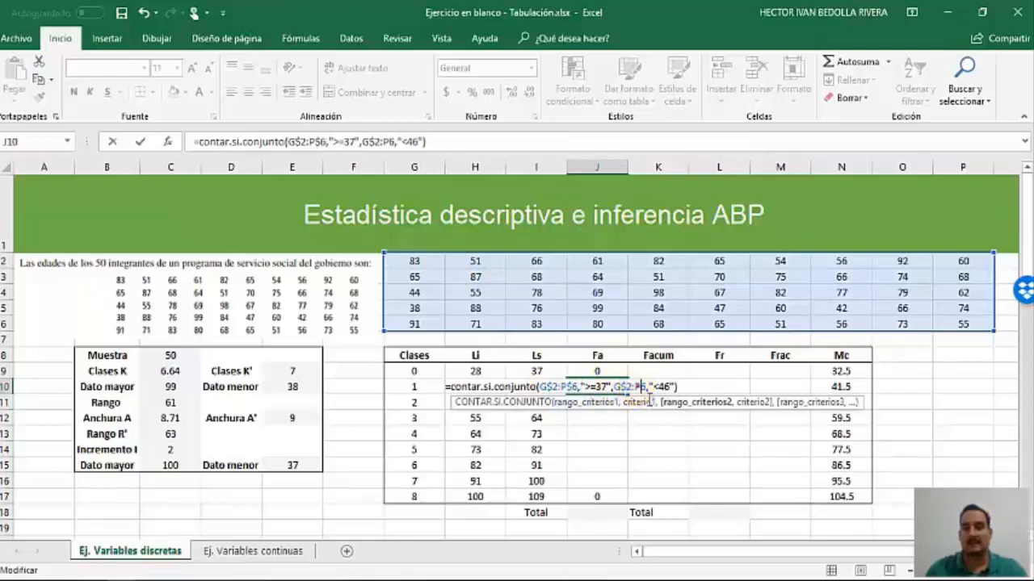
{"action": "type", "text": "$"}
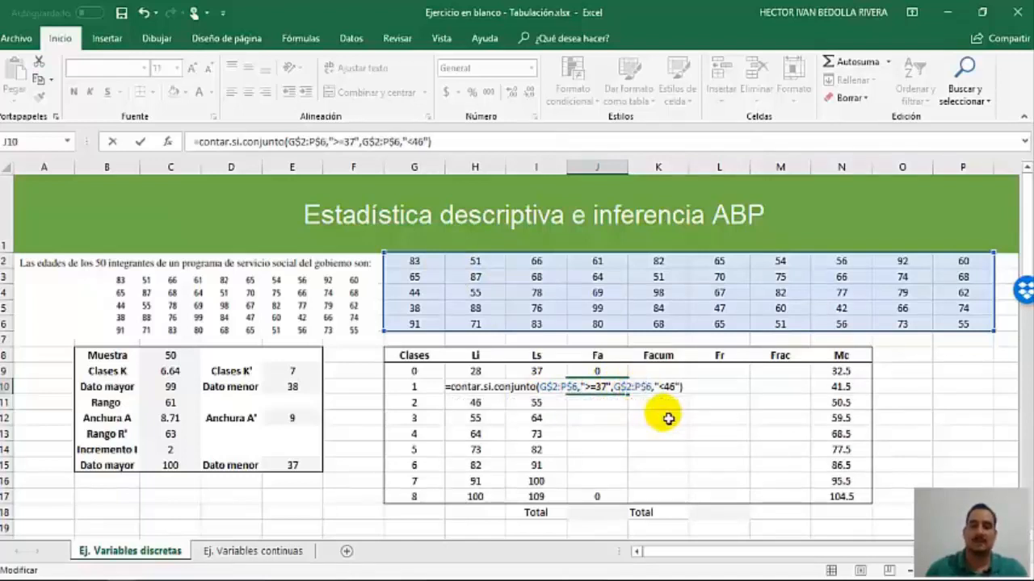
{"action": "key", "text": "Return"}
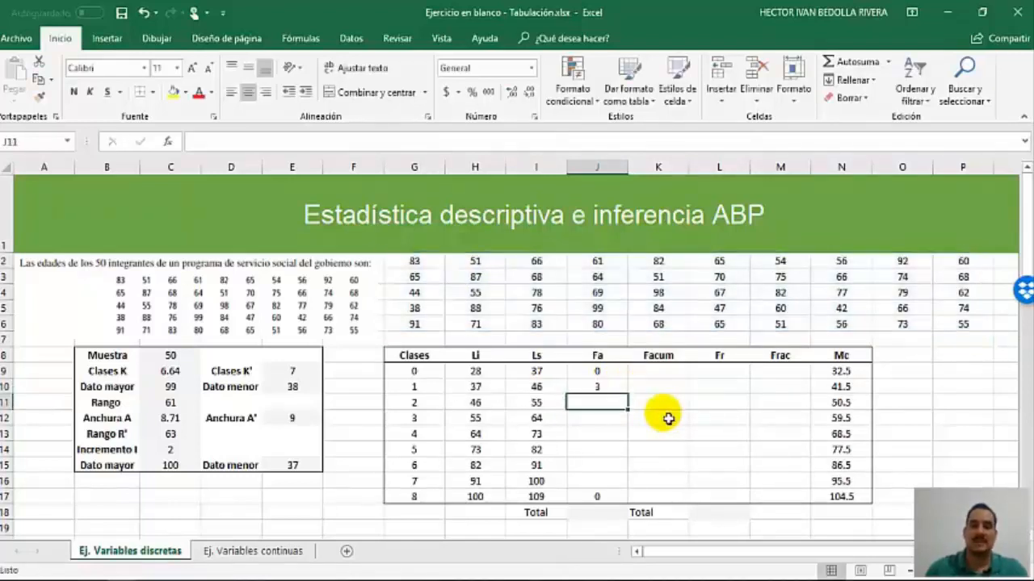
Fill the frequency formula from J10 down to J16 for classes 1 to 7.
{"action": "left_click", "coordinate": [608, 386]}
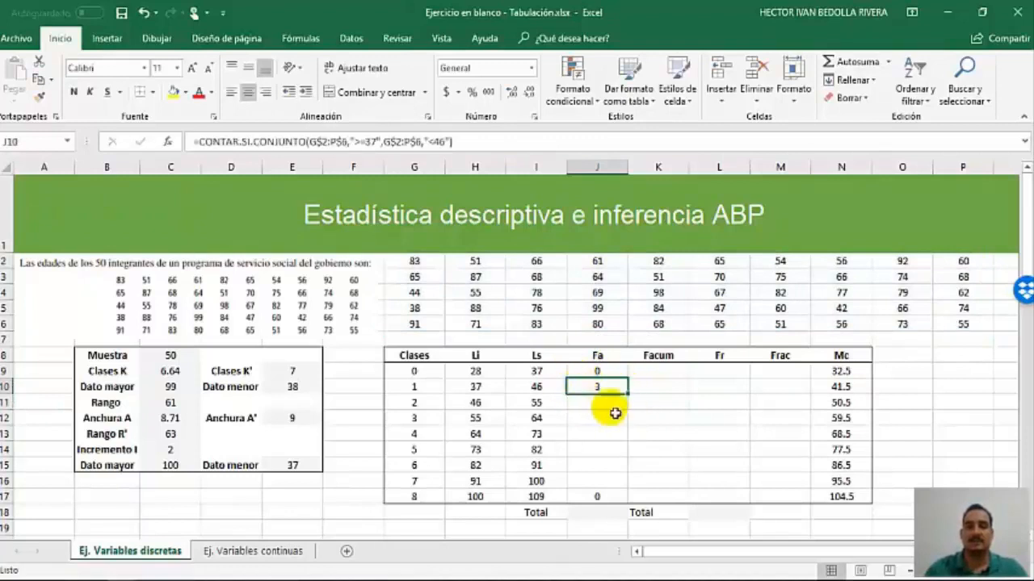
{"action": "left_click_drag", "start_coordinate": [627, 394], "coordinate": [630, 493]}
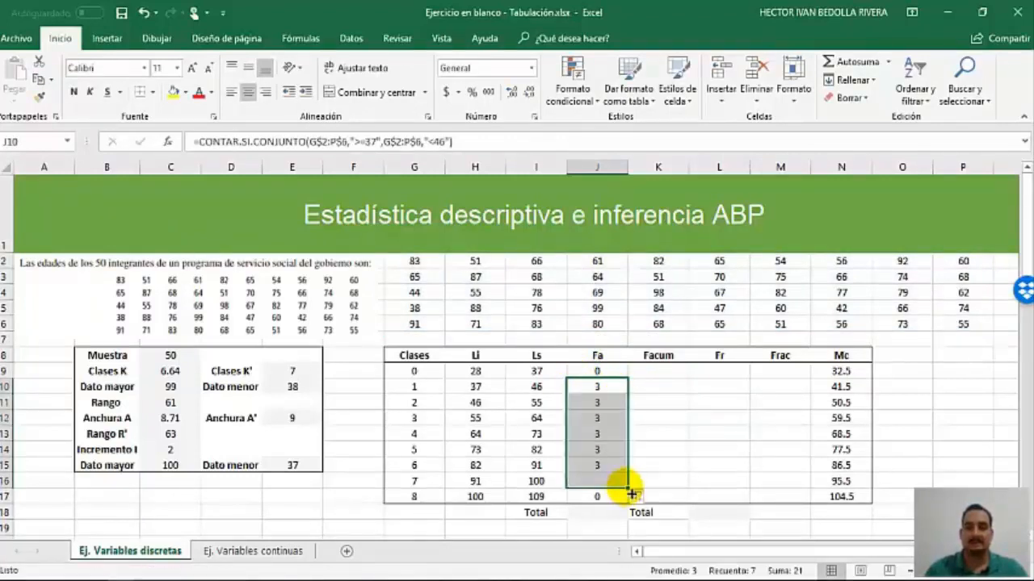
{"action": "left_click", "coordinate": [601, 403]}
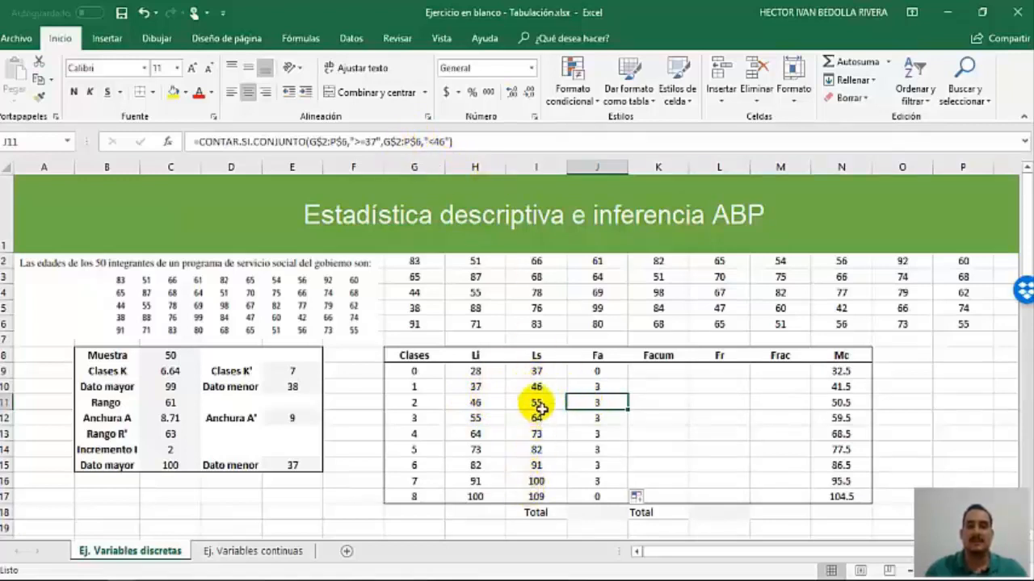
Change the criteria of the class 2 frequency formula in J11 to ">=46" and "<55".
{"action": "double_click", "coordinate": [591, 404]}
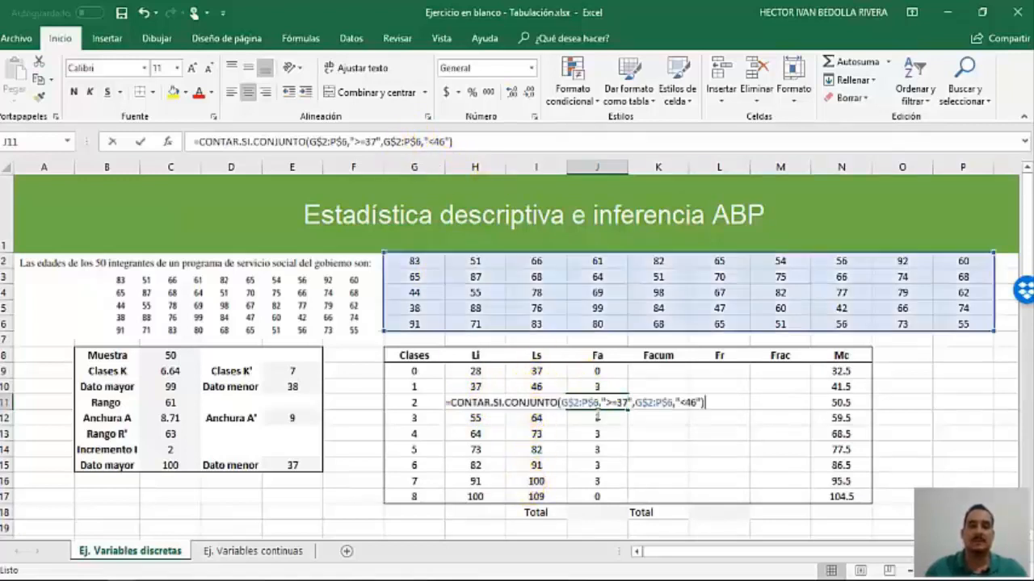
{"action": "left_click", "coordinate": [624, 402]}
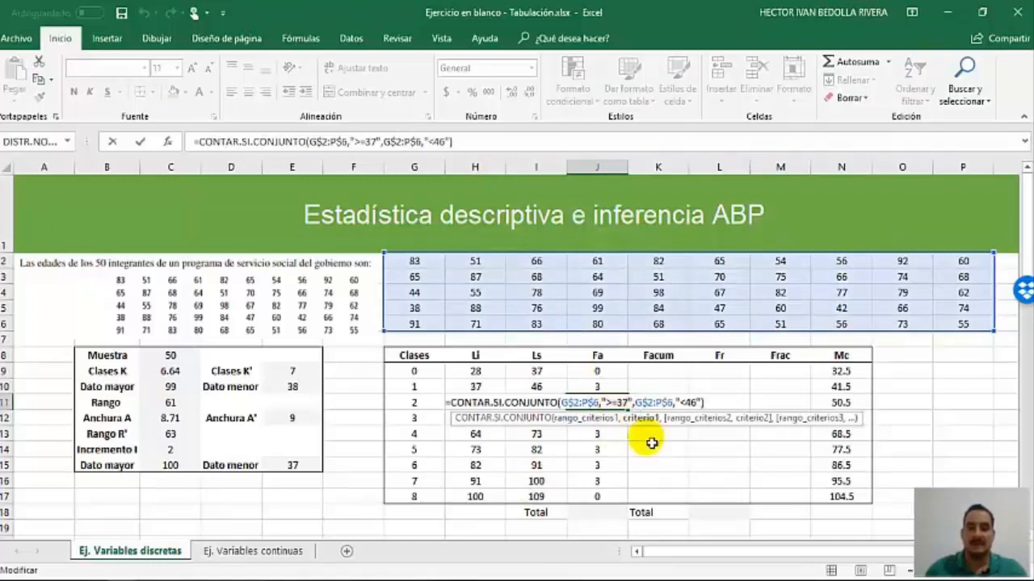
{"action": "key", "text": "BackSpace"}
{"action": "key", "text": "BackSpace"}
{"action": "type", "text": "46"}
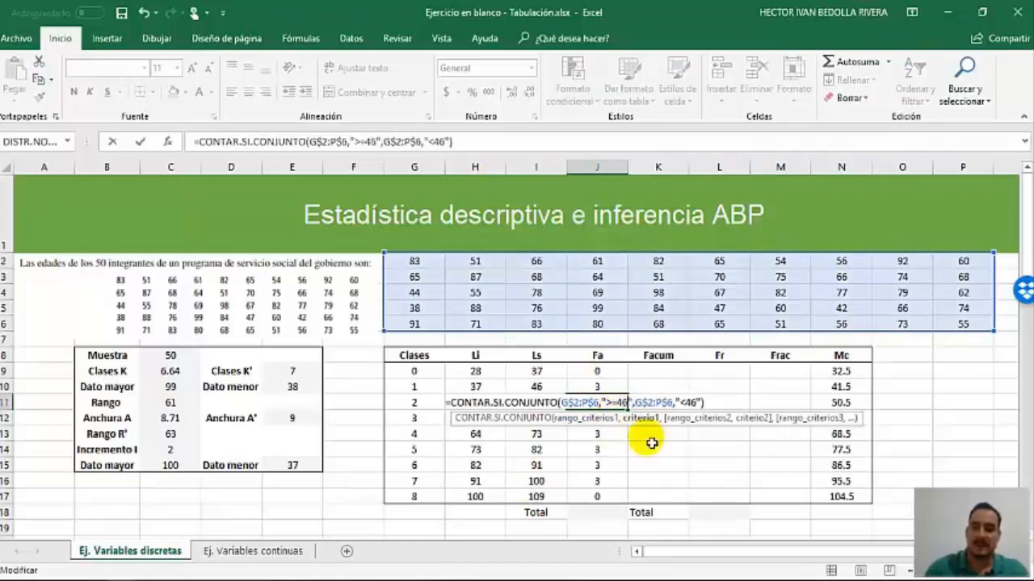
{"action": "left_click", "coordinate": [695, 402]}
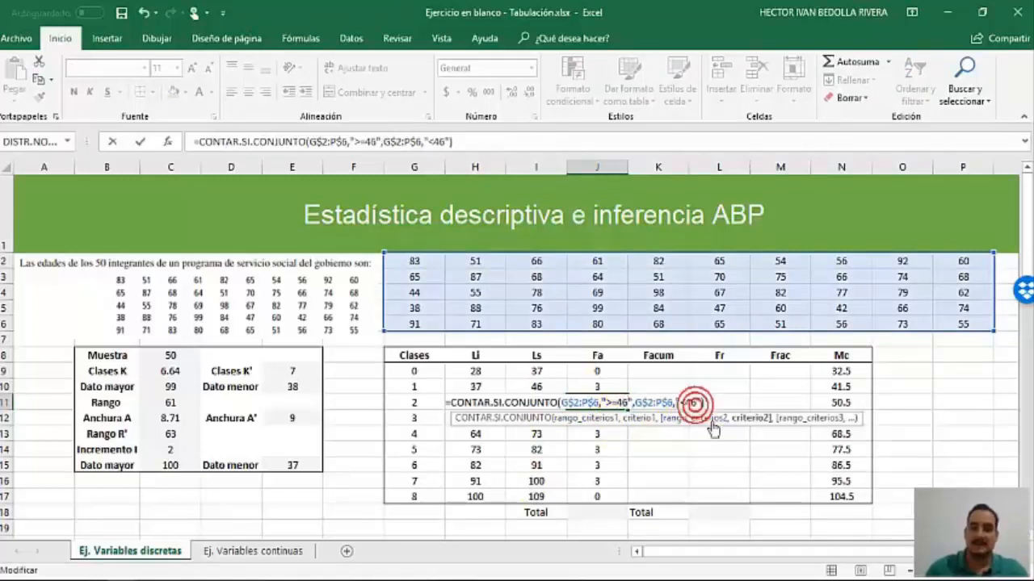
{"action": "key", "text": "BackSpace"}
{"action": "key", "text": "BackSpace"}
{"action": "type", "text": "55"}
{"action": "key", "text": "Return"}
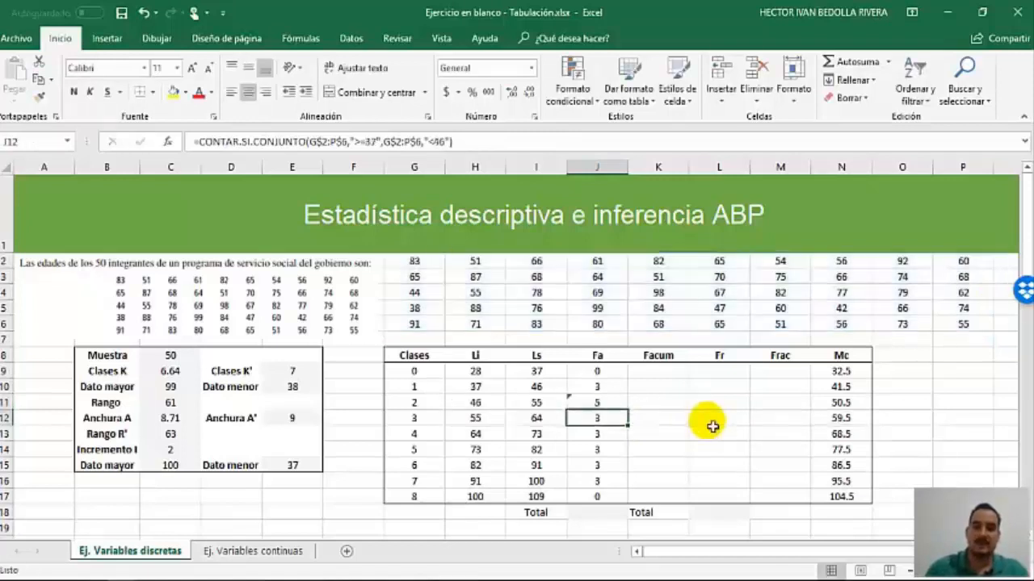
Change the criteria of the class 3 frequency formula in J12 to ">=55" and "<64".
{"action": "double_click", "coordinate": [612, 419]}
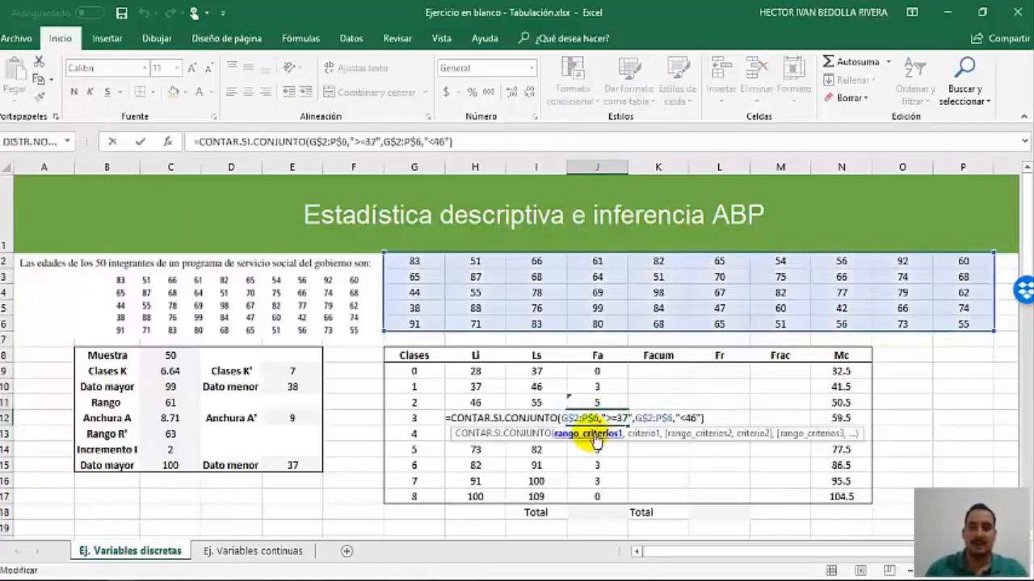
{"action": "key", "text": "BackSpace"}
{"action": "key", "text": "BackSpace"}
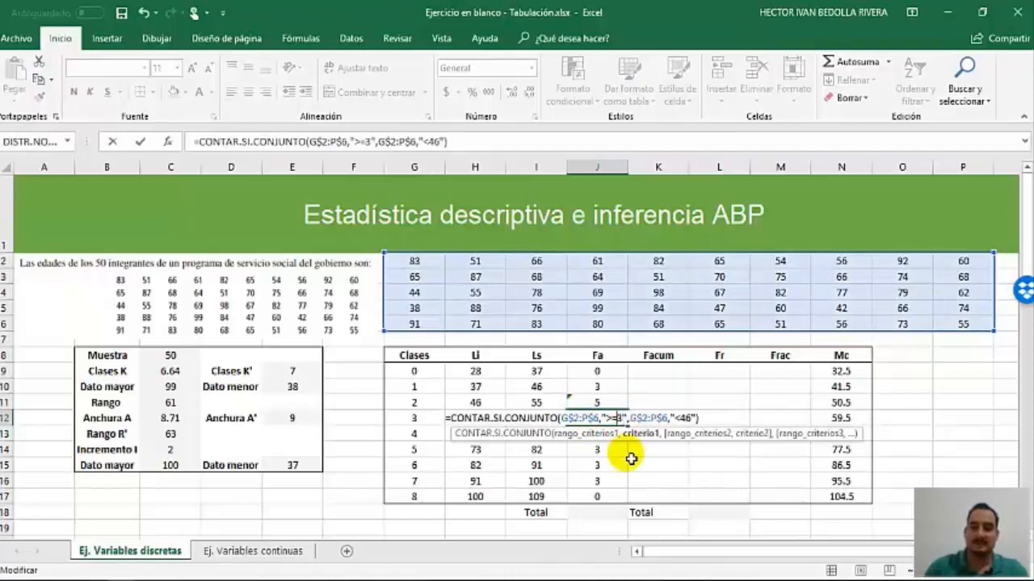
{"action": "type", "text": "55"}
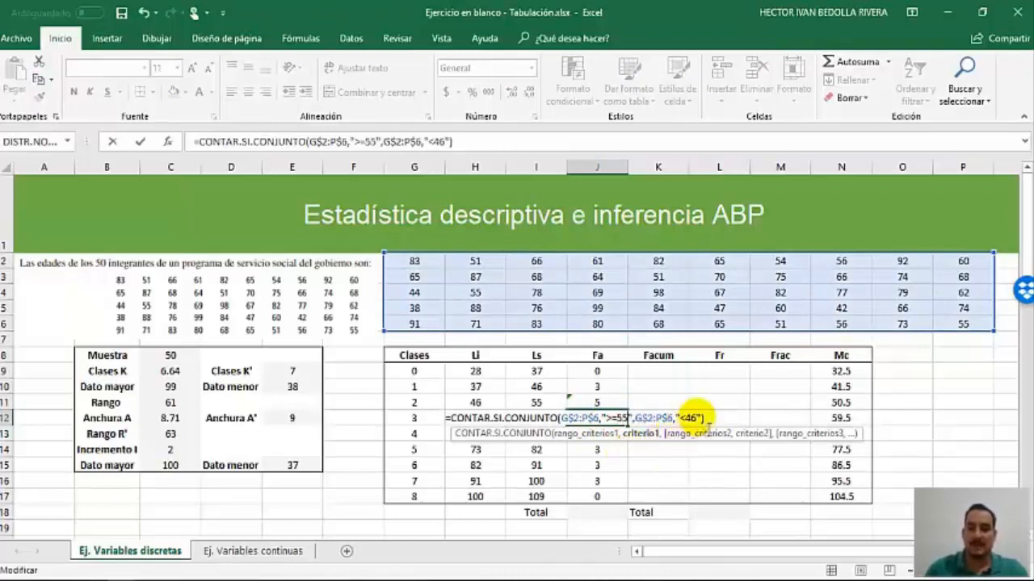
{"action": "left_click", "coordinate": [697, 418]}
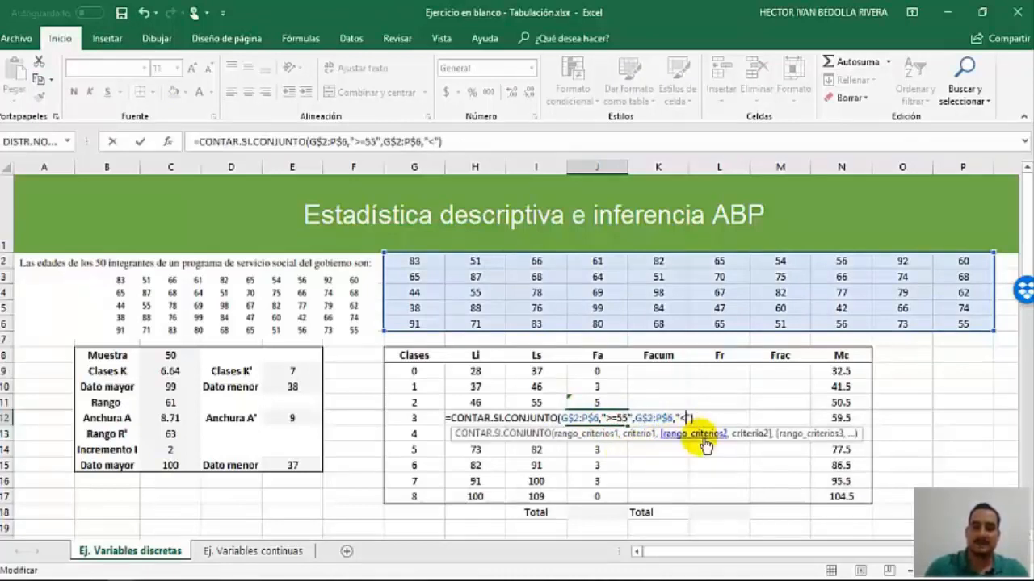
{"action": "key", "text": "Return"}
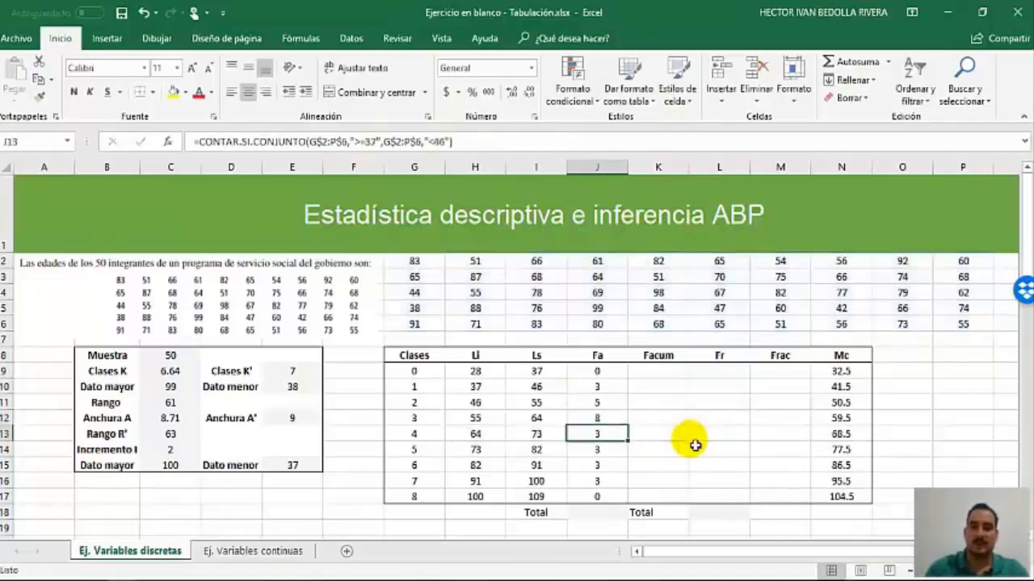
Change the criteria of the class 4 frequency formula in J13 to ">=64" and "<73".
{"action": "double_click", "coordinate": [596, 435]}
{"action": "left_click", "coordinate": [636, 449]}
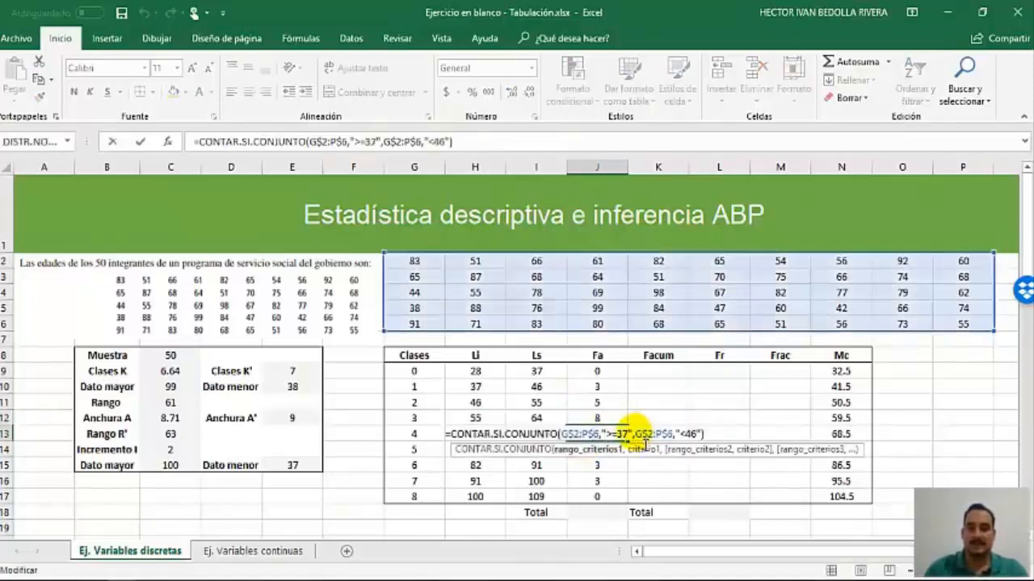
{"action": "key", "text": "BackSpace"}
{"action": "key", "text": "BackSpace"}
{"action": "type", "text": "64"}
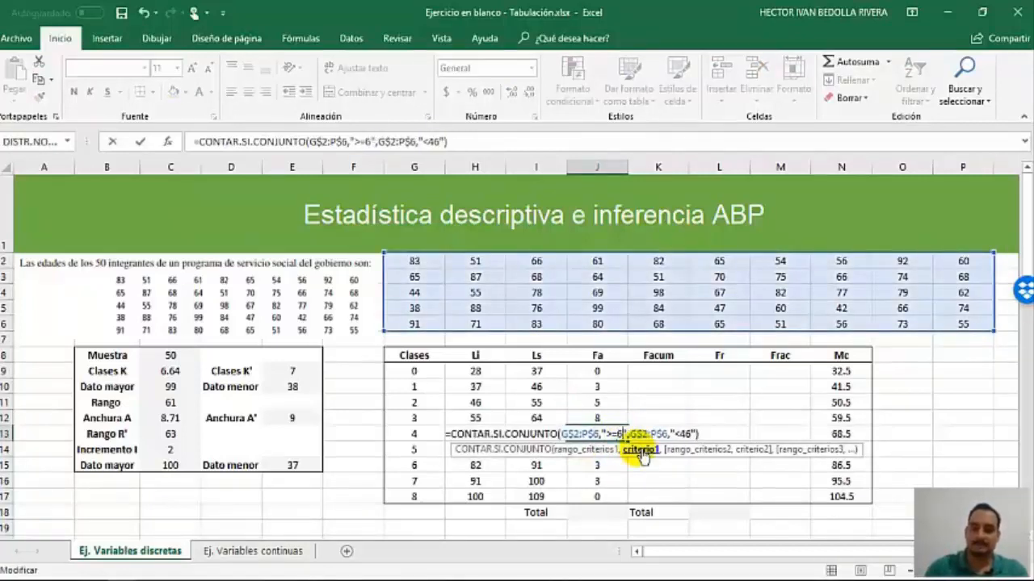
{"action": "left_click", "coordinate": [696, 435]}
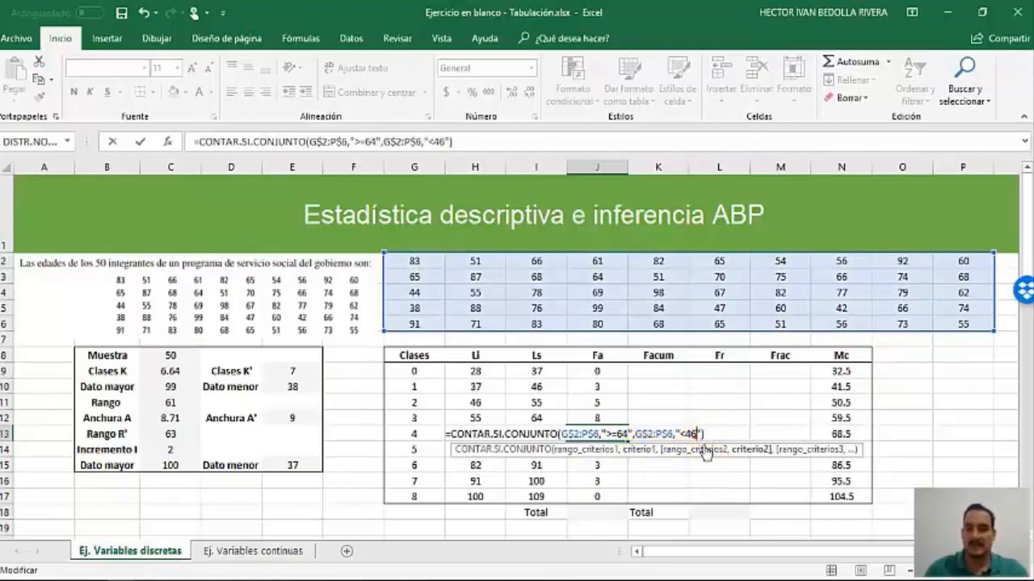
{"action": "key", "text": "BackSpace"}
{"action": "key", "text": "BackSpace"}
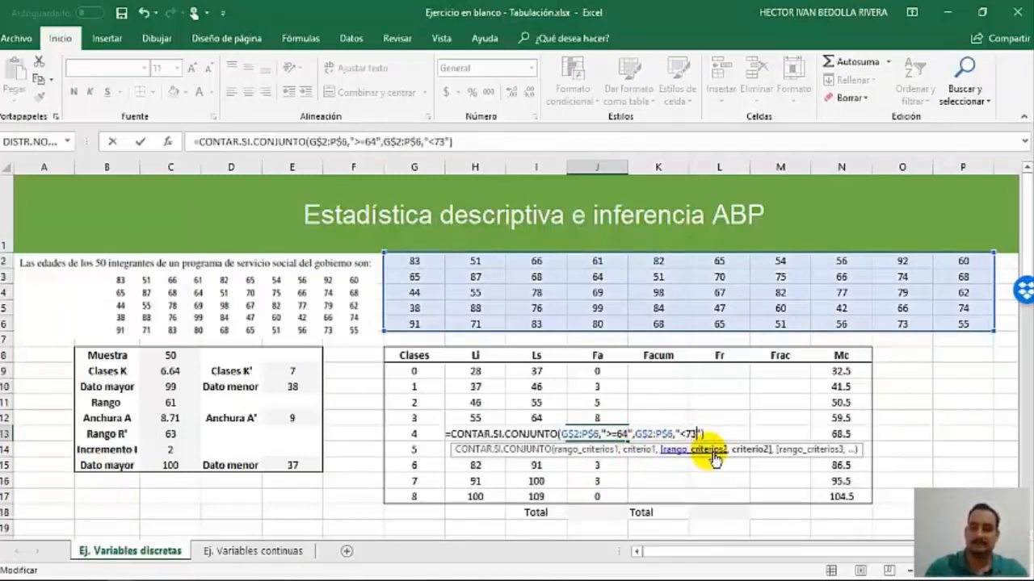
{"action": "type", "text": "73"}
{"action": "key", "text": "Return"}
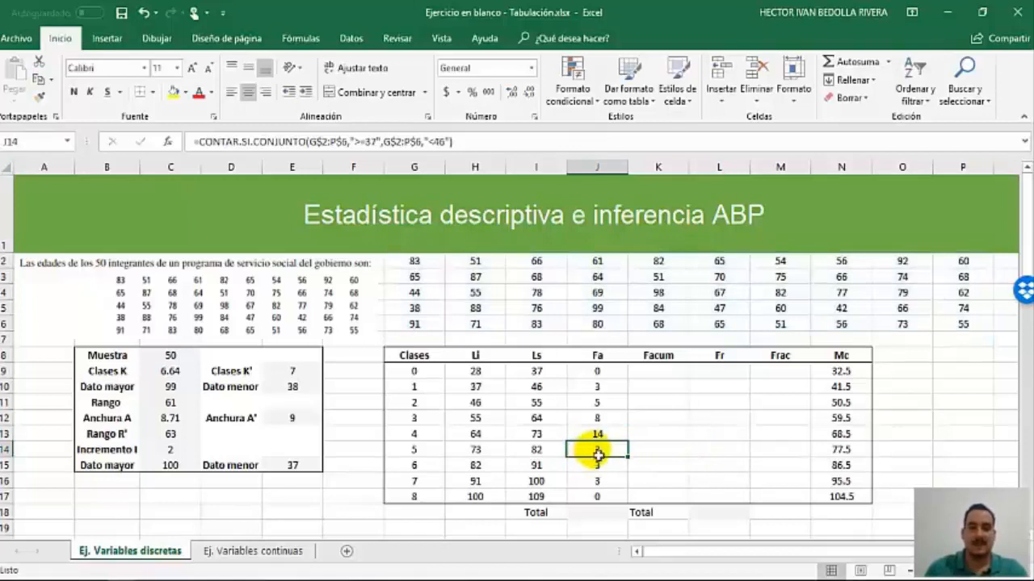
Change the criteria of the class 5 frequency formula in J14 to ">=73" and "<82".
{"action": "double_click", "coordinate": [605, 453]}
{"action": "left_click", "coordinate": [627, 449]}
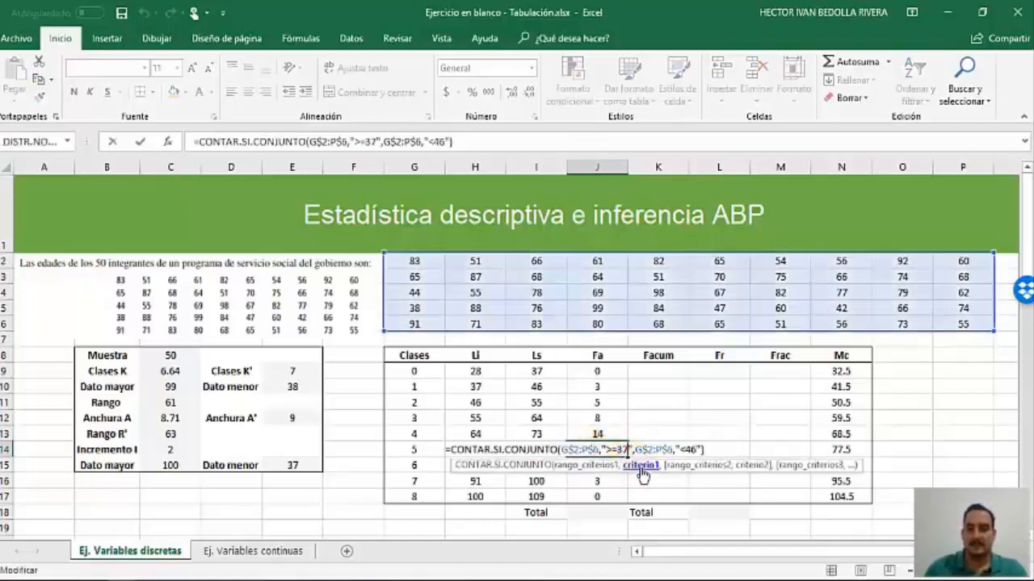
{"action": "key", "text": "BackSpace"}
{"action": "key", "text": "BackSpace"}
{"action": "type", "text": "73"}
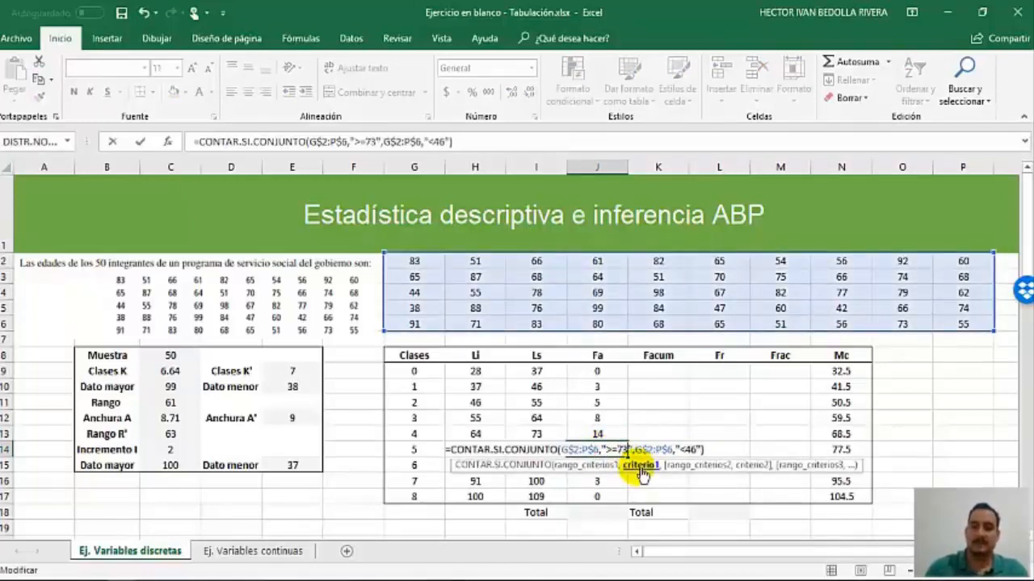
{"action": "left_click", "coordinate": [696, 449]}
{"action": "key", "text": "BackSpace"}
{"action": "key", "text": "BackSpace"}
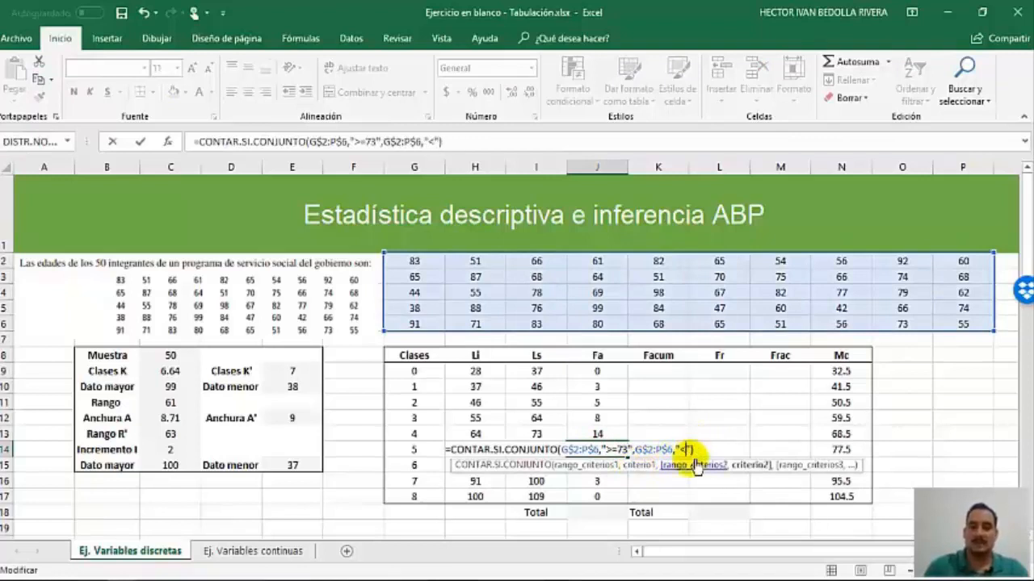
{"action": "key", "text": "Return"}
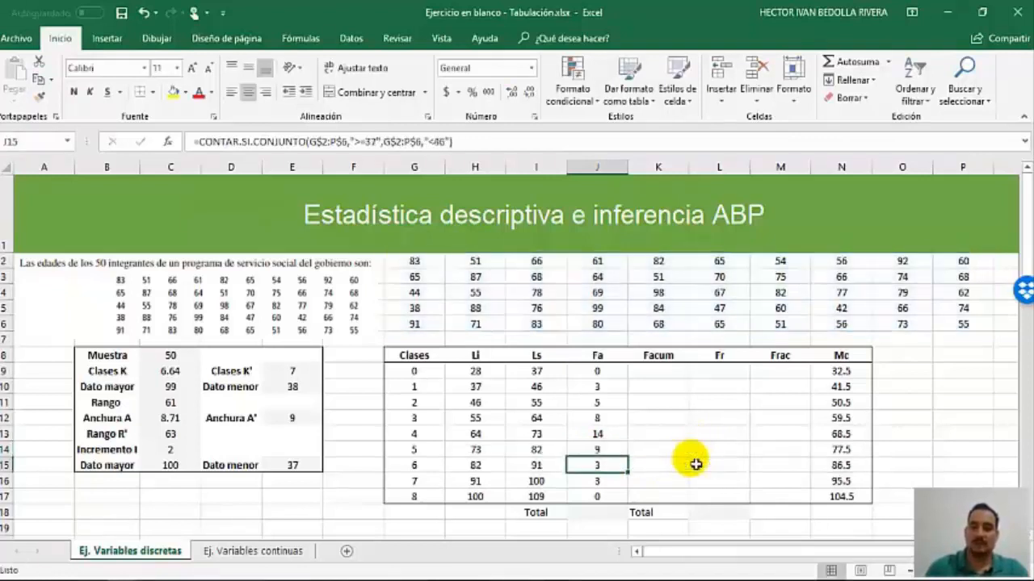
Change the criteria of the class 6 frequency formula in J15 to ">=82" and "<91".
{"action": "double_click", "coordinate": [598, 465]}
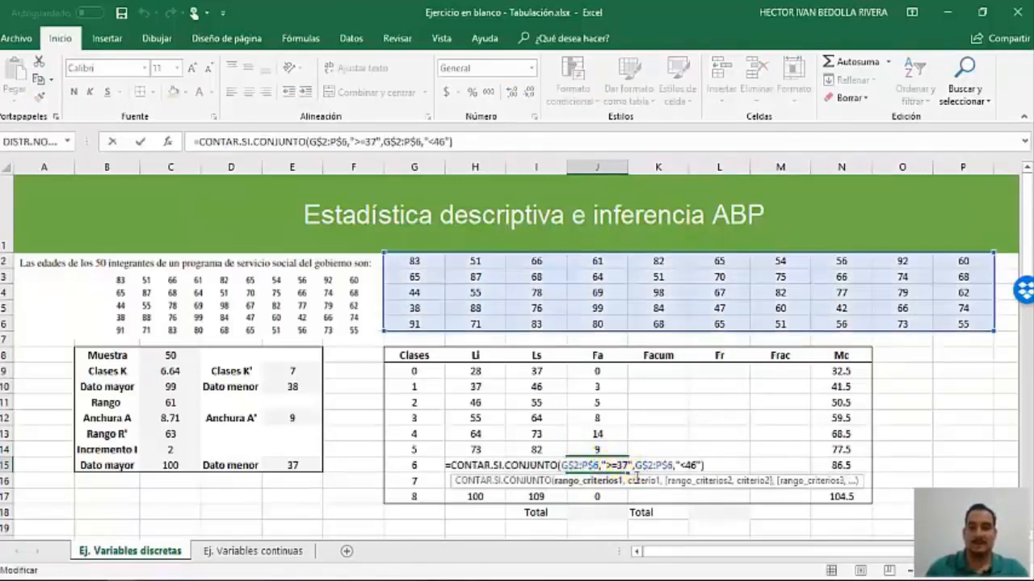
{"action": "left_click", "coordinate": [627, 465]}
{"action": "key", "text": "BackSpace"}
{"action": "key", "text": "BackSpace"}
{"action": "type", "text": "82"}
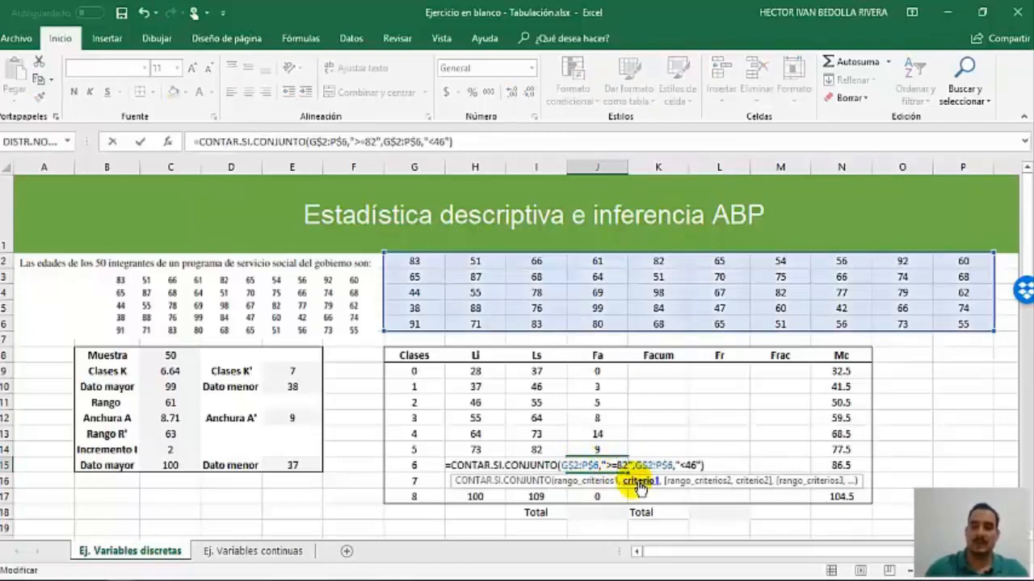
{"action": "left_click", "coordinate": [698, 466]}
{"action": "left_click", "coordinate": [684, 468]}
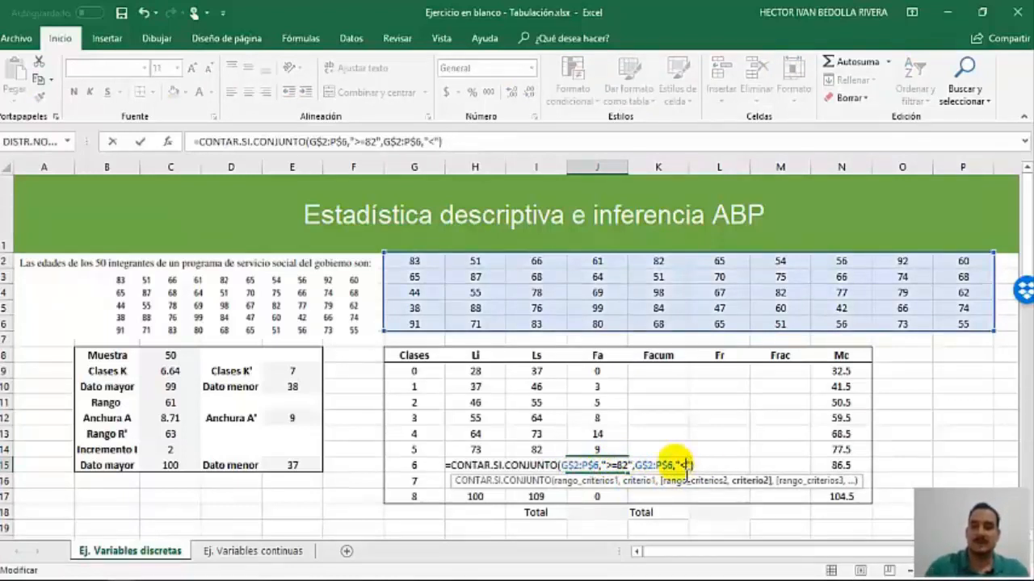
{"action": "key", "text": "Return"}
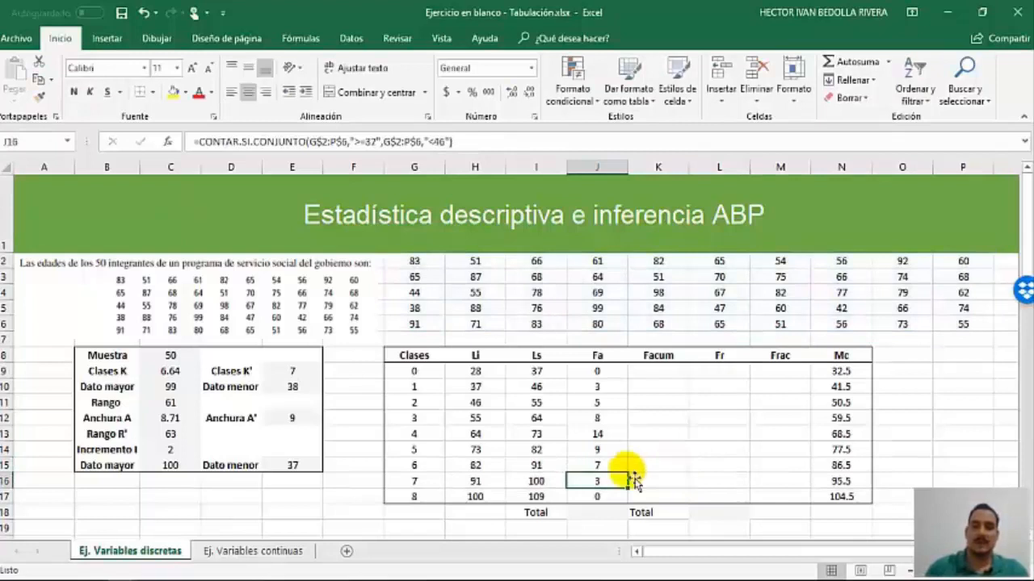
Change the criteria of the class 7 frequency formula in J16 to ">=91" and "<100".
{"action": "double_click", "coordinate": [593, 483]}
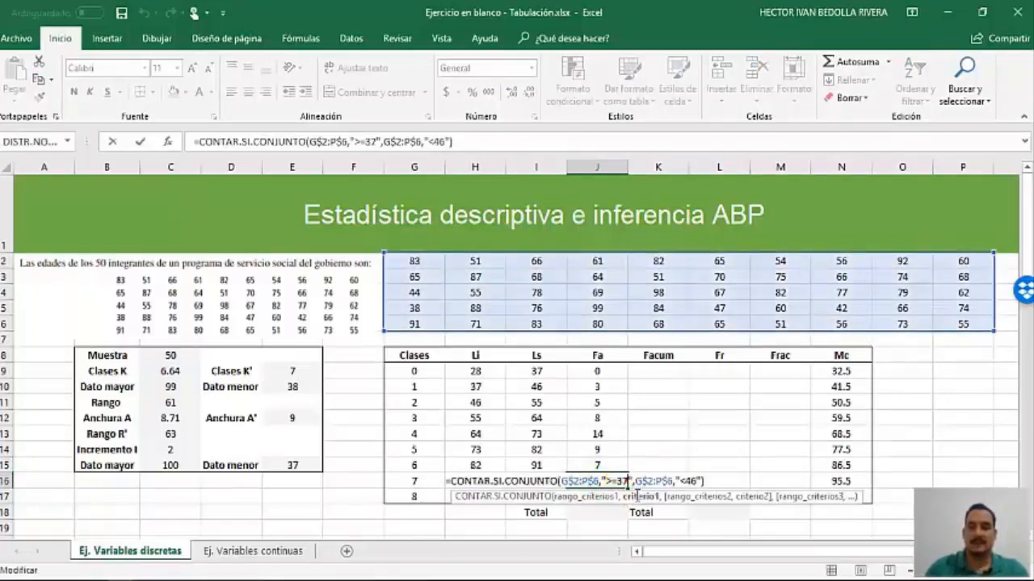
{"action": "left_click", "coordinate": [628, 482]}
{"action": "key", "text": "BackSpace"}
{"action": "key", "text": "BackSpace"}
{"action": "type", "text": "91"}
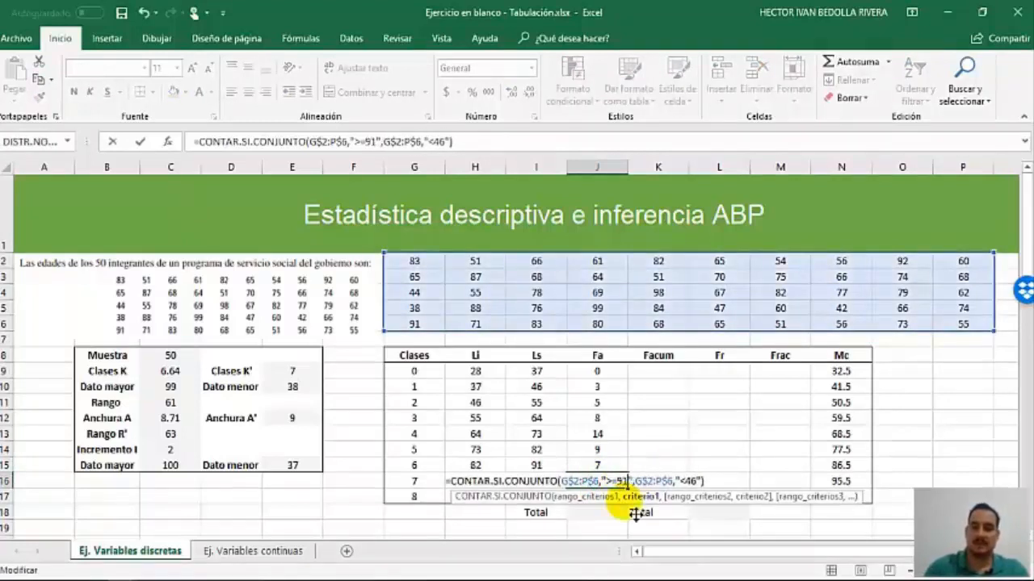
{"action": "left_click", "coordinate": [694, 482]}
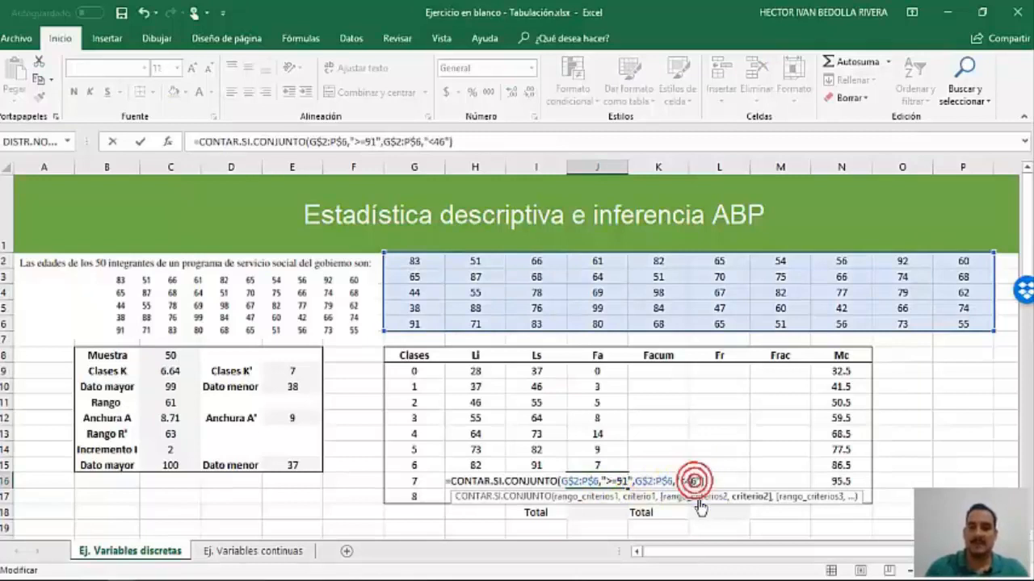
{"action": "key", "text": "BackSpace"}
{"action": "key", "text": "BackSpace"}
{"action": "key", "text": "Return"}
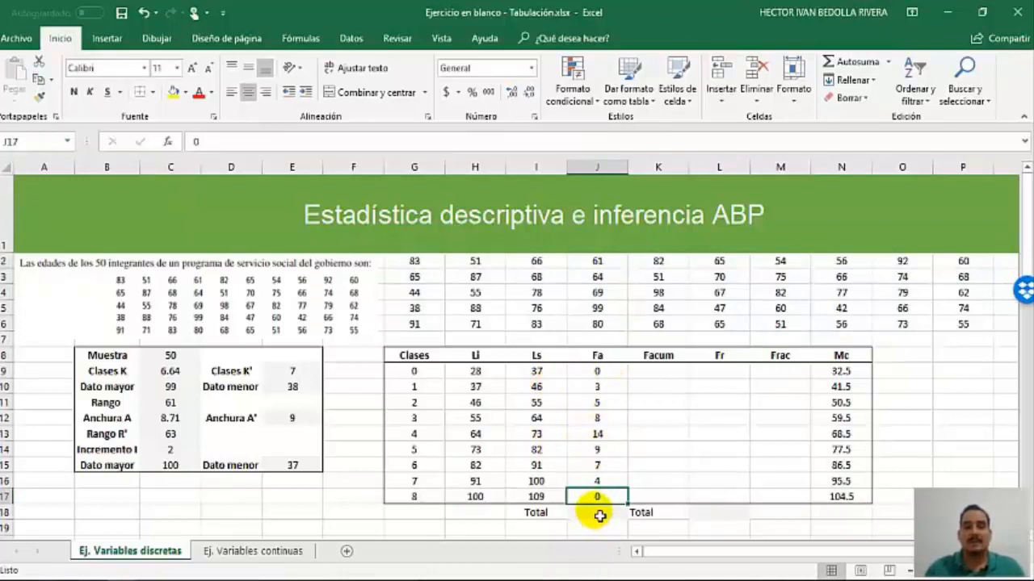
Total the absolute frequencies in J18 with the formula =suma(J9:J17).
{"action": "left_click", "coordinate": [598, 513]}
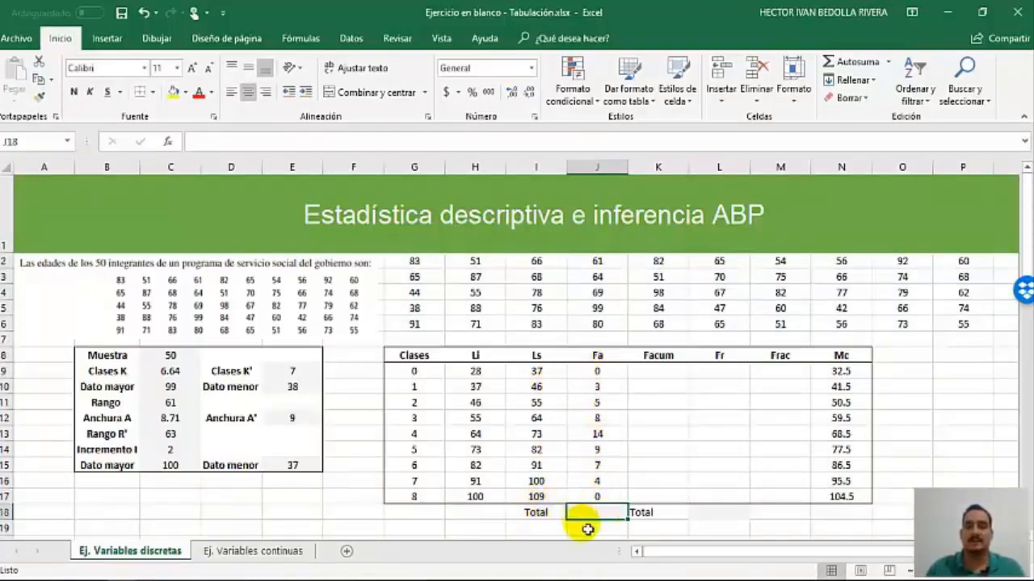
{"action": "key", "text": "BackSpace"}
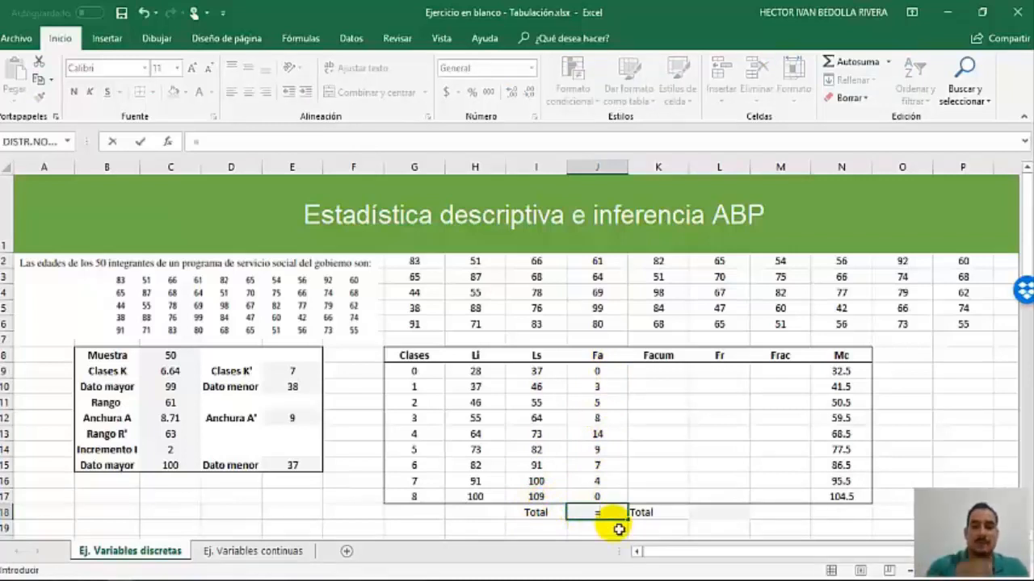
{"action": "type", "text": "=suma("}
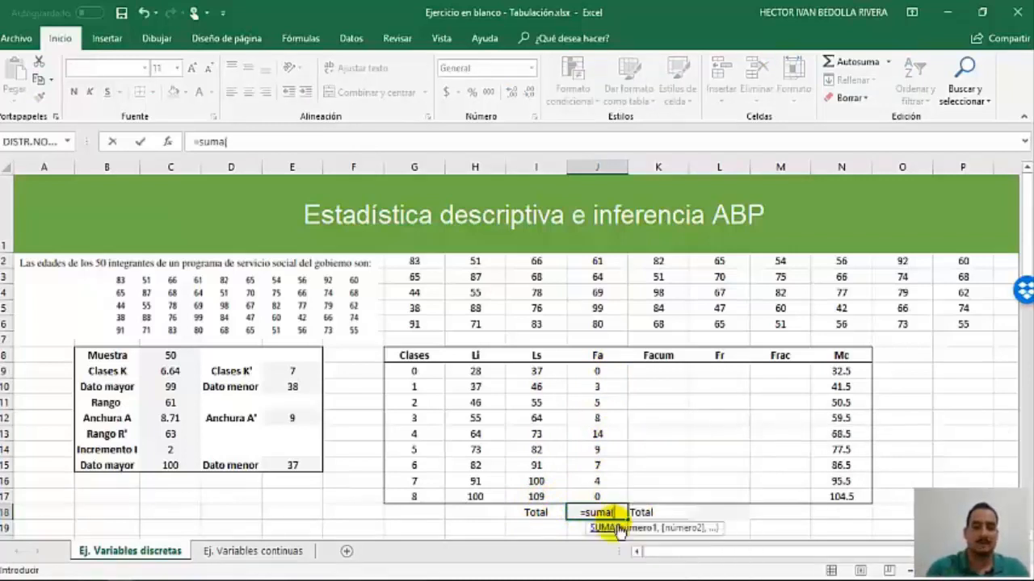
{"action": "left_click_drag", "start_coordinate": [595, 376], "coordinate": [611, 508]}
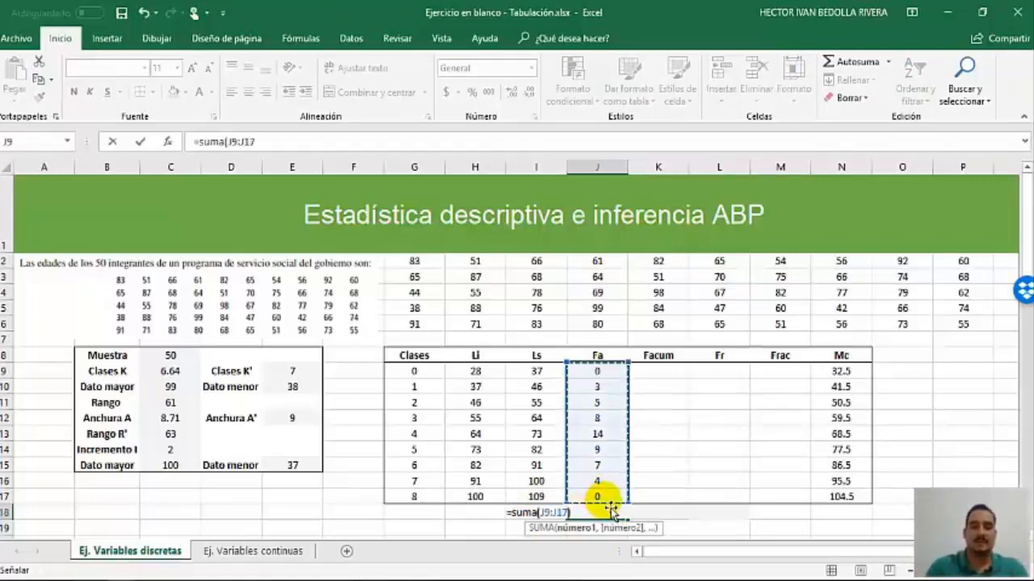
{"action": "type", "text": ")"}
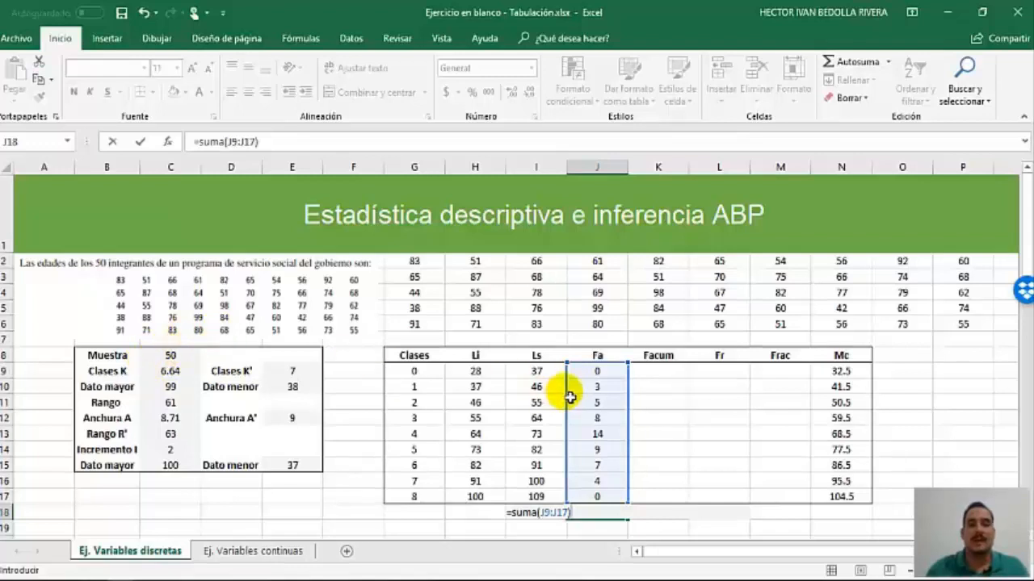
{"action": "key", "text": "Return"}
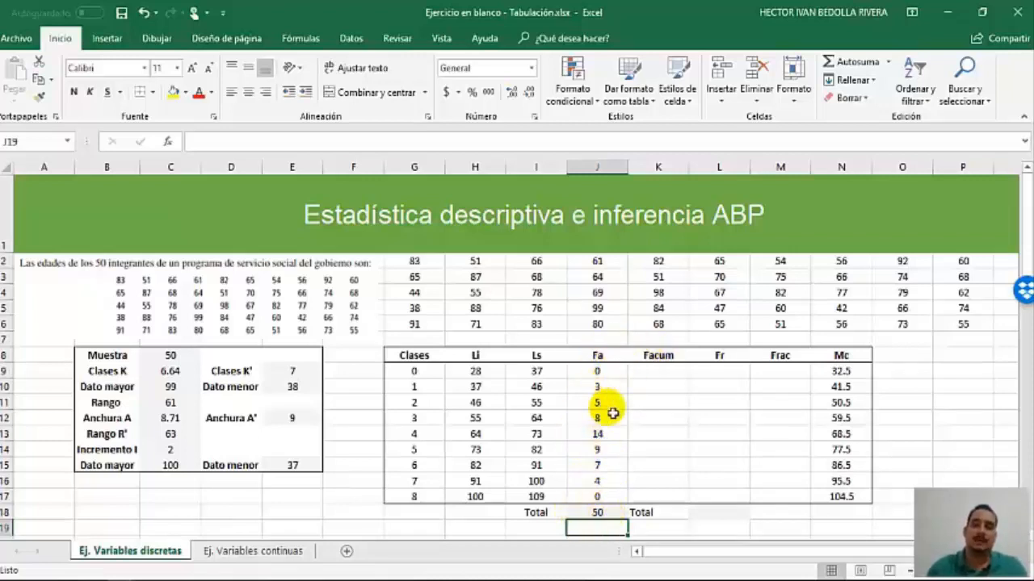
Enter 0 as the class 0 cumulative frequency in K9 and the formula =J10+K9 for class 1 in K10.
{"action": "left_click", "coordinate": [659, 375]}
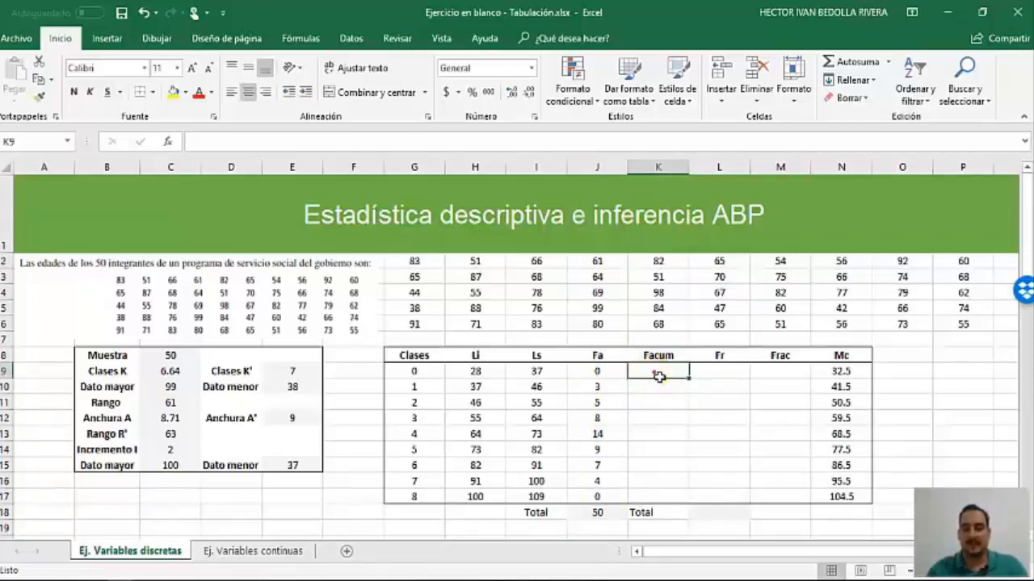
{"action": "type", "text": "0"}
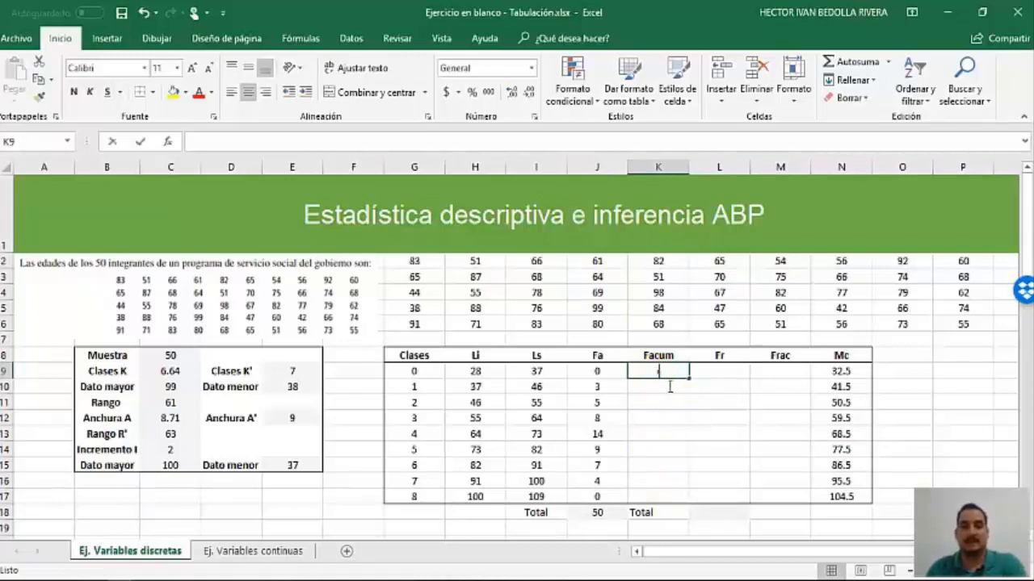
{"action": "left_click", "coordinate": [667, 391]}
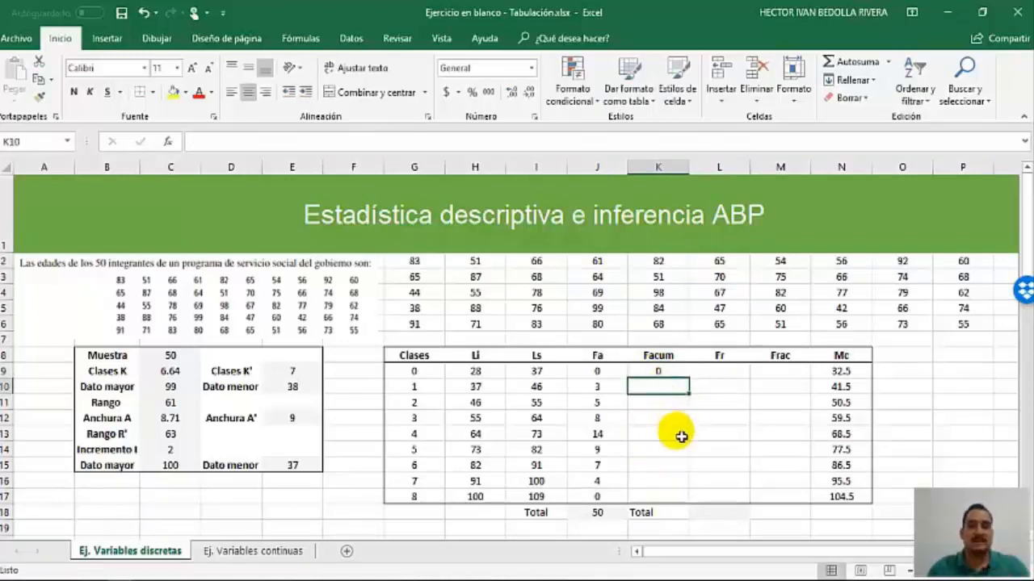
{"action": "type", "text": "="}
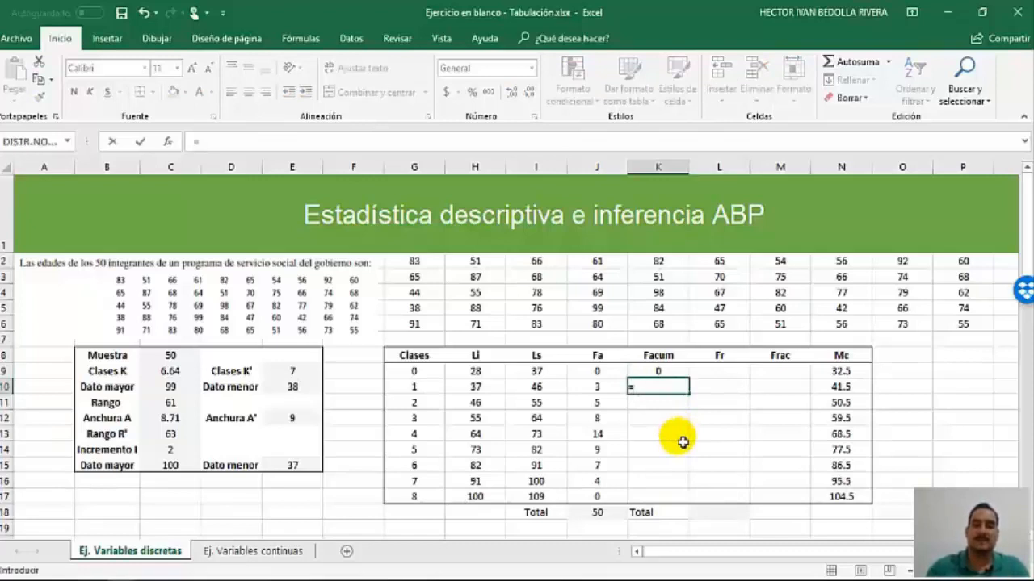
{"action": "left_click", "coordinate": [612, 390]}
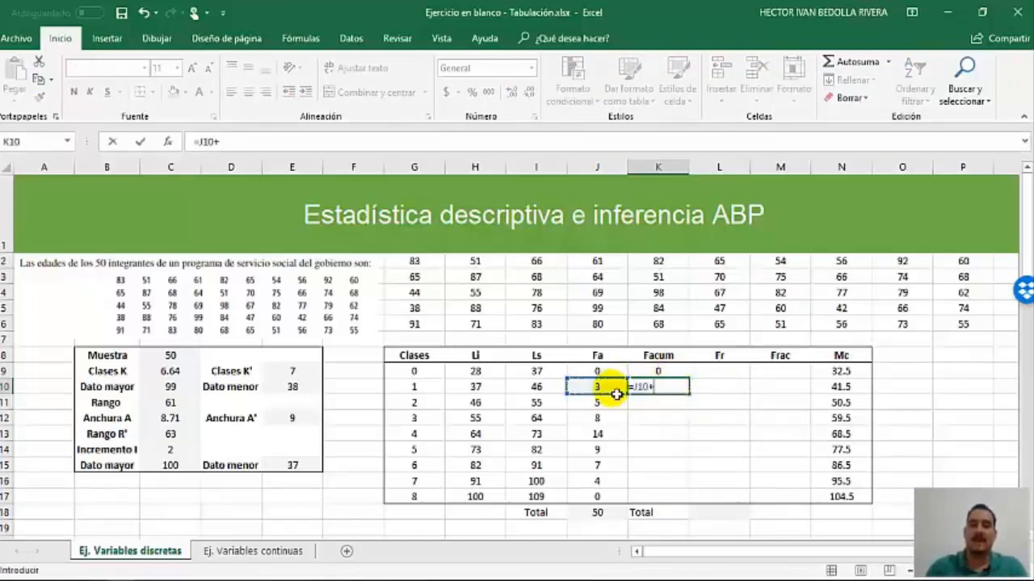
{"action": "type", "text": "+"}
{"action": "left_click", "coordinate": [650, 373]}
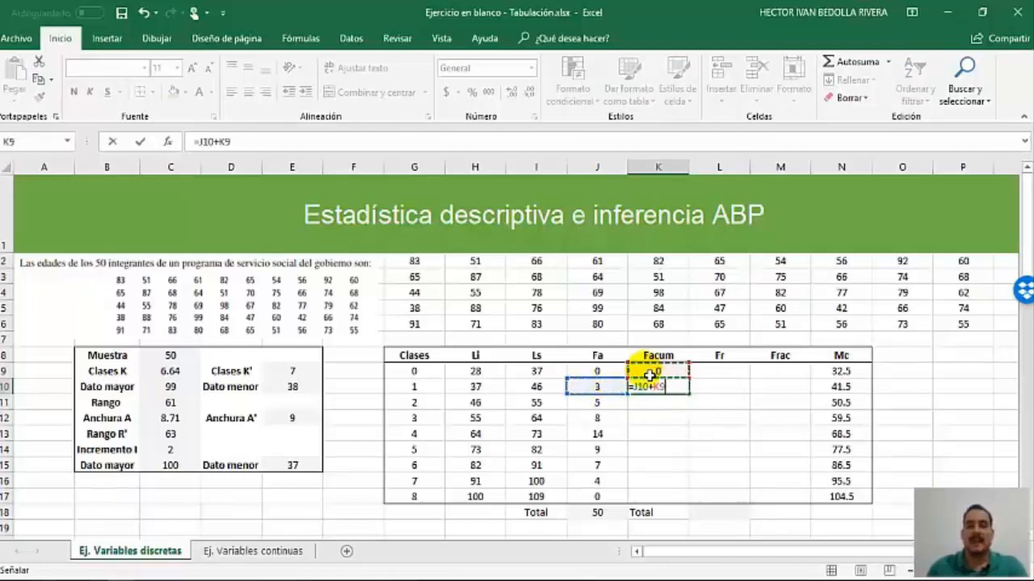
{"action": "key", "text": "Return"}
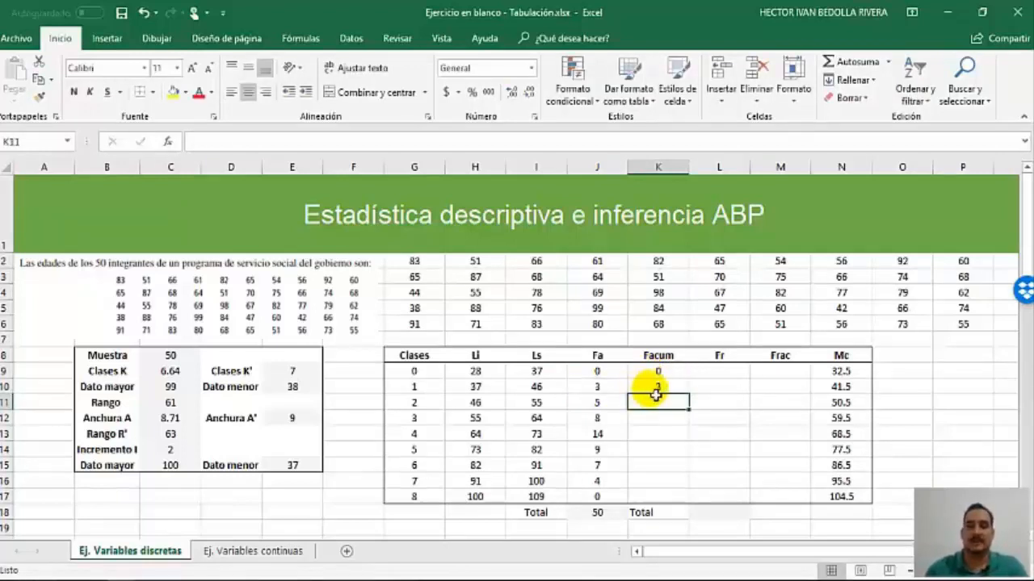
Fill the cumulative frequency formula from K10 down to K16 for classes 1 to 7.
{"action": "left_click", "coordinate": [672, 391]}
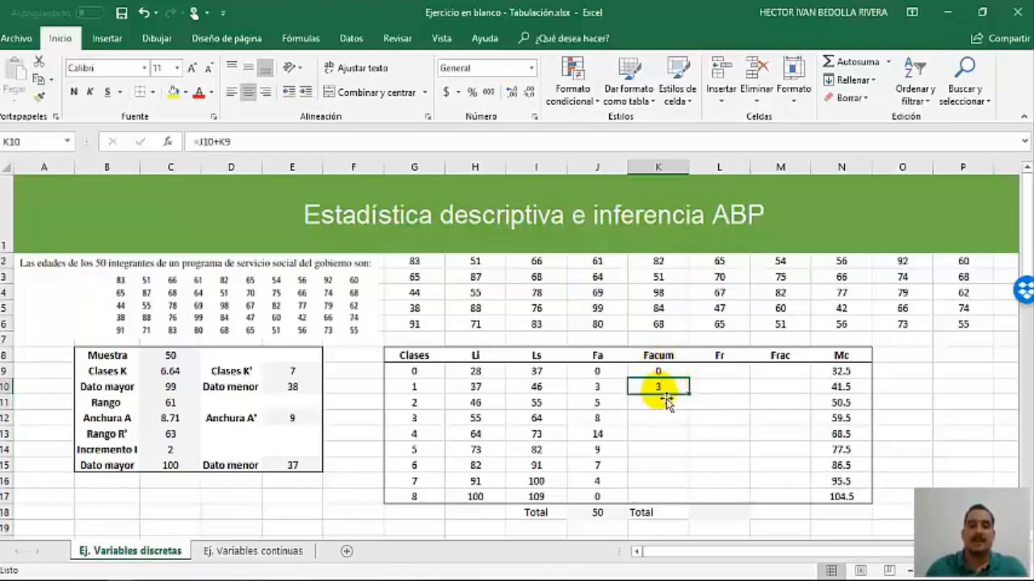
{"action": "left_click_drag", "start_coordinate": [696, 402], "coordinate": [695, 488]}
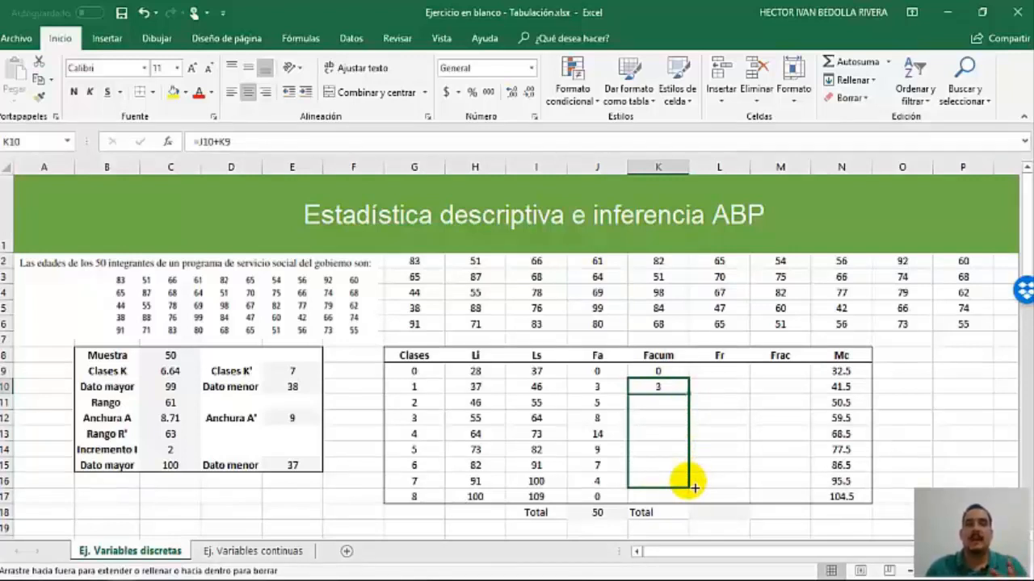
{"action": "left_click_drag", "start_coordinate": [694, 489], "coordinate": [692, 487]}
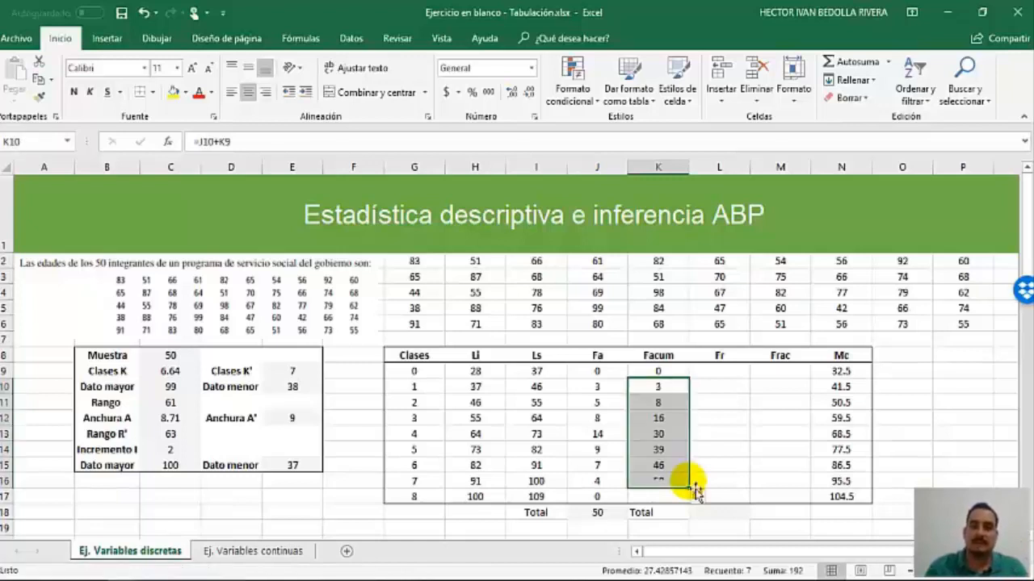
Format the relative frequency cells L9:L17 for classes 0 to 8 as percentages.
{"action": "left_click", "coordinate": [715, 417]}
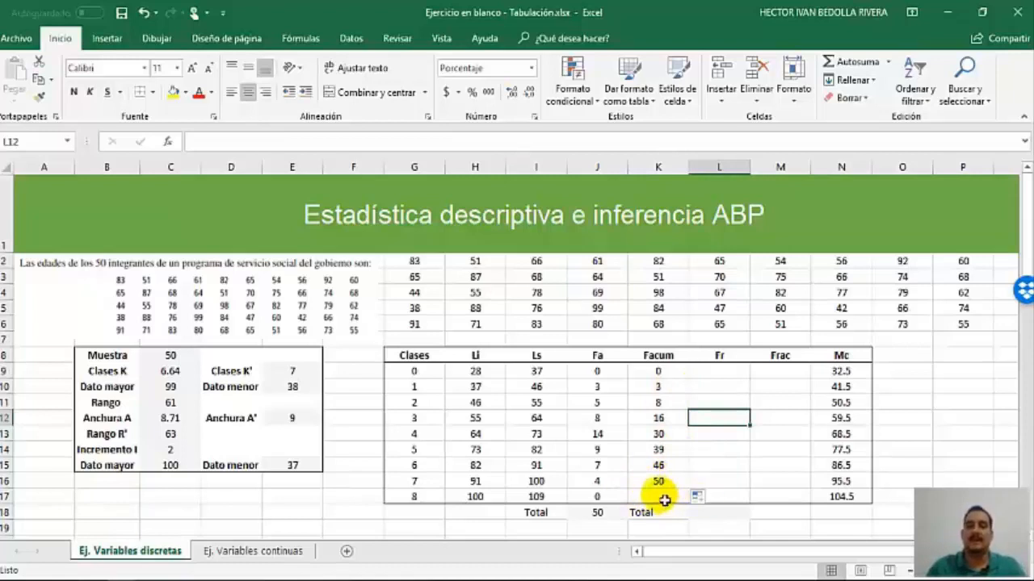
{"action": "left_click", "coordinate": [718, 372]}
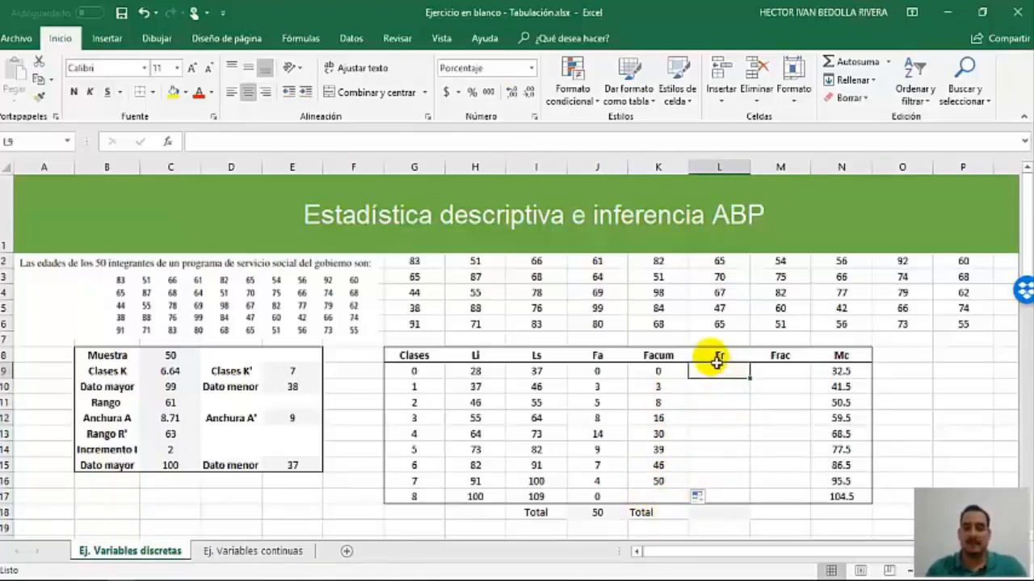
{"action": "left_click_drag", "start_coordinate": [729, 378], "coordinate": [717, 500]}
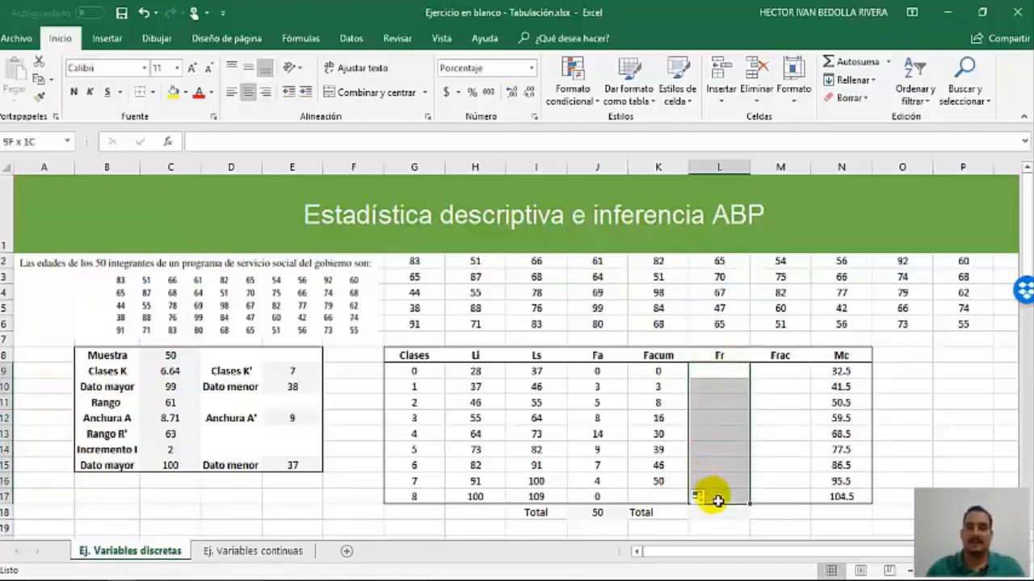
{"action": "left_click", "coordinate": [532, 68]}
{"action": "left_click", "coordinate": [512, 331]}
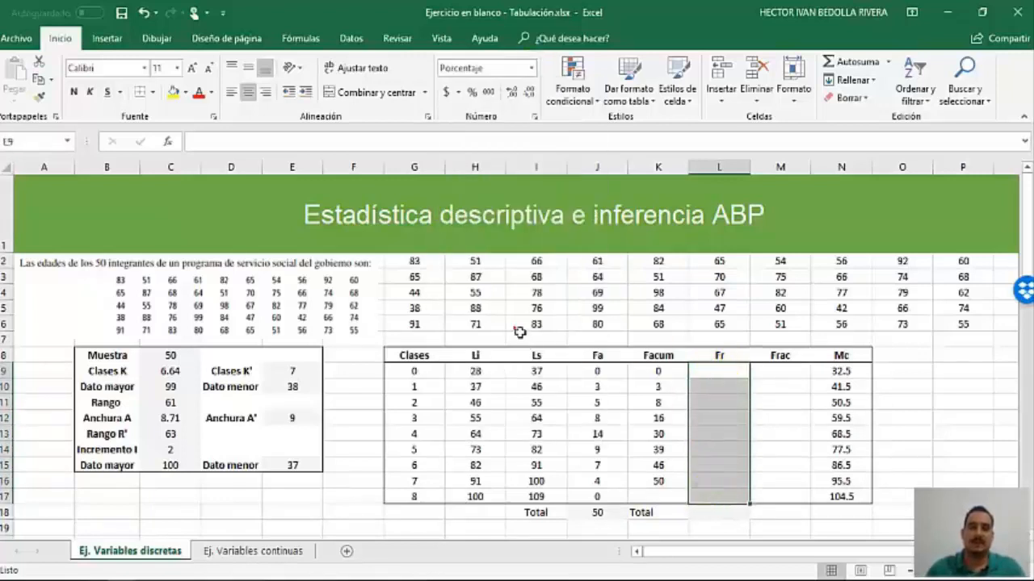
Enter 0% as the class 0 relative frequency in L9.
{"action": "left_click", "coordinate": [702, 374]}
{"action": "left_click_drag", "start_coordinate": [740, 378], "coordinate": [742, 377]}
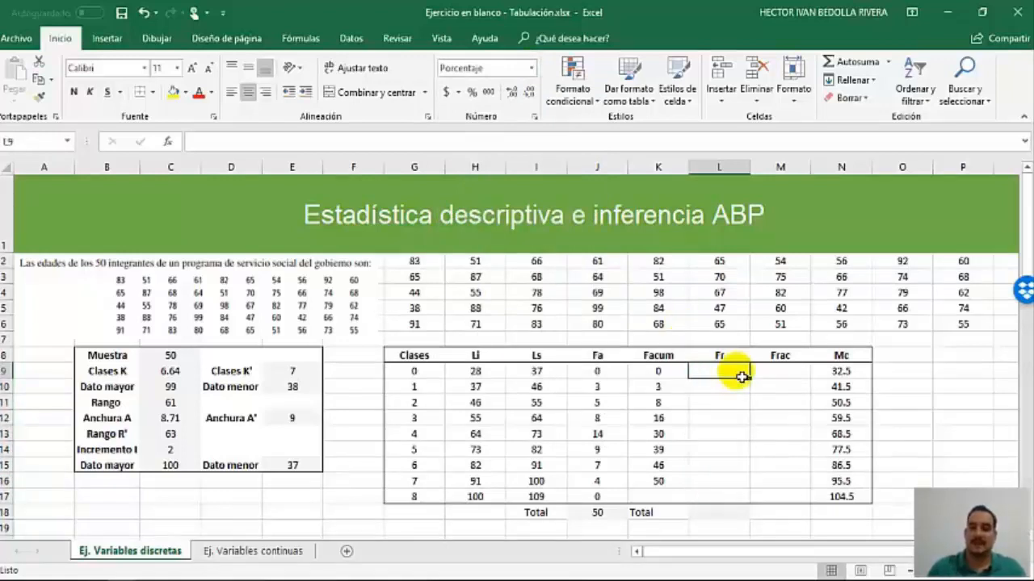
{"action": "type", "text": "0"}
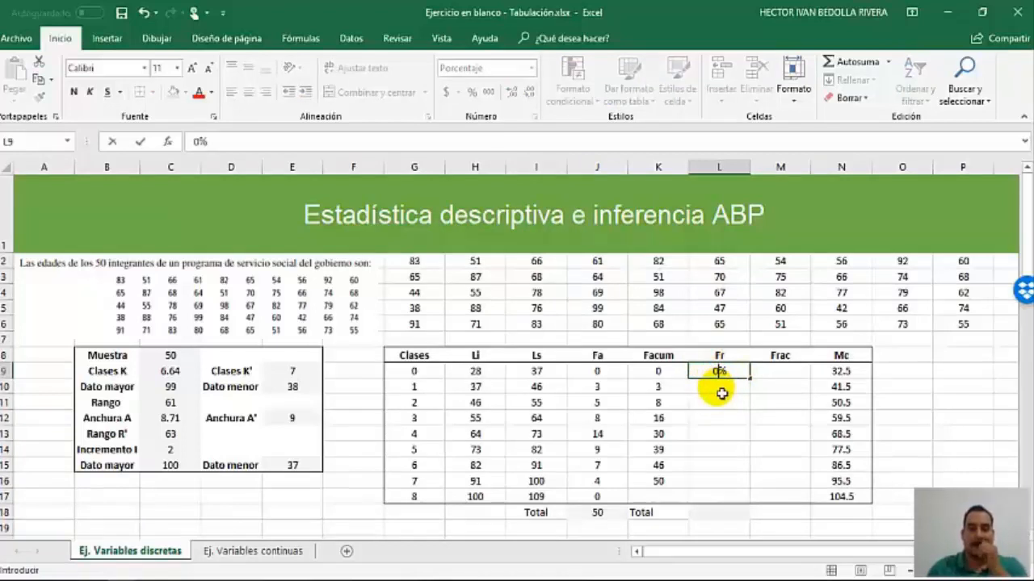
{"action": "key", "text": "ctrl+Return"}
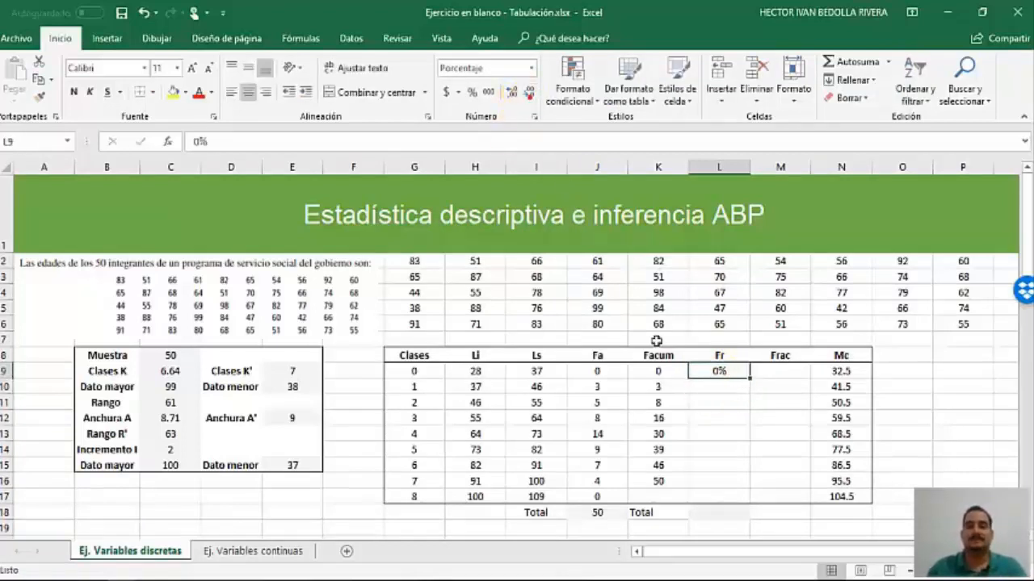
Enter the class 1 relative frequency formula =J10/J$18 in L10, keeping the row of the total fixed.
{"action": "left_click", "coordinate": [721, 388]}
{"action": "left_click", "coordinate": [721, 389]}
{"action": "type", "text": "="}
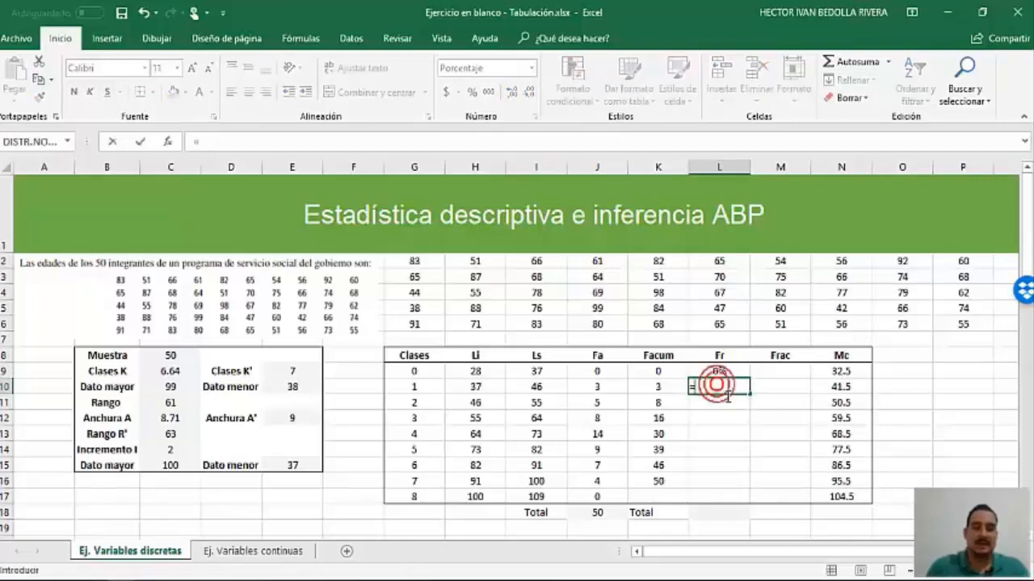
{"action": "left_click", "coordinate": [614, 391]}
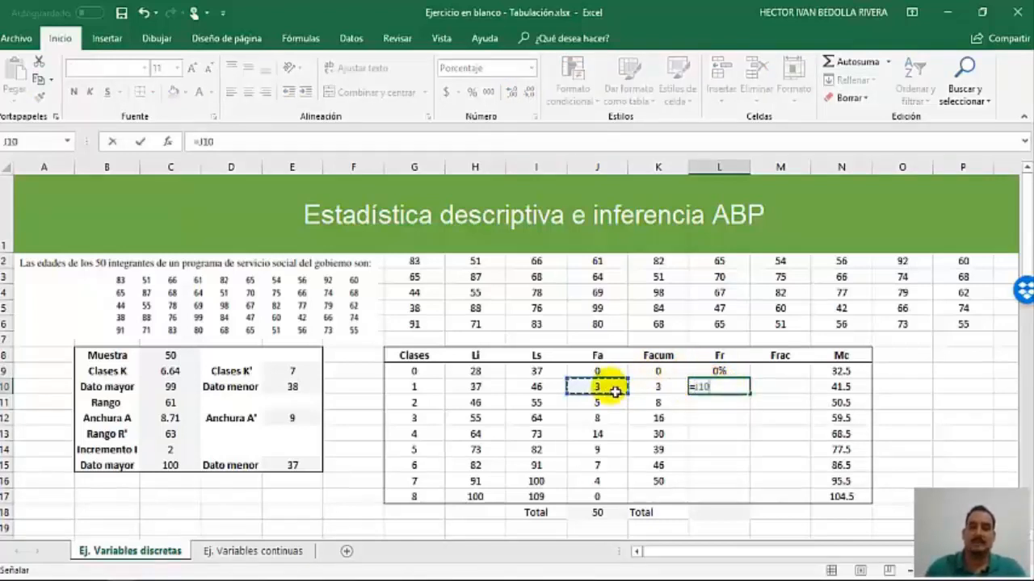
{"action": "type", "text": "/"}
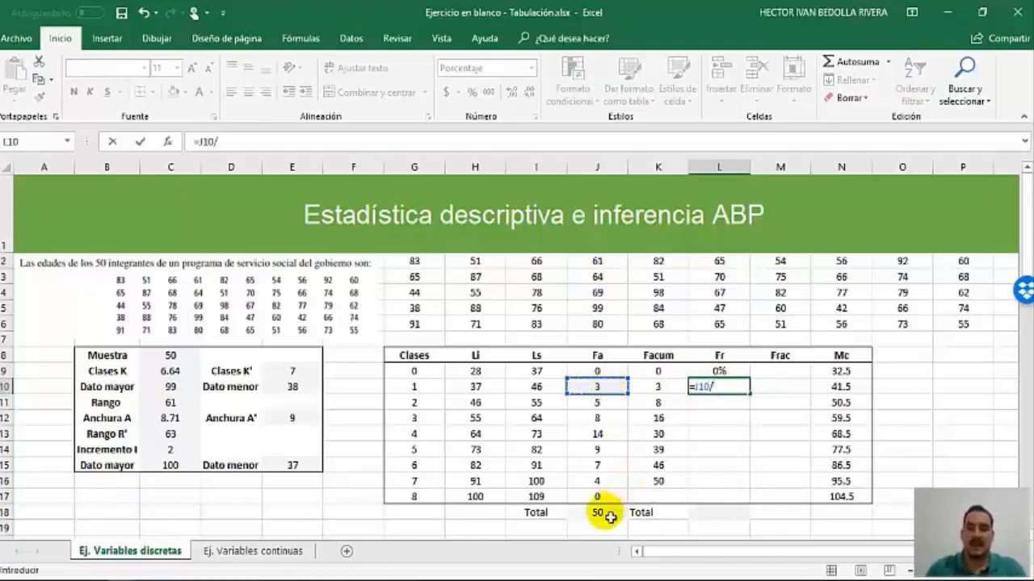
{"action": "left_click", "coordinate": [613, 513]}
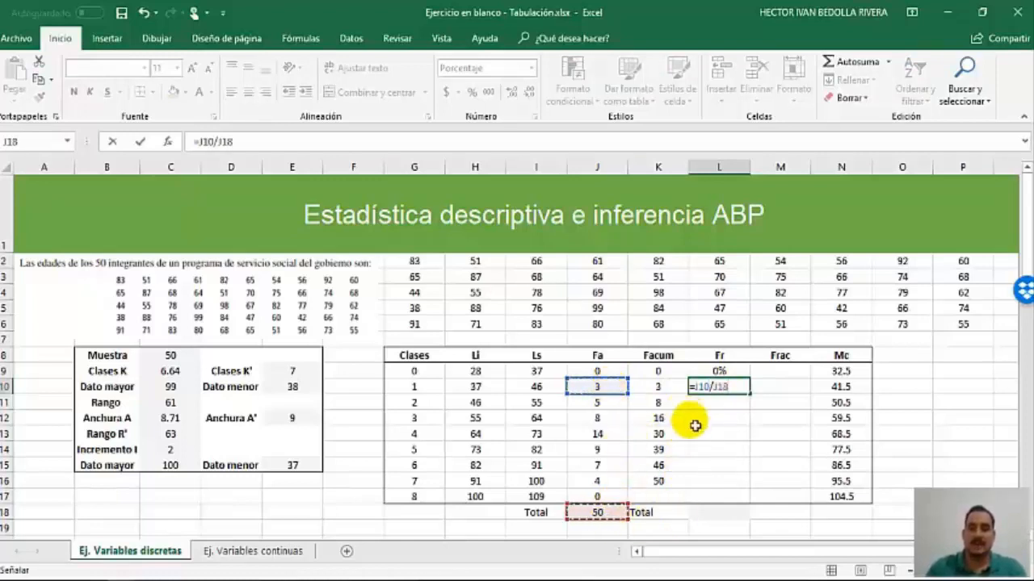
{"action": "left_click", "coordinate": [729, 393]}
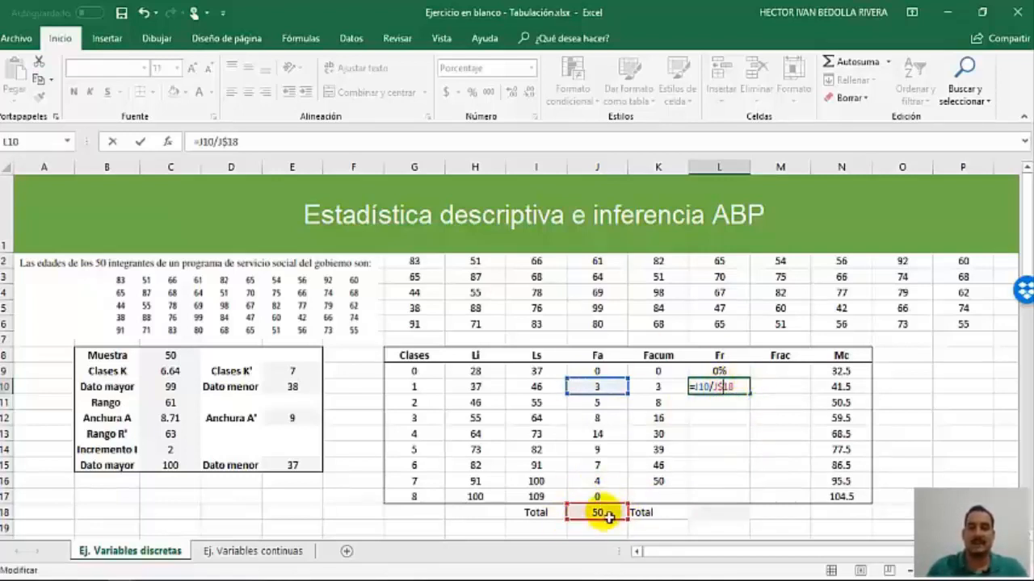
{"action": "key", "text": "Return"}
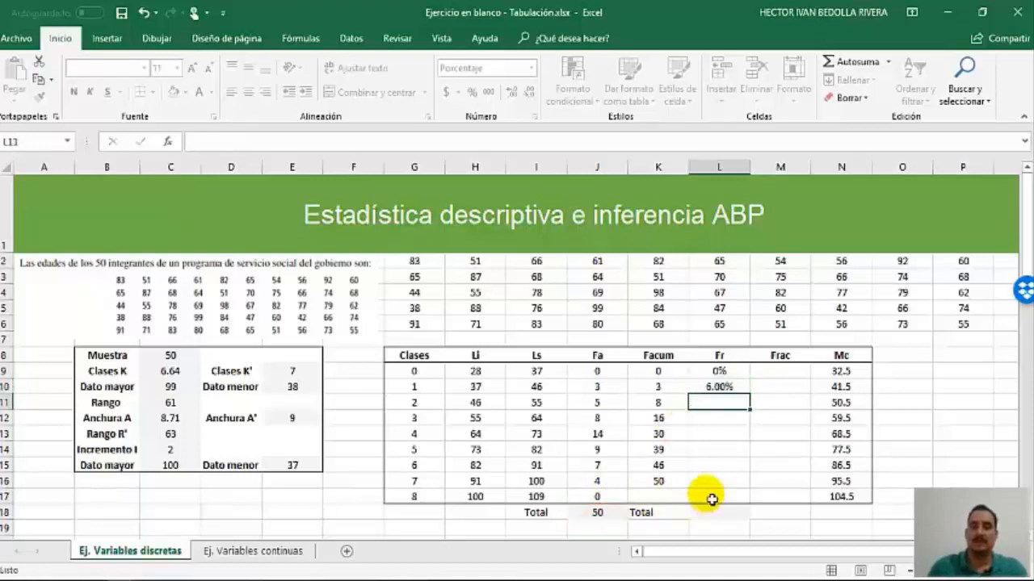
Show L10 without decimals and fill its relative frequency formula down to L17 for classes 2 to 8.
{"action": "left_click", "coordinate": [721, 390]}
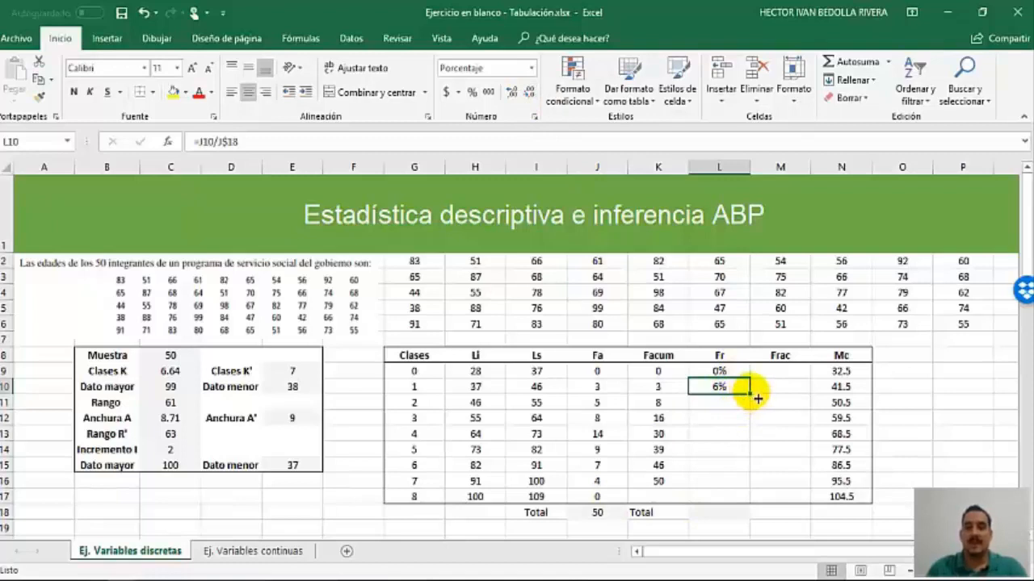
{"action": "left_click_drag", "start_coordinate": [757, 399], "coordinate": [752, 507]}
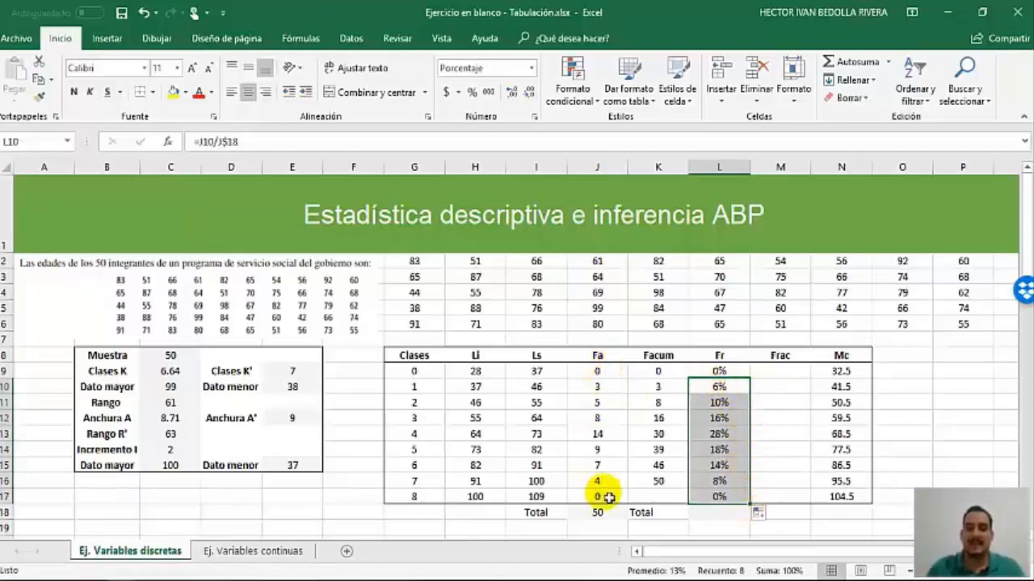
{"action": "left_click", "coordinate": [727, 482]}
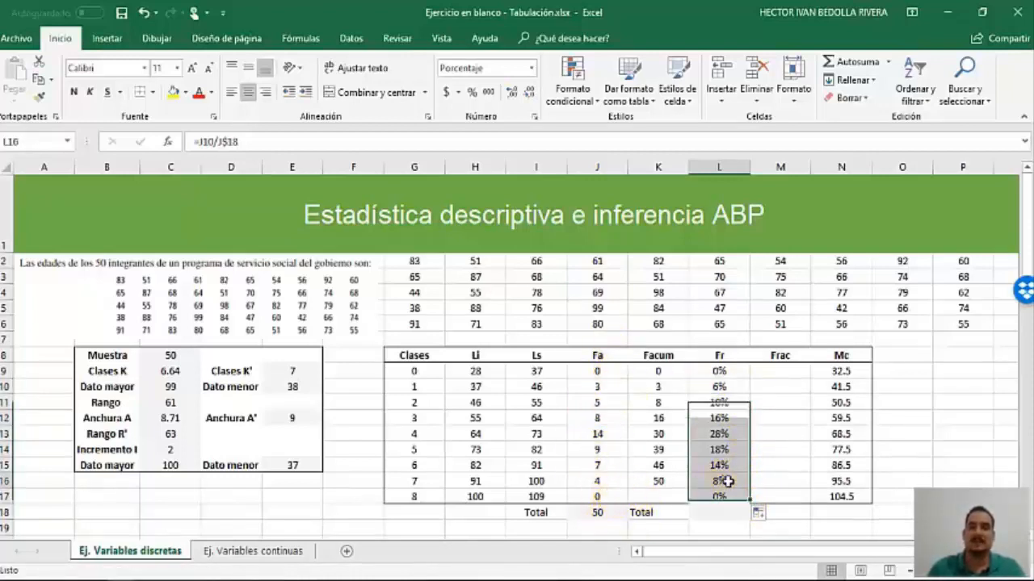
Apply a bottom border to the class 8 relative frequency cell L17.
{"action": "left_click", "coordinate": [718, 495]}
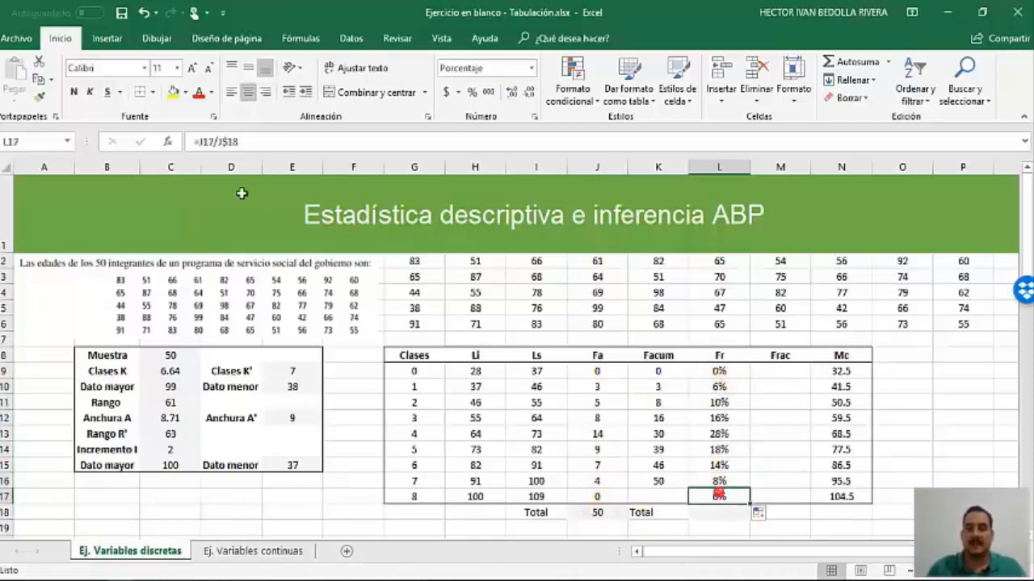
{"action": "left_click", "coordinate": [142, 90]}
{"action": "left_click", "coordinate": [723, 418]}
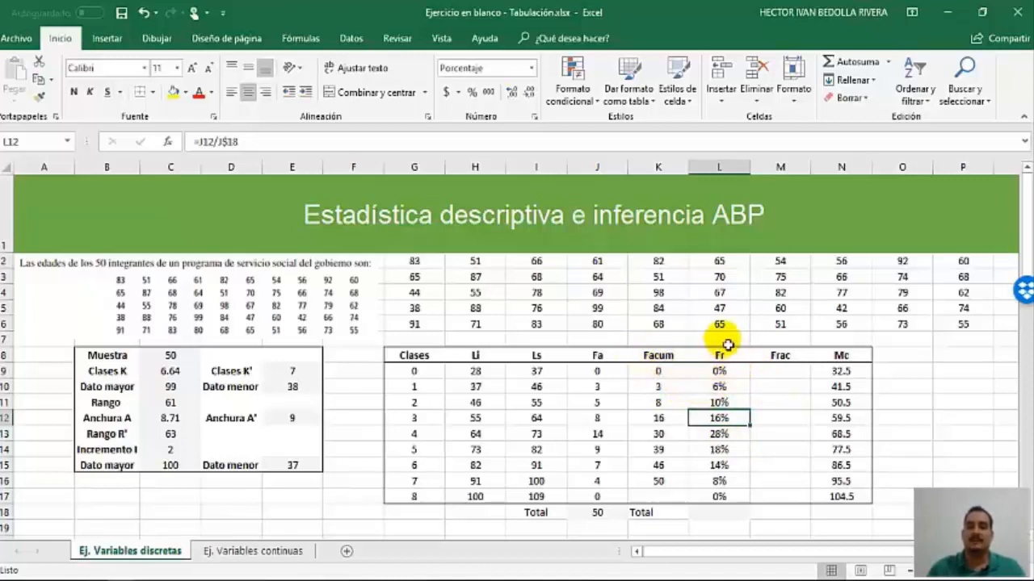
Format the cumulative relative frequency cells M9:M17 under Frac as percentages.
{"action": "left_click", "coordinate": [781, 372]}
{"action": "left_click_drag", "start_coordinate": [781, 371], "coordinate": [780, 495]}
{"action": "left_click", "coordinate": [529, 75]}
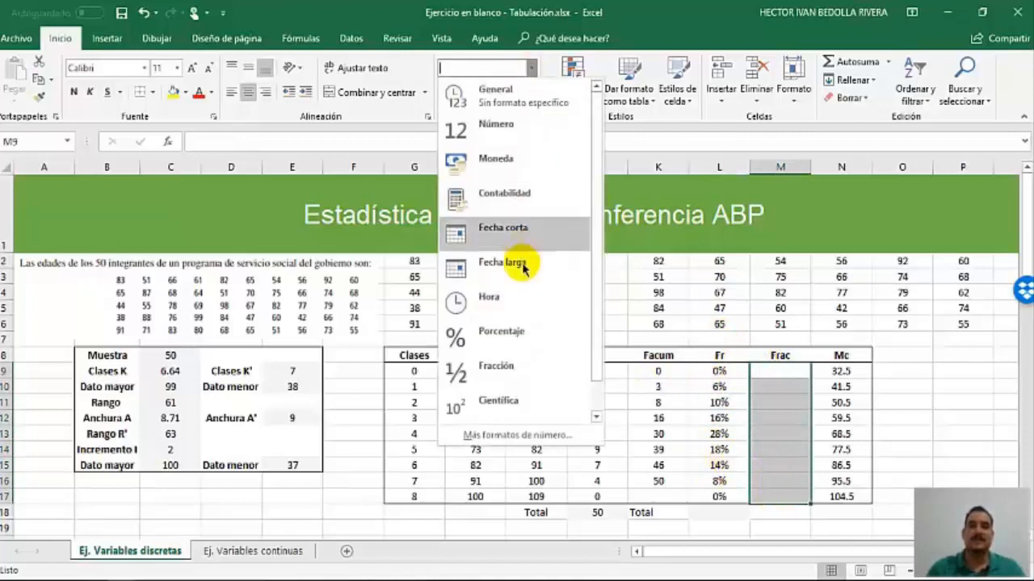
{"action": "left_click", "coordinate": [521, 321]}
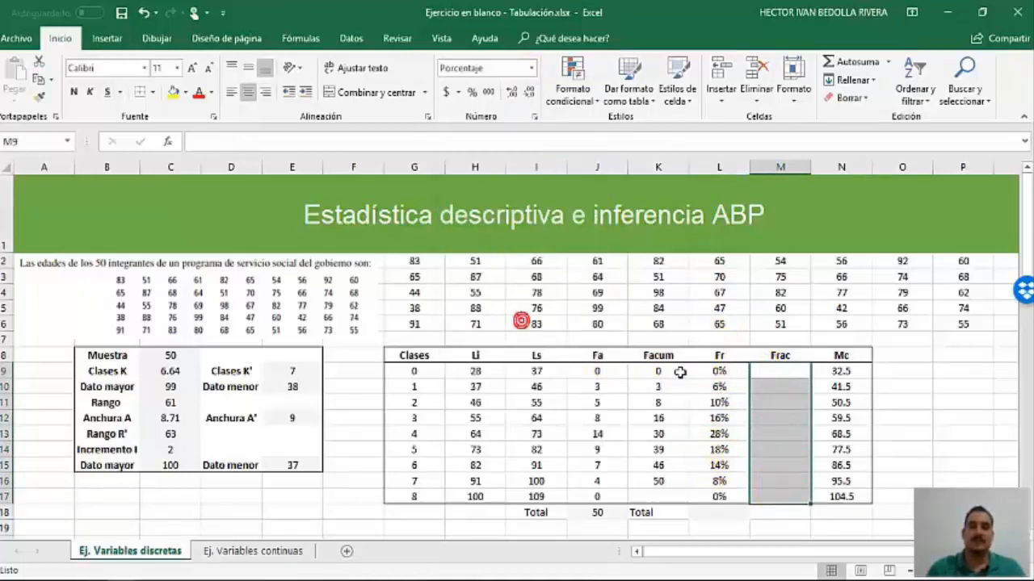
Enter 0% as the class 0 cumulative relative frequency in M9 and show it without decimals.
{"action": "left_click", "coordinate": [784, 372]}
{"action": "type", "text": "0"}
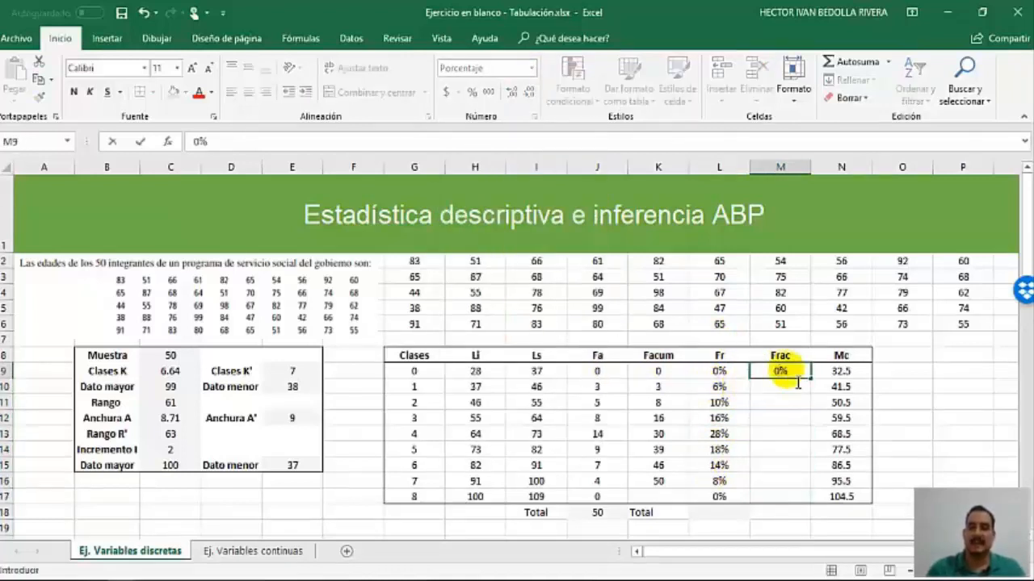
{"action": "left_click", "coordinate": [791, 388]}
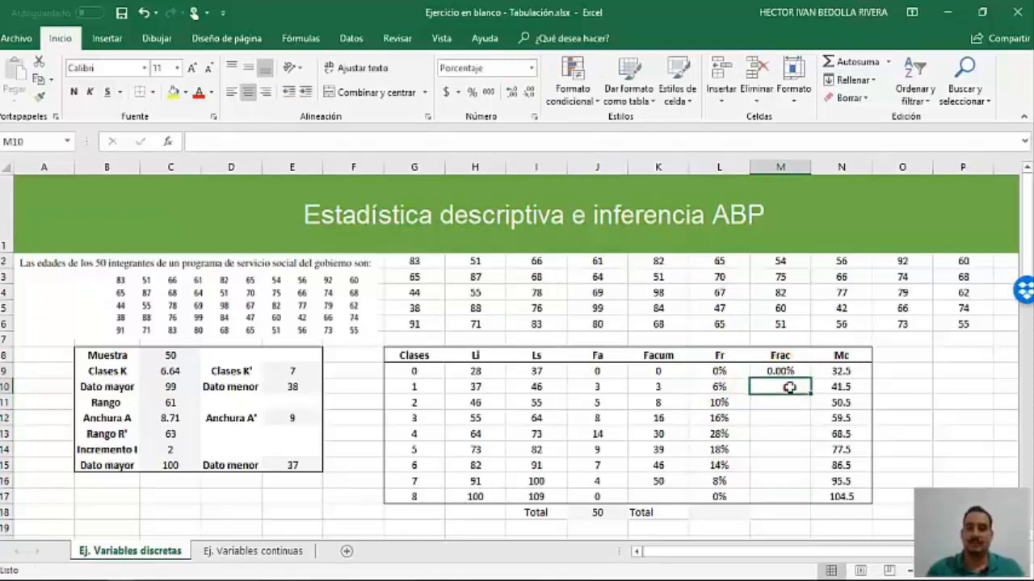
{"action": "left_click", "coordinate": [534, 91]}
{"action": "left_click", "coordinate": [535, 92]}
Enter the class 1 cumulative relative frequency formula =L10+M9 in M10.
{"action": "left_click", "coordinate": [798, 393]}
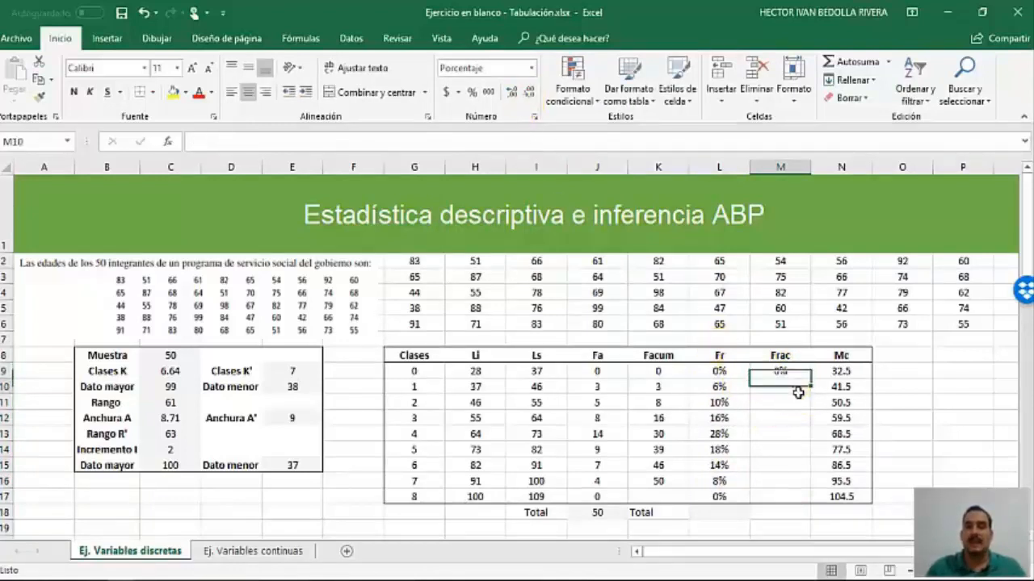
{"action": "type", "text": "="}
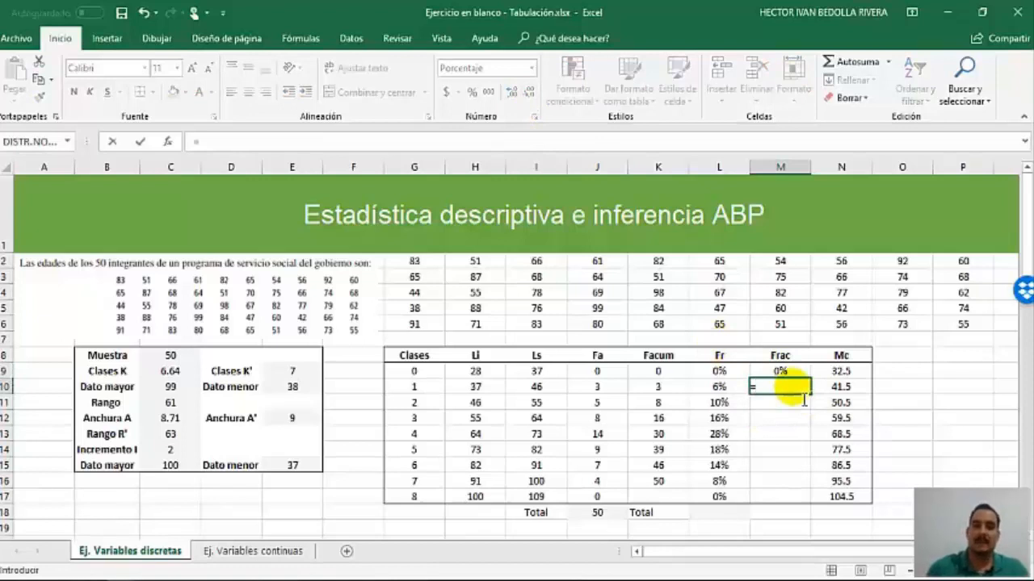
{"action": "left_click", "coordinate": [717, 387]}
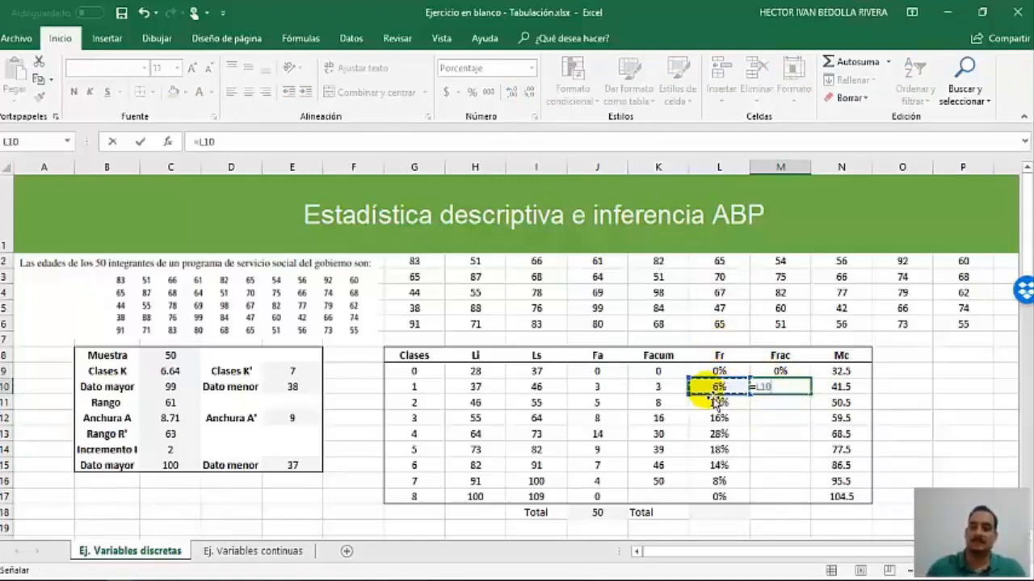
{"action": "type", "text": "+"}
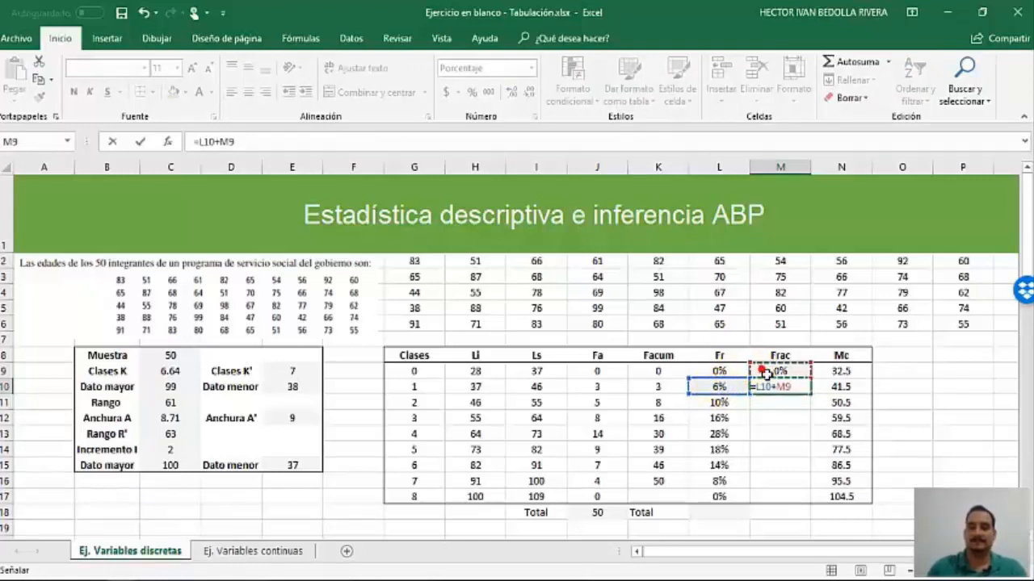
{"action": "key", "text": "Return"}
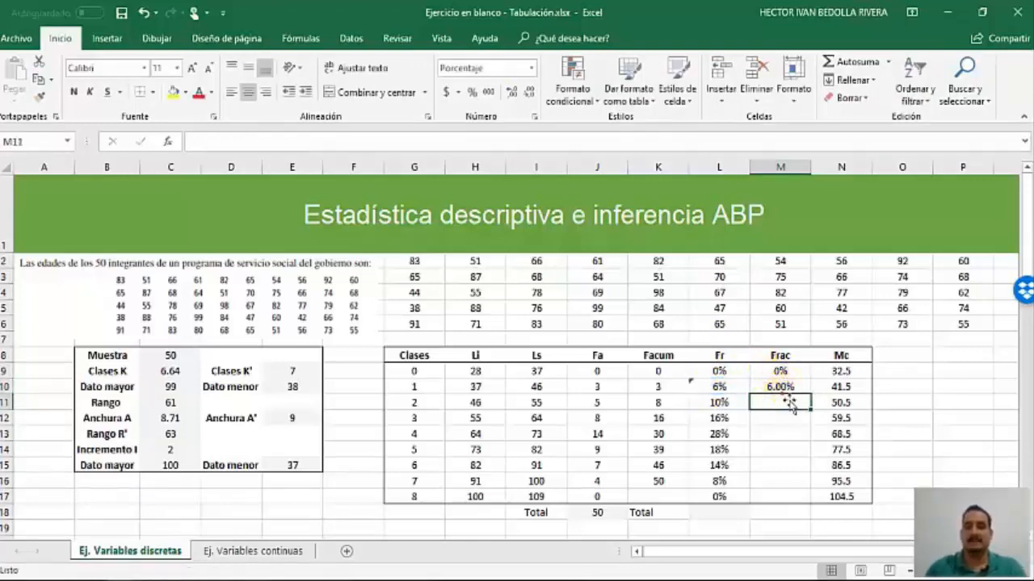
Show M10 without decimals and fill its cumulative formula down to M16 for classes 2 to 7.
{"action": "left_click", "coordinate": [783, 389]}
{"action": "left_click", "coordinate": [533, 92]}
{"action": "left_click", "coordinate": [533, 91]}
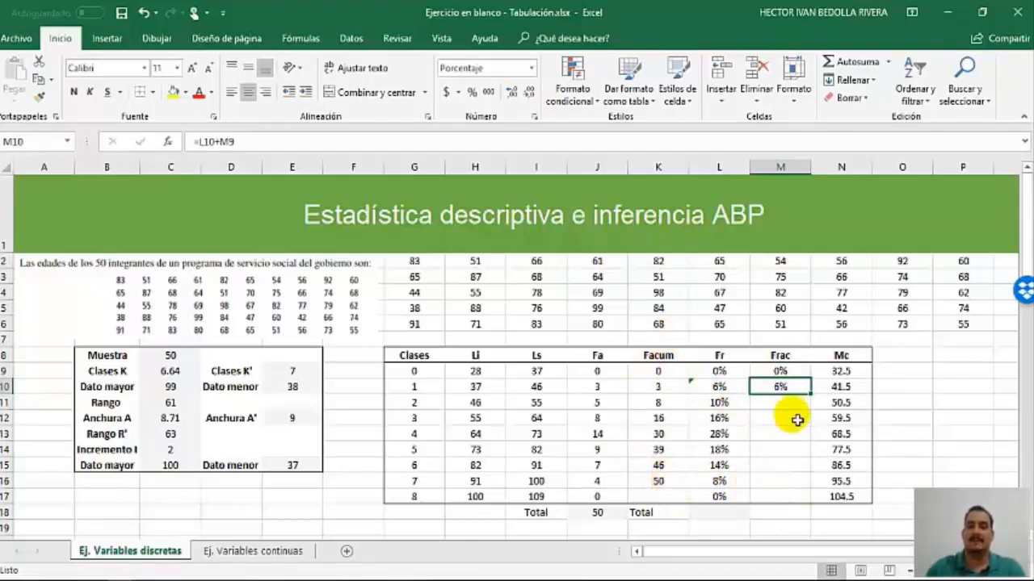
{"action": "left_click_drag", "start_coordinate": [814, 402], "coordinate": [815, 492]}
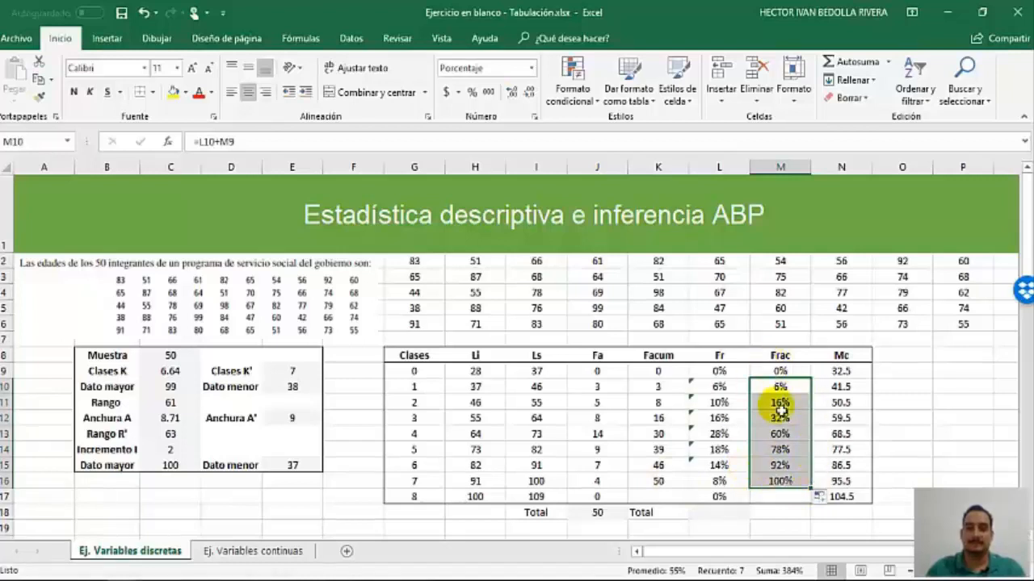
{"action": "left_click", "coordinate": [840, 450]}
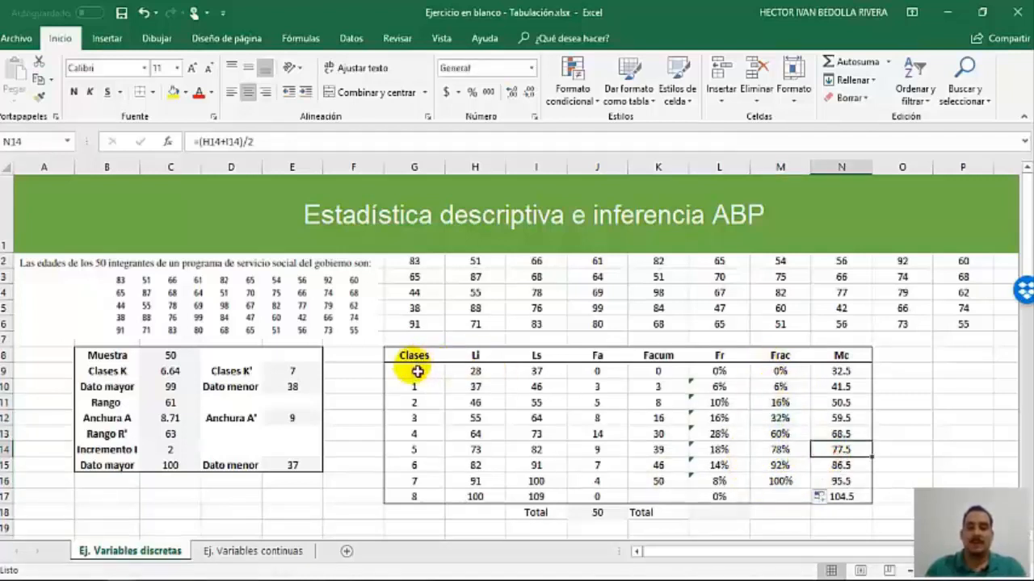
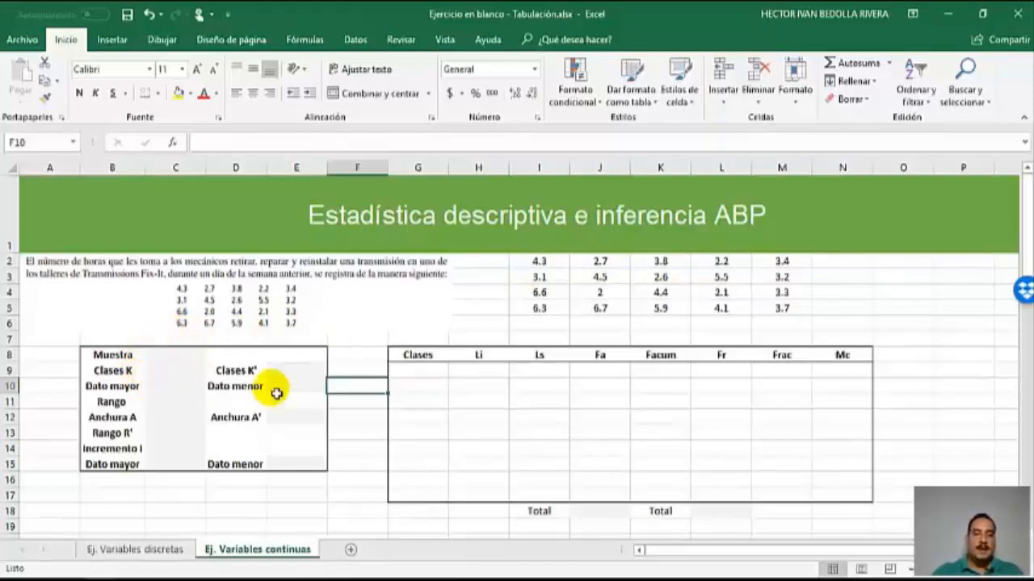
Copy the parameter formulas C8:C15, from Muestra to Dato mayor, on the Ej. Variables discretas sheet.
{"action": "left_click", "coordinate": [149, 552]}
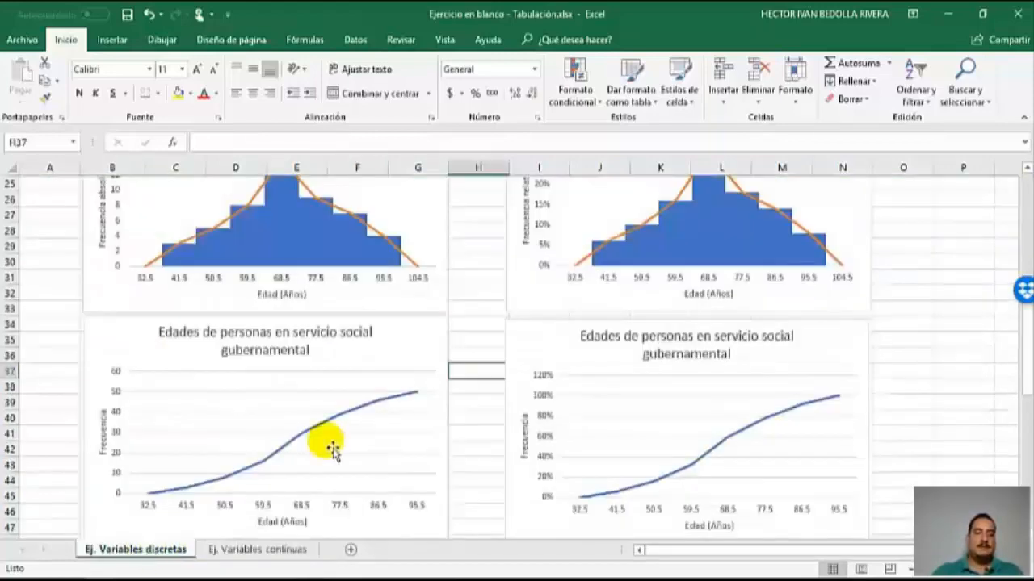
{"action": "scroll", "coordinate": [307, 436], "scroll_direction": "up", "scroll_amount": 5}
{"action": "scroll", "coordinate": [294, 432], "scroll_direction": "up", "scroll_amount": 4}
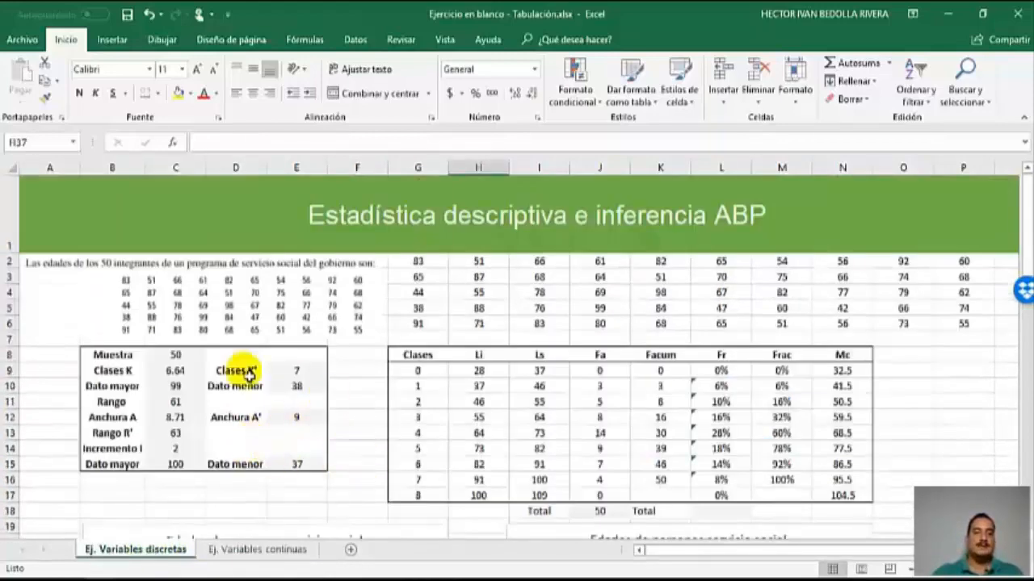
{"action": "left_click_drag", "start_coordinate": [188, 361], "coordinate": [175, 464]}
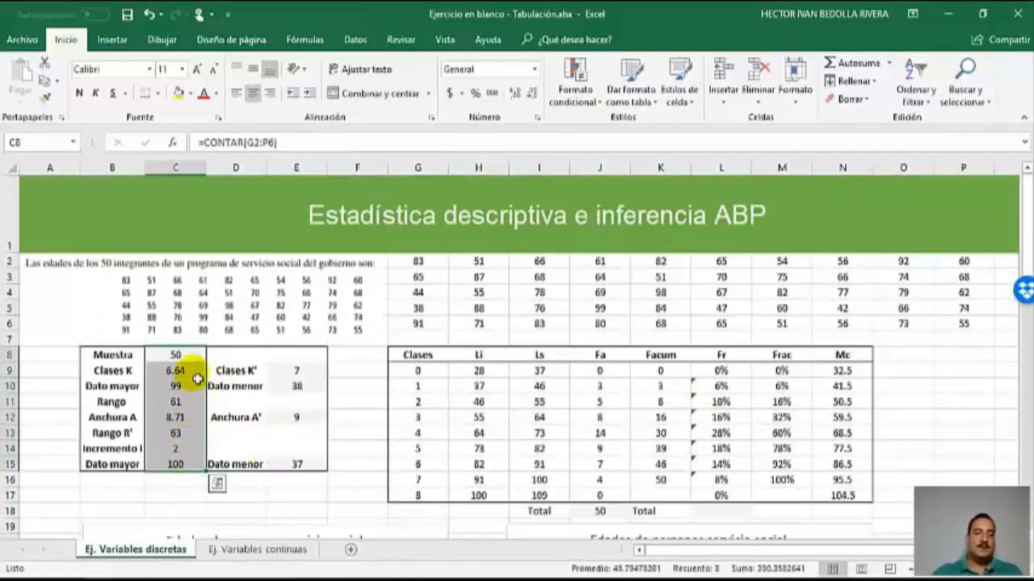
{"action": "right_click", "coordinate": [175, 401]}
{"action": "left_click", "coordinate": [224, 97]}
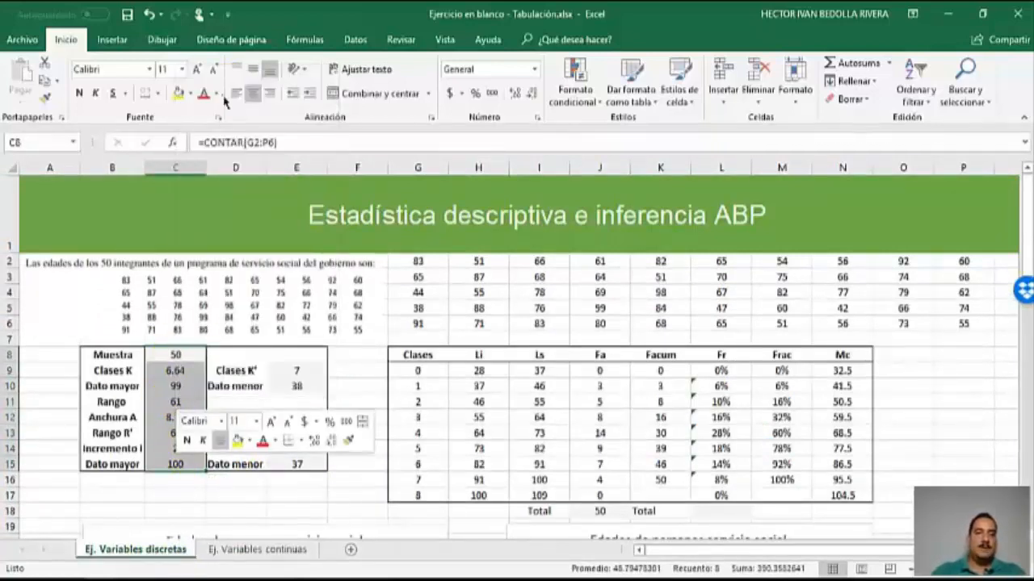
Paste the copied cells as formulas only starting at C8 on the Ej. Variables continuas sheet.
{"action": "left_click", "coordinate": [266, 554]}
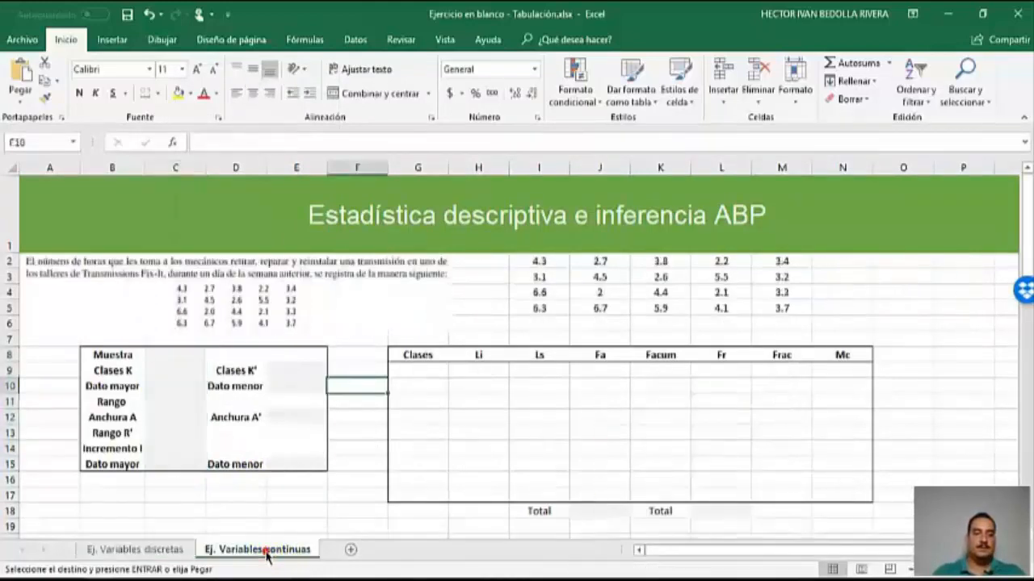
{"action": "left_click", "coordinate": [174, 359]}
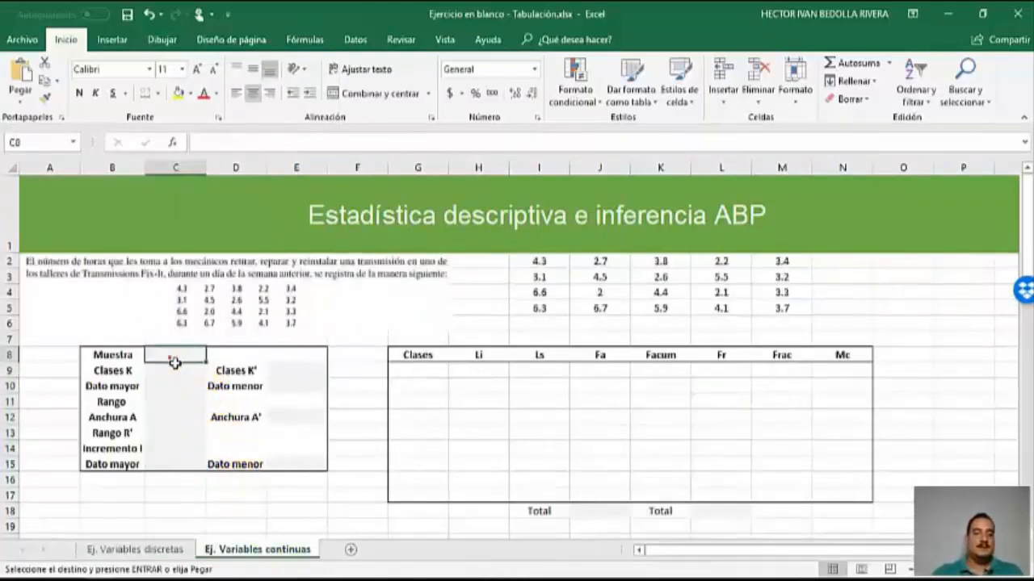
{"action": "right_click", "coordinate": [174, 359]}
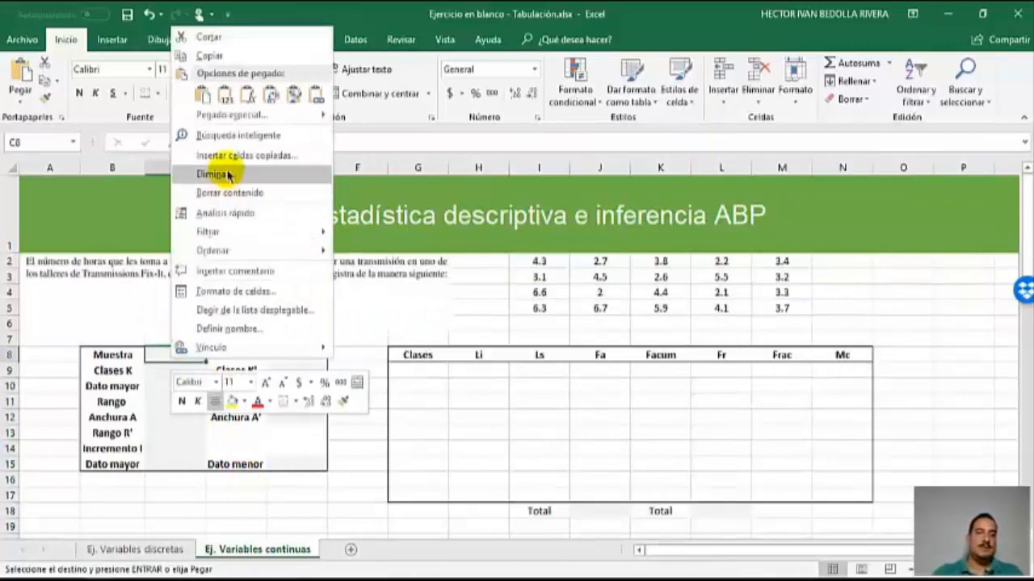
{"action": "left_click", "coordinate": [249, 97]}
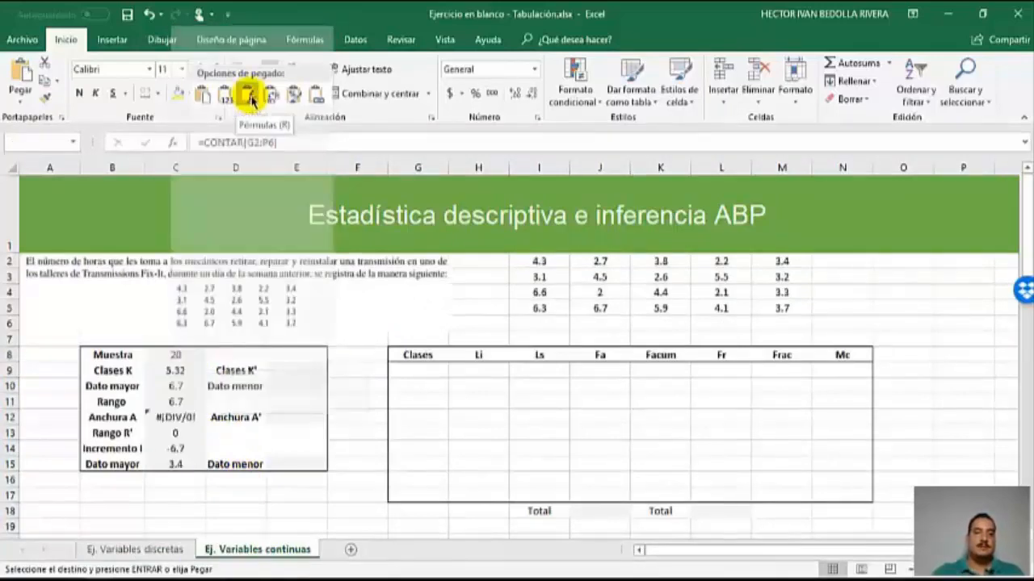
{"action": "left_click", "coordinate": [248, 96]}
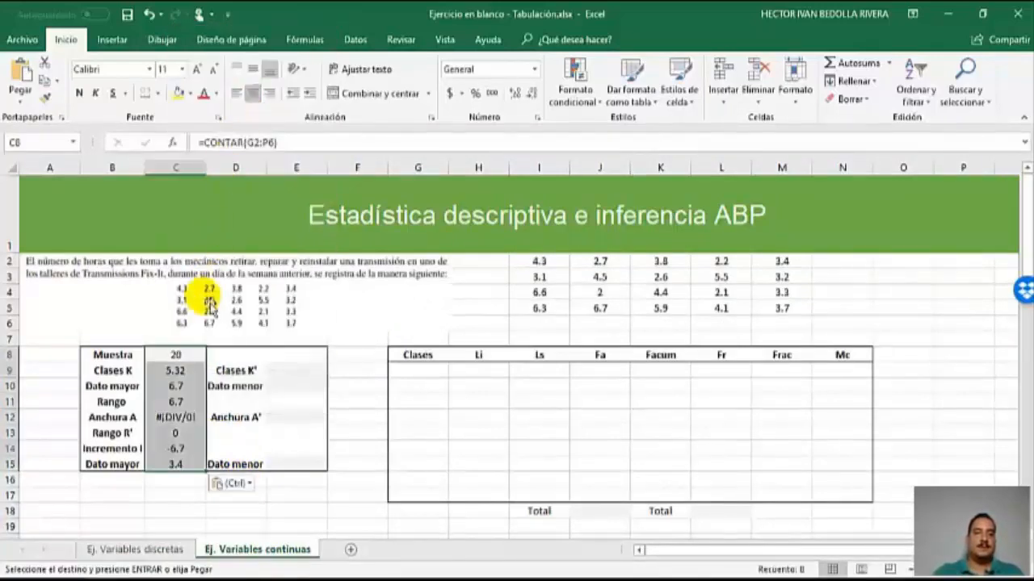
{"action": "left_click", "coordinate": [174, 492]}
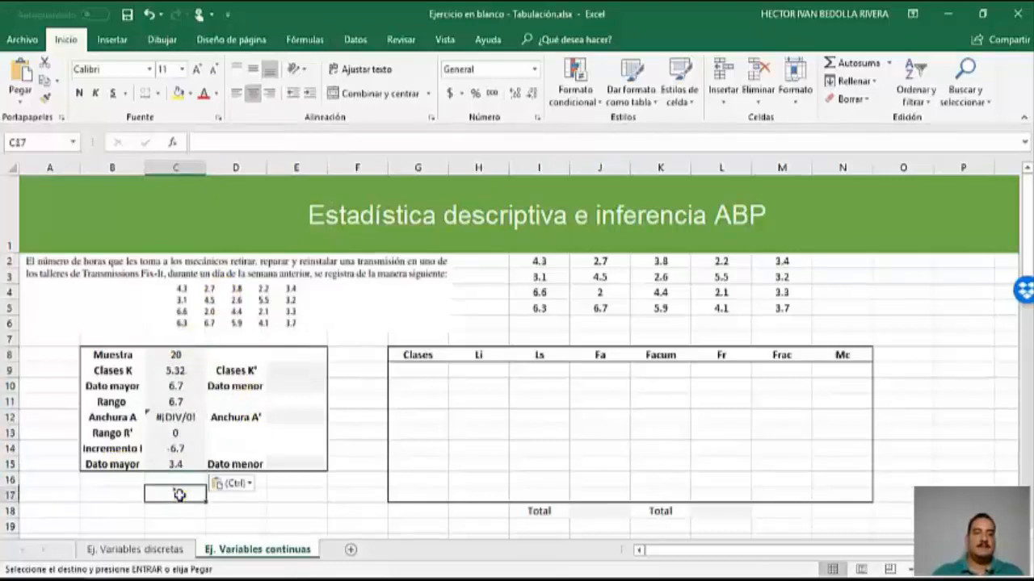
Copy the second column of parameter formulas E9:E15, from Clases K' to Dato menor, on the Ej. Variables discretas sheet.
{"action": "left_click", "coordinate": [158, 551]}
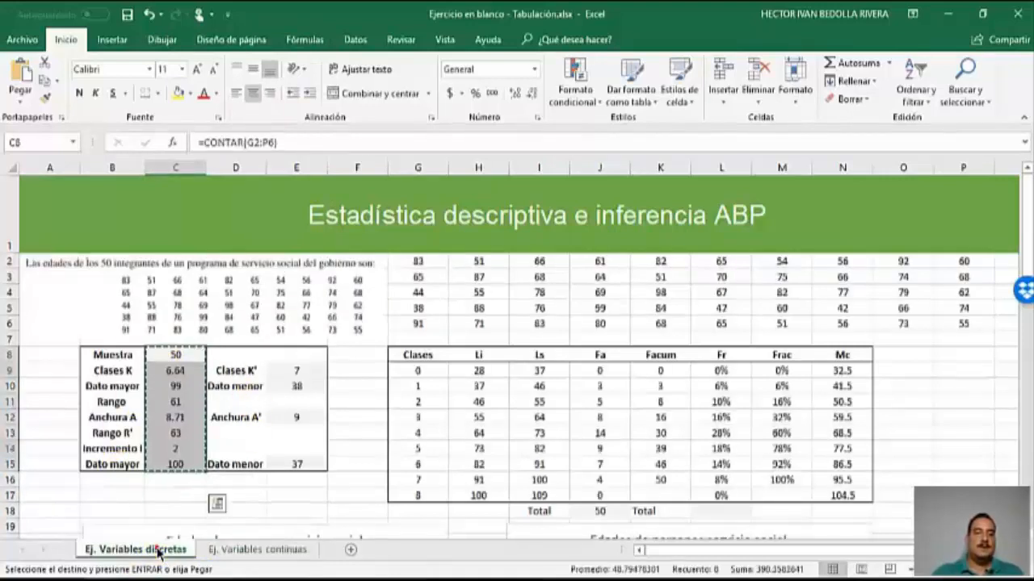
{"action": "left_click_drag", "start_coordinate": [295, 373], "coordinate": [293, 463]}
{"action": "right_click", "coordinate": [289, 370]}
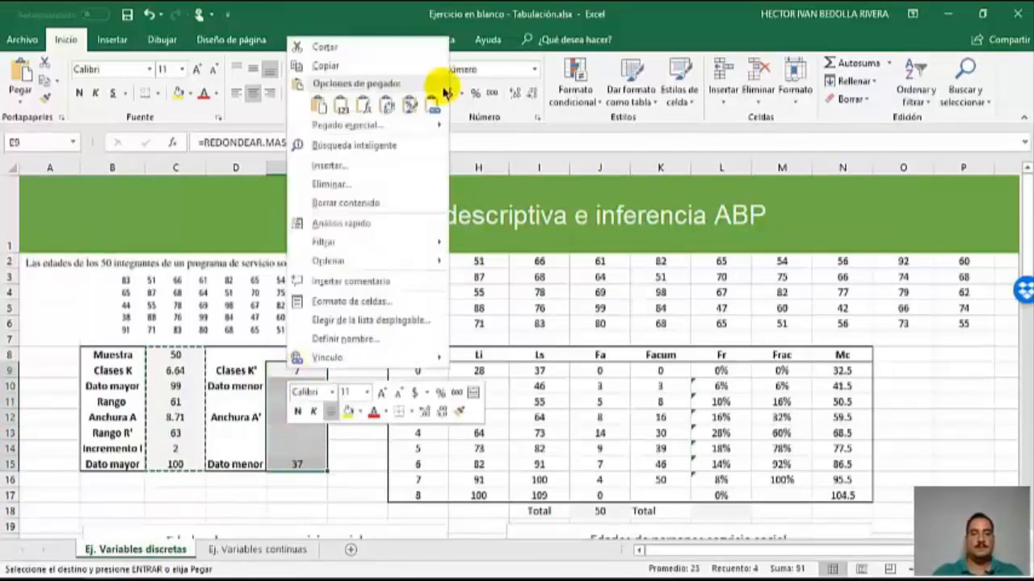
{"action": "left_click", "coordinate": [326, 65]}
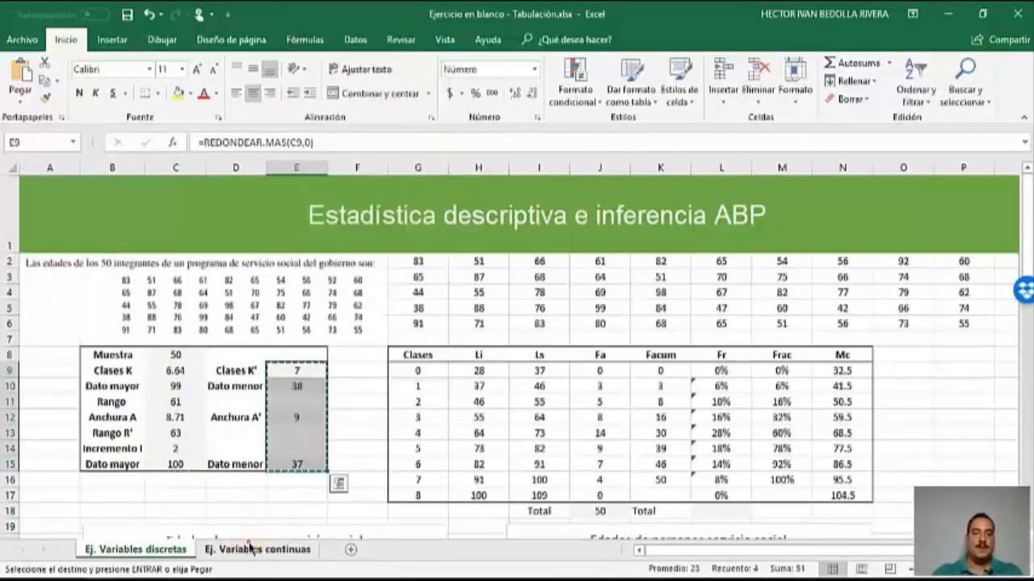
Paste the copied Clases K' to Dato menor cells as formulas only starting at E9 on the Ej. Variables continuas sheet.
{"action": "left_click", "coordinate": [257, 549]}
{"action": "right_click", "coordinate": [297, 368]}
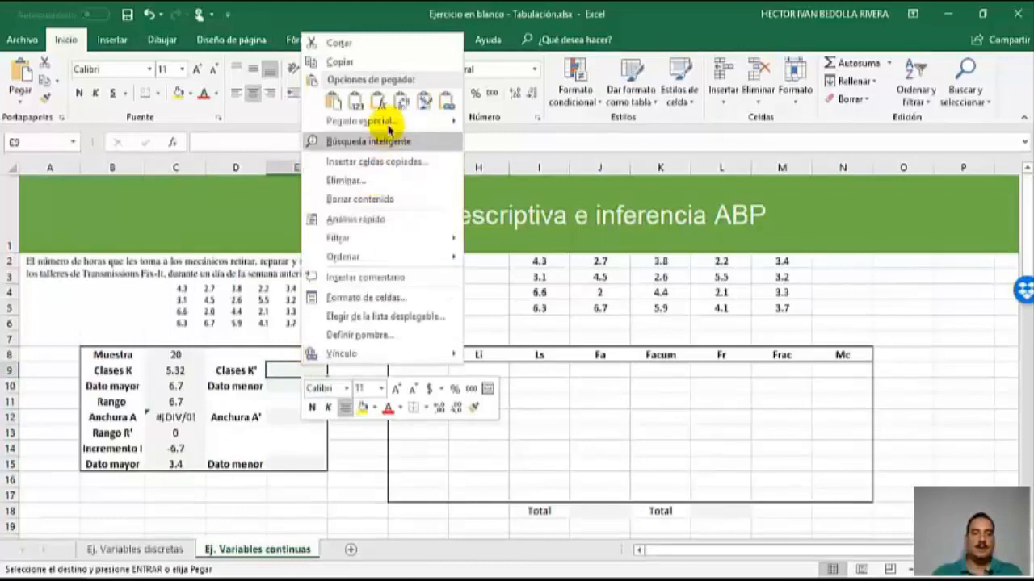
{"action": "left_click", "coordinate": [378, 101]}
{"action": "left_click", "coordinate": [380, 416]}
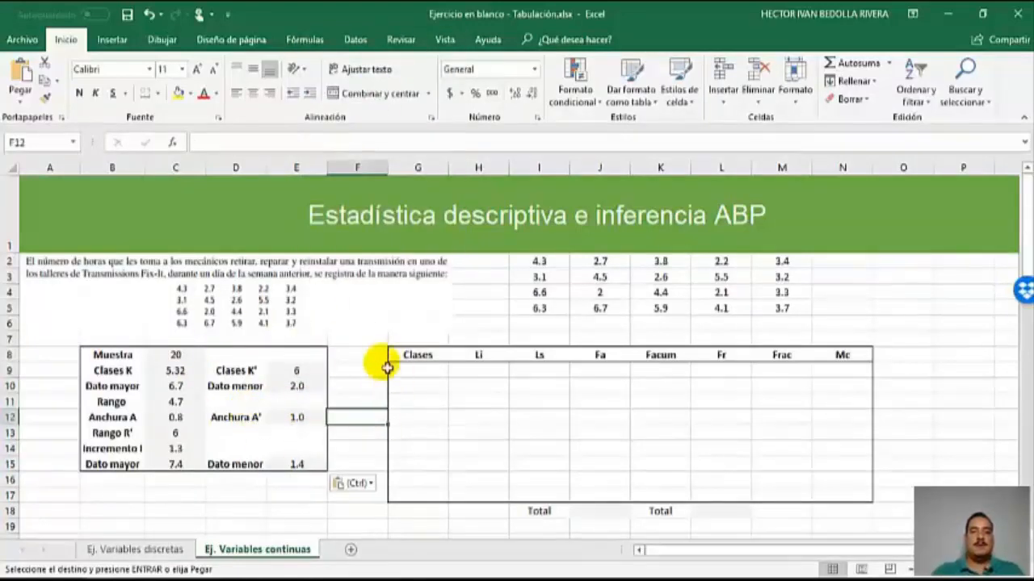
Check the pasted formulas for Muestra in C8, Clases K in C9 and Clases K' in E9.
{"action": "double_click", "coordinate": [188, 357]}
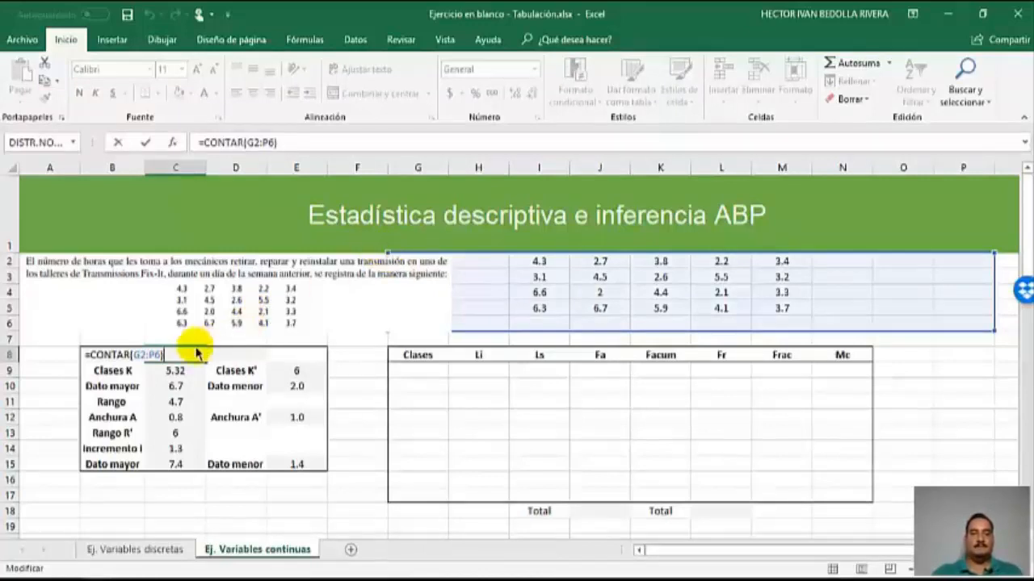
{"action": "key", "text": "Return"}
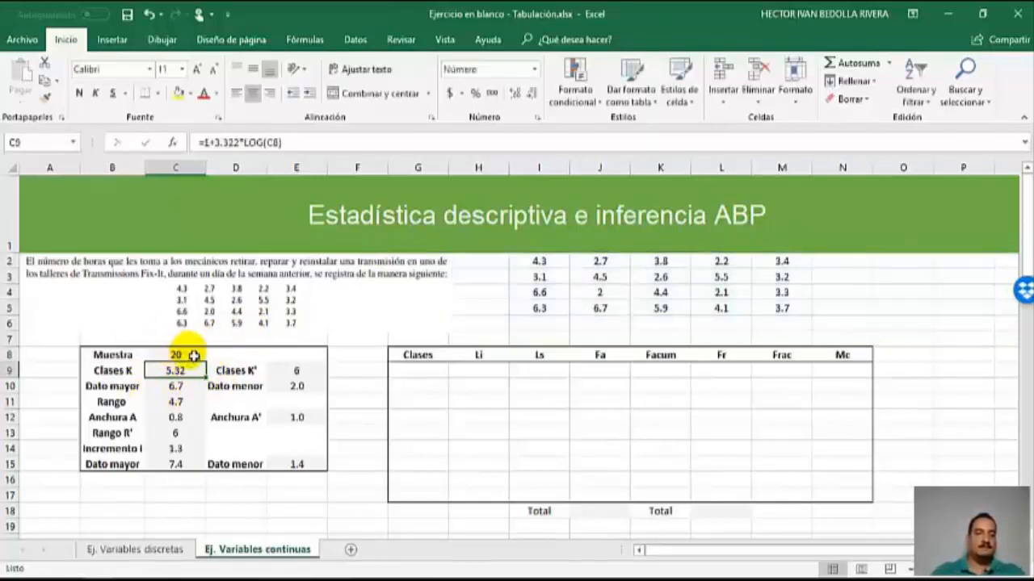
{"action": "double_click", "coordinate": [171, 372]}
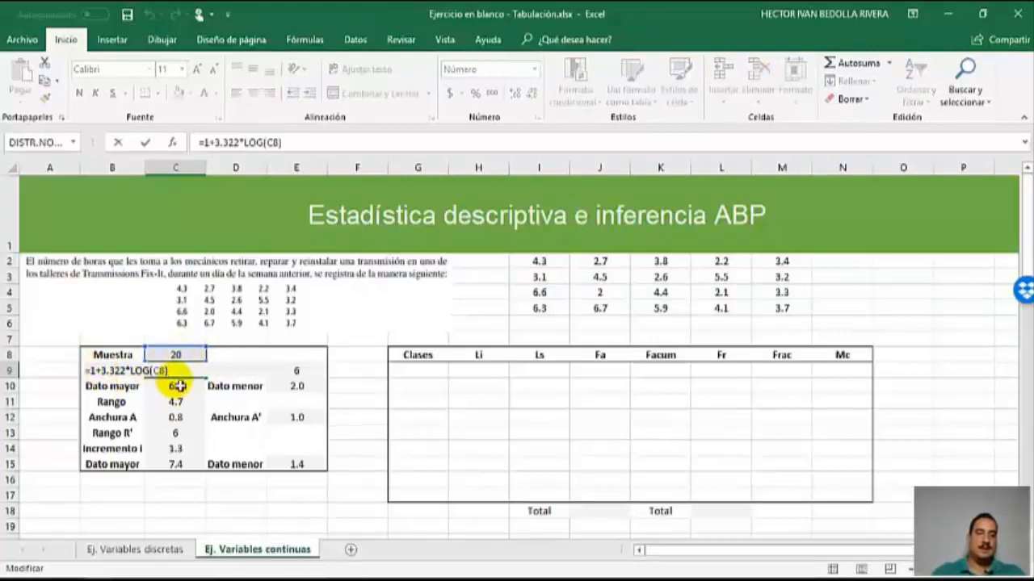
{"action": "left_click", "coordinate": [178, 386]}
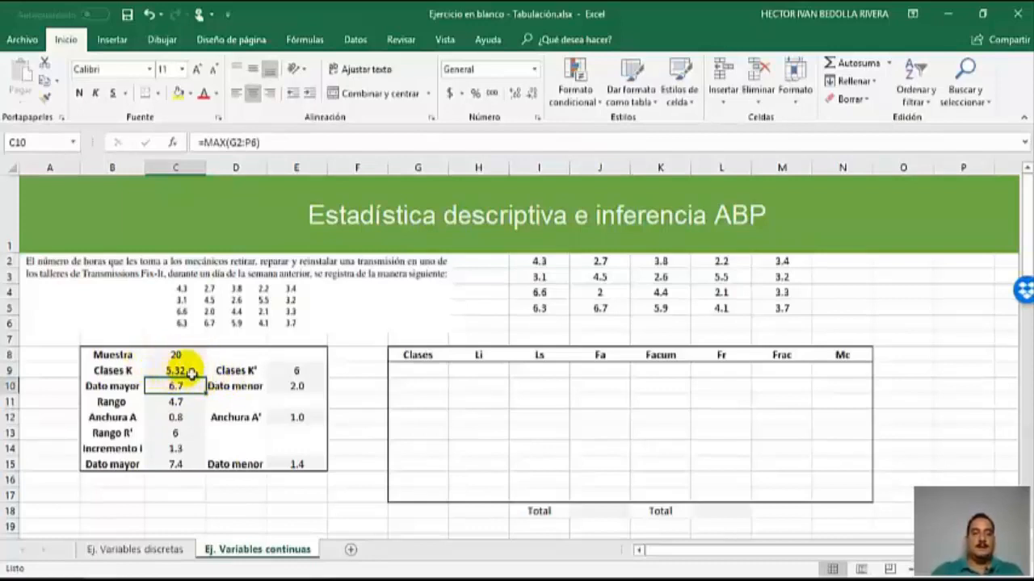
{"action": "left_click", "coordinate": [296, 371]}
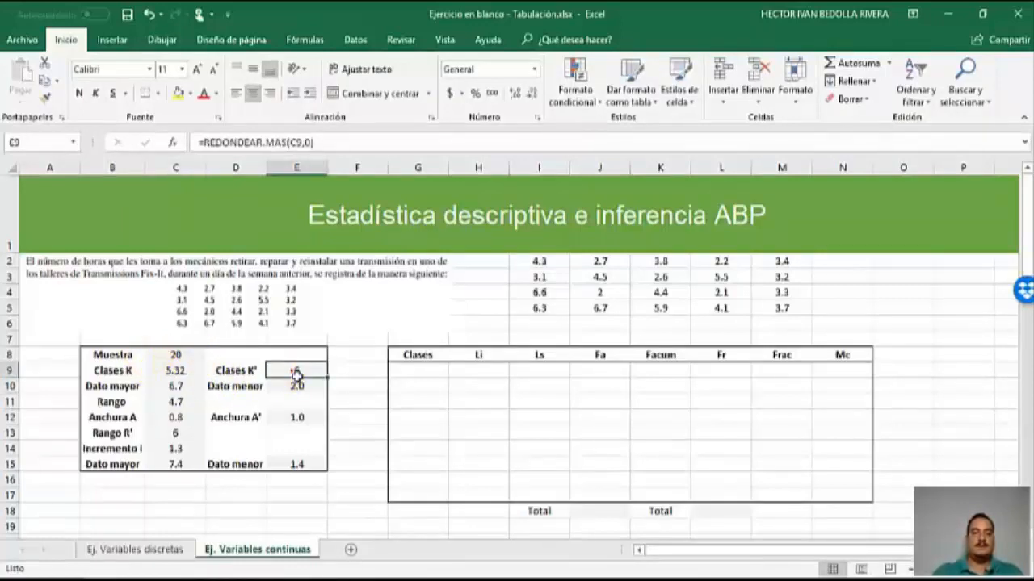
{"action": "double_click", "coordinate": [319, 367]}
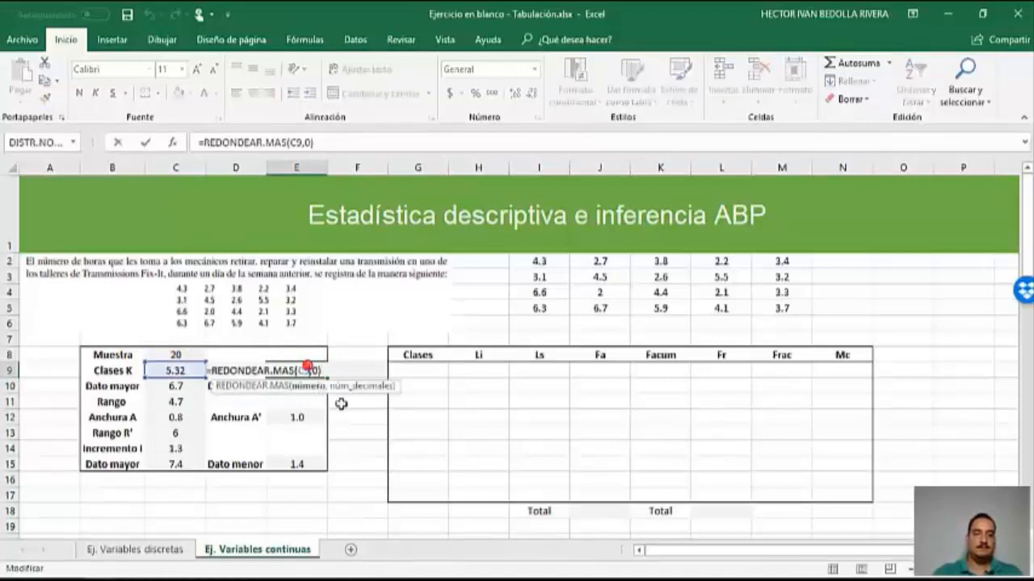
{"action": "key", "text": "Return"}
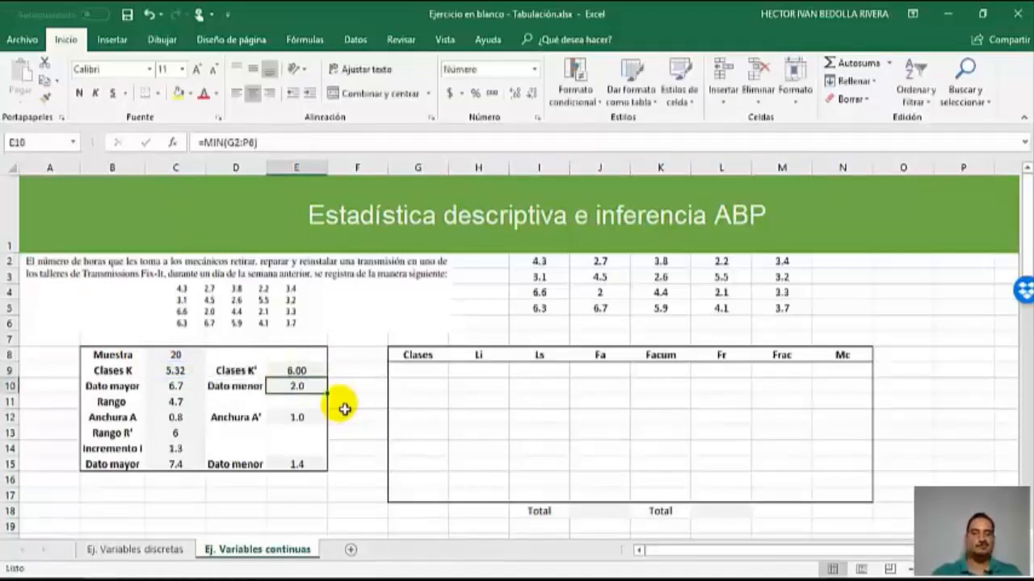
Check the formulas for Dato mayor in C10, Dato menor in E10 and Rango in C11.
{"action": "left_click", "coordinate": [173, 387]}
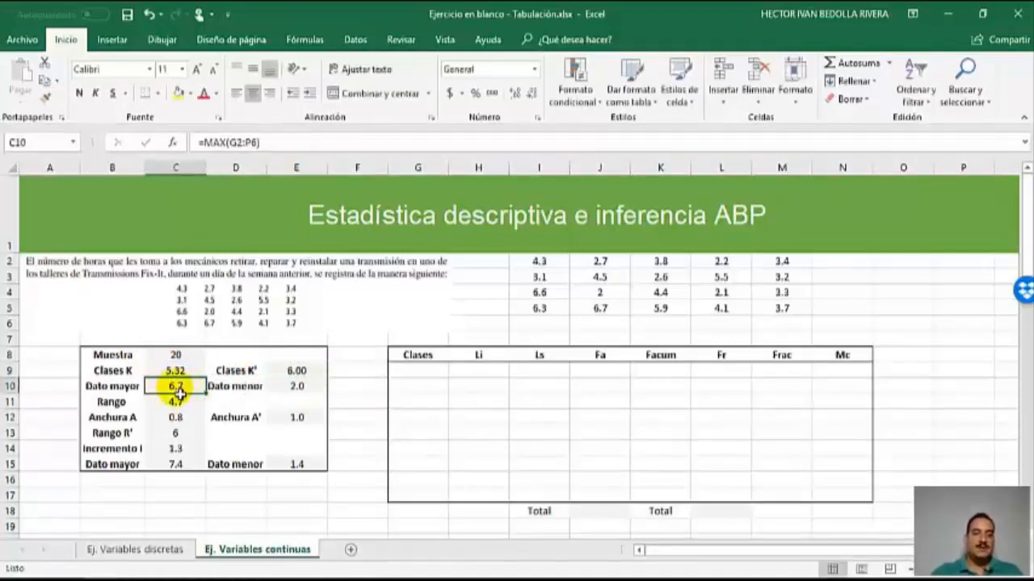
{"action": "double_click", "coordinate": [183, 393]}
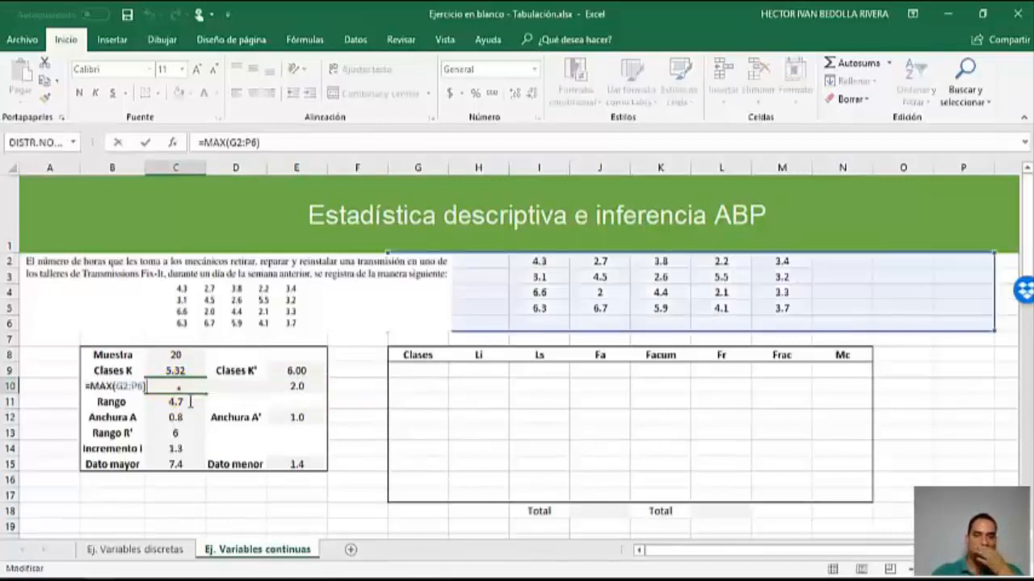
{"action": "key", "text": "Return"}
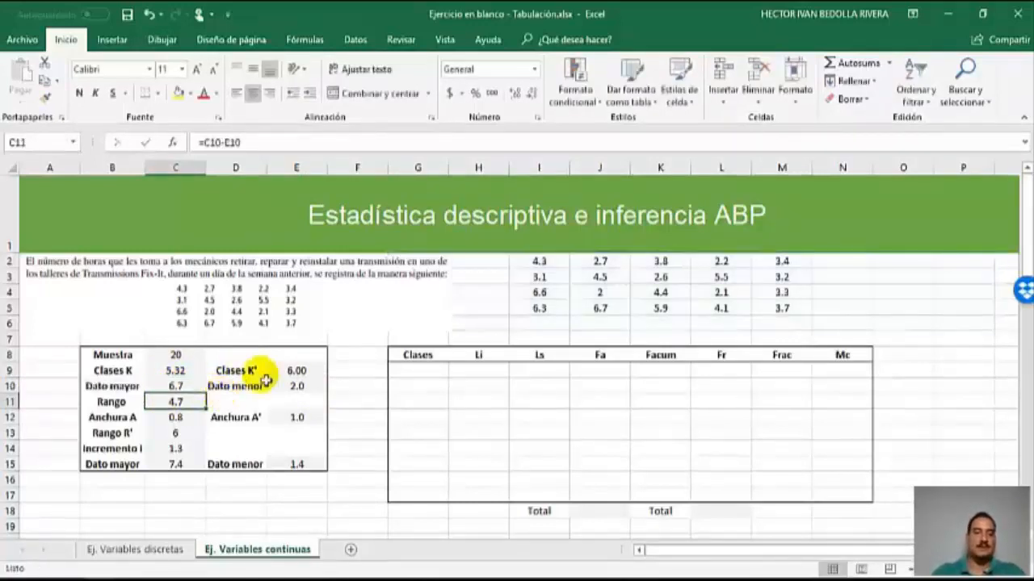
{"action": "left_click", "coordinate": [299, 393]}
{"action": "double_click", "coordinate": [298, 391]}
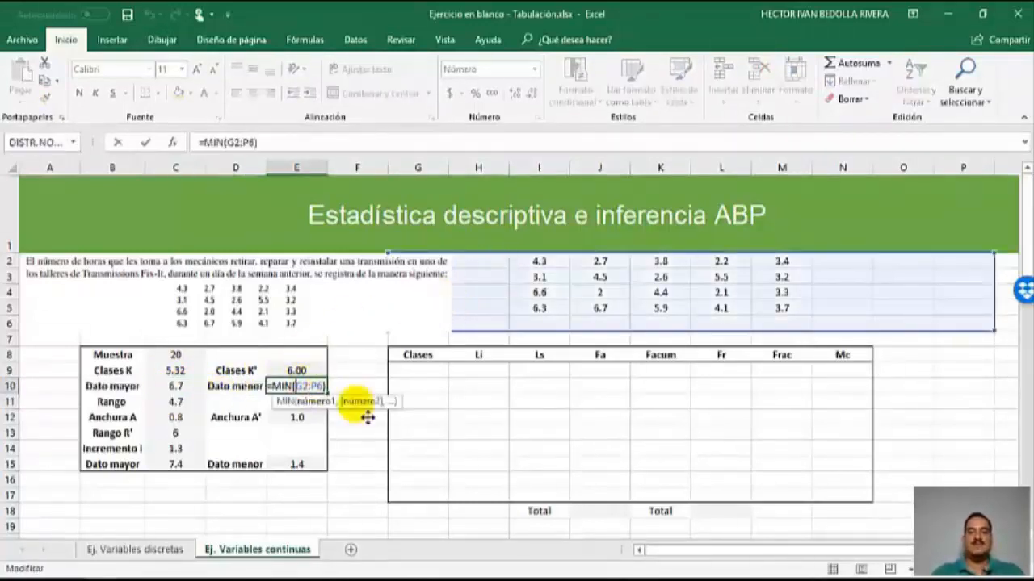
{"action": "key", "text": "Return"}
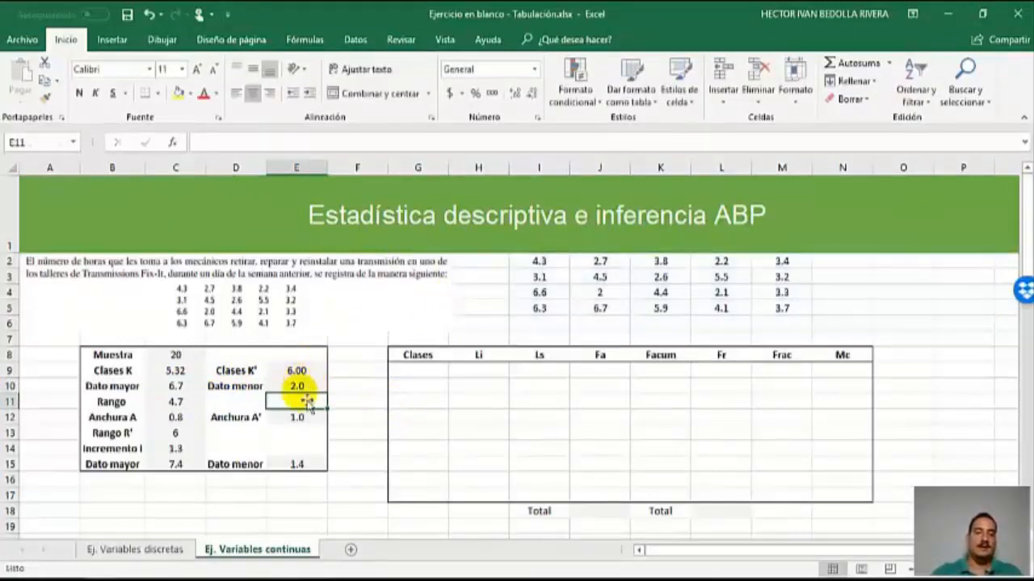
{"action": "double_click", "coordinate": [192, 404]}
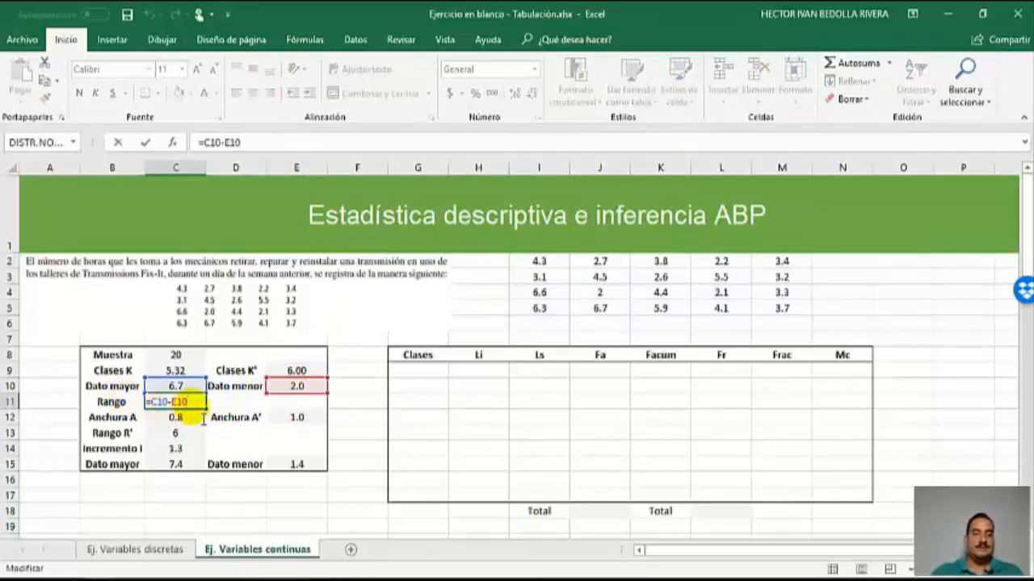
{"action": "key", "text": "Return"}
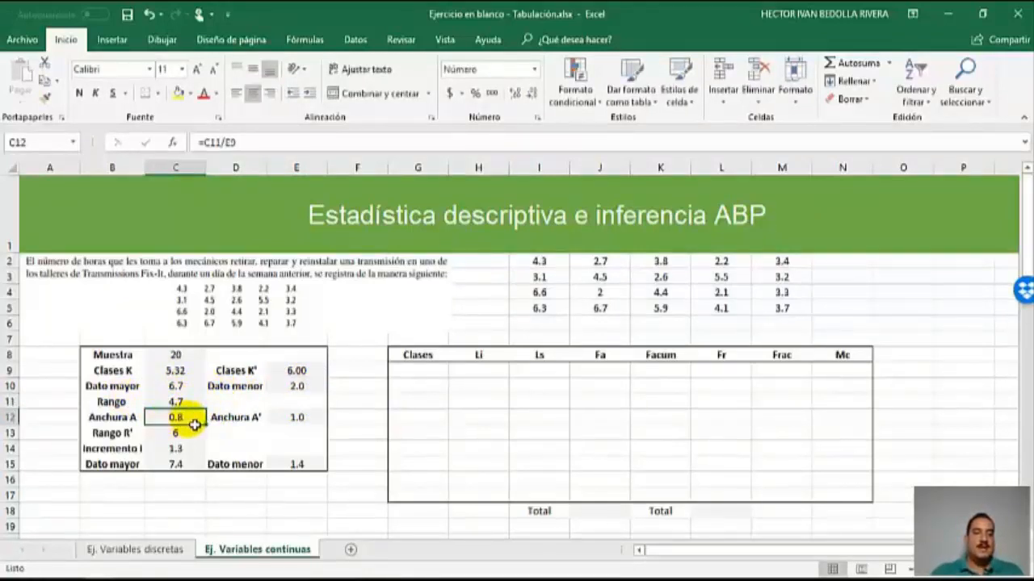
Check the pasted formulas for Anchura A in C12 and Anchura A' in E12.
{"action": "key", "text": "F2"}
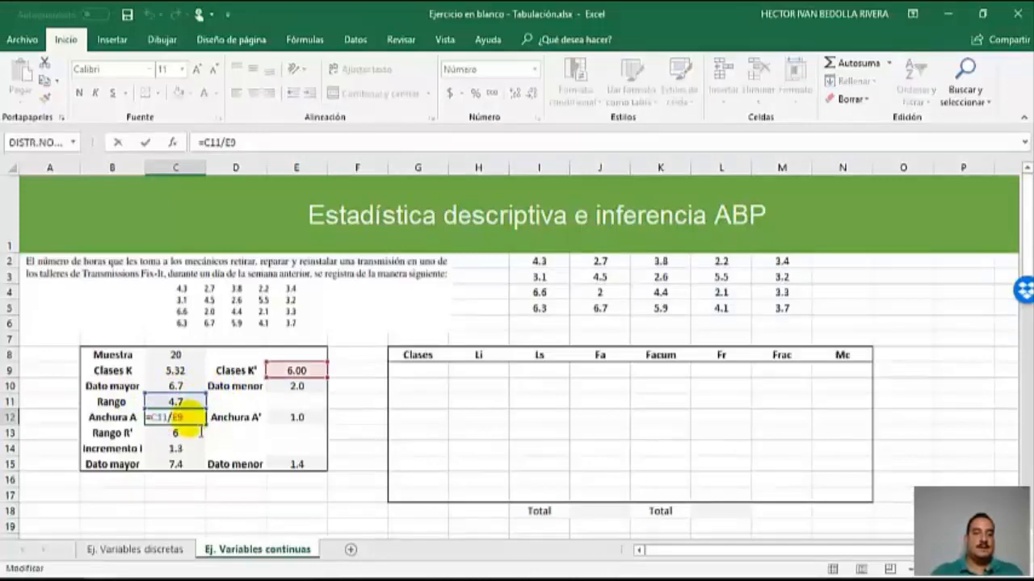
{"action": "key", "text": "Return"}
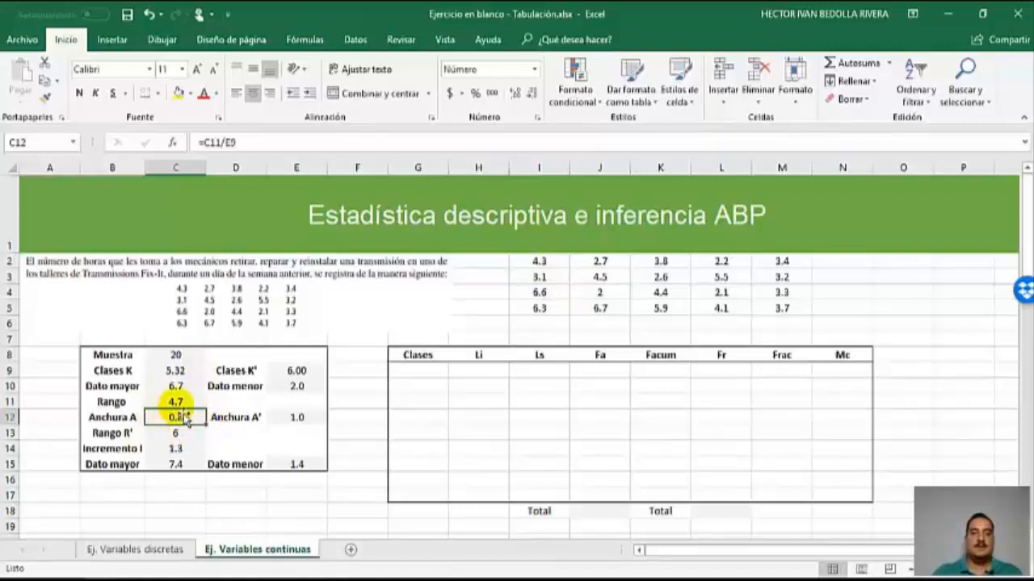
{"action": "double_click", "coordinate": [299, 419]}
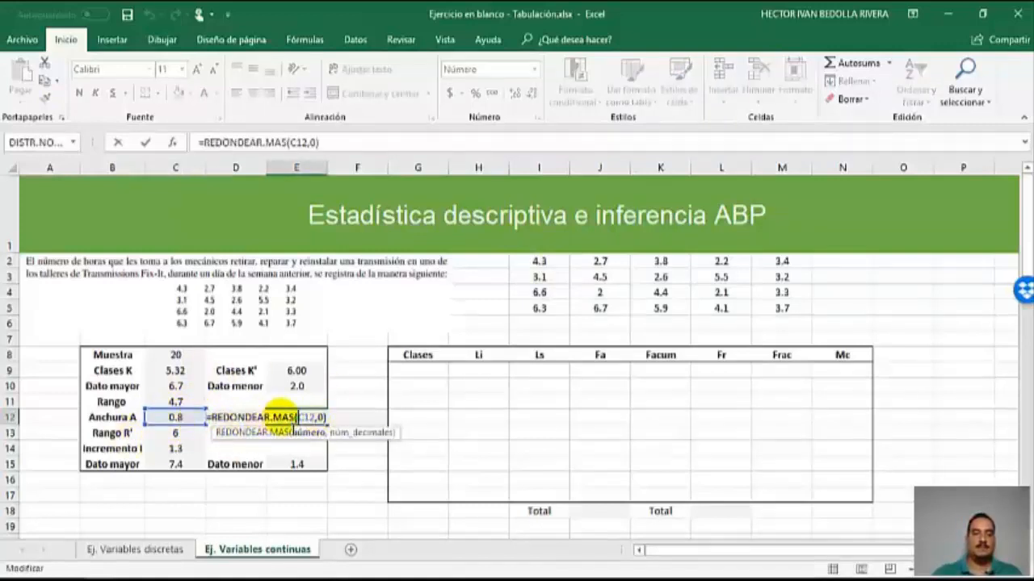
{"action": "key", "text": "Return"}
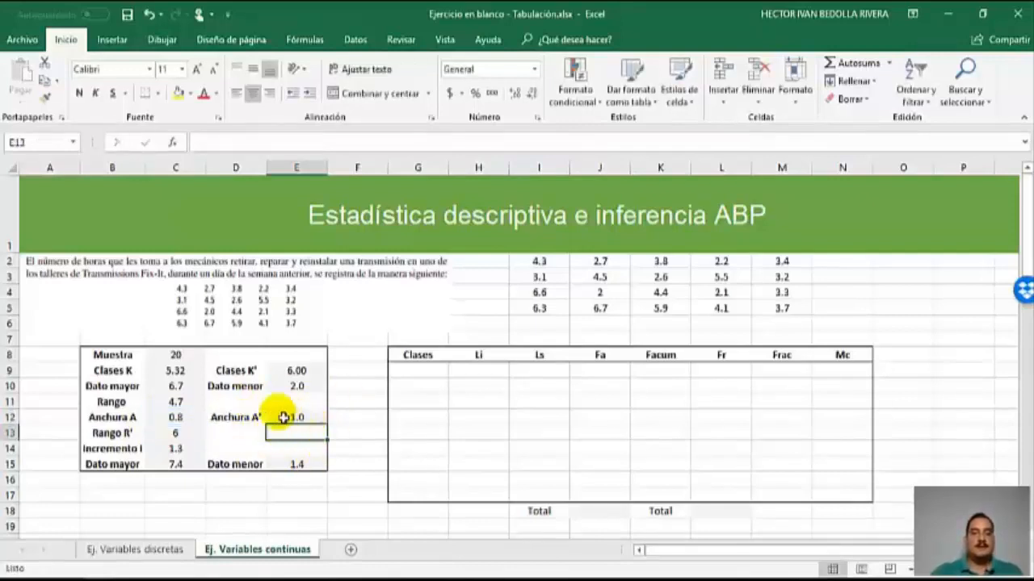
Check the formulas for Rango R' in C13 and Incremento I in C14.
{"action": "left_click", "coordinate": [187, 437]}
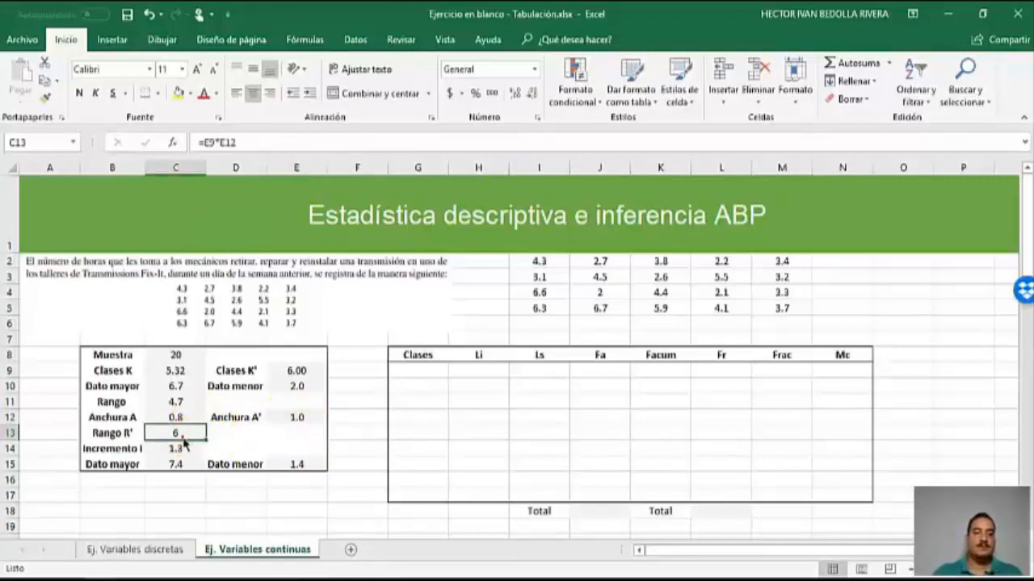
{"action": "key", "text": "Down"}
{"action": "key", "text": "Down"}
{"action": "key", "text": "Up"}
{"action": "key", "text": "Up"}
{"action": "double_click", "coordinate": [186, 437]}
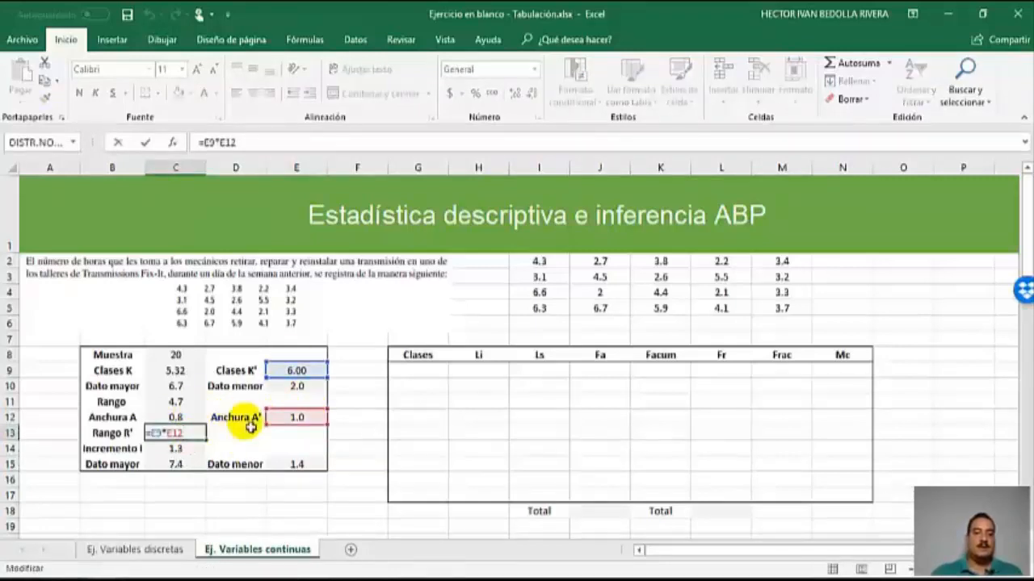
{"action": "key", "text": "Return"}
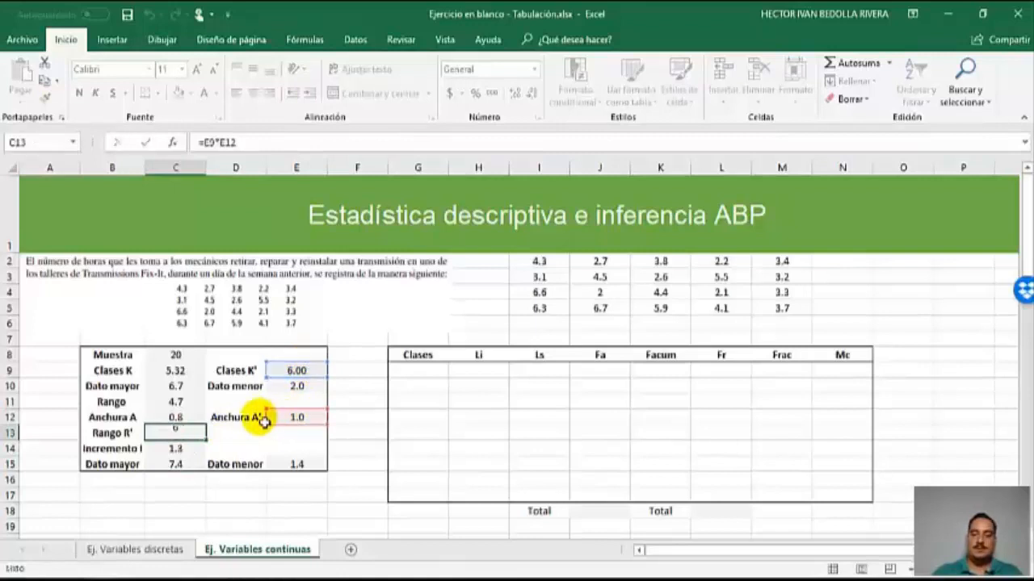
{"action": "double_click", "coordinate": [185, 454]}
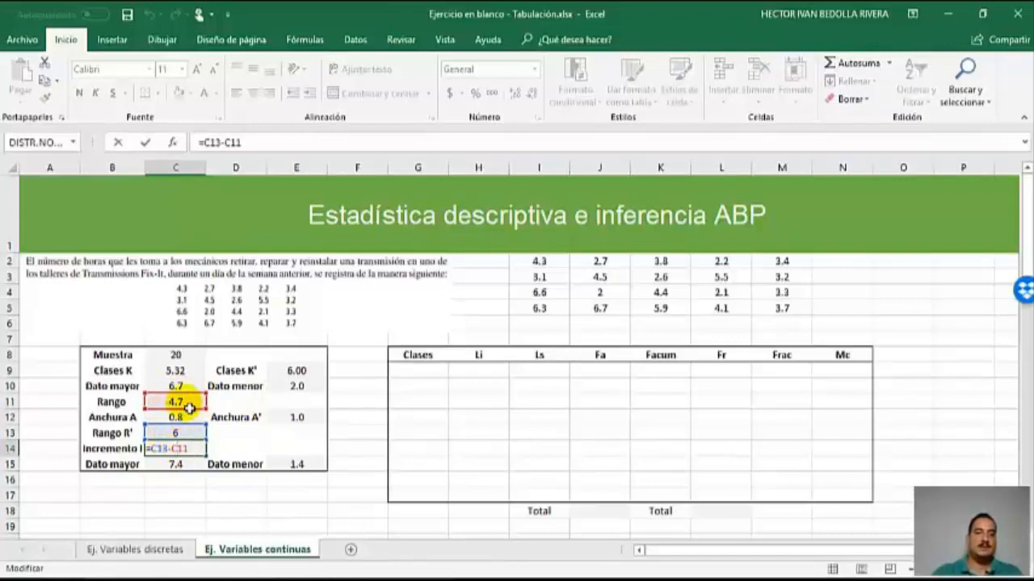
{"action": "key", "text": "Return"}
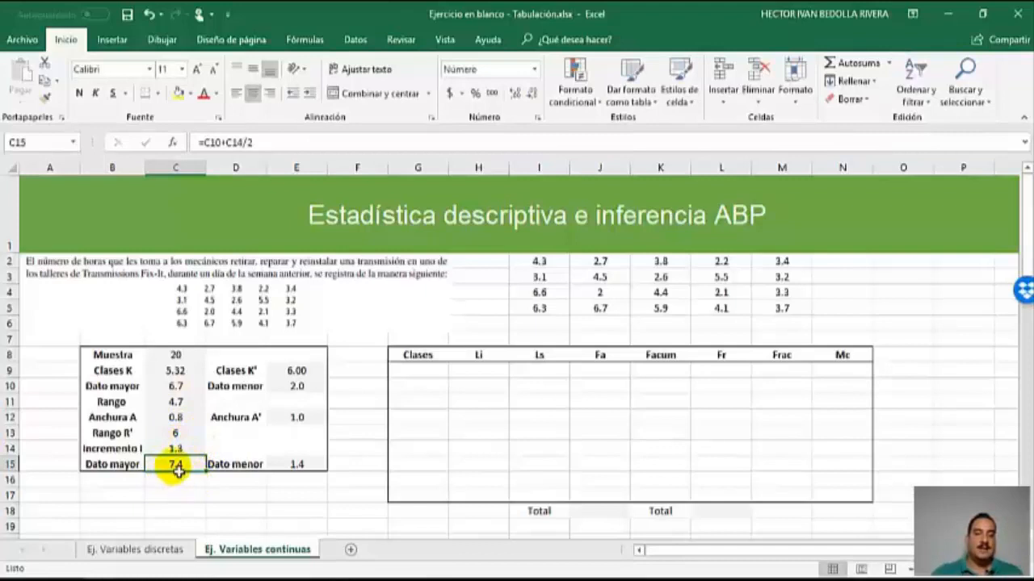
Check the formulas for the adjusted Dato mayor in C15 and Dato menor in E15.
{"action": "double_click", "coordinate": [176, 468]}
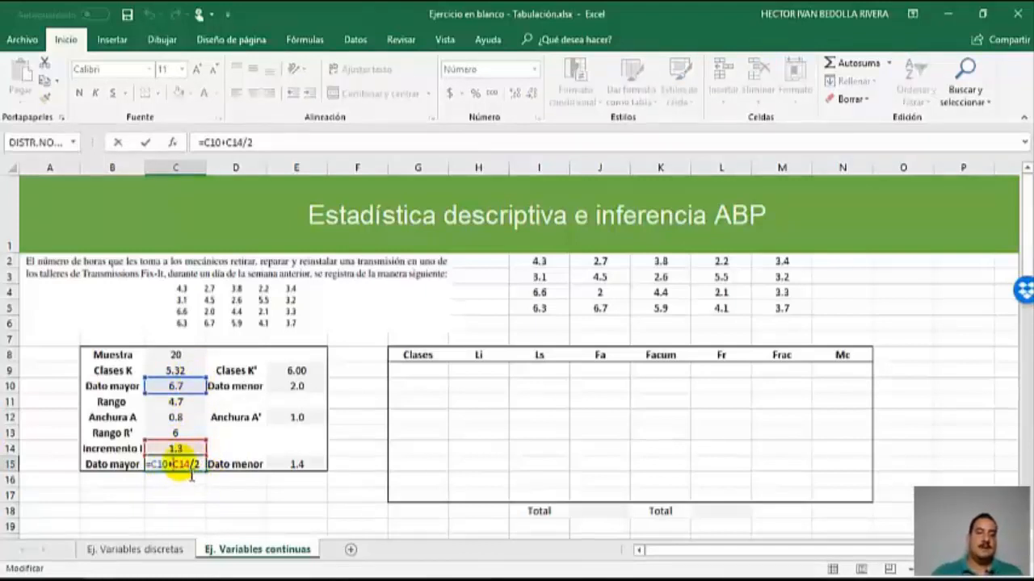
{"action": "key", "text": "Escape"}
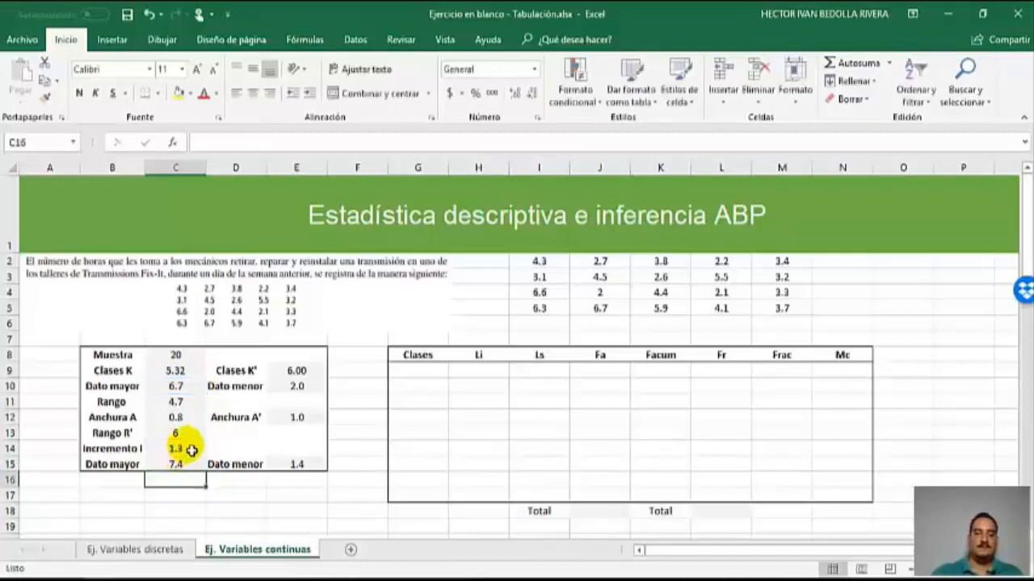
{"action": "left_click", "coordinate": [307, 464]}
{"action": "double_click", "coordinate": [311, 466]}
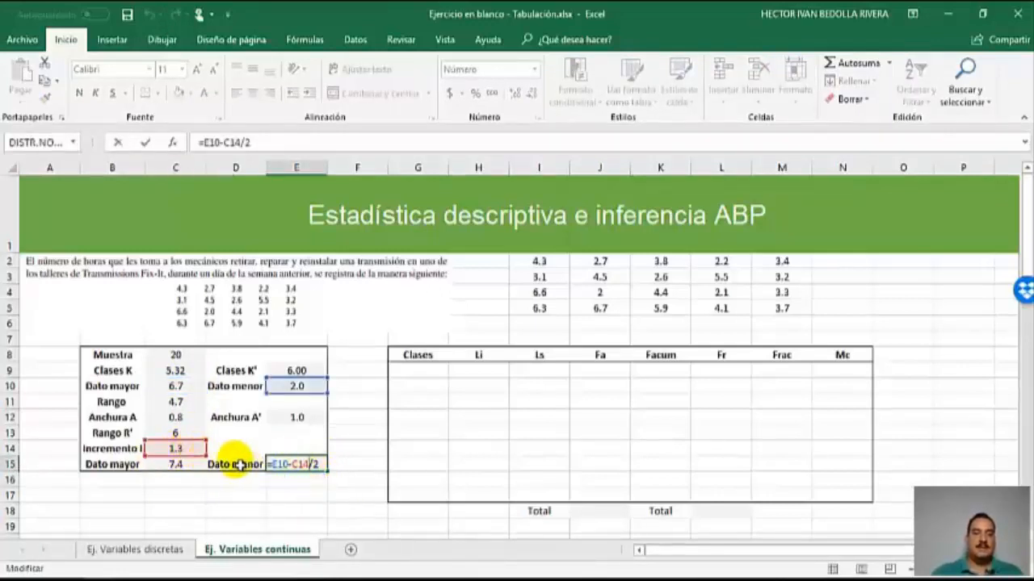
{"action": "key", "text": "Return"}
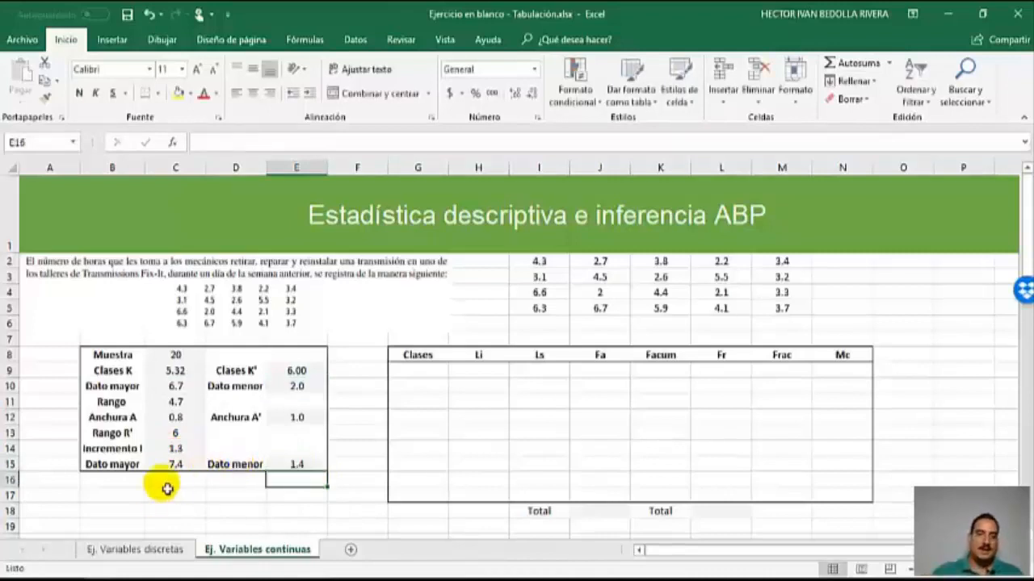
Try to display the adjusted Dato mayor in C15 without decimals.
{"action": "left_click", "coordinate": [175, 465]}
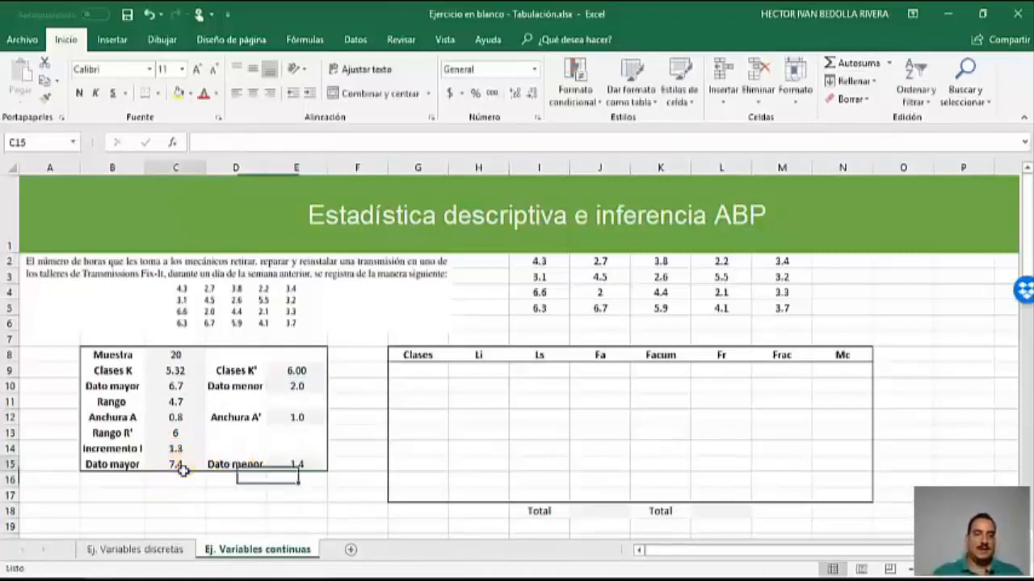
{"action": "left_click", "coordinate": [531, 94]}
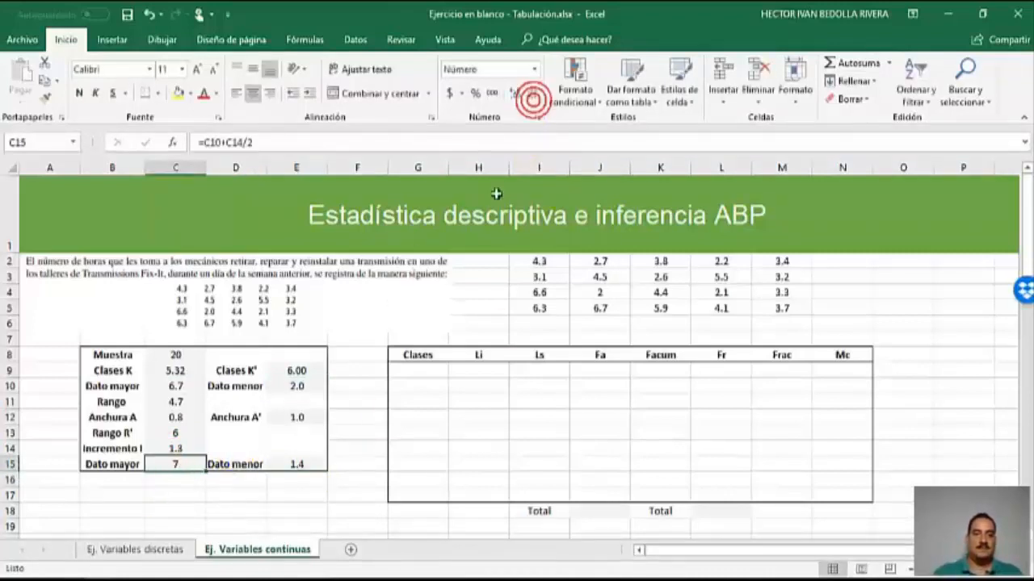
{"action": "left_click", "coordinate": [298, 462]}
Display the Clases K' value in E9 without decimals.
{"action": "left_click", "coordinate": [396, 387]}
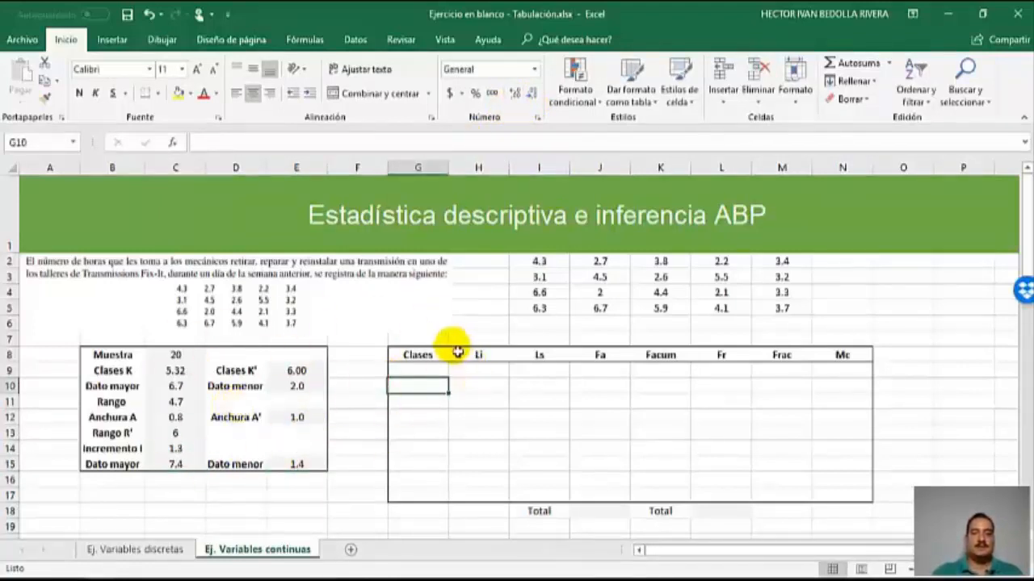
{"action": "left_click", "coordinate": [315, 370]}
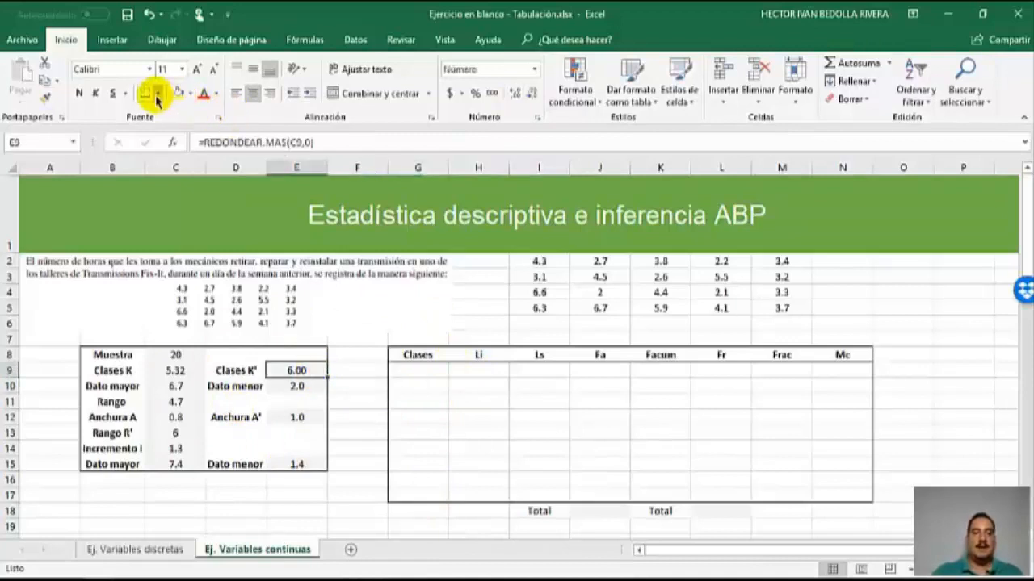
{"action": "left_click", "coordinate": [352, 418]}
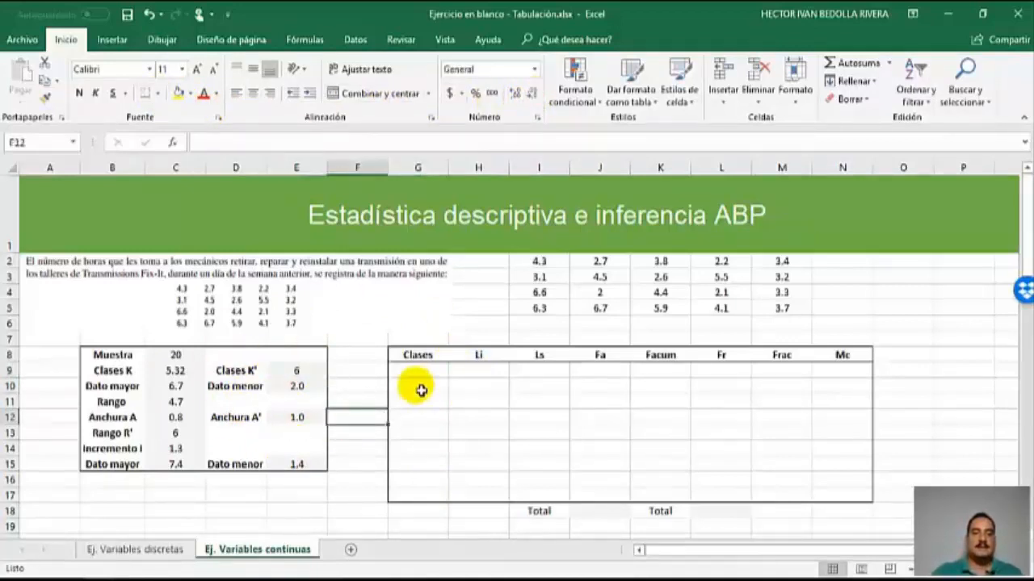
Number the classes 1 to 6 in G10:G15 of the Clases column, entering the first numbers and filling the series down.
{"action": "left_click", "coordinate": [421, 389]}
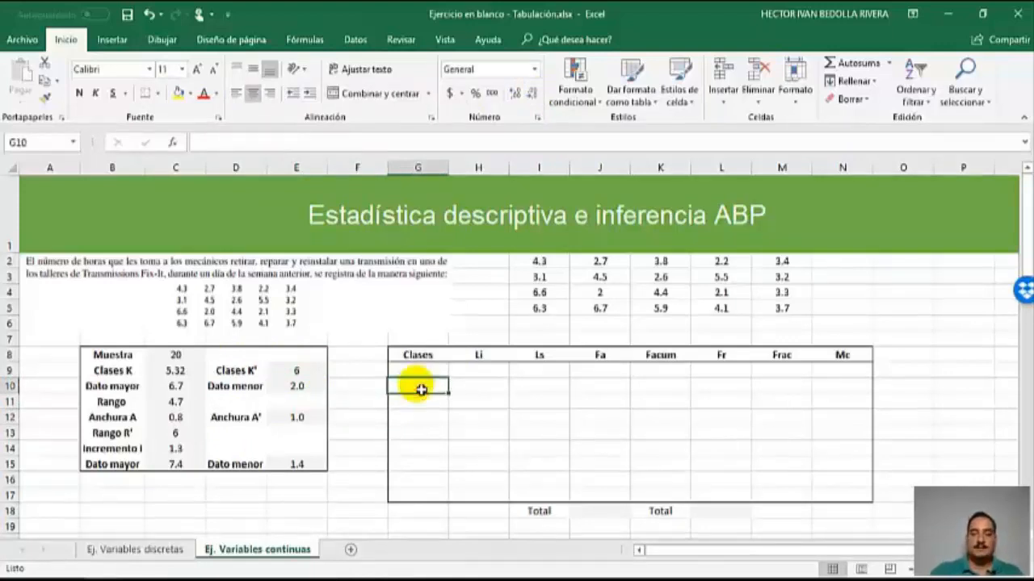
{"action": "type", "text": "1"}
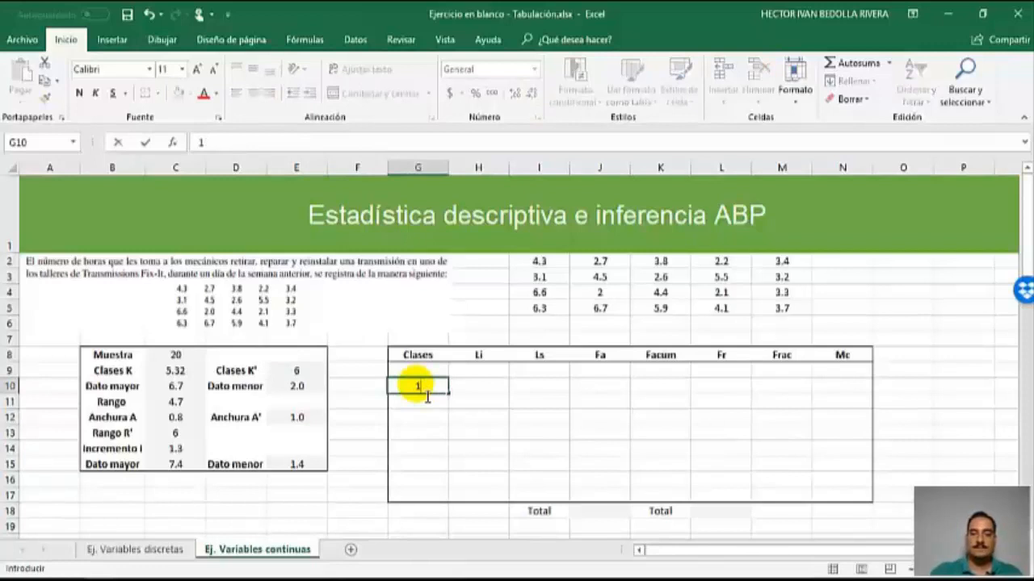
{"action": "key", "text": "Return"}
{"action": "type", "text": "2"}
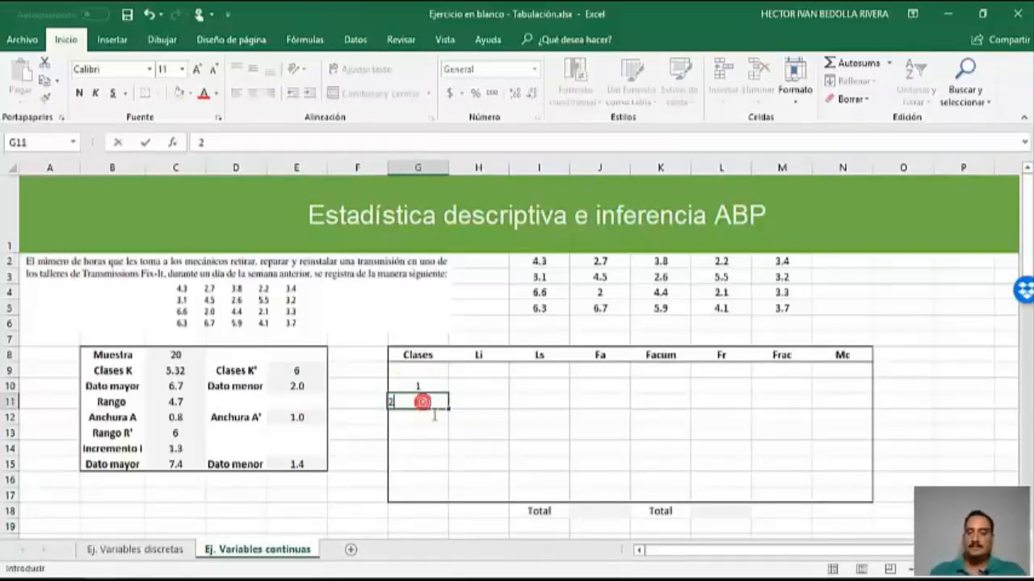
{"action": "left_click", "coordinate": [437, 433]}
{"action": "left_click", "coordinate": [434, 423]}
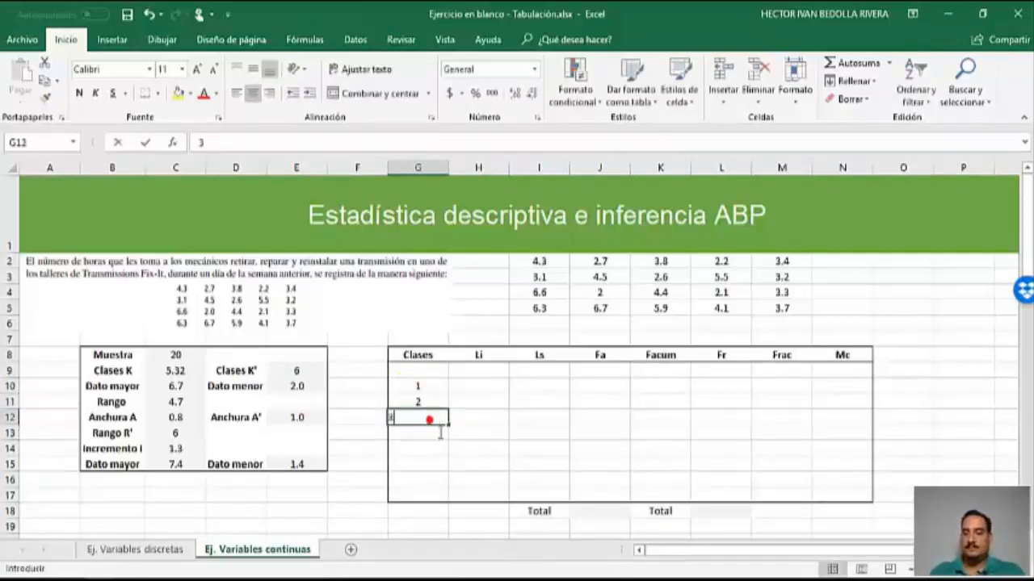
{"action": "key", "text": "Return"}
{"action": "left_click_drag", "start_coordinate": [429, 387], "coordinate": [436, 472]}
Add class 0 in G9 and class 7 in G16 at the two ends of the Clases column.
{"action": "left_click", "coordinate": [434, 374]}
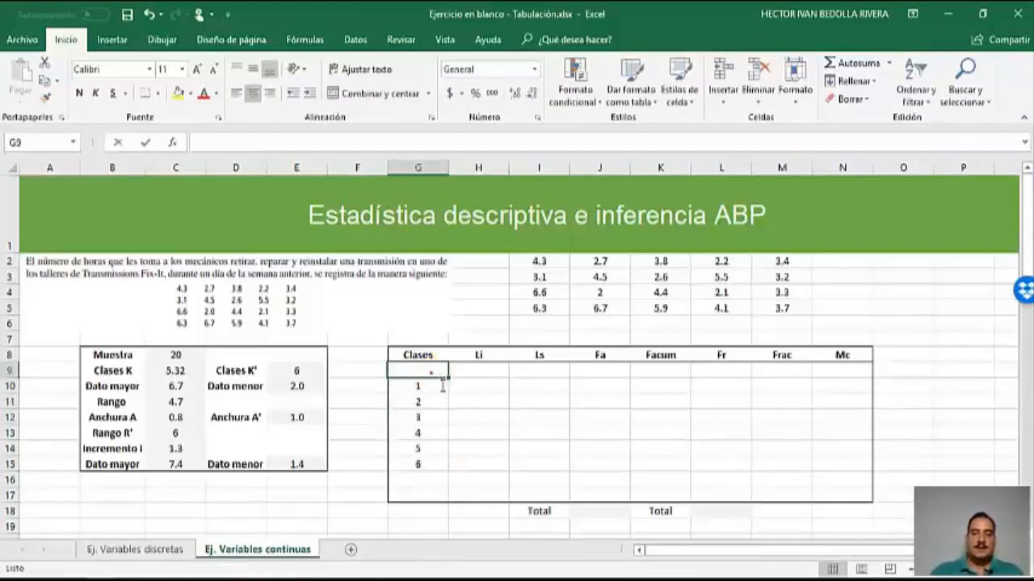
{"action": "type", "text": "0"}
{"action": "left_click", "coordinate": [432, 480]}
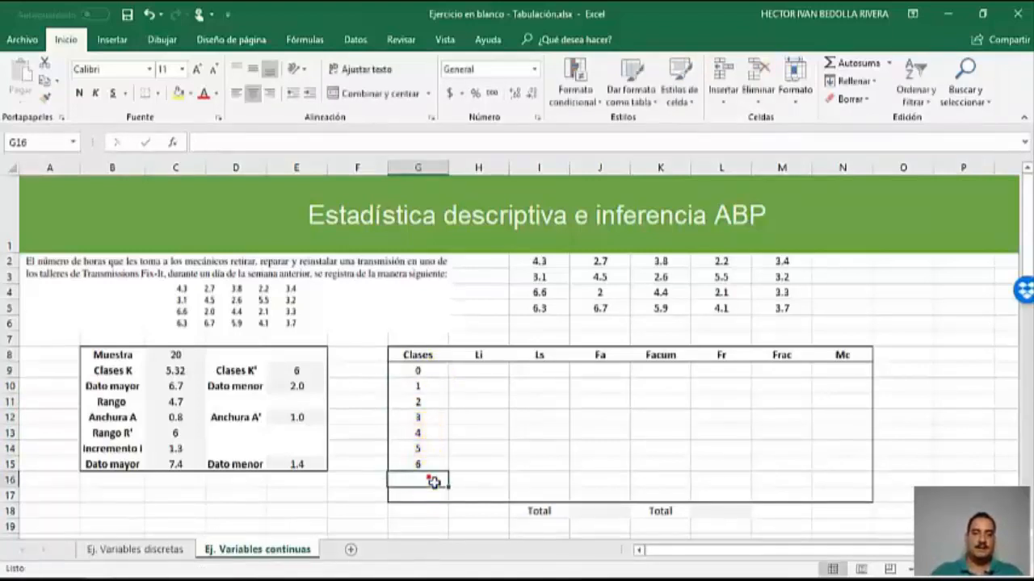
{"action": "type", "text": "7"}
{"action": "left_click", "coordinate": [462, 485]}
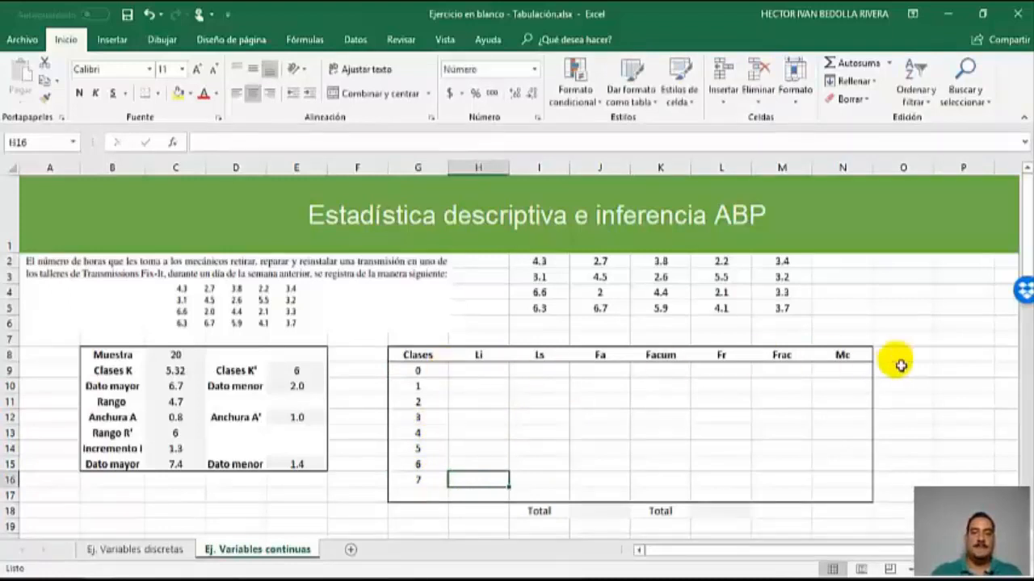
Copy the frequency table formulas H9:N16, from Li to Mc, on the Ej. Variables discretas sheet.
{"action": "left_click", "coordinate": [141, 551]}
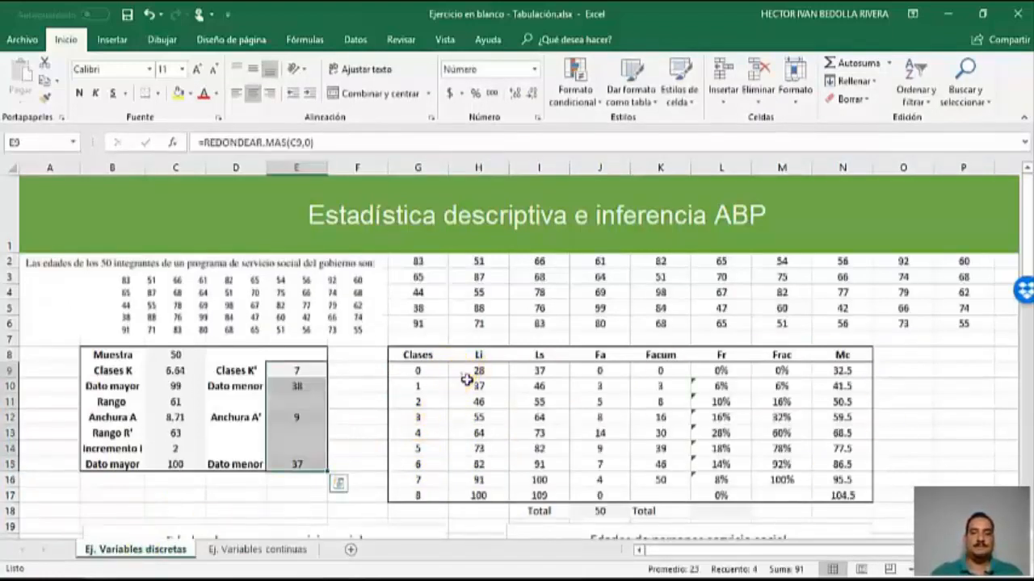
{"action": "left_click_drag", "start_coordinate": [466, 378], "coordinate": [842, 479]}
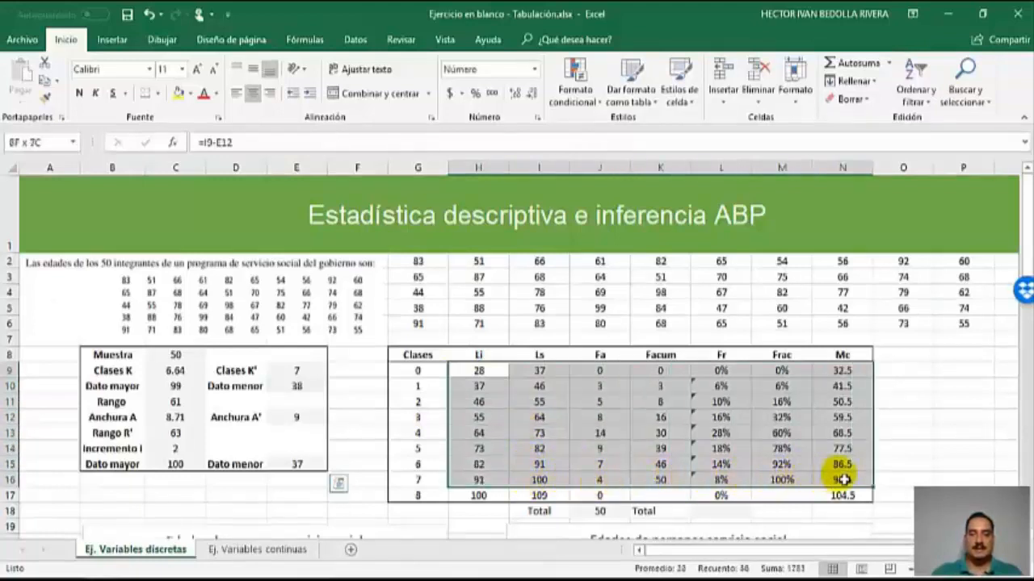
{"action": "right_click", "coordinate": [668, 436]}
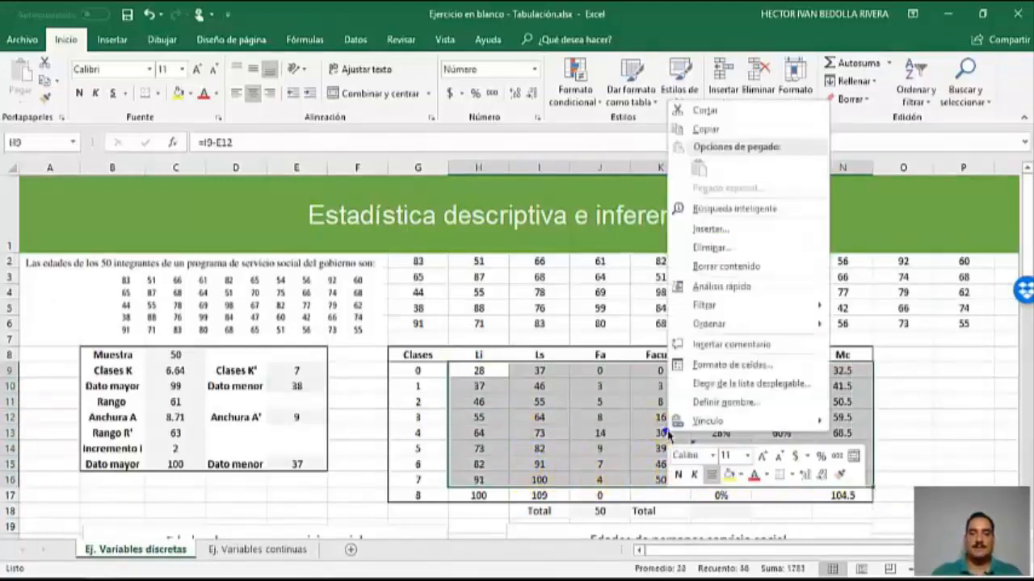
{"action": "left_click", "coordinate": [701, 136]}
Paste the copied Li to Mc cells as formulas only starting at H9 on the Ej. Variables continuas sheet.
{"action": "left_click", "coordinate": [267, 549]}
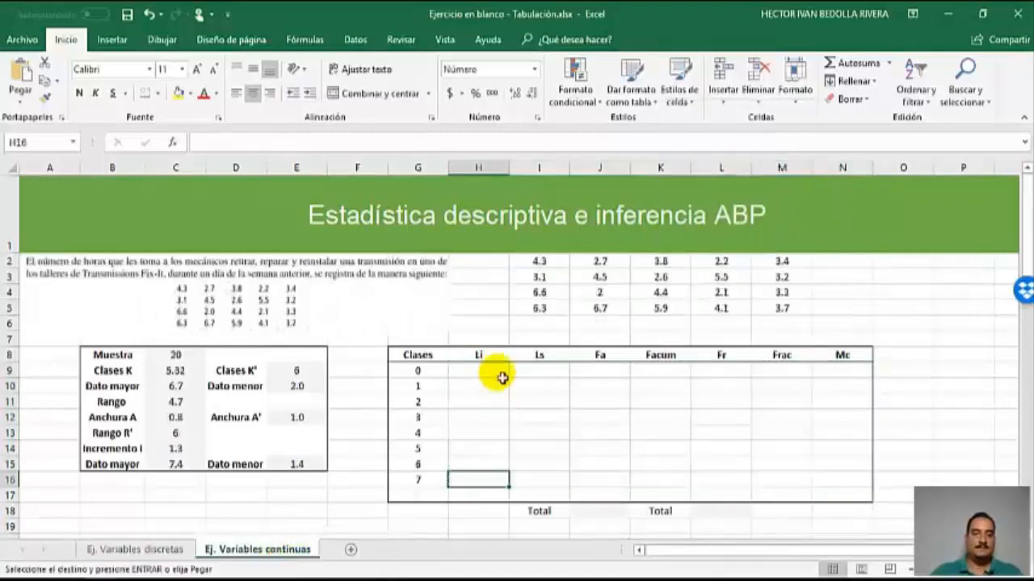
{"action": "left_click", "coordinate": [473, 372]}
{"action": "right_click", "coordinate": [472, 374]}
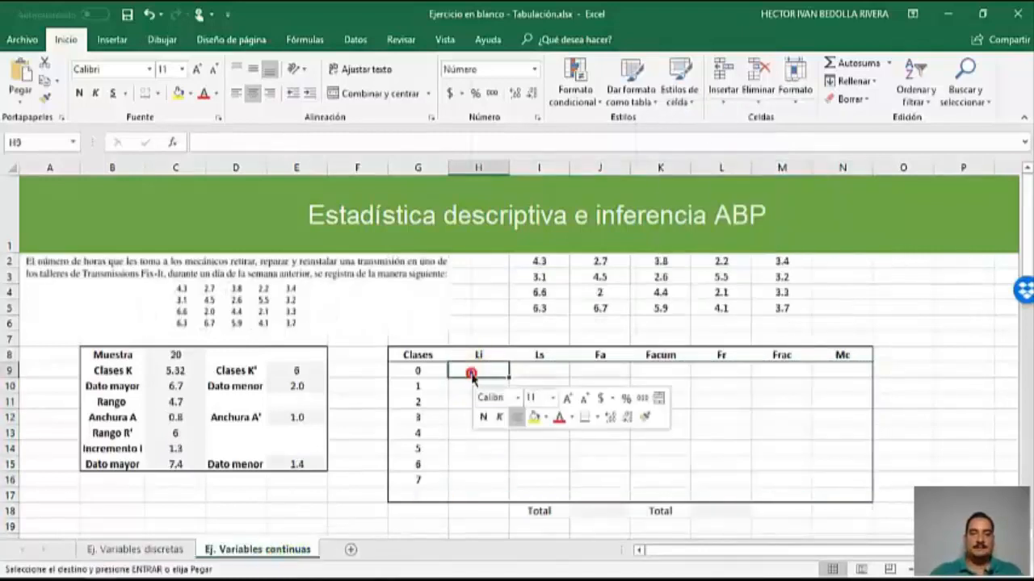
{"action": "left_click", "coordinate": [532, 108]}
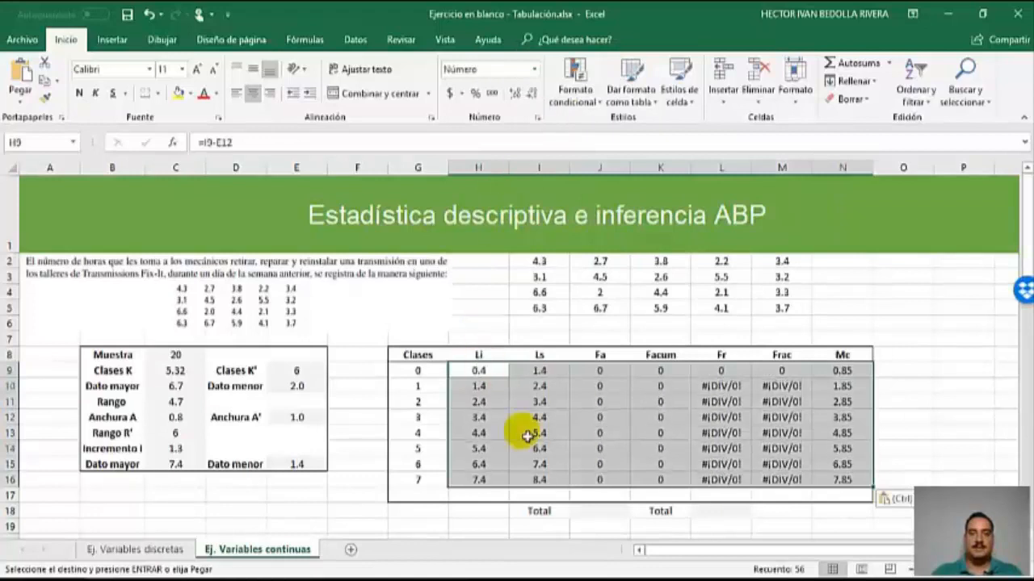
Check the pasted class limit formulas for Li in H10 and Ls in I10.
{"action": "left_click", "coordinate": [546, 420]}
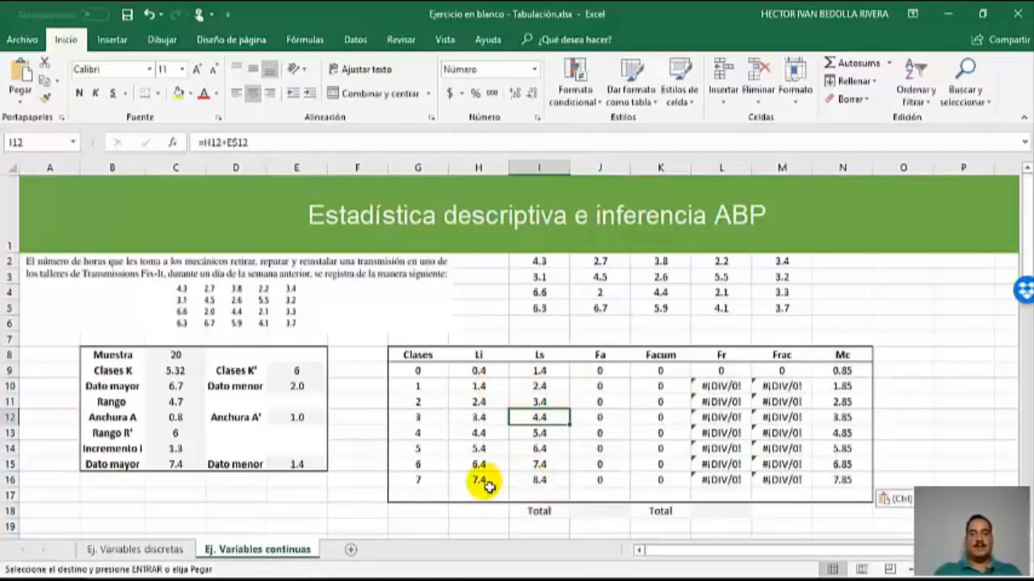
{"action": "left_click", "coordinate": [489, 390]}
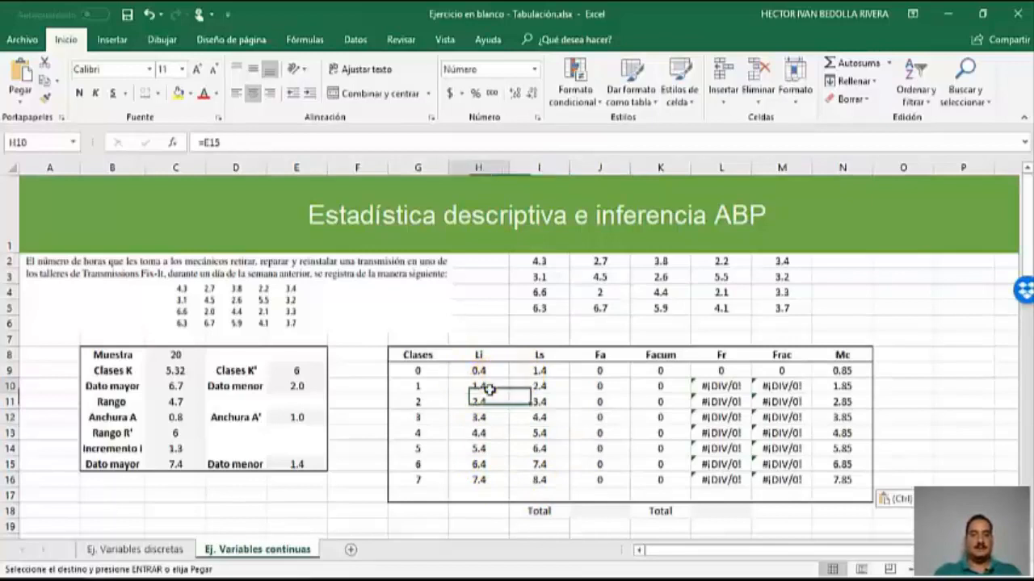
{"action": "double_click", "coordinate": [491, 392]}
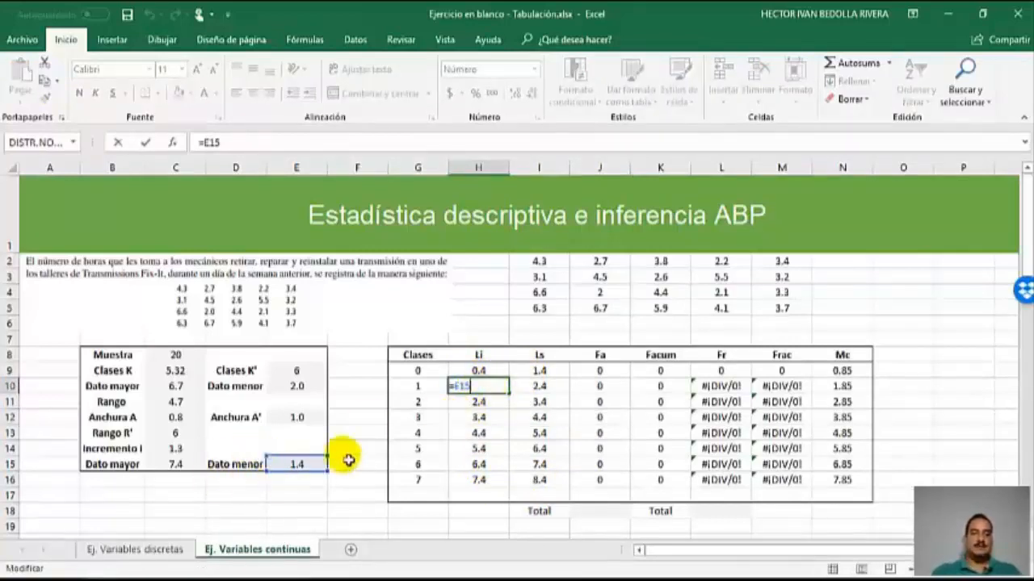
{"action": "double_click", "coordinate": [538, 386]}
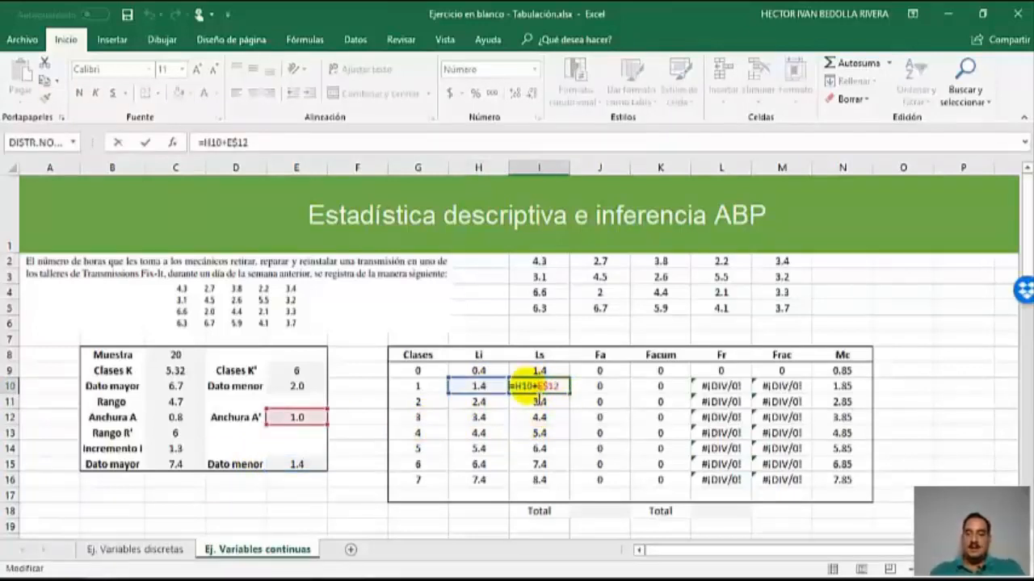
Replace the absolute frequency (Fa) formula of class 7 in J16 with 0.
{"action": "key", "text": "Return"}
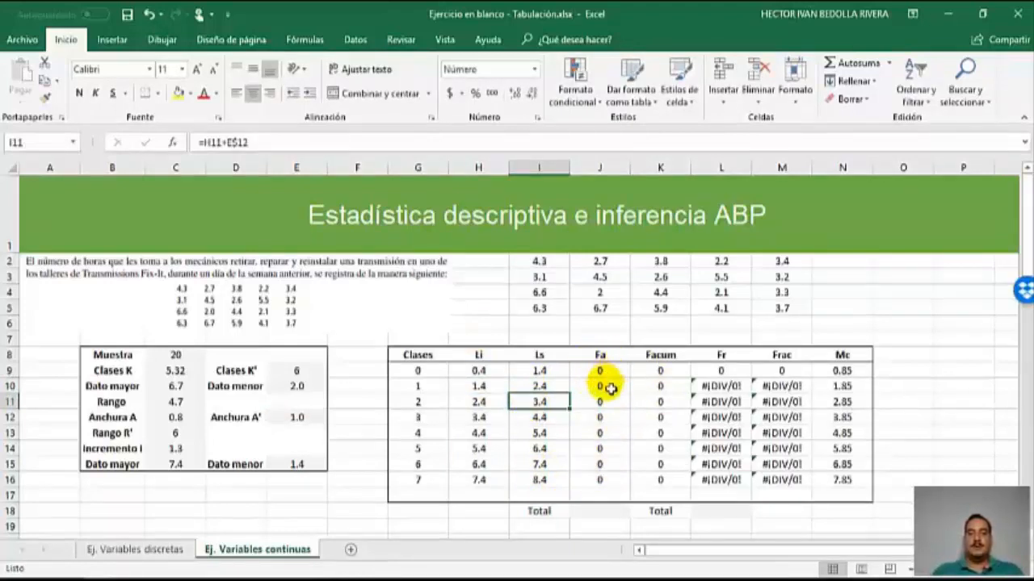
{"action": "left_click", "coordinate": [617, 374]}
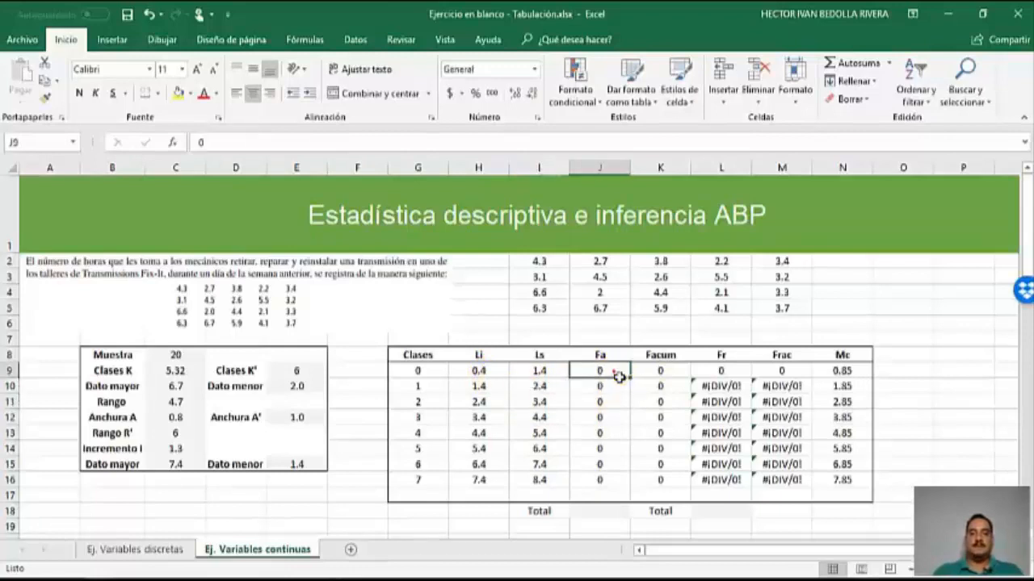
{"action": "left_click", "coordinate": [616, 482]}
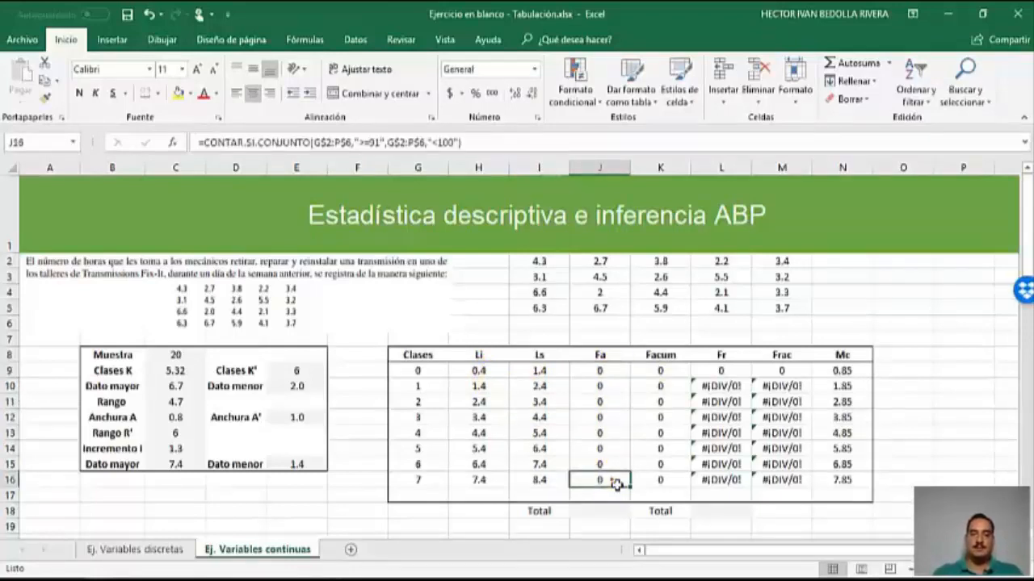
{"action": "left_click", "coordinate": [614, 489]}
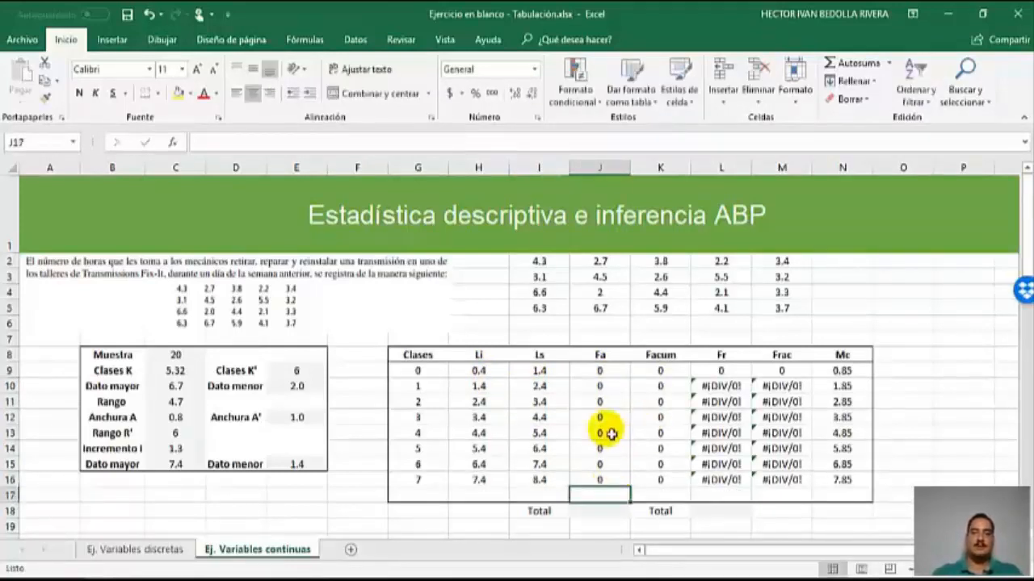
Change the CONTAR.SI.CONJUNTO criteria in J10 to ">=1.4" and "<2.4" to count the class 1 frequency.
{"action": "left_click", "coordinate": [611, 390]}
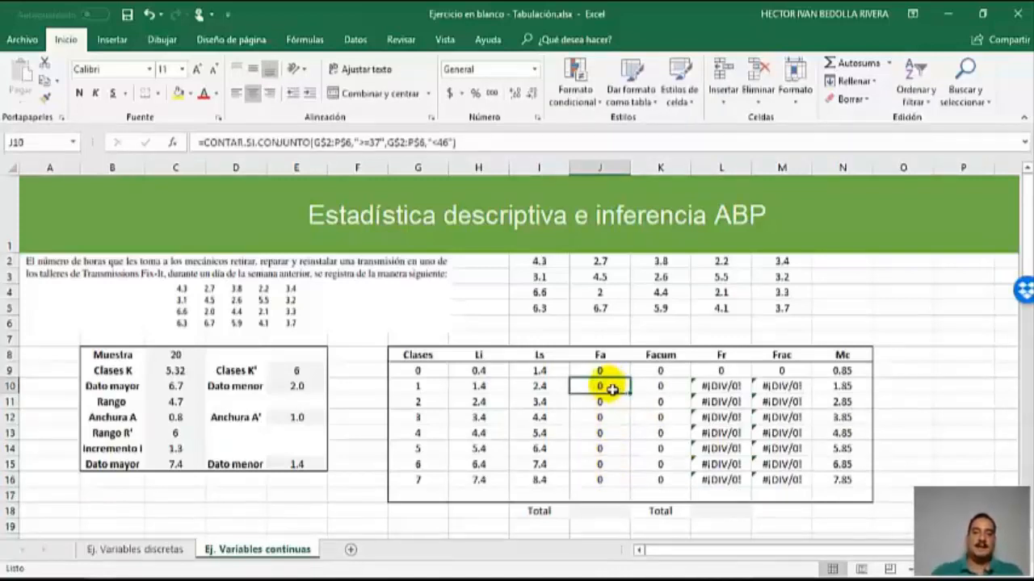
{"action": "double_click", "coordinate": [612, 389]}
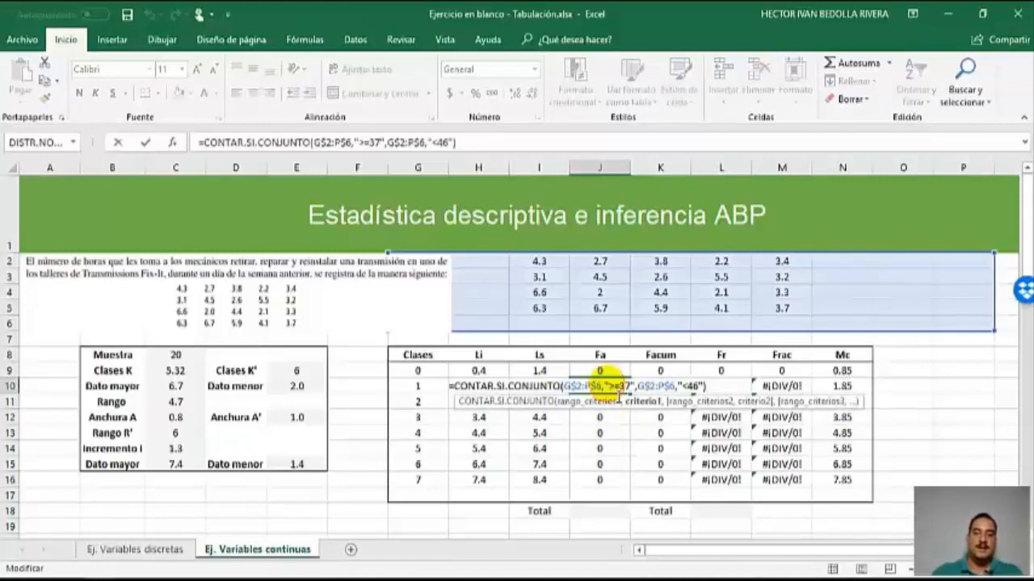
{"action": "key", "text": "Escape"}
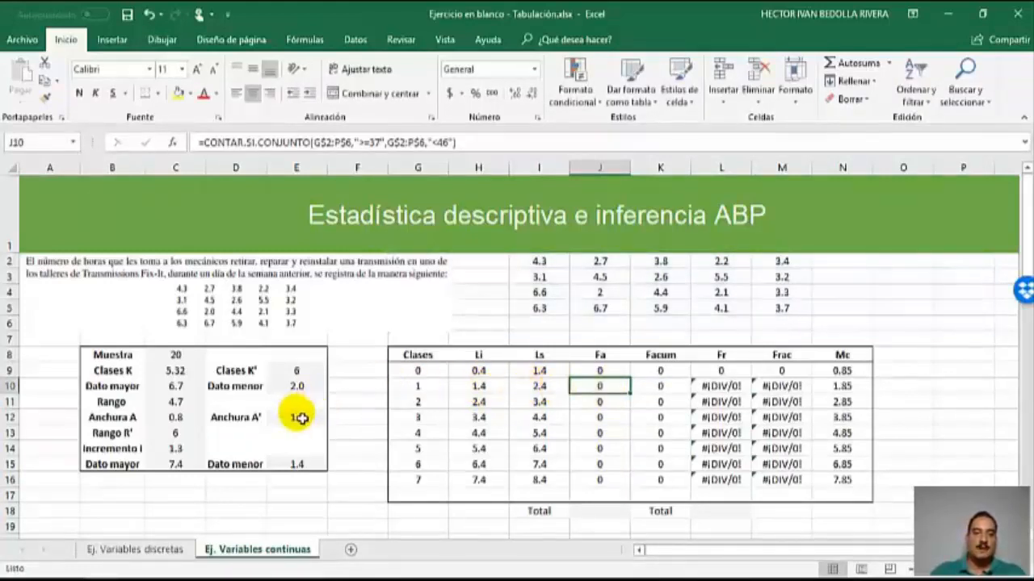
{"action": "double_click", "coordinate": [611, 390]}
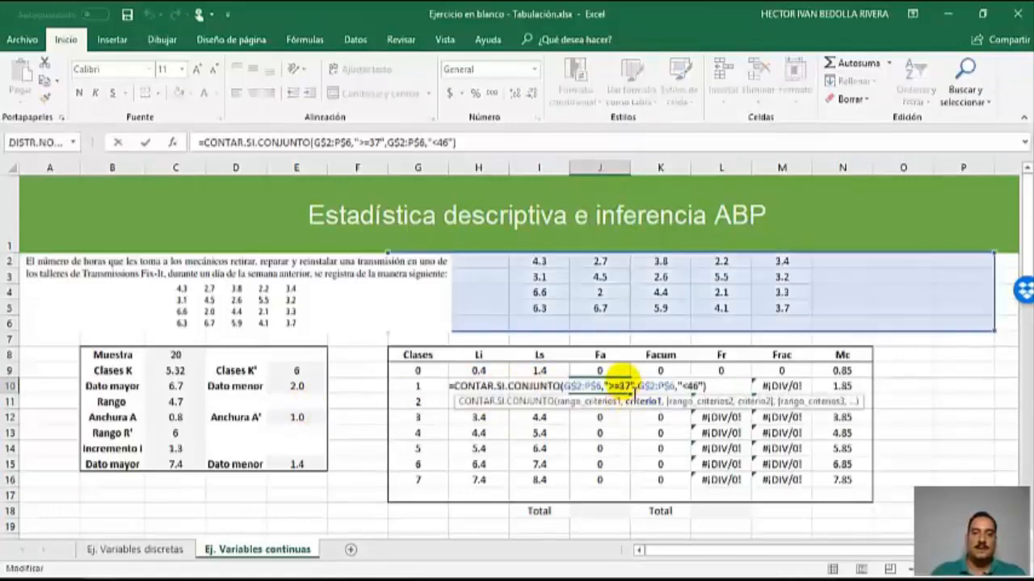
{"action": "key", "text": "BackSpace"}
{"action": "key", "text": "BackSpace"}
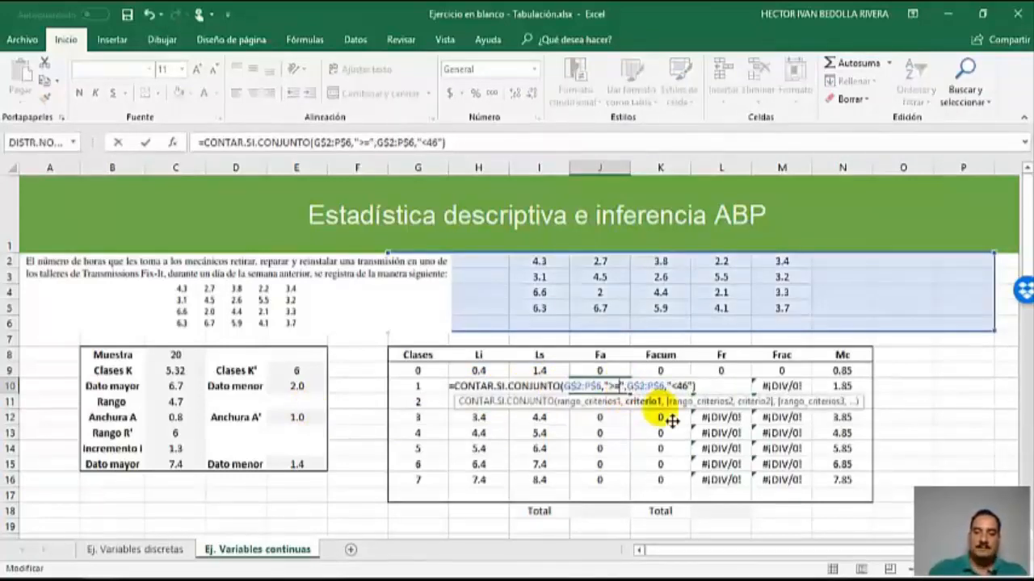
{"action": "type", "text": "1.4"}
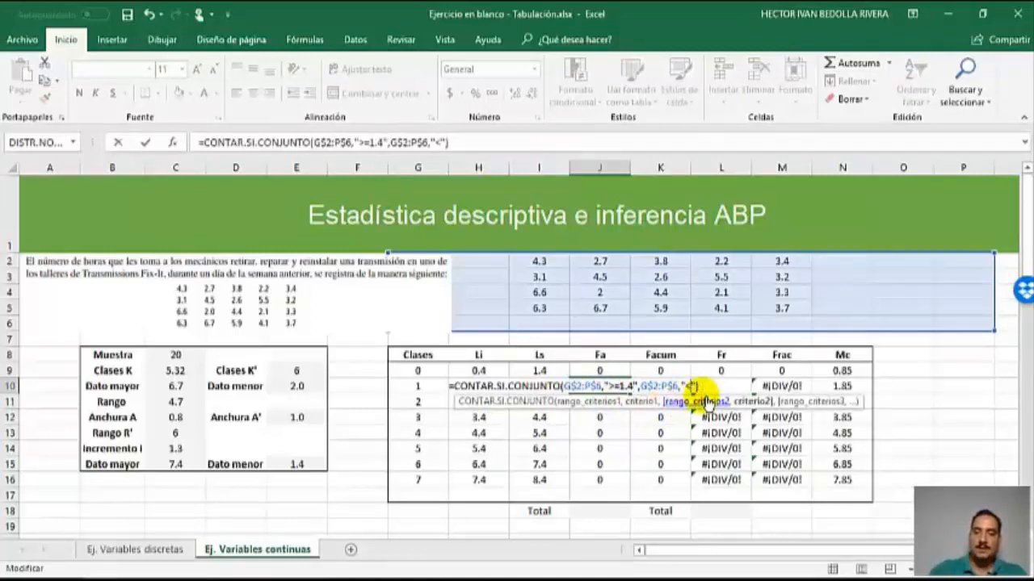
{"action": "key", "text": "Return"}
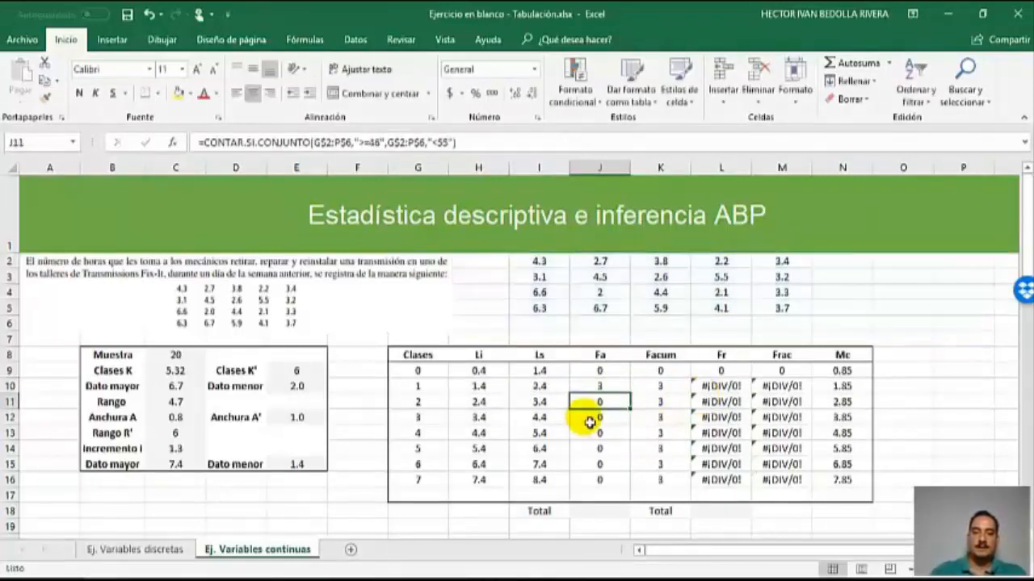
Change the class 2 frequency criteria in J11 to ">=2.4" and "<3.4".
{"action": "key", "text": "F2"}
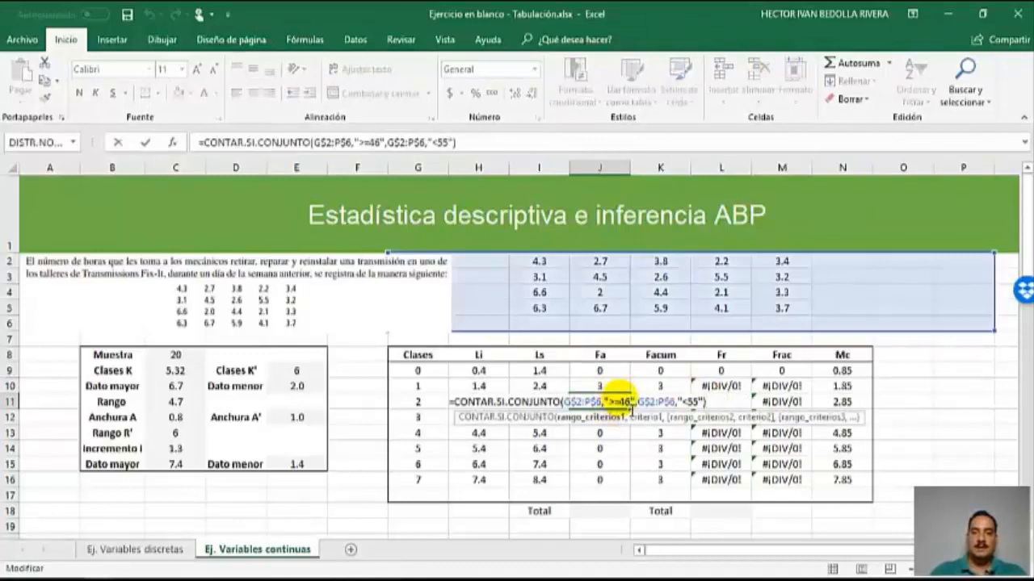
{"action": "key", "text": "BackSpace"}
{"action": "key", "text": "BackSpace"}
{"action": "type", "text": "2"}
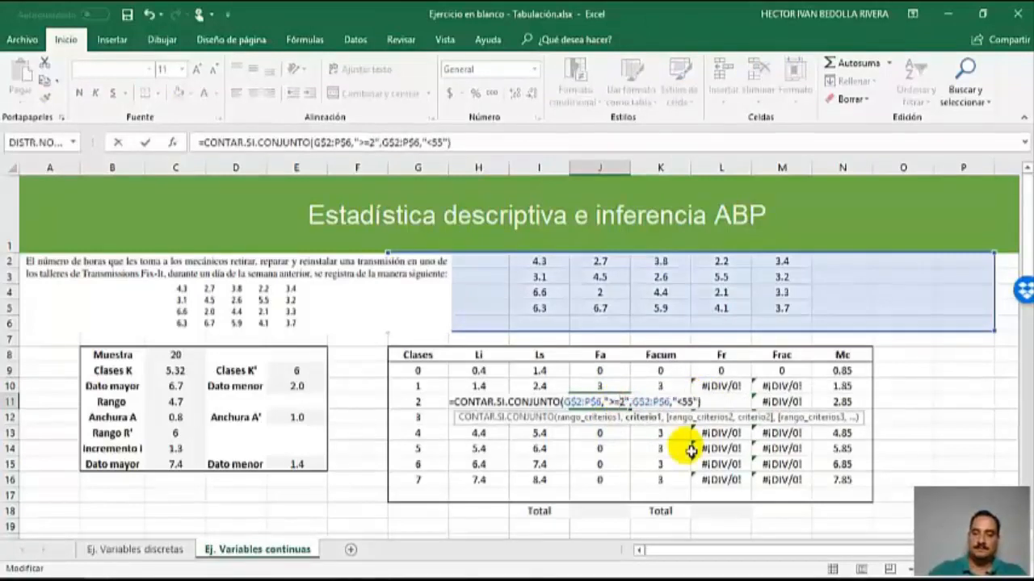
{"action": "type", "text": ".4"}
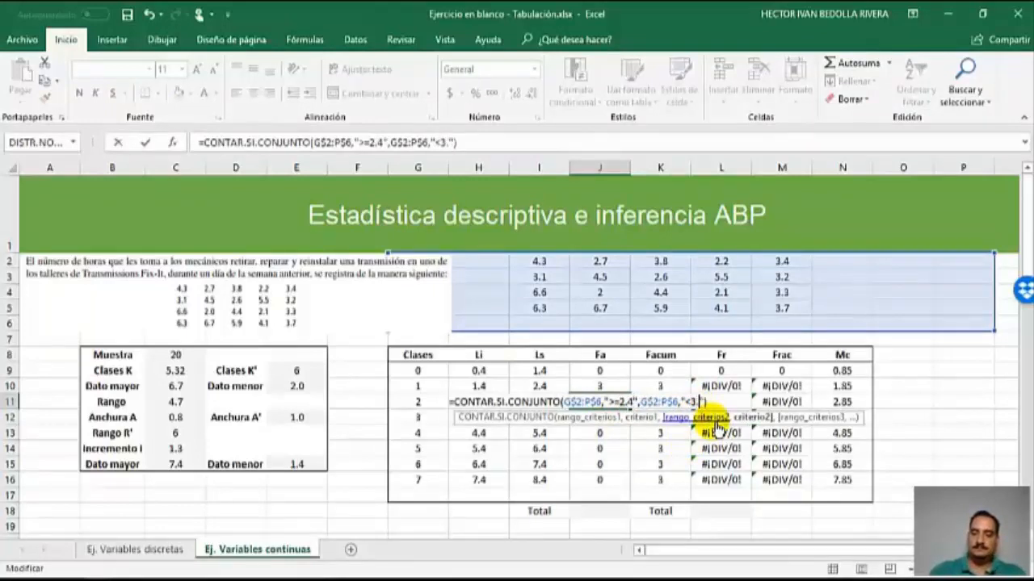
{"action": "key", "text": "Return"}
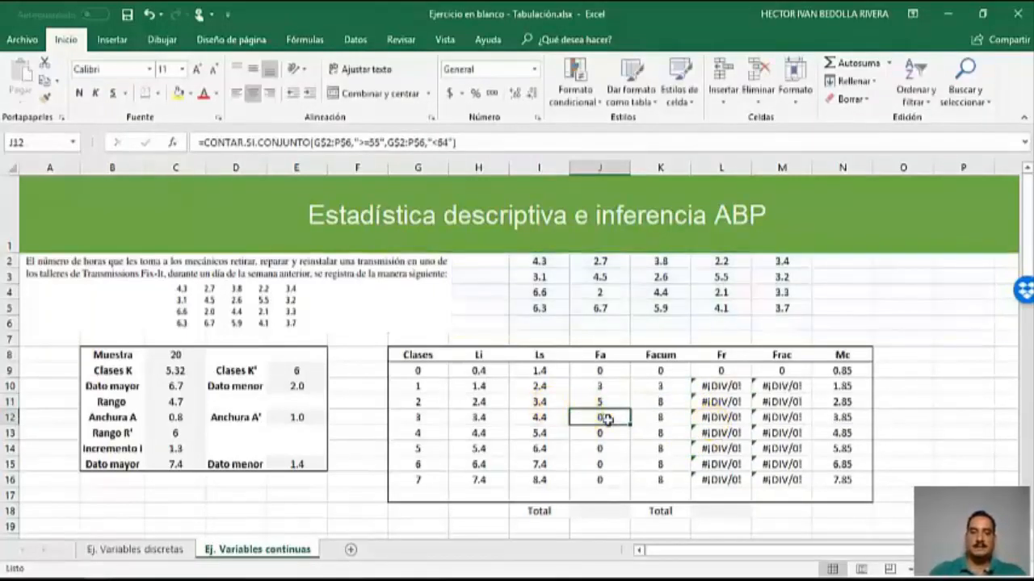
Change the class 3 frequency criteria in J12 to ">=3.4" and "<4.4".
{"action": "double_click", "coordinate": [602, 418]}
{"action": "double_click", "coordinate": [625, 418]}
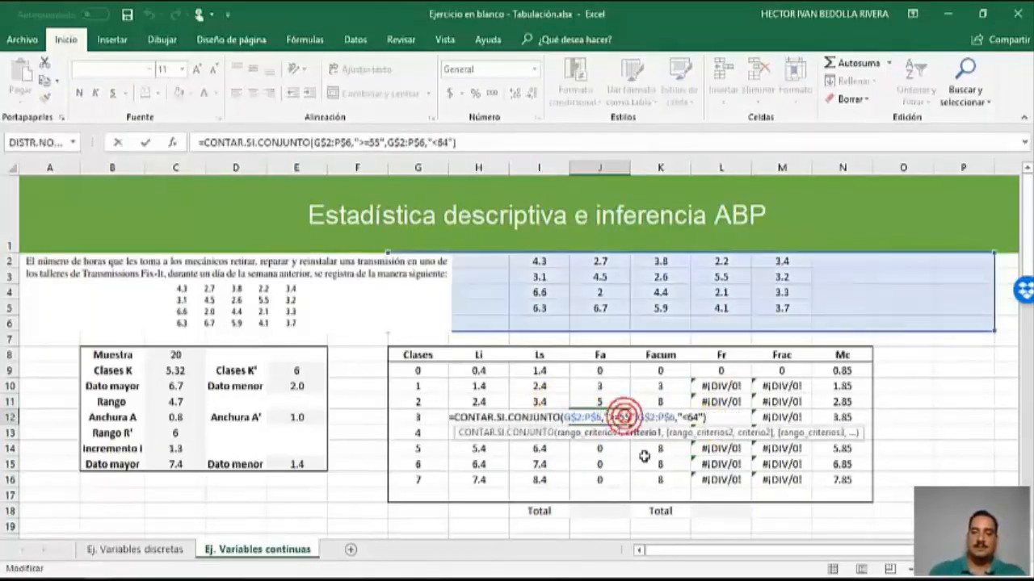
{"action": "type", "text": "5"}
{"action": "key", "text": "BackSpace"}
{"action": "type", "text": "3.4"}
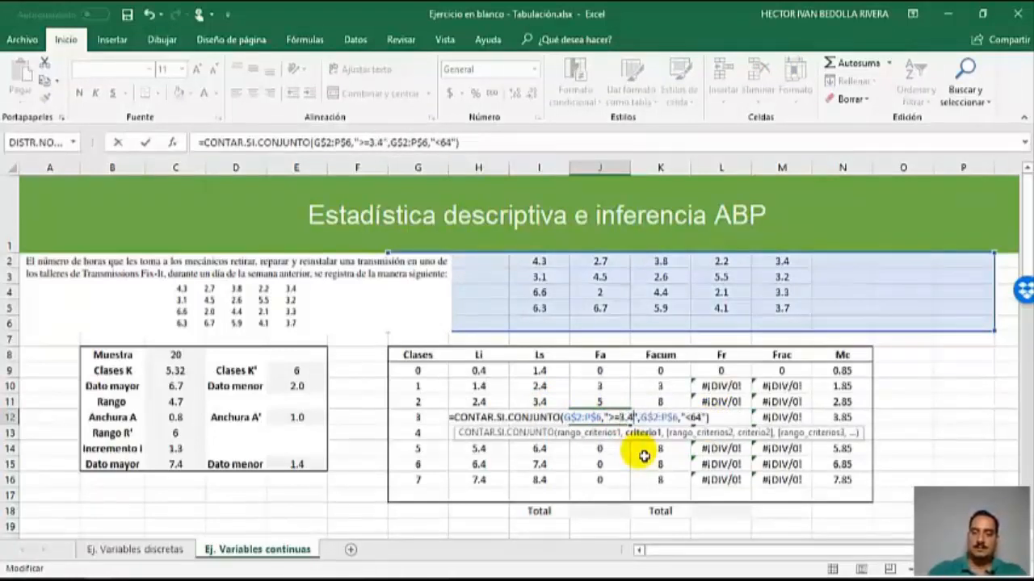
{"action": "left_click", "coordinate": [698, 417]}
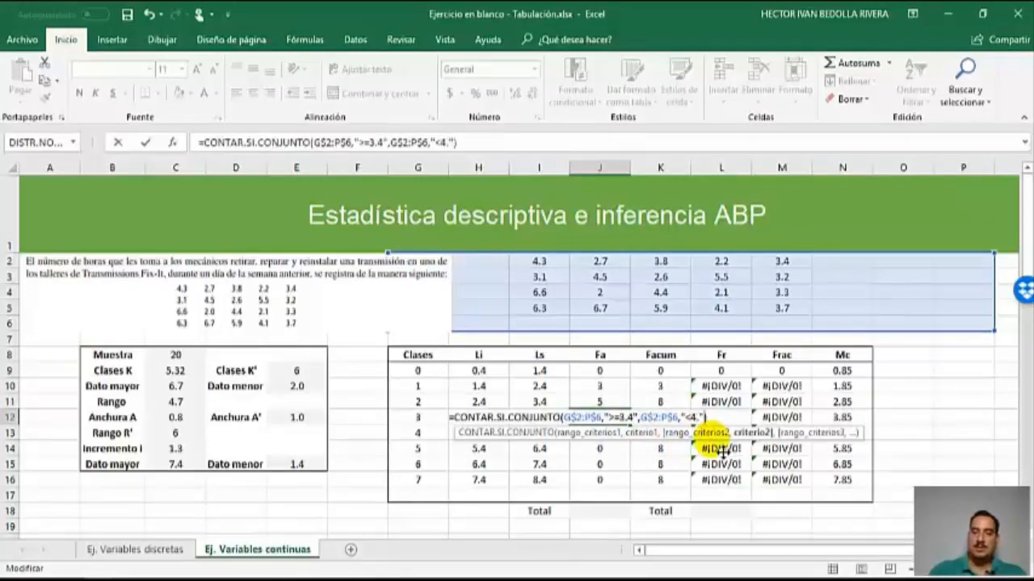
{"action": "type", "text": "4"}
{"action": "key", "text": "Return"}
Change the class 4 frequency criteria in J13 to ">=4.4" and "<5.4".
{"action": "double_click", "coordinate": [602, 433]}
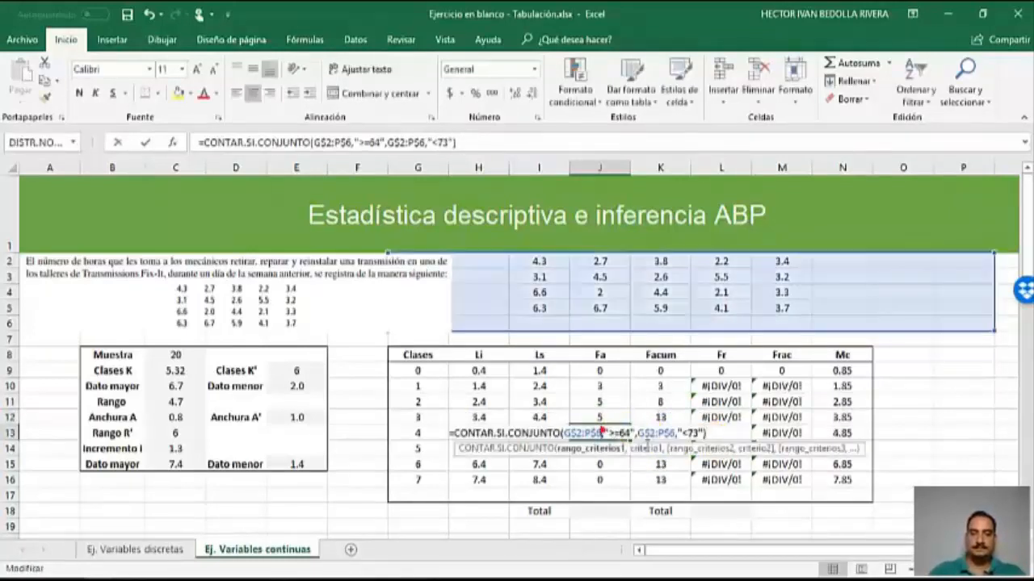
{"action": "left_click", "coordinate": [629, 433]}
{"action": "key", "text": "BackSpace"}
{"action": "key", "text": "BackSpace"}
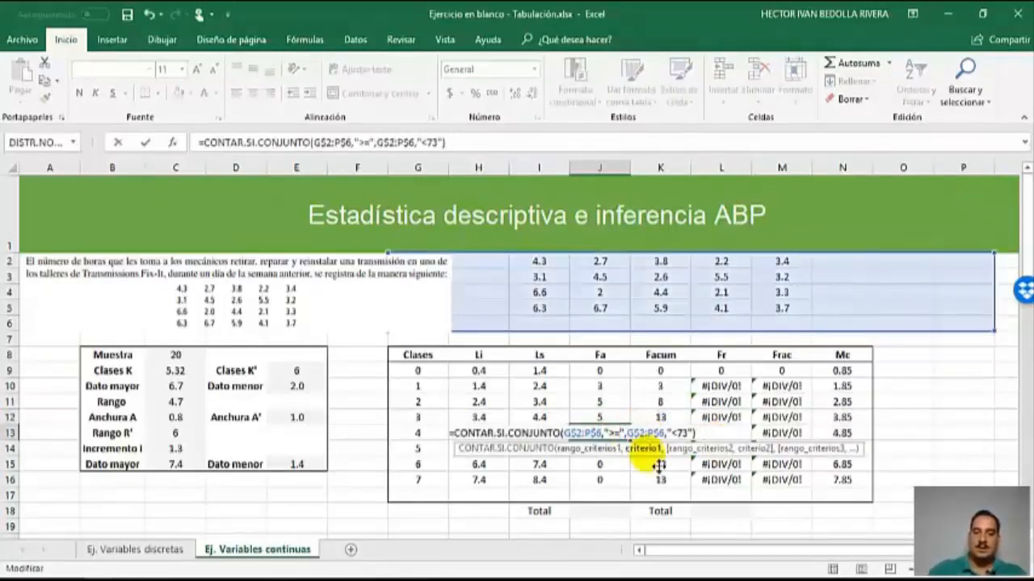
{"action": "type", "text": "4.4"}
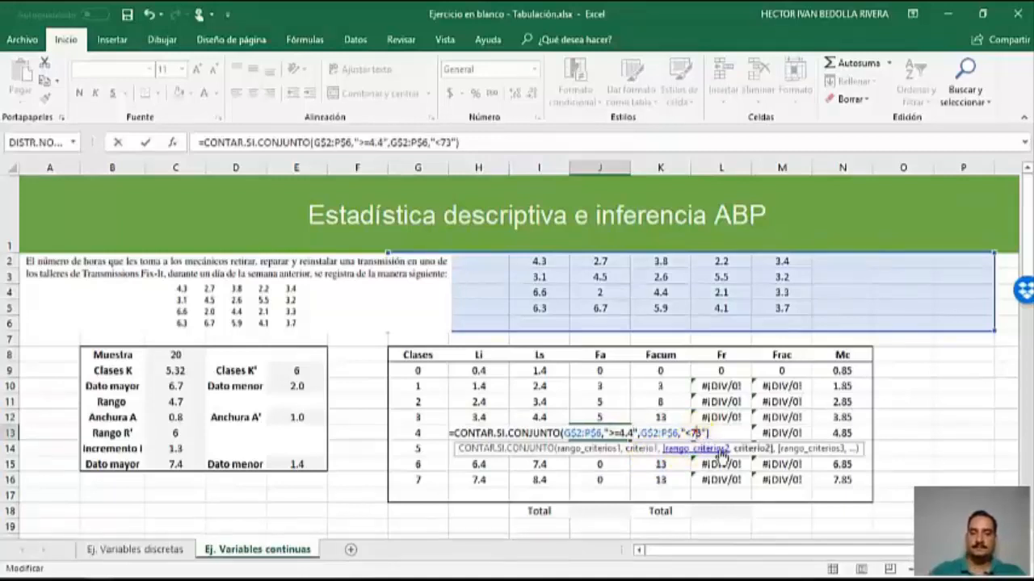
{"action": "key", "text": "BackSpace"}
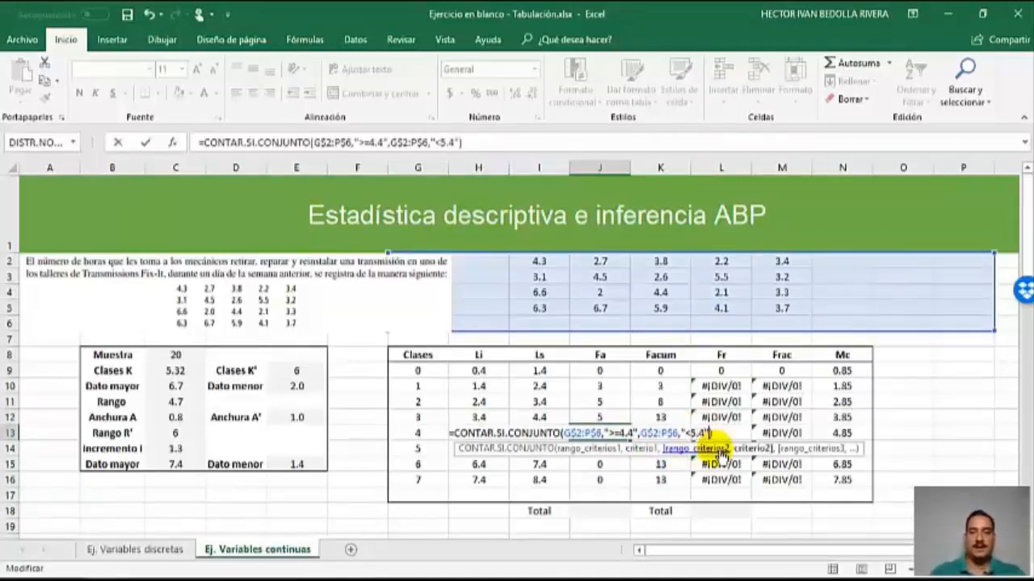
{"action": "key", "text": "Return"}
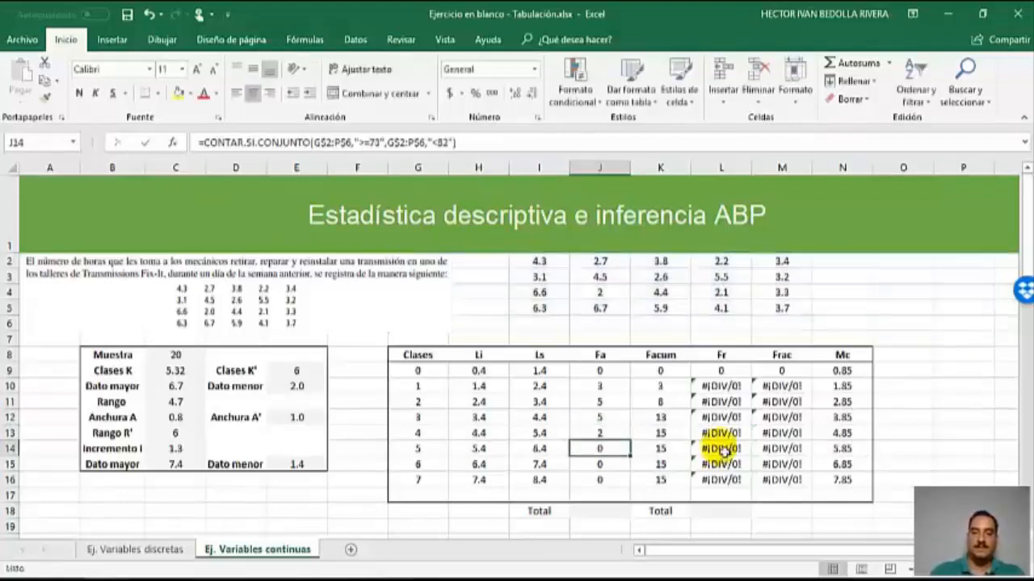
Change the class 5 frequency criteria in J14 to ">=5.4" and "<6.4".
{"action": "double_click", "coordinate": [601, 448]}
{"action": "left_click", "coordinate": [615, 446]}
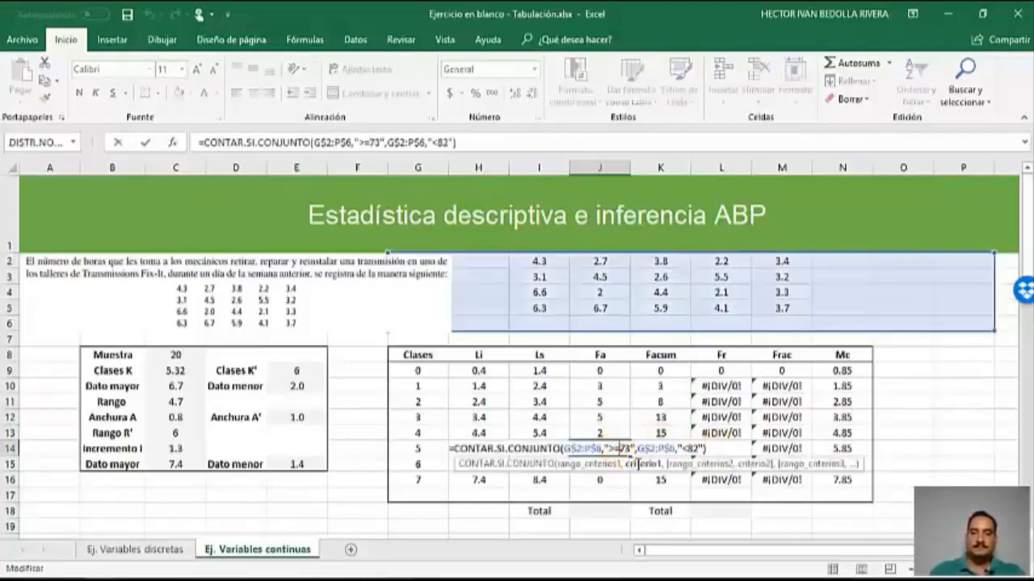
{"action": "key", "text": "BackSpace"}
{"action": "key", "text": "BackSpace"}
{"action": "type", "text": "5.4"}
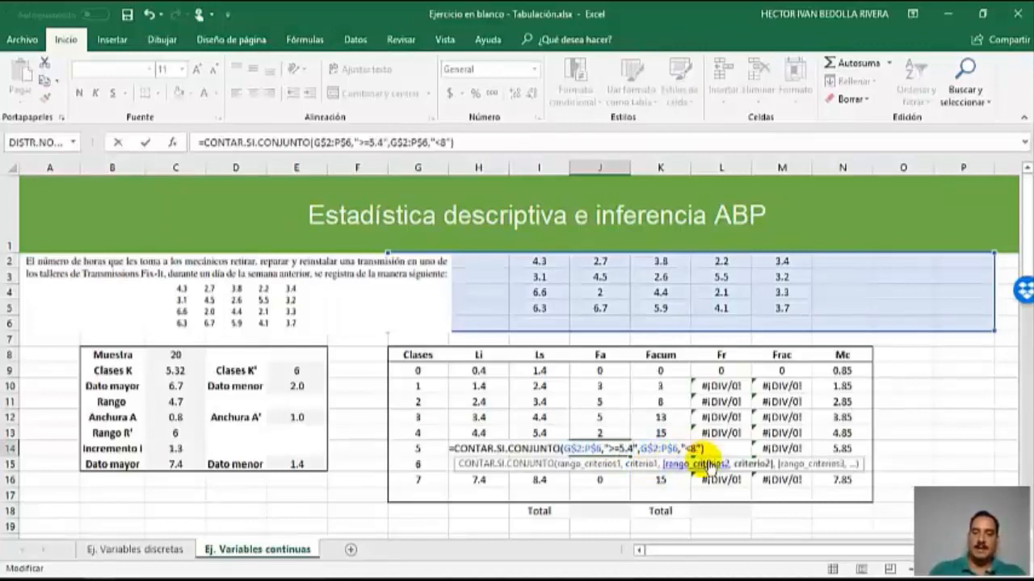
{"action": "key", "text": "Return"}
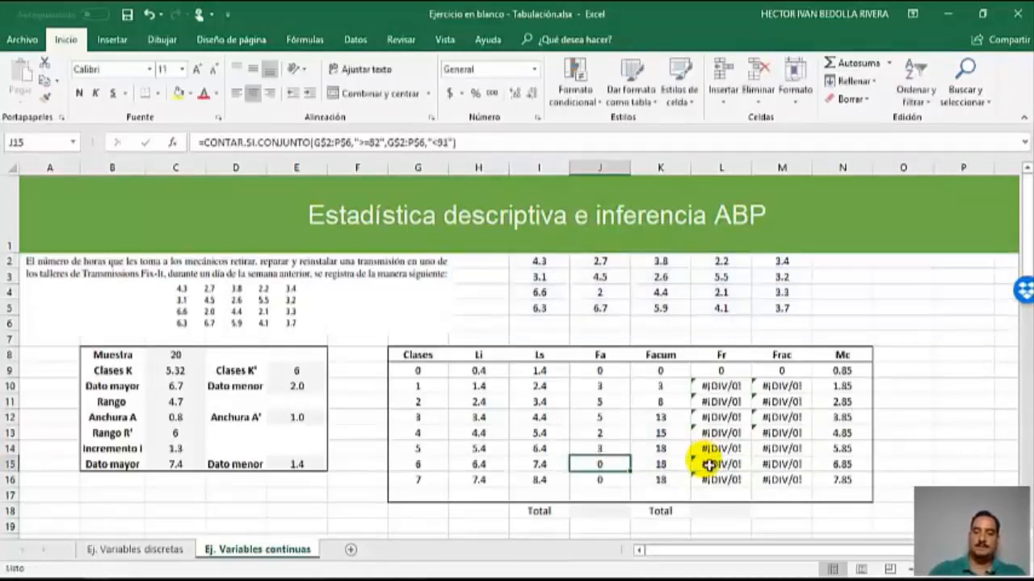
Change the class 6 frequency criteria in J15 to ">=6.4" and "<7.4".
{"action": "double_click", "coordinate": [622, 462]}
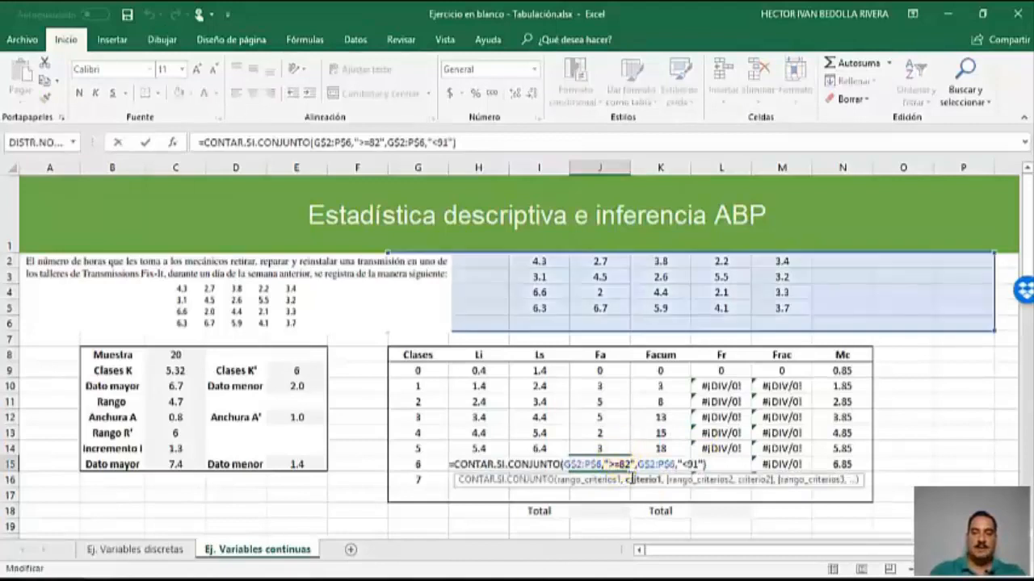
{"action": "key", "text": "BackSpace"}
{"action": "key", "text": "BackSpace"}
{"action": "type", "text": "6.4"}
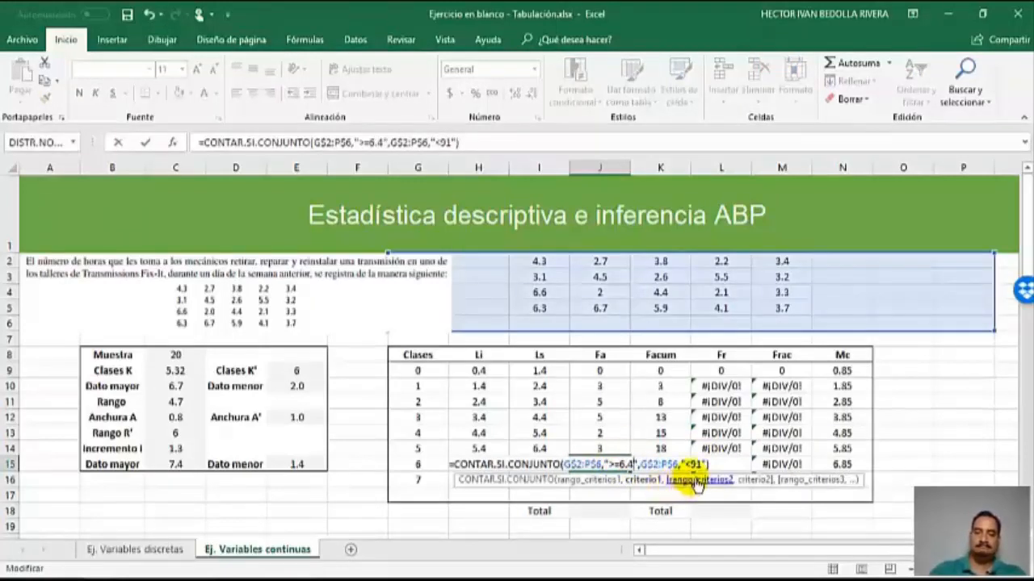
{"action": "left_click", "coordinate": [752, 479]}
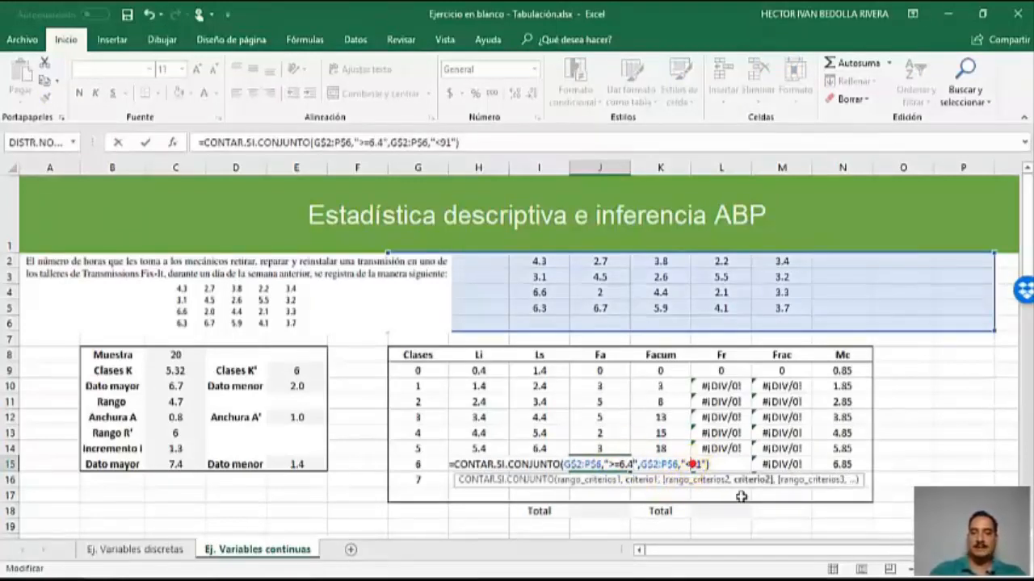
{"action": "key", "text": "BackSpace"}
{"action": "type", "text": "7."}
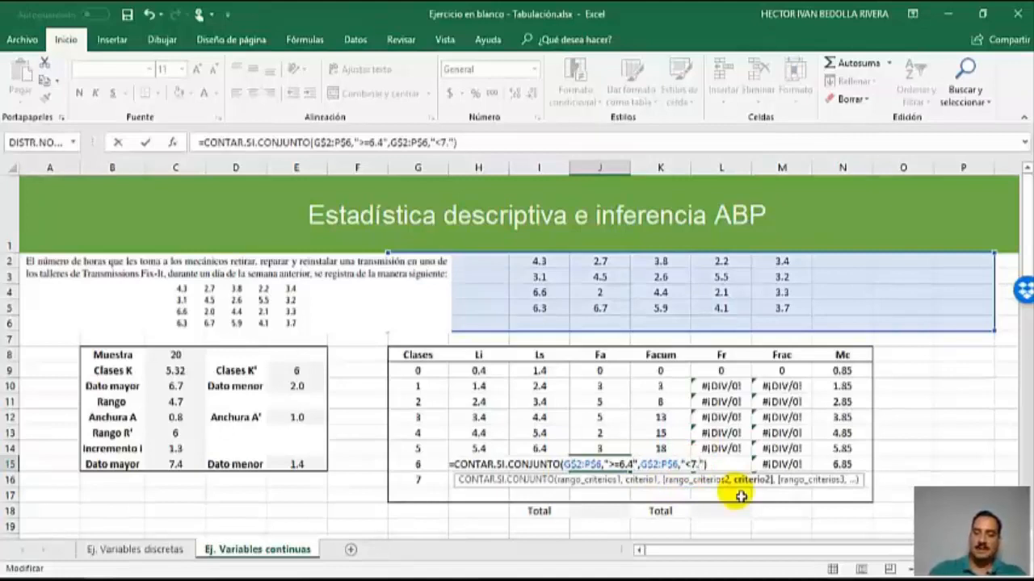
{"action": "type", "text": "4"}
{"action": "key", "text": "Return"}
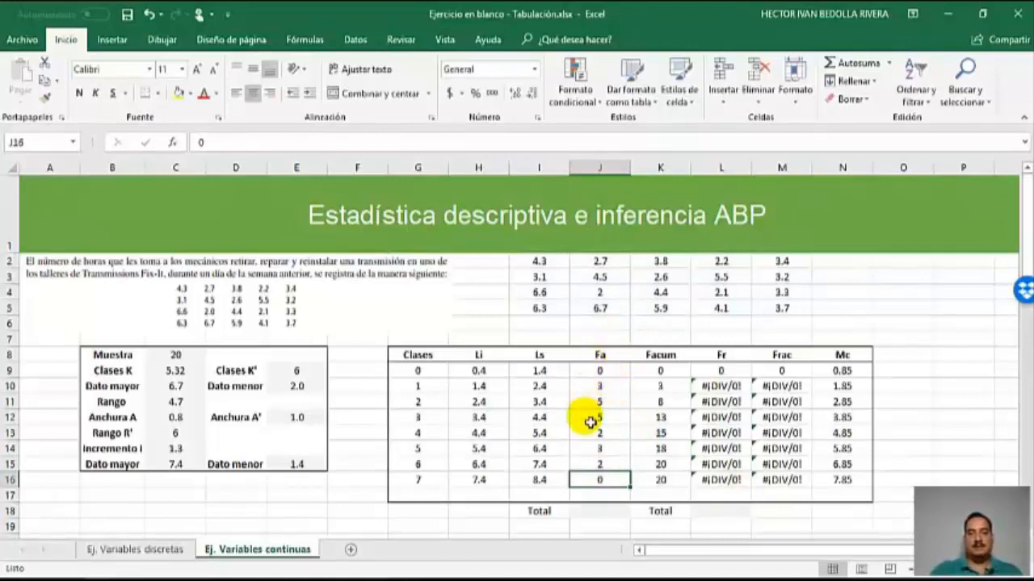
Total the class frequencies in J18 with a SUMA formula over J9:J16.
{"action": "left_click", "coordinate": [616, 512]}
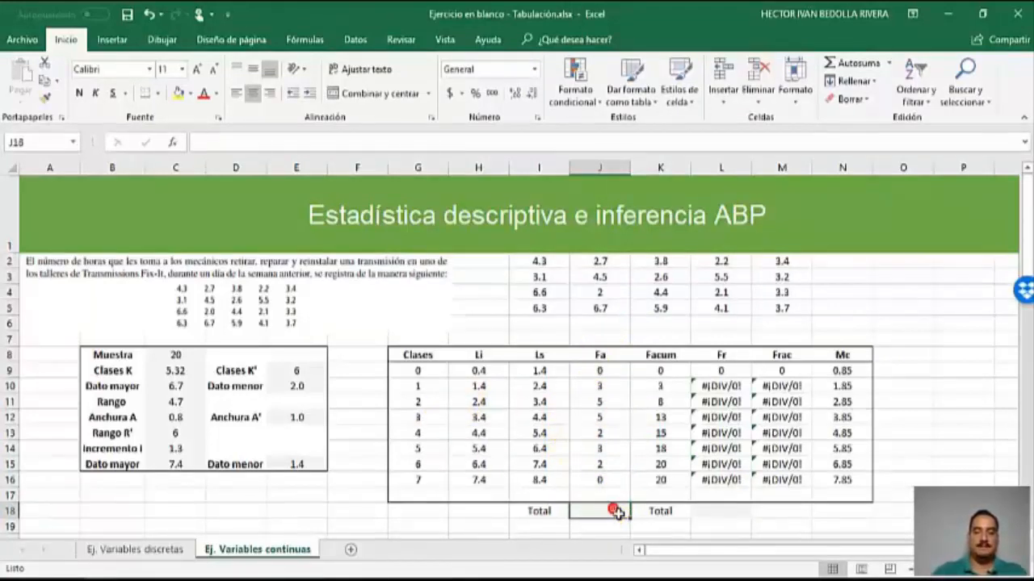
{"action": "type", "text": "=s"}
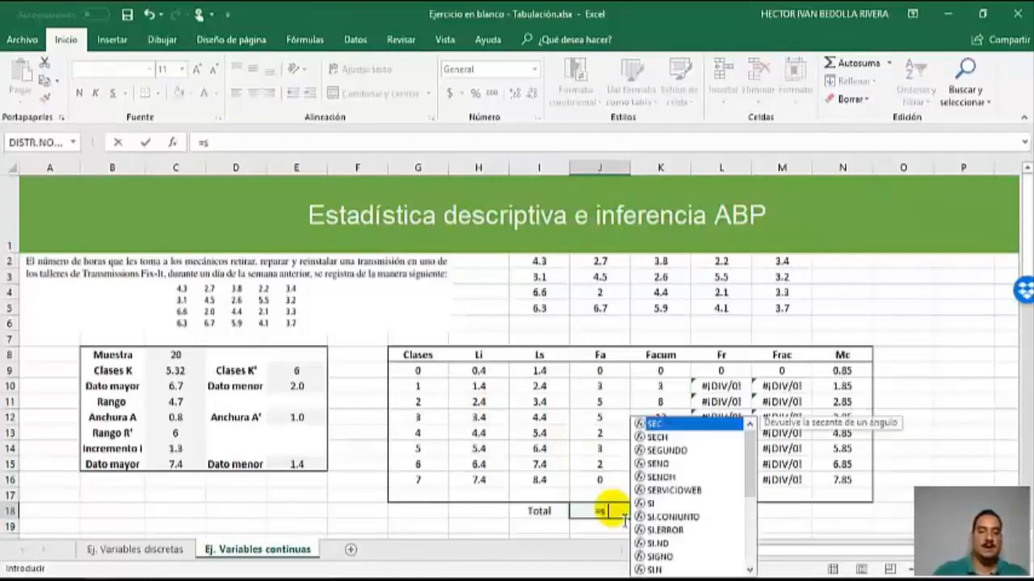
{"action": "type", "text": "uma("}
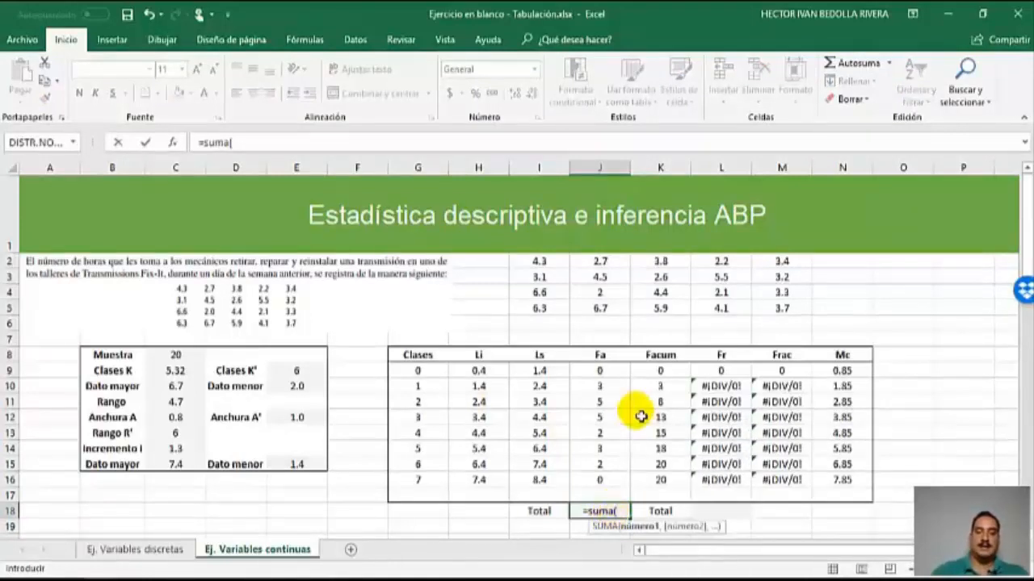
{"action": "left_click", "coordinate": [612, 374]}
{"action": "left_click_drag", "start_coordinate": [611, 374], "coordinate": [604, 480]}
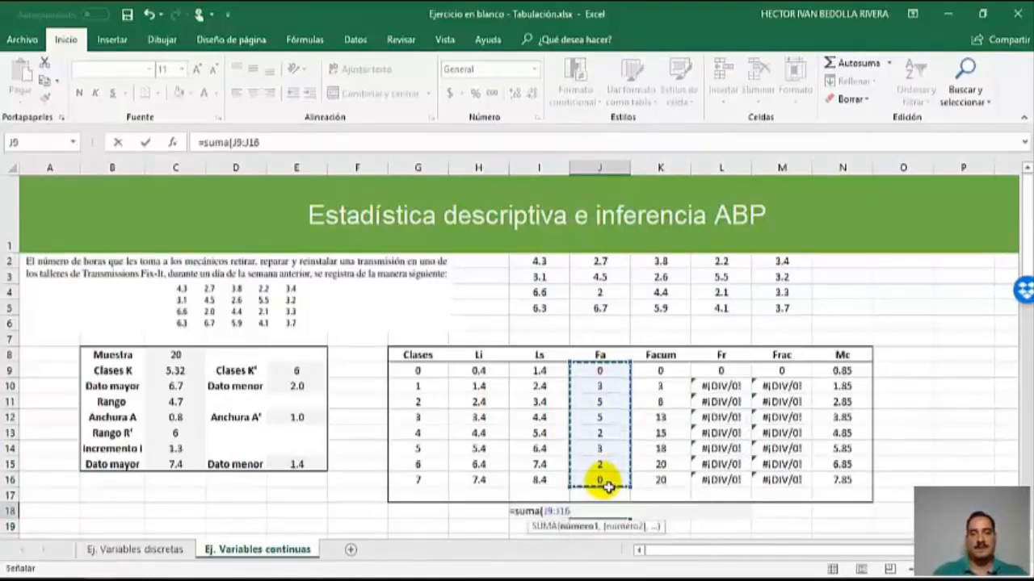
{"action": "key", "text": "Return"}
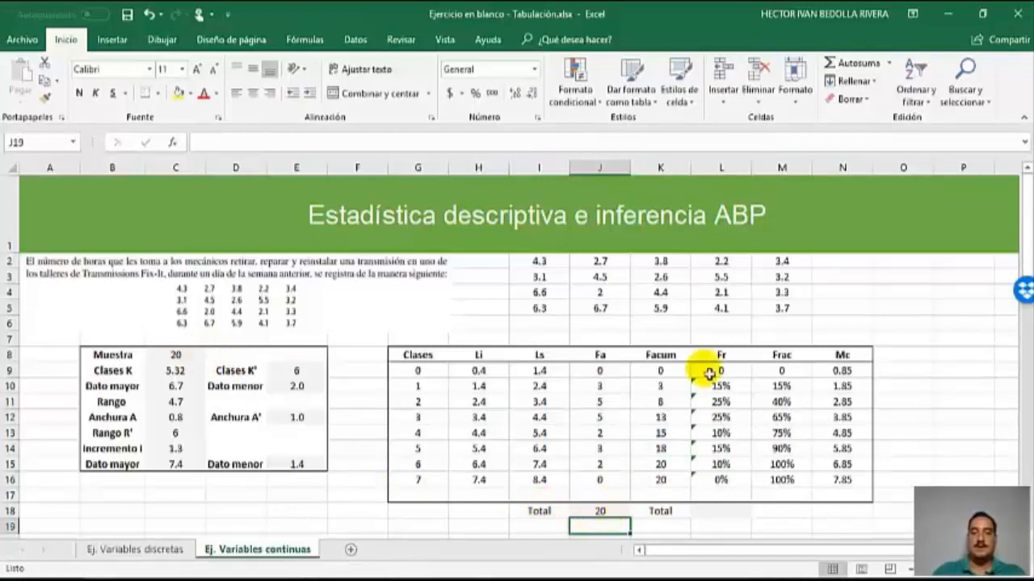
Check the cumulative frequency formulas in column K and clear the class 7 cumulative frequency in K16.
{"action": "double_click", "coordinate": [672, 372]}
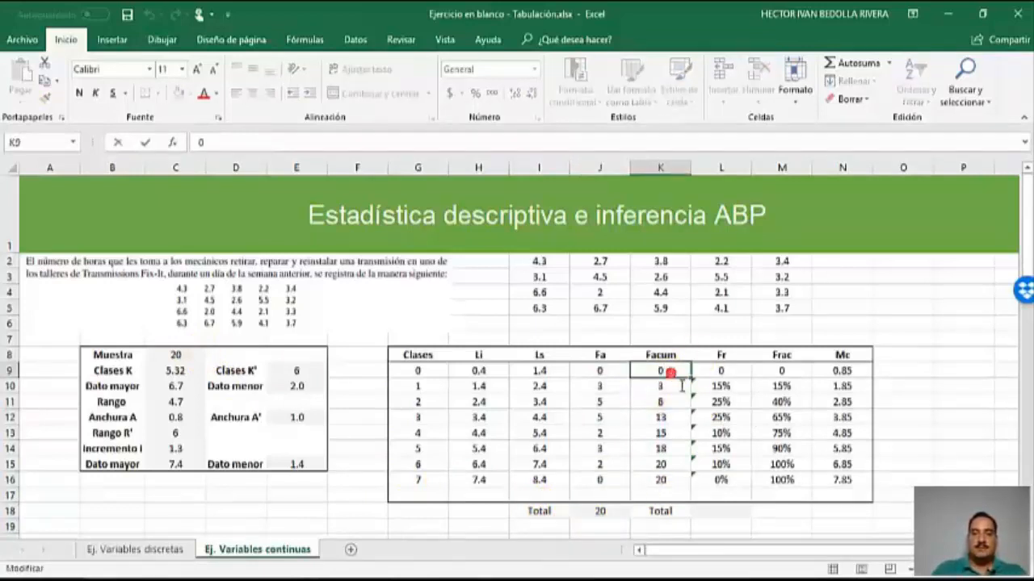
{"action": "double_click", "coordinate": [672, 386]}
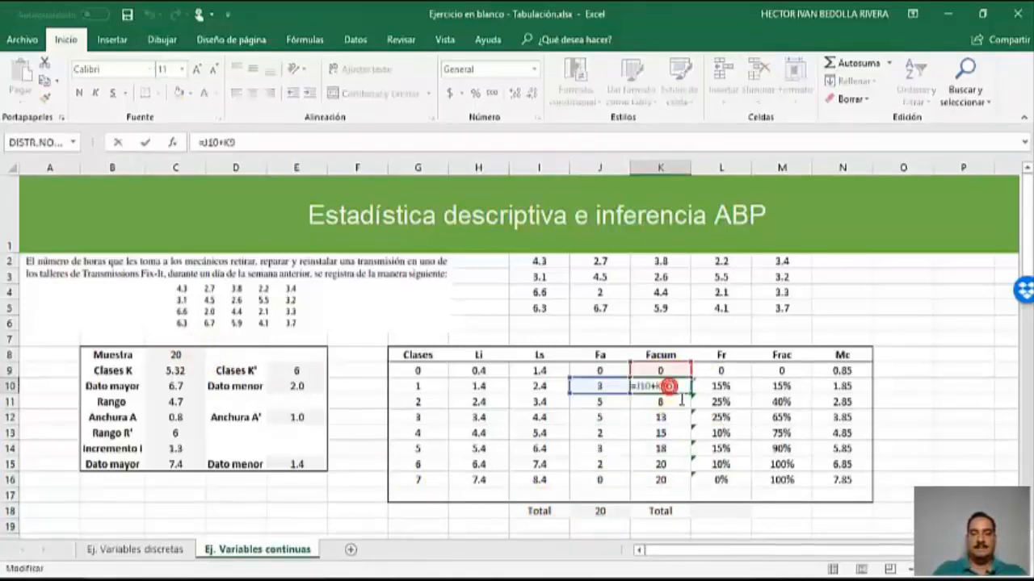
{"action": "left_click", "coordinate": [679, 399]}
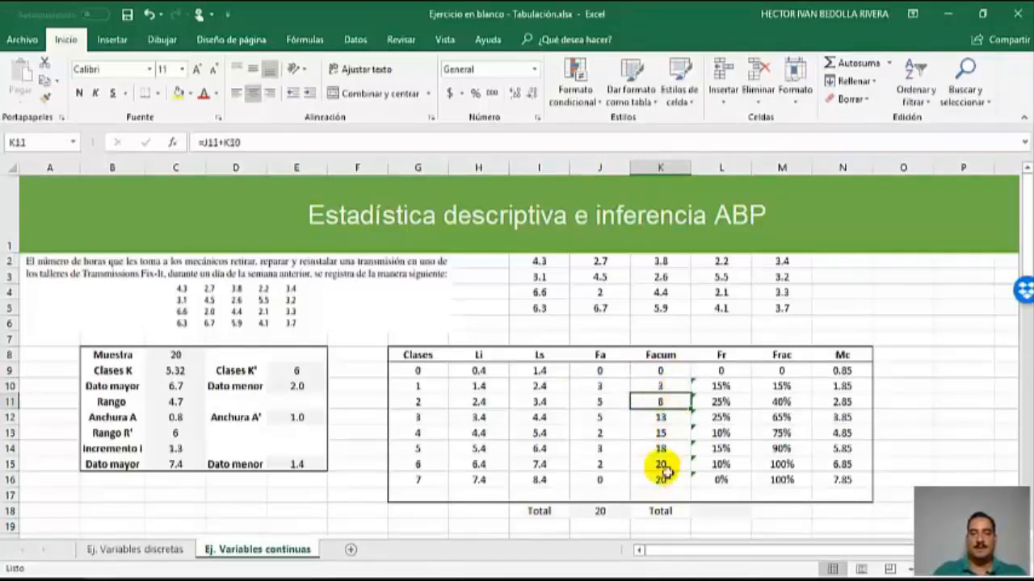
{"action": "left_click", "coordinate": [654, 481]}
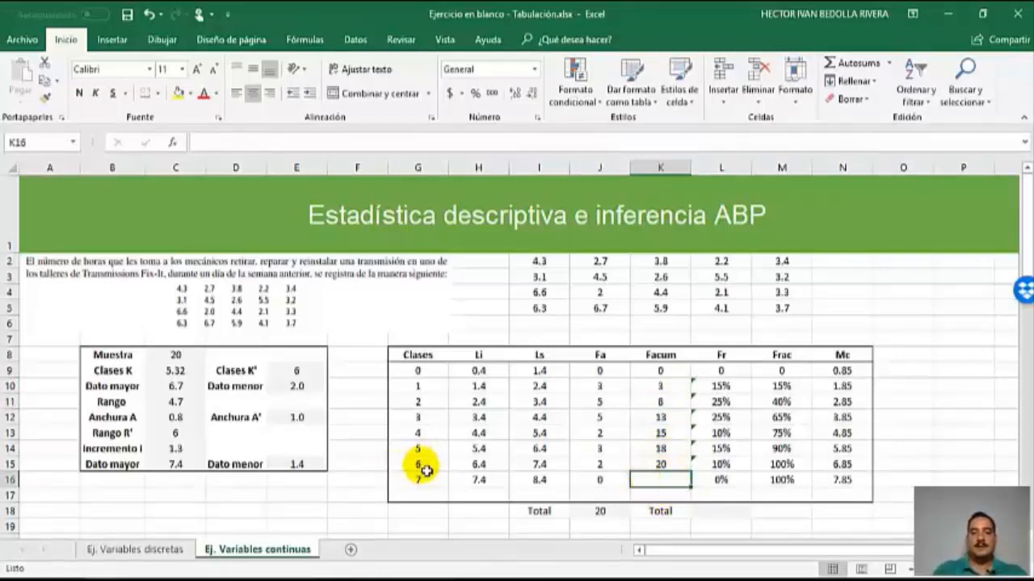
{"action": "left_click", "coordinate": [667, 464]}
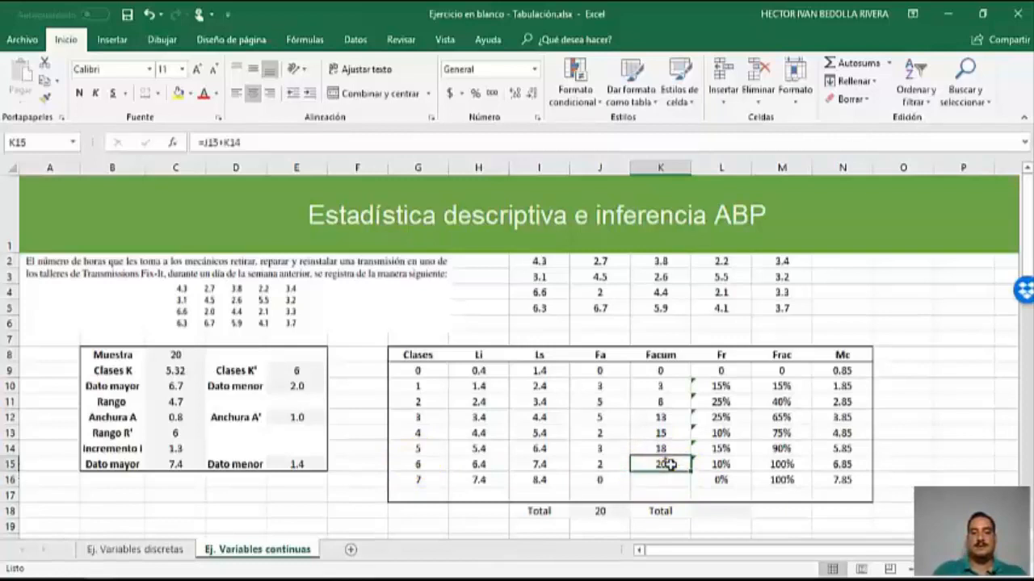
Check the relative frequency formula in L10 and replace the class 7 formula in L16 with 0%.
{"action": "double_click", "coordinate": [721, 373]}
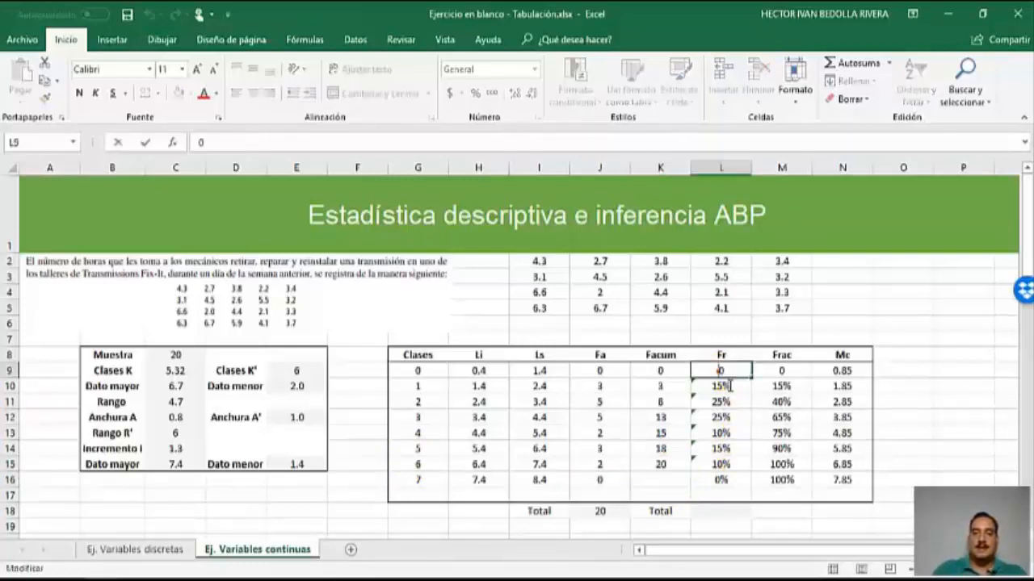
{"action": "left_click", "coordinate": [731, 388]}
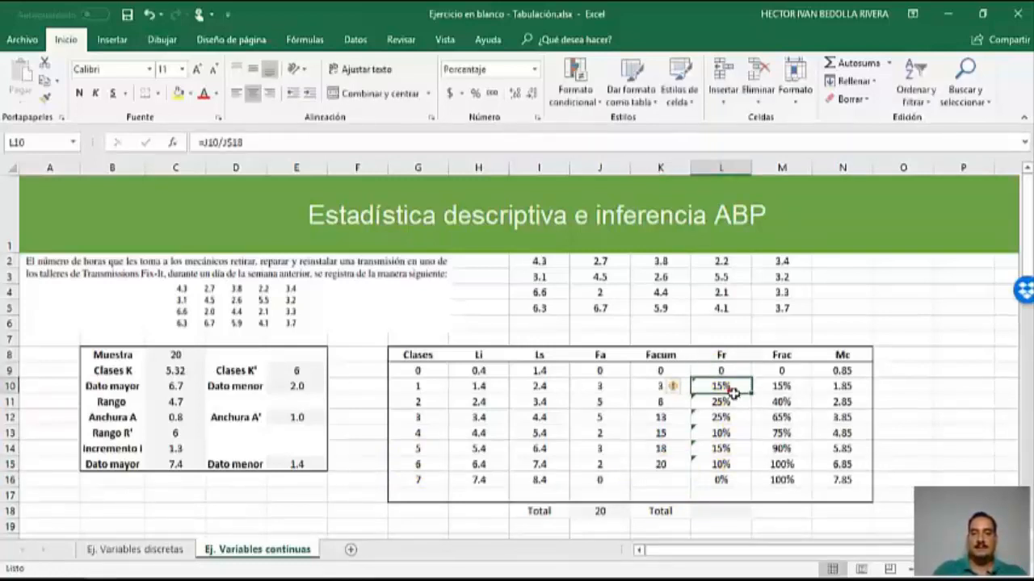
{"action": "double_click", "coordinate": [731, 388]}
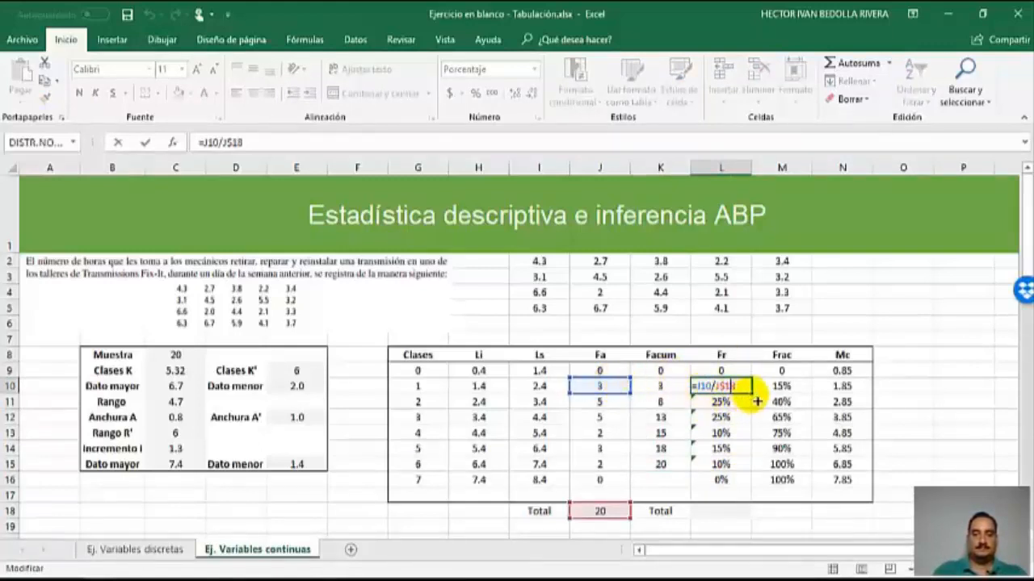
{"action": "key", "text": "ctrl+Return"}
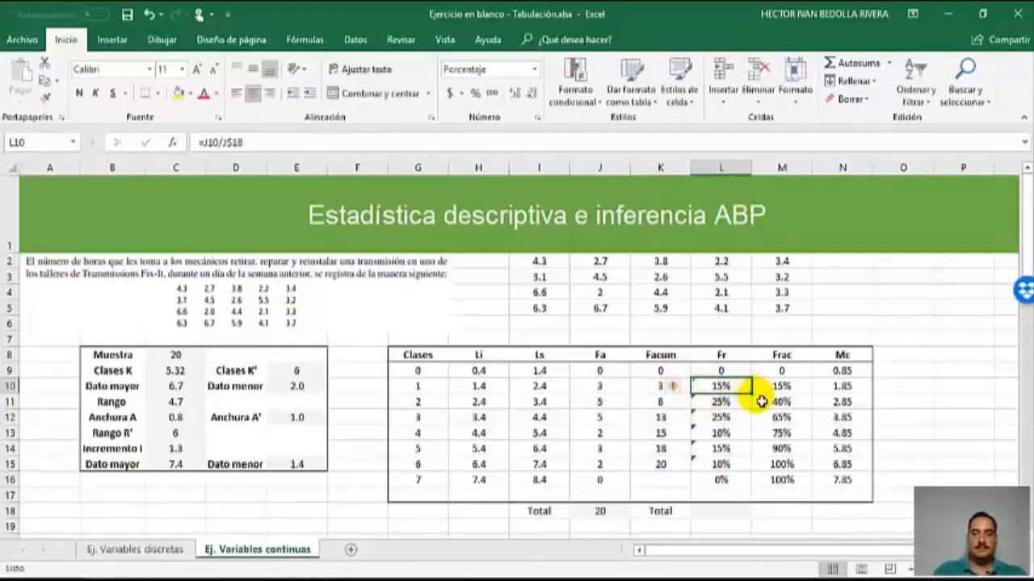
{"action": "double_click", "coordinate": [736, 466]}
{"action": "left_click", "coordinate": [730, 481]}
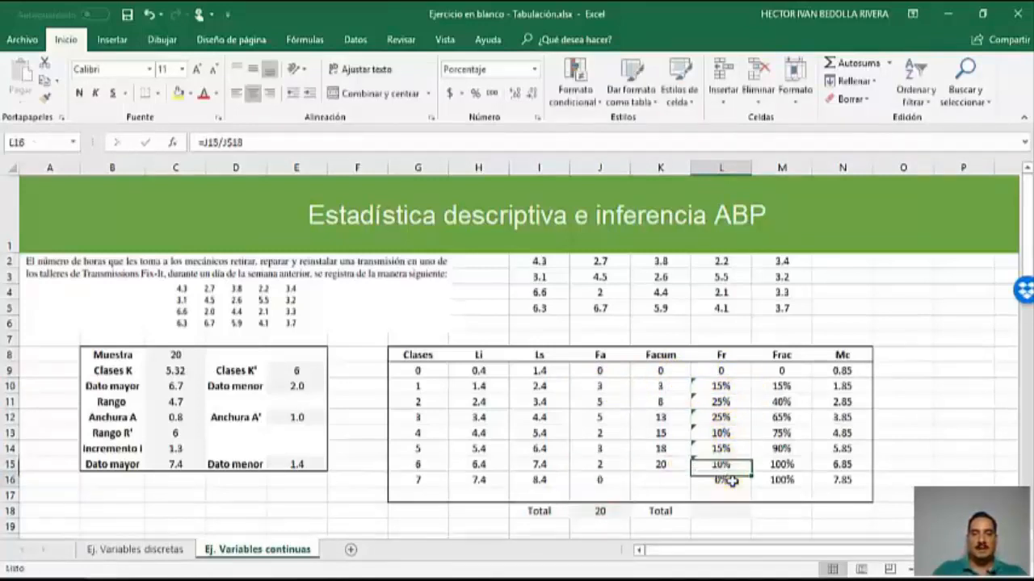
{"action": "type", "text": "0"}
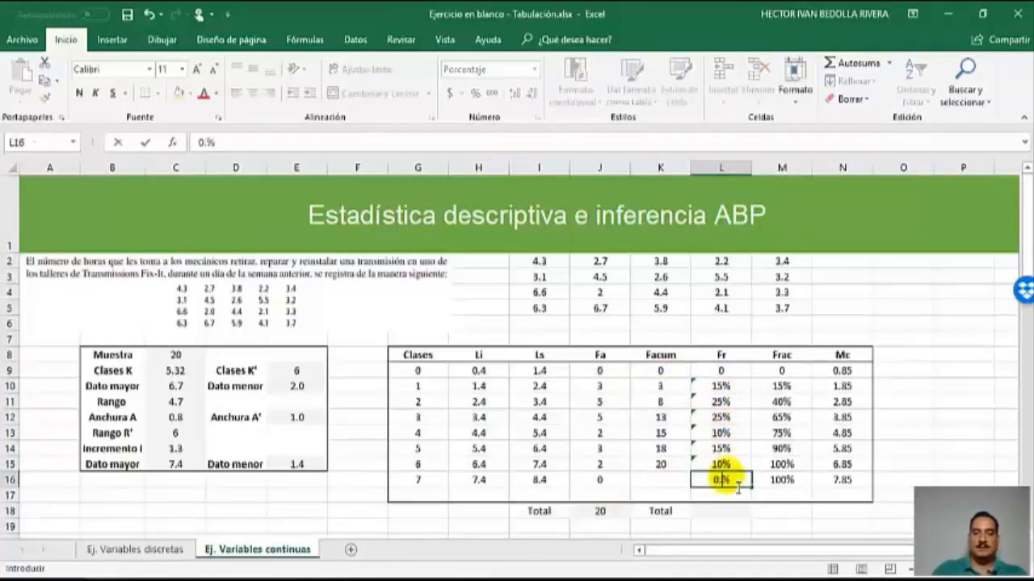
{"action": "key", "text": "Return"}
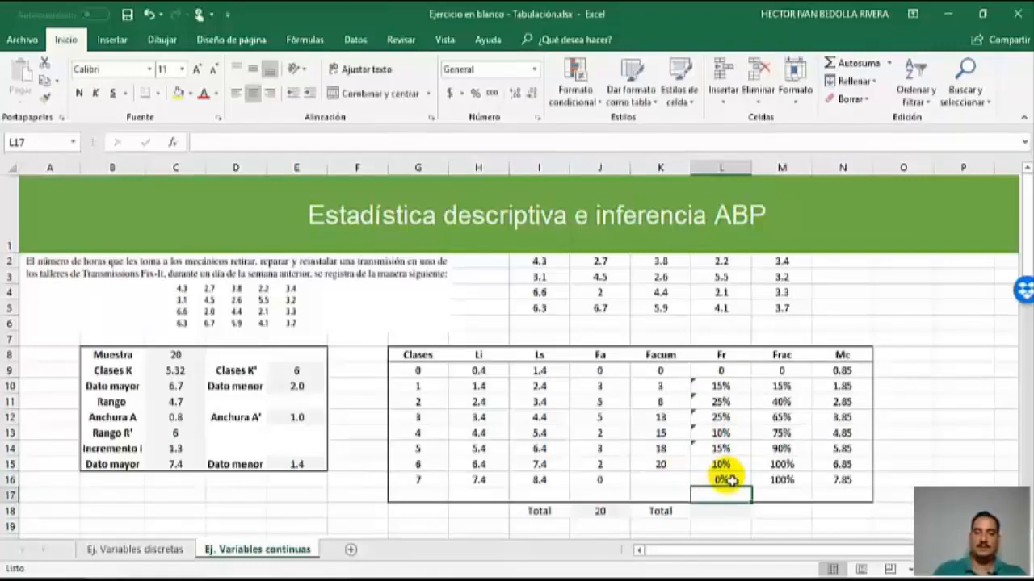
Format the class 0 relative frequency in L9 as a percentage without decimals.
{"action": "left_click", "coordinate": [742, 372]}
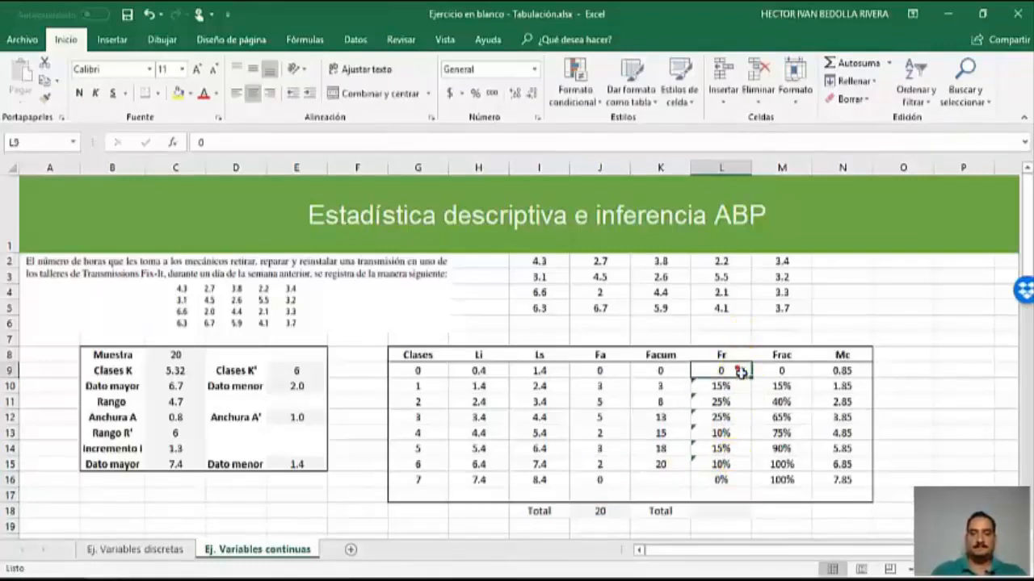
{"action": "left_click", "coordinate": [534, 70]}
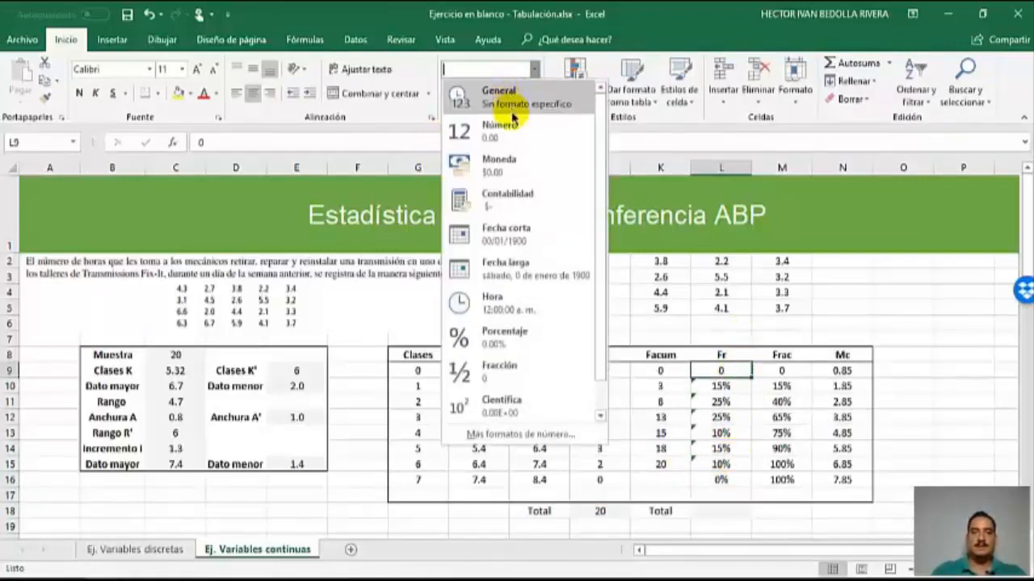
{"action": "left_click", "coordinate": [507, 331]}
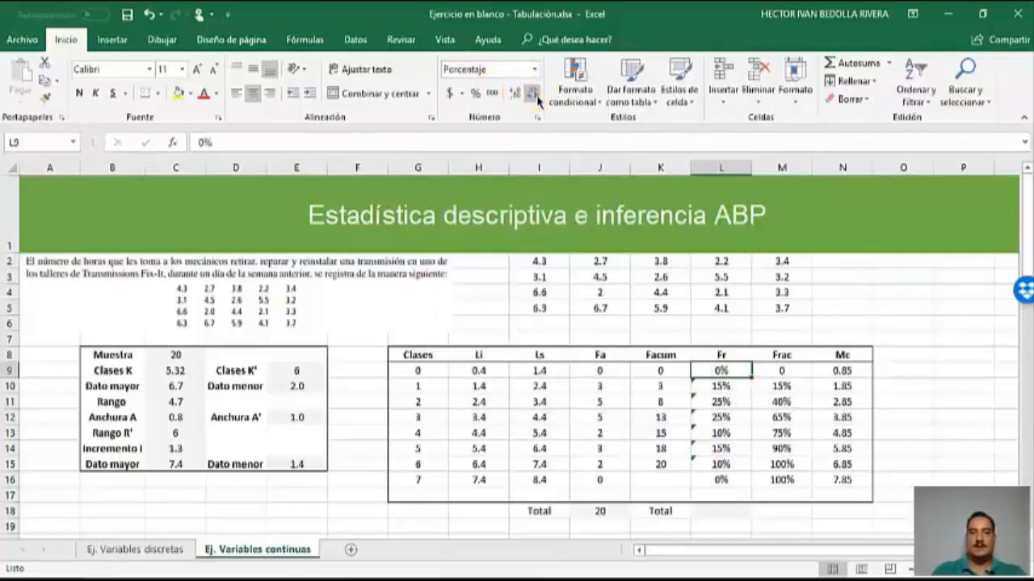
Review the class 3 row up to its cumulative relative frequency and clear the class 7 value in M16.
{"action": "left_click", "coordinate": [744, 433]}
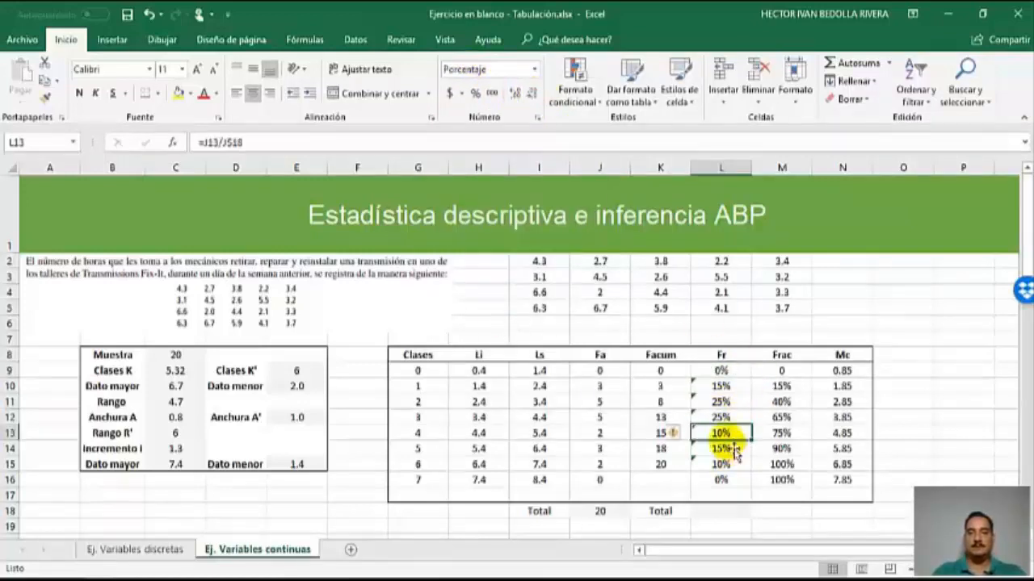
{"action": "left_click_drag", "start_coordinate": [718, 417], "coordinate": [477, 417]}
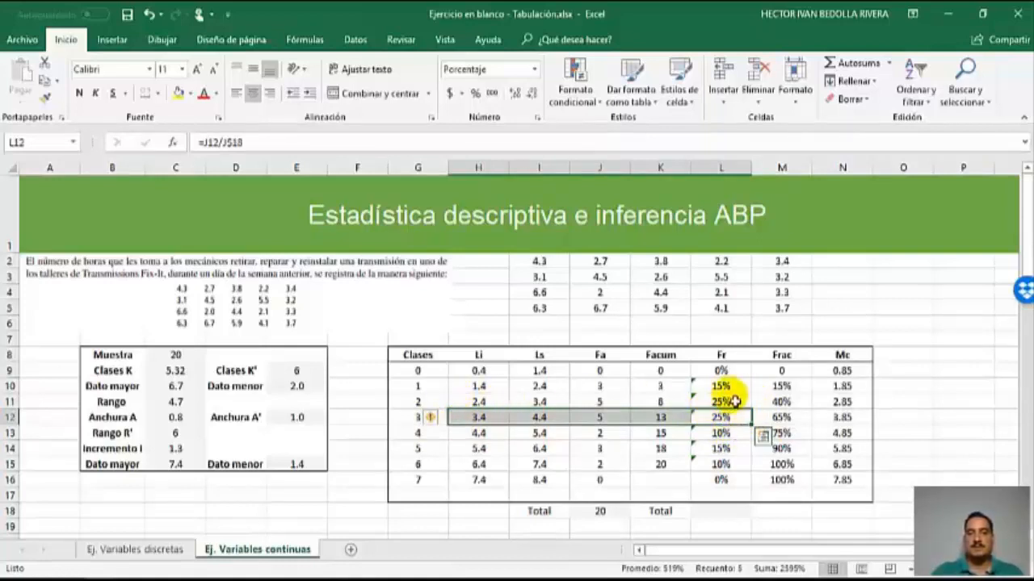
{"action": "left_click", "coordinate": [798, 419]}
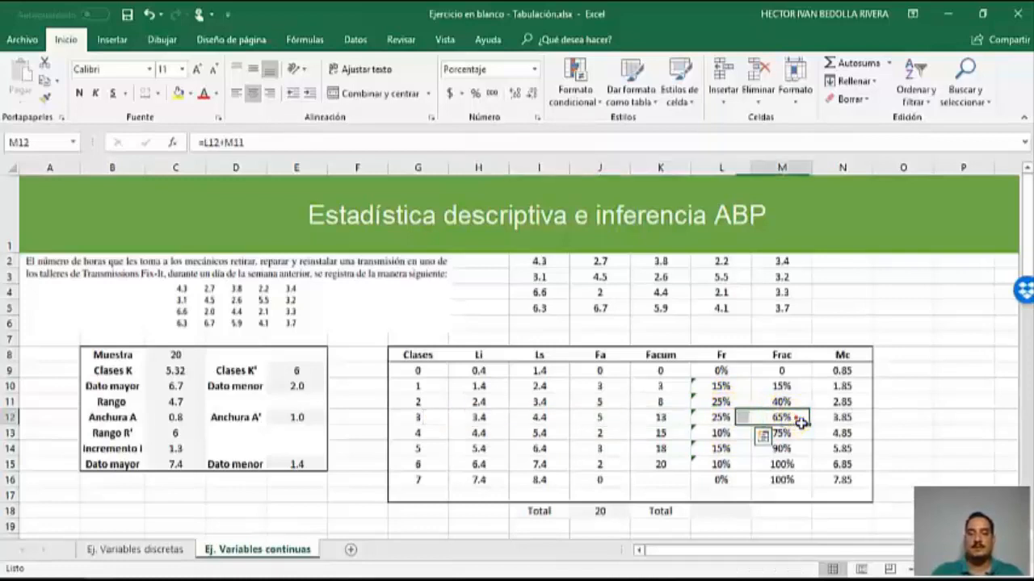
{"action": "left_click", "coordinate": [787, 481]}
{"action": "key", "text": "Delete"}
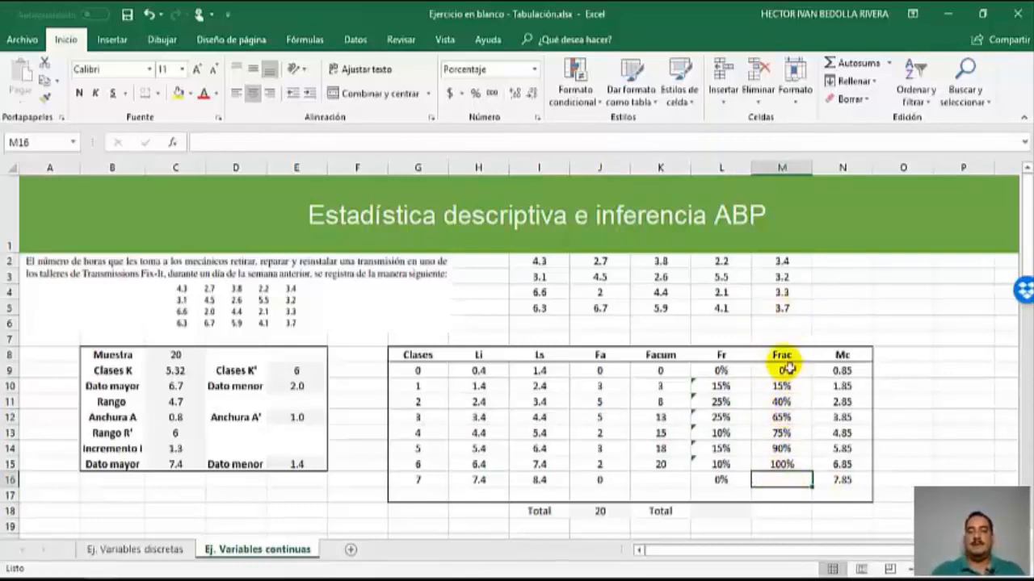
Inspect the class mark formula in N9 to see which class limits it averages.
{"action": "left_click", "coordinate": [852, 373]}
{"action": "double_click", "coordinate": [852, 373]}
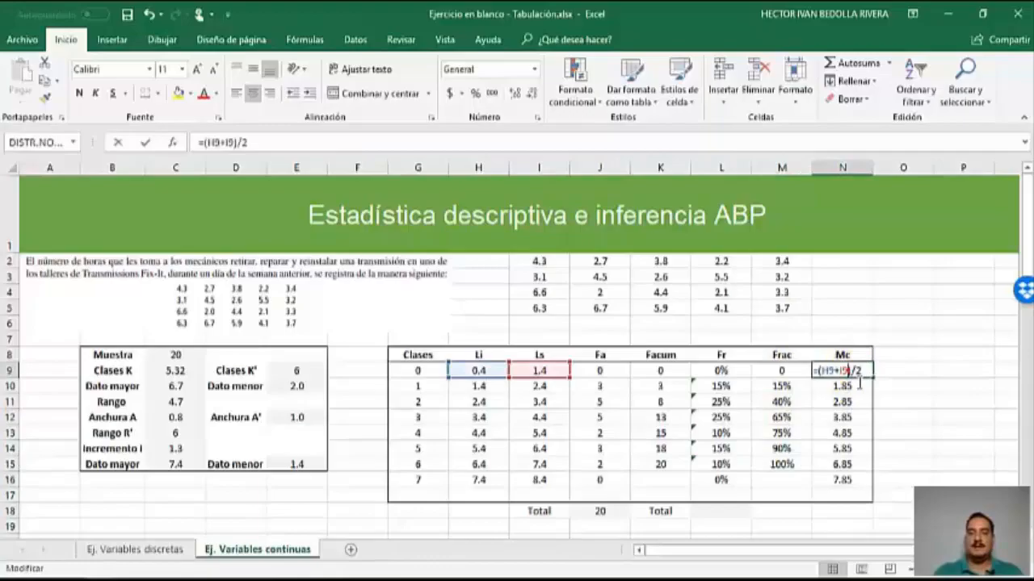
{"action": "left_click", "coordinate": [842, 398]}
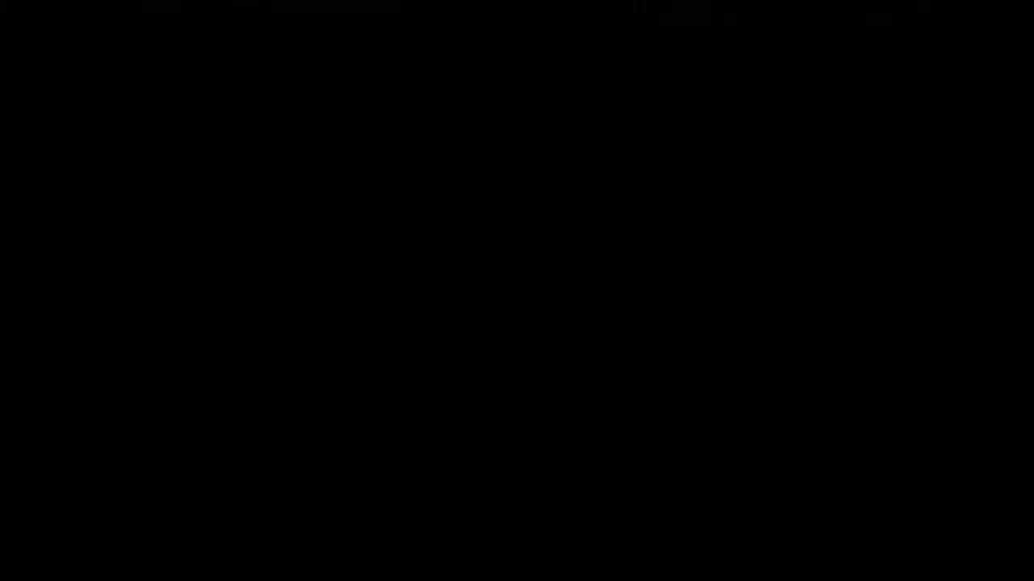